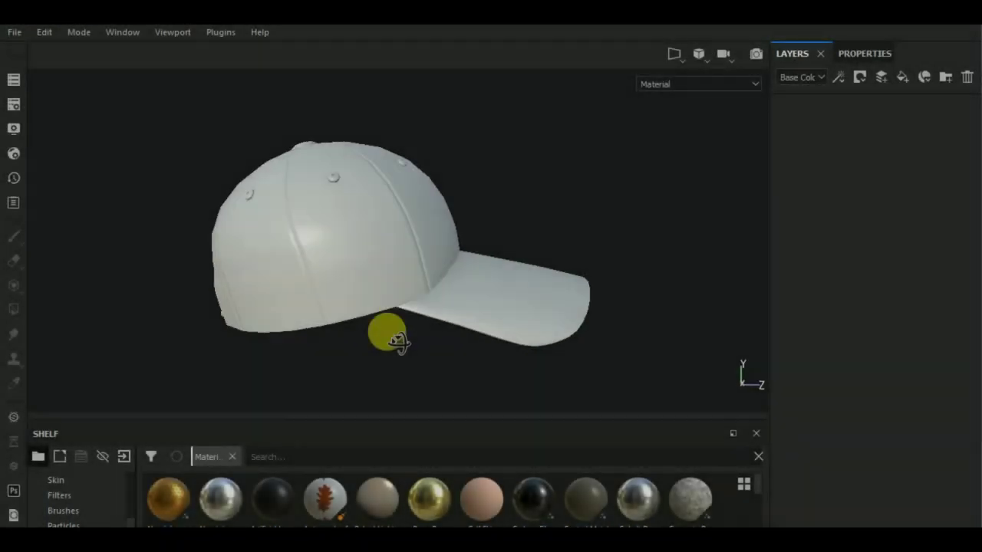
Filter the material shelf by 'fabric' and enlarge it to show two rows of materials
mouse_move(392, 340)
left_mouse_down("alt")
mouse_move(385, 351)
mouse_move(598, 302)
mouse_move(361, 280)
mouse_move(407, 291)
mouse_move(401, 220)
mouse_move(385, 184)
mouse_move(478, 309)
mouse_move(464, 322)
left_mouse_up("alt")
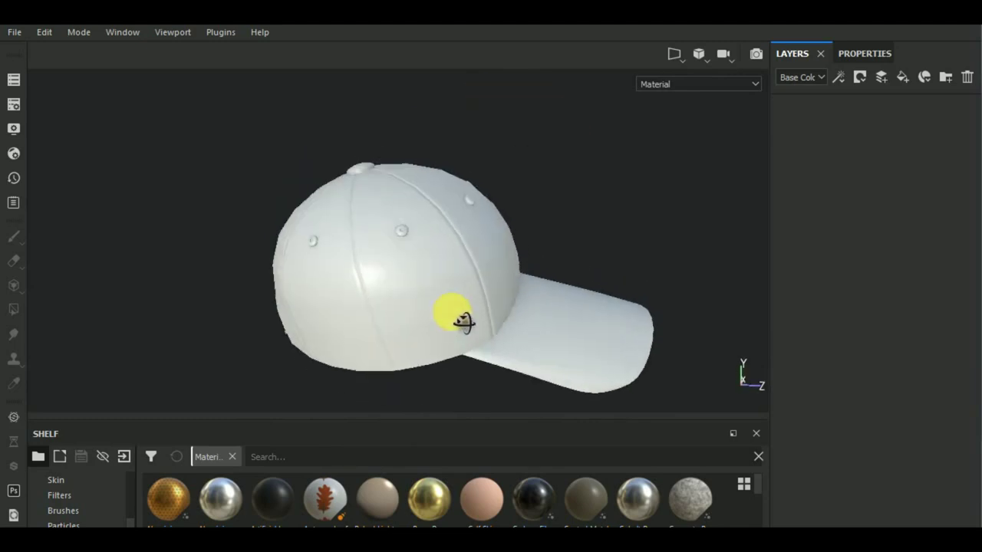
middle_click_drag(441, 305, 412, 277, "alt")
left_click(337, 460)
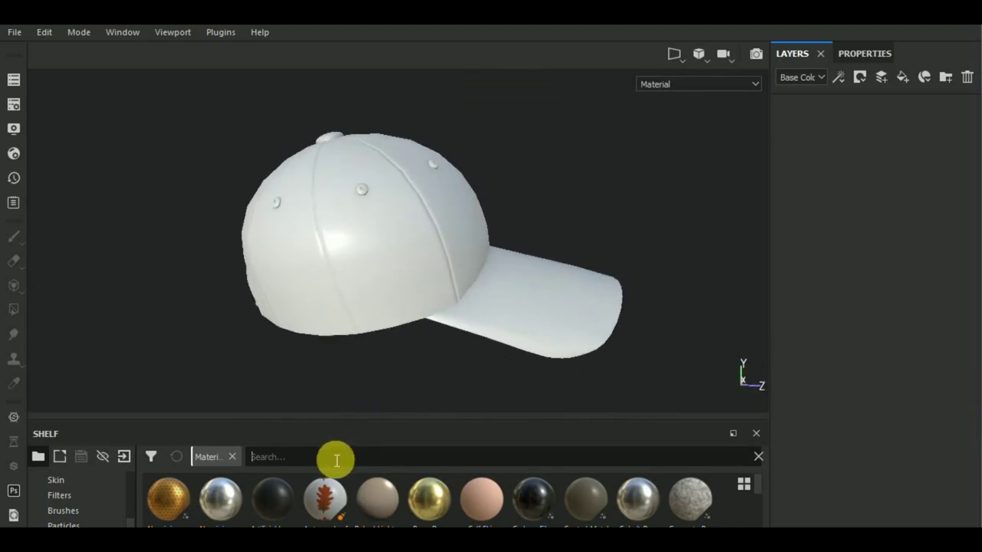
type("fabr")
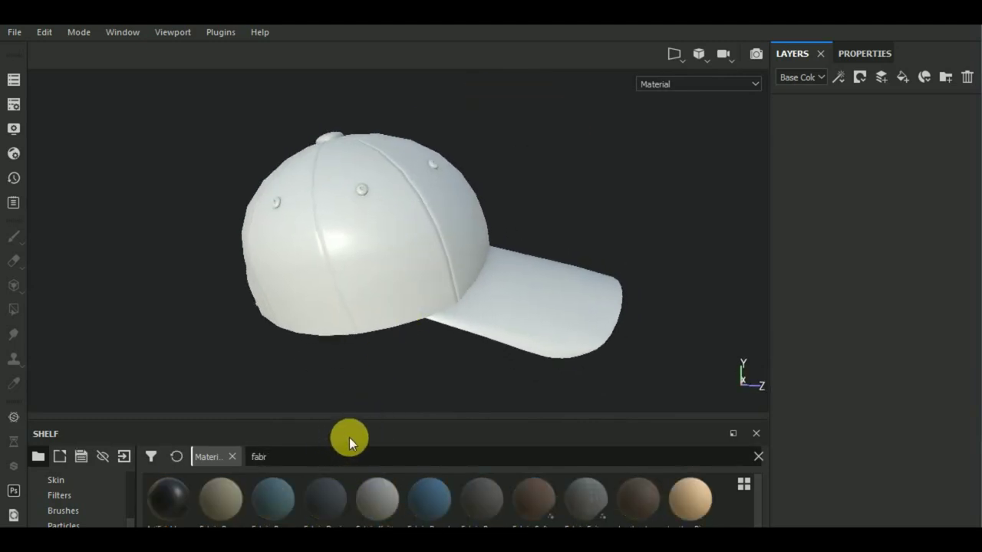
type("ic")
left_click_drag(380, 416, 384, 361)
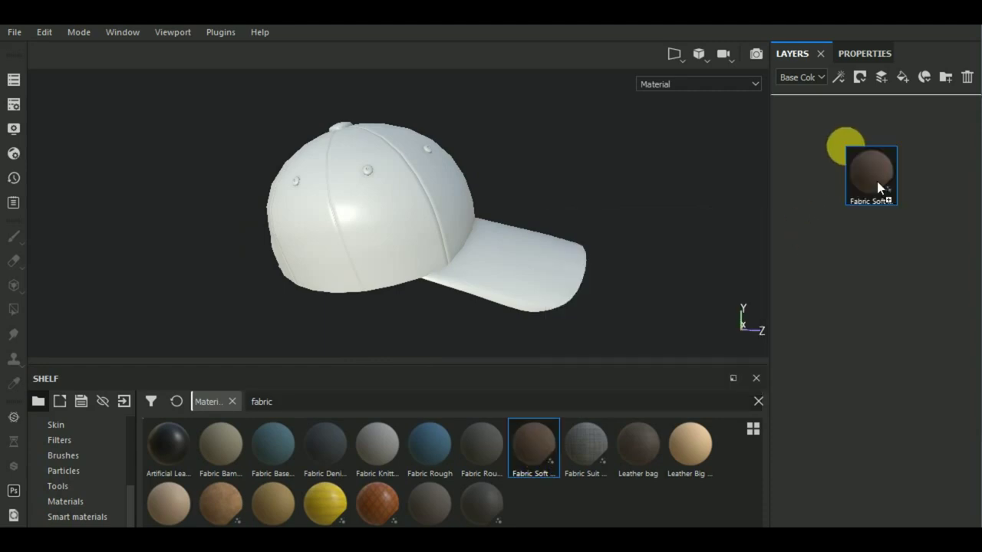
Apply Fabric Soft Denim to the cap as a fill layer with UV scale -5.83
left_click_drag(843, 146, 844, 153)
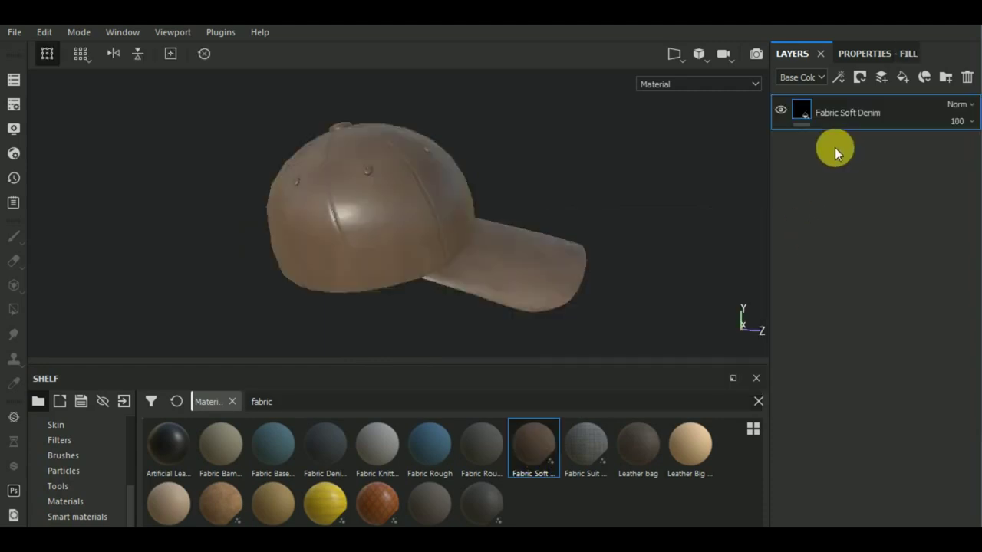
left_click(866, 51)
scroll(835, 223, "up", 3)
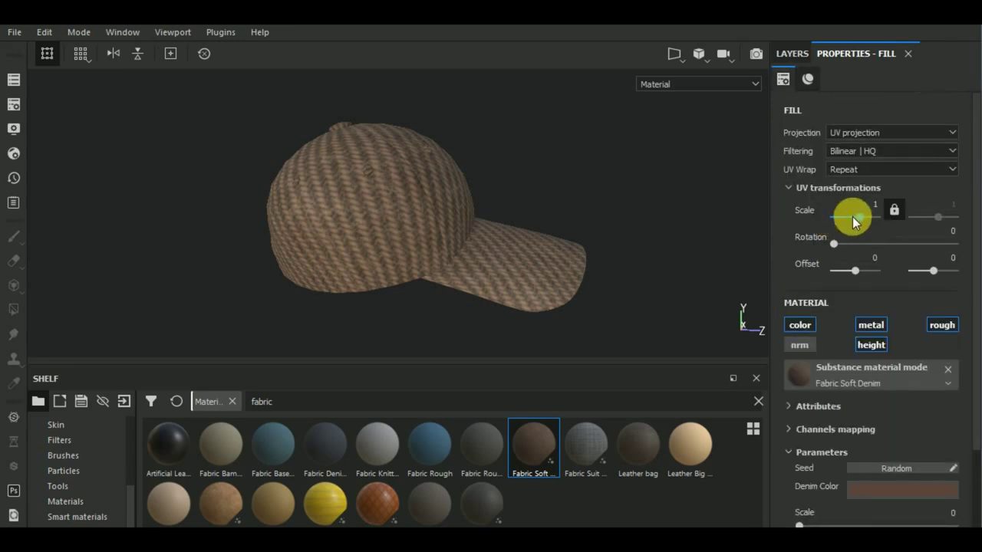
left_click_drag(852, 216, 847, 215)
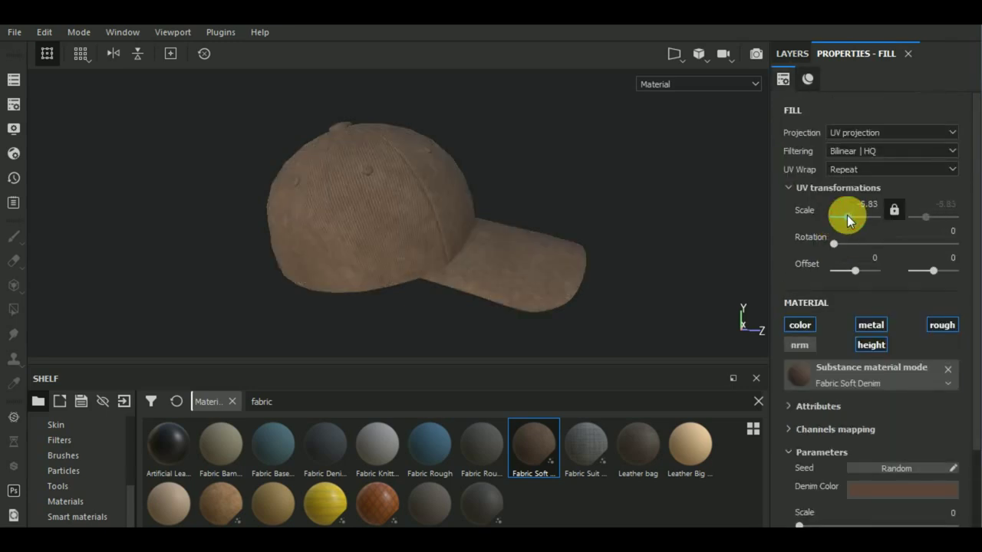
Make the denim texture finer with a UV scale of -11.24, then enlarge the 3D view
left_click_drag(673, 287, 574, 329, "alt")
scroll(475, 216, "up", 5)
scroll(533, 224, "up", 3)
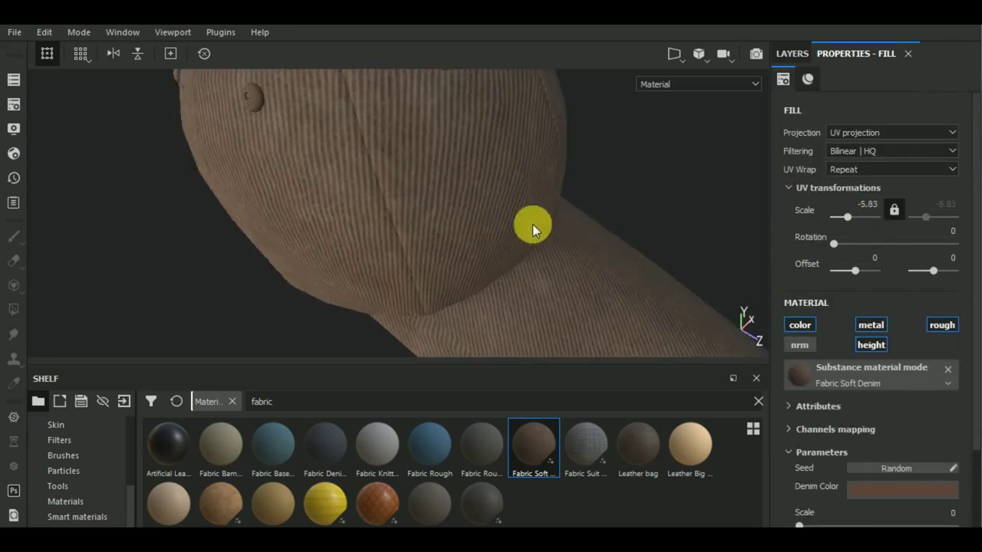
left_click_drag(845, 217, 845, 213)
scroll(636, 202, "down", 5)
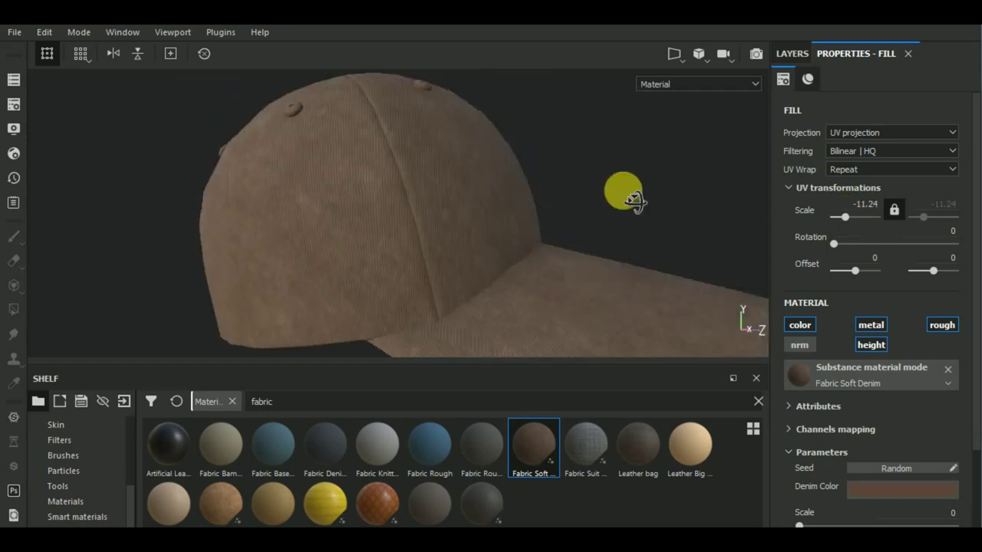
mouse_move(636, 202)
left_mouse_down("alt")
mouse_move(611, 217)
mouse_move(629, 314)
mouse_move(555, 291)
mouse_move(484, 237)
left_mouse_up("alt")
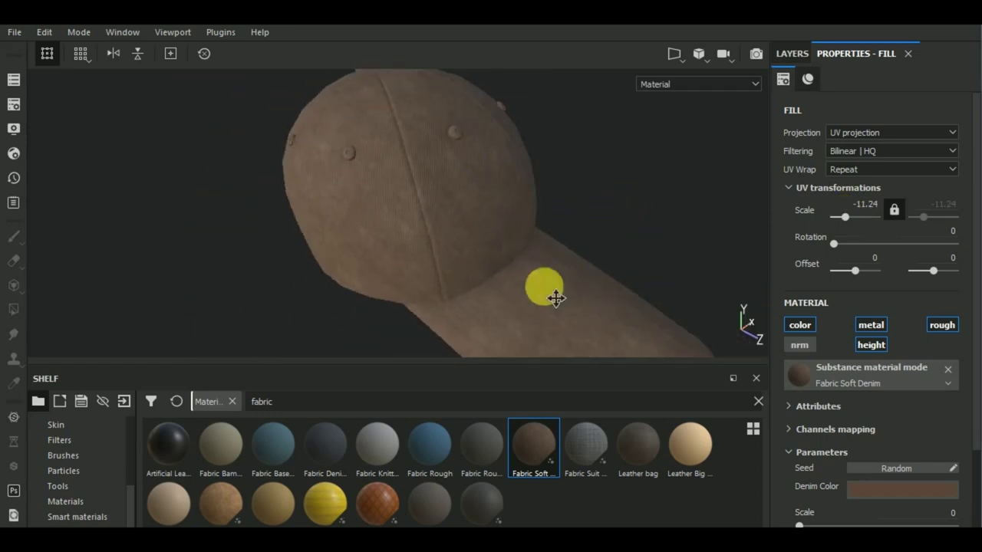
left_click_drag(472, 370, 471, 445)
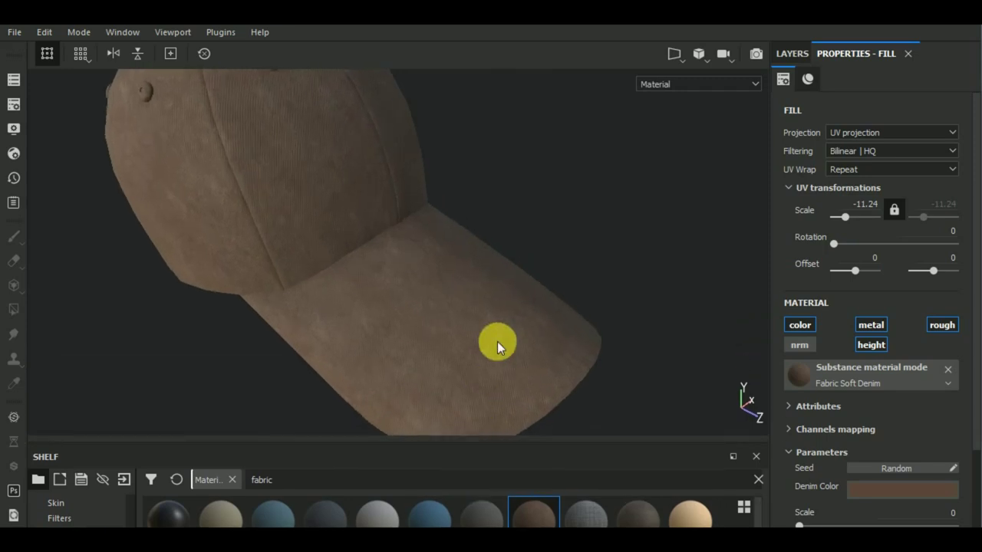
scroll(500, 345, "down", 3)
mouse_move(538, 273)
left_mouse_down("alt")
mouse_move(652, 268)
mouse_move(669, 295)
left_mouse_up("alt")
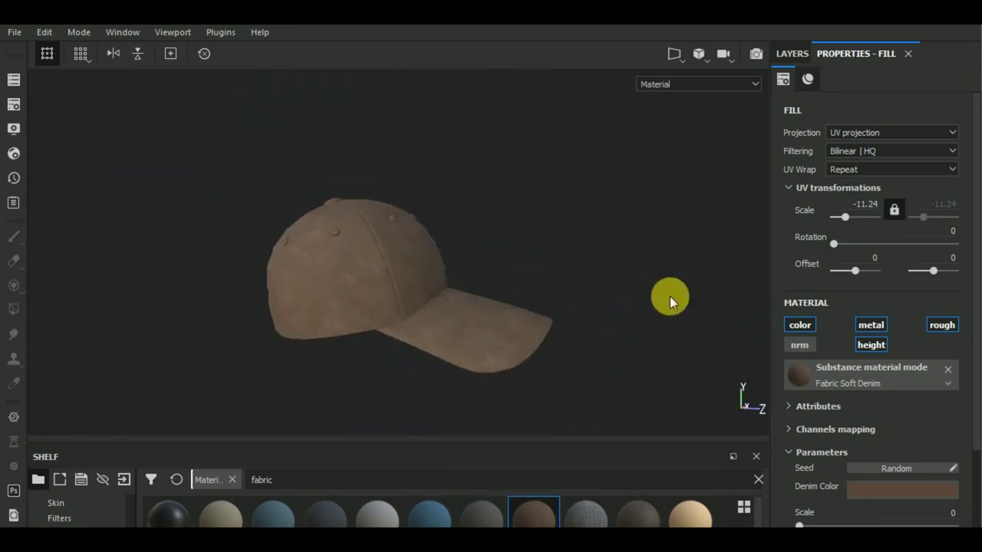
Set the Denim Color to a dark charcoal grey of about 0.19 RGB
left_click(909, 490)
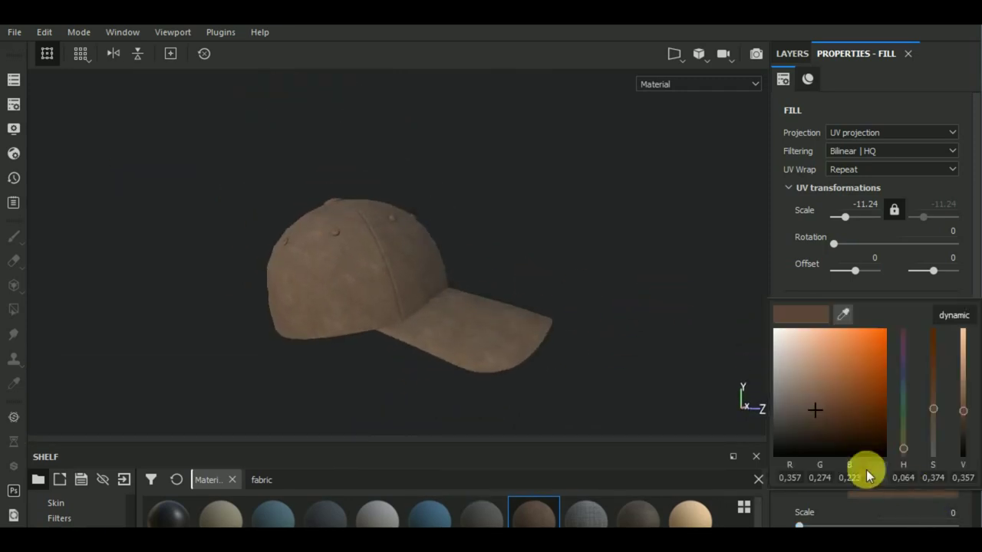
mouse_move(813, 410)
left_mouse_down()
mouse_move(767, 422)
mouse_move(774, 443)
left_mouse_up()
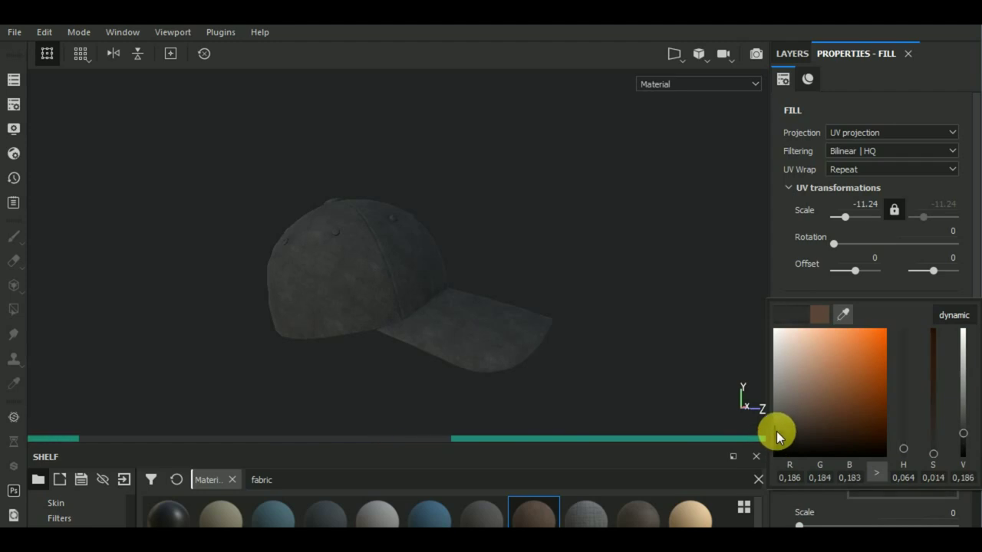
left_click_drag(774, 439, 776, 434)
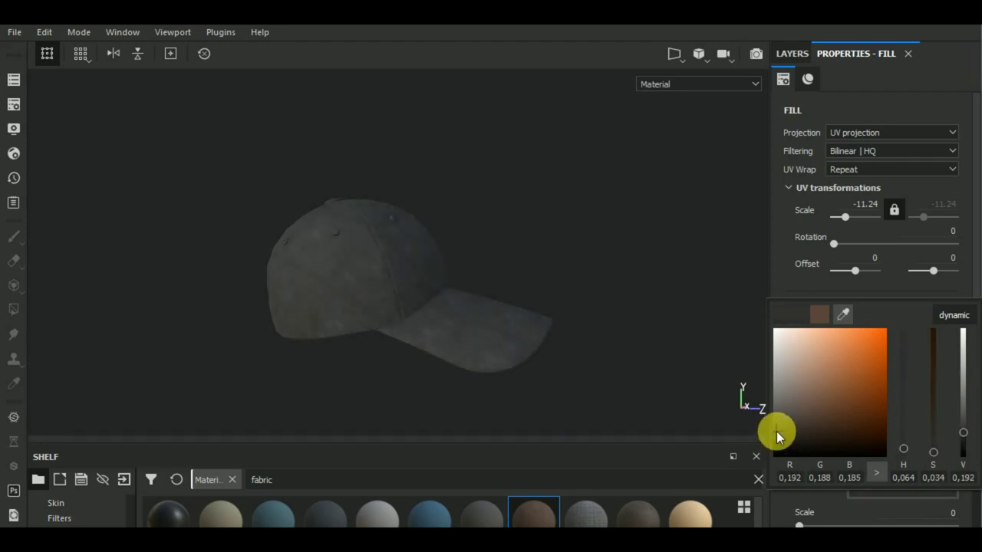
left_click(619, 313)
left_click_drag(618, 313, 526, 357, "alt")
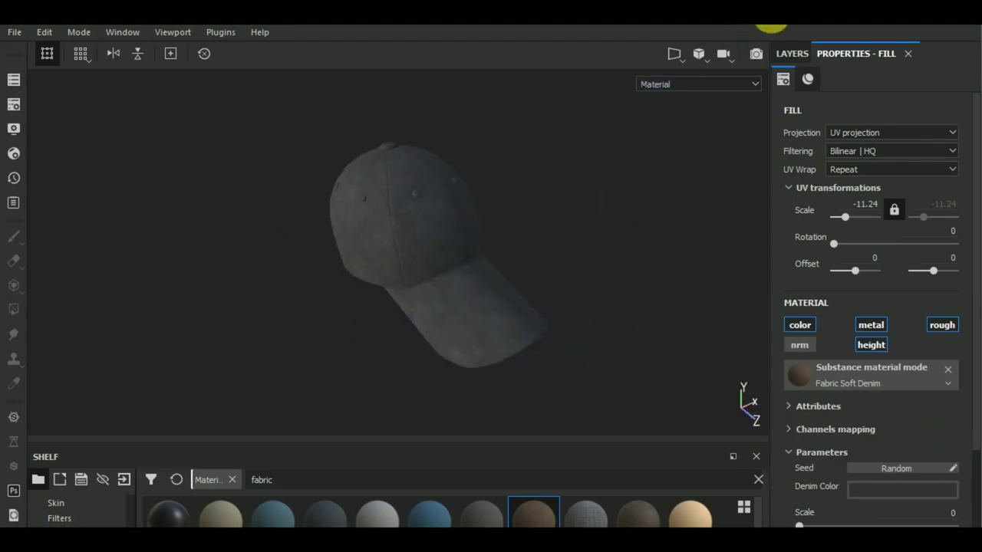
left_click(790, 53)
Add a black mask and polygon-fill the whole visor in mesh mode to reveal the denim
left_click(860, 77)
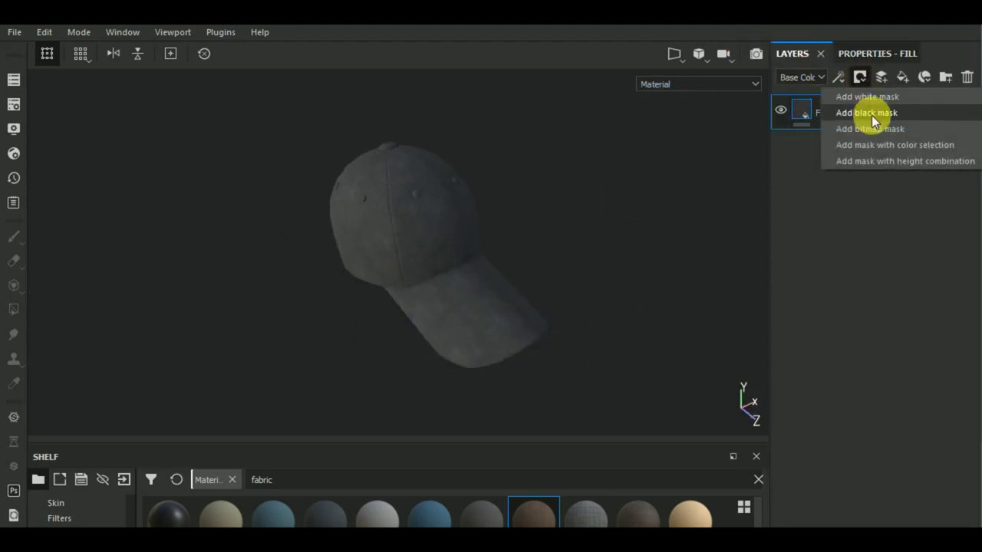
left_click(872, 117)
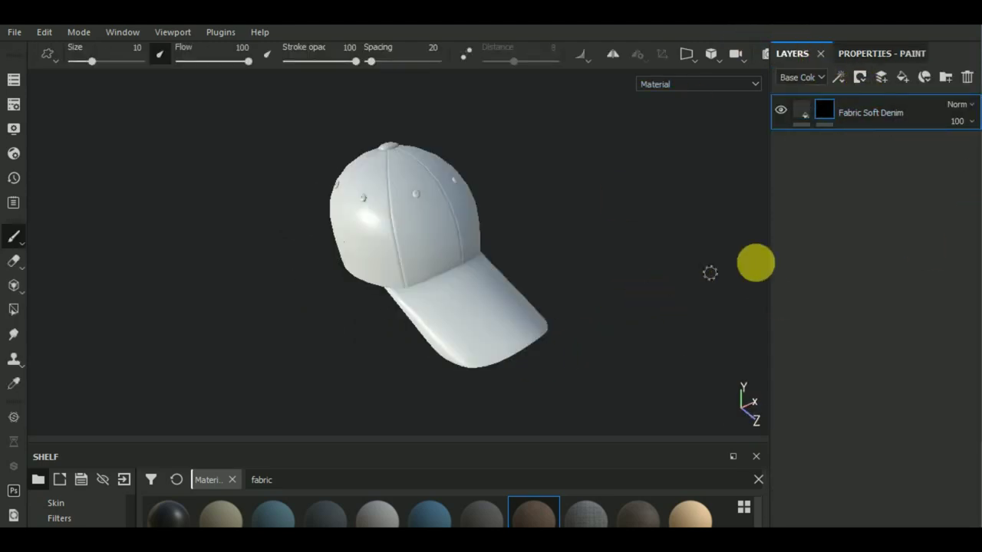
left_click(13, 309)
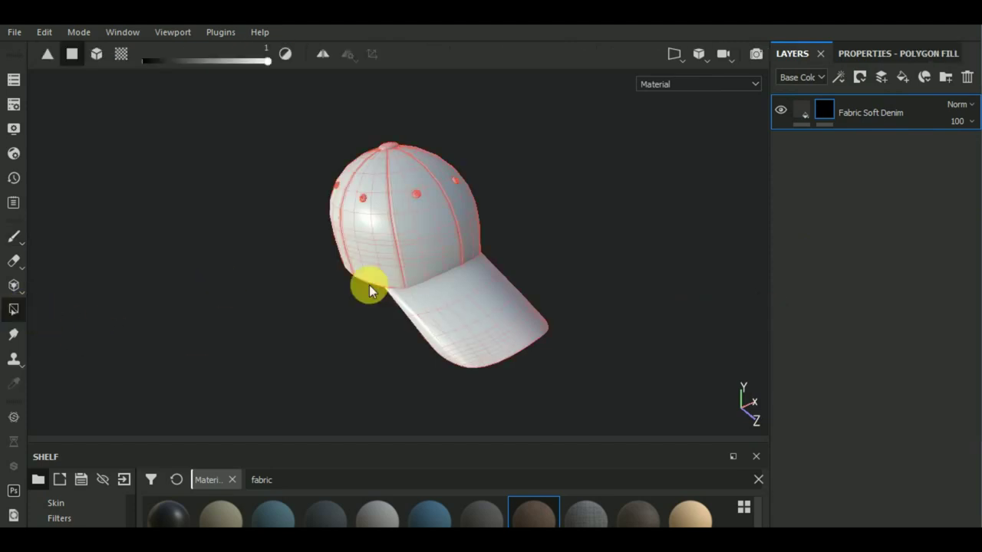
left_click(887, 57)
left_click(874, 85)
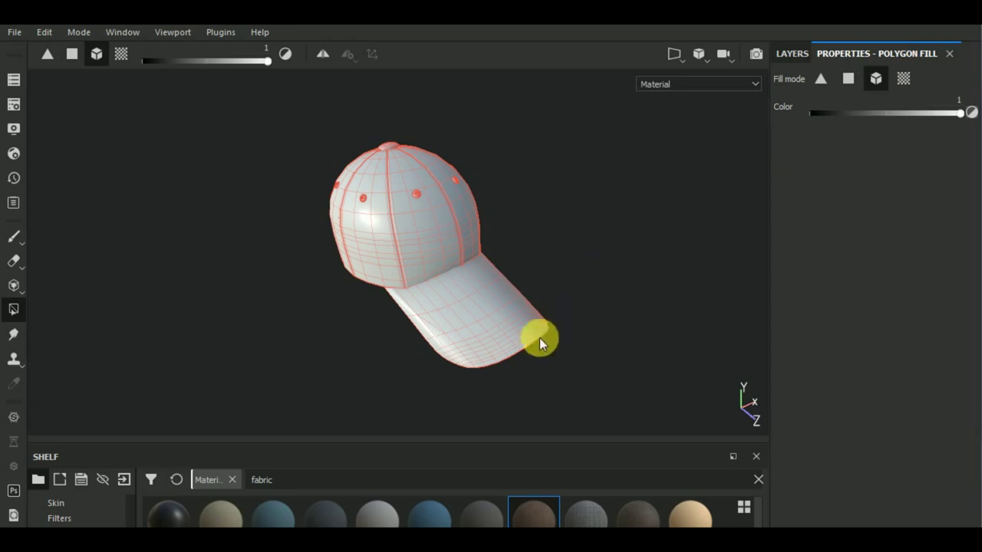
left_click(520, 342)
Reveal the denim on neighbouring crown-front faces using single-face polygon fill
left_click_drag(597, 328, 537, 357, "alt")
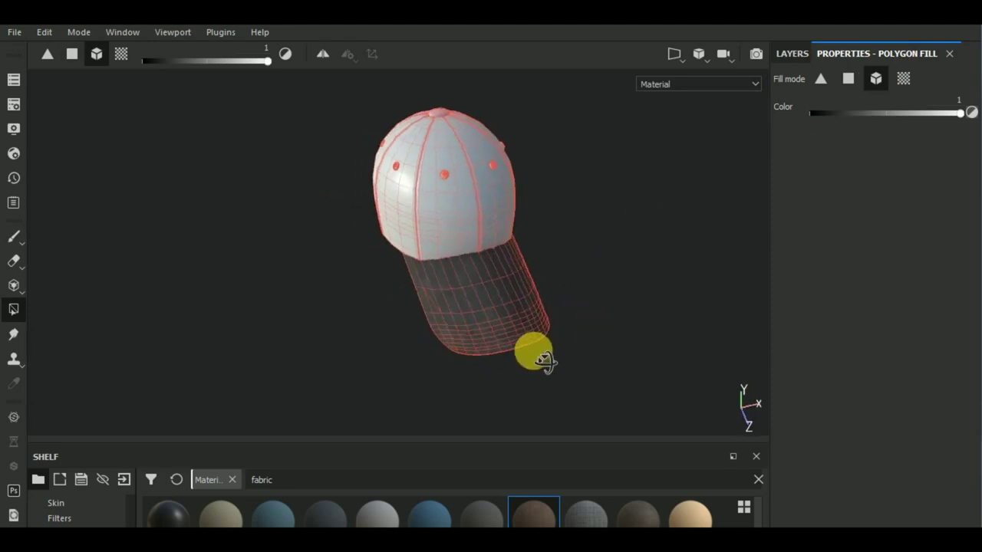
left_click(848, 79)
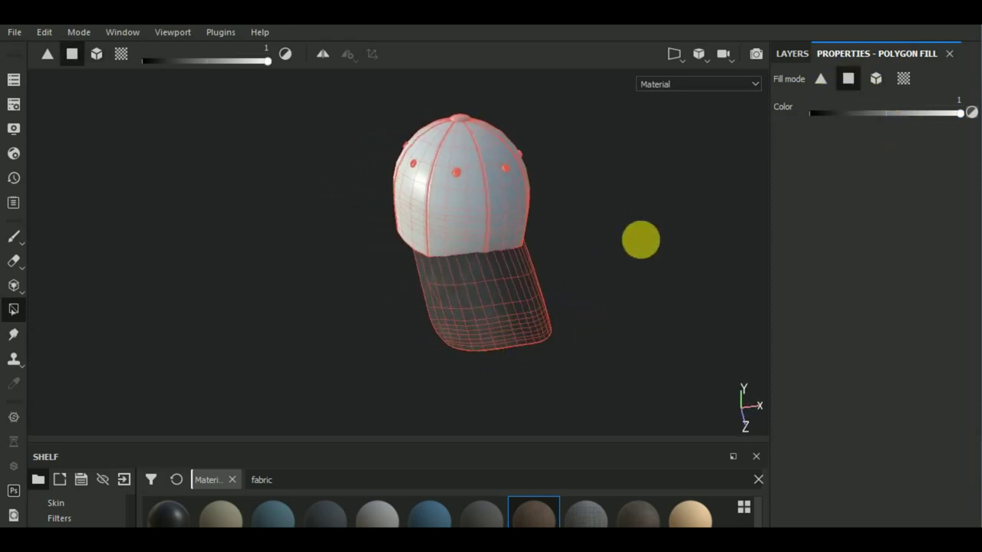
left_click_drag(639, 237, 456, 279, "alt")
scroll(451, 267, "up", 2)
scroll(452, 267, "up", 2)
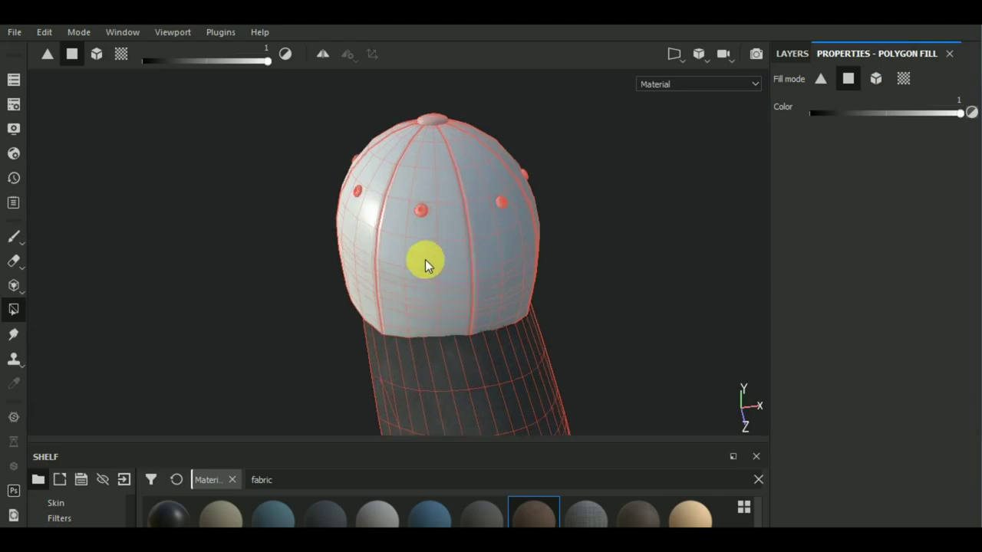
left_click(13, 443)
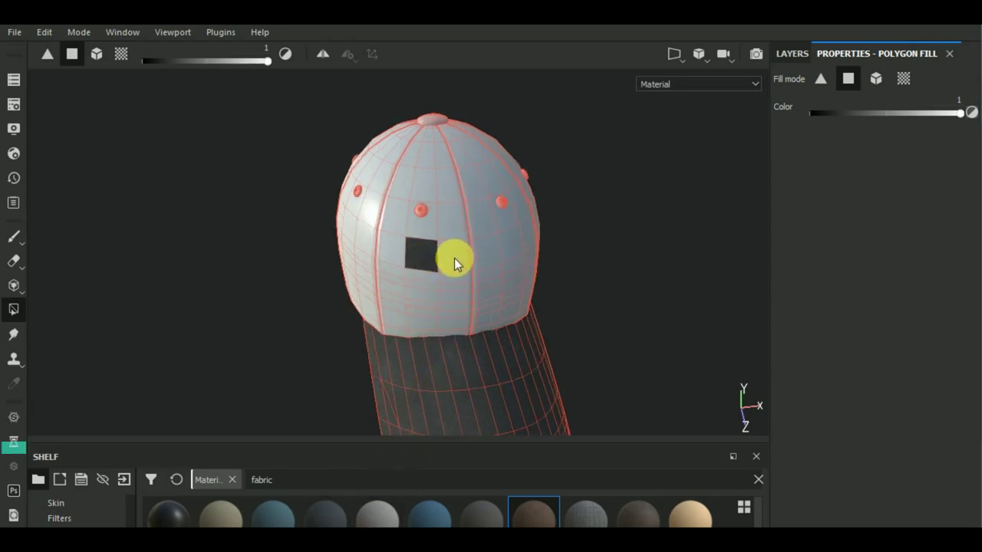
middle_click_drag(662, 274, 622, 282, "alt")
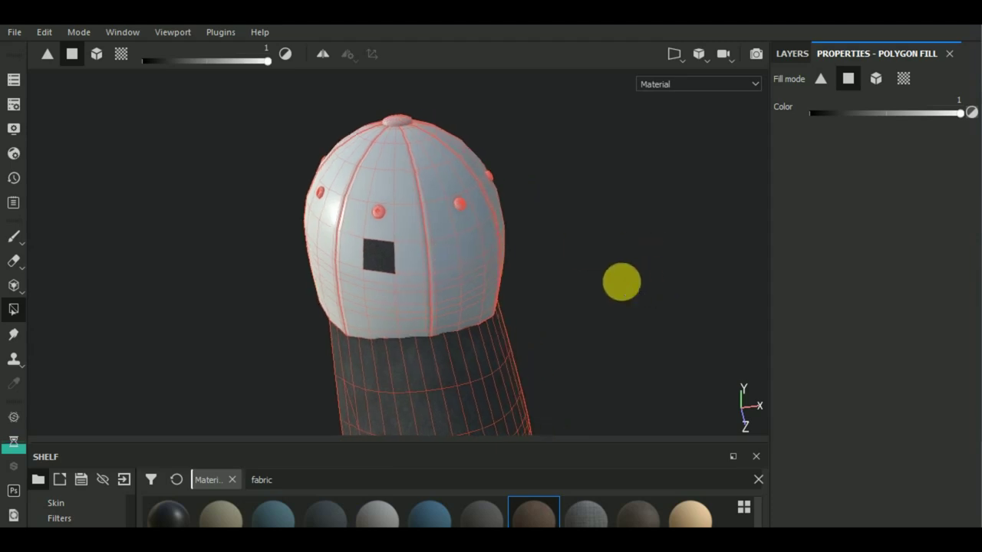
left_click(445, 254)
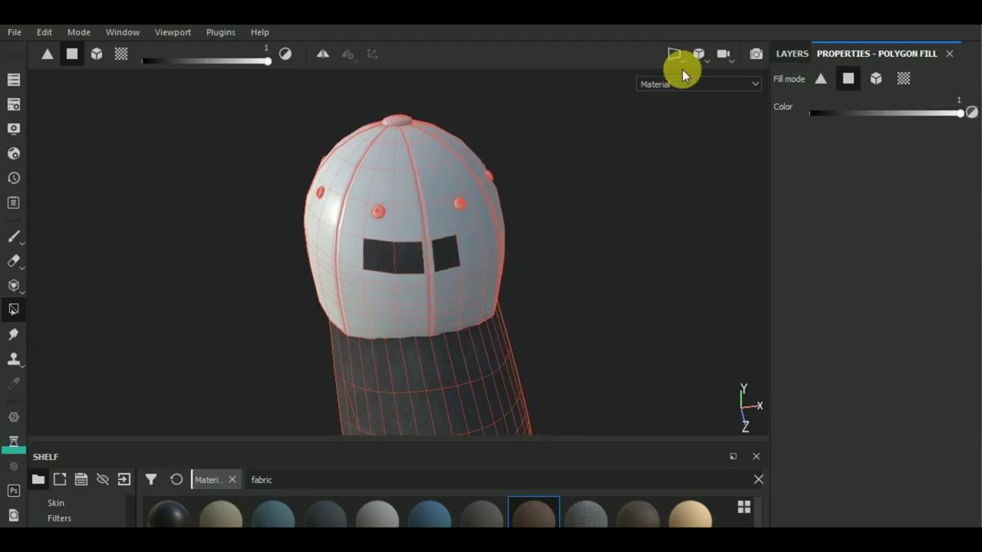
Show the UV layout, fill a block of front crown faces with denim, and save
key("F1")
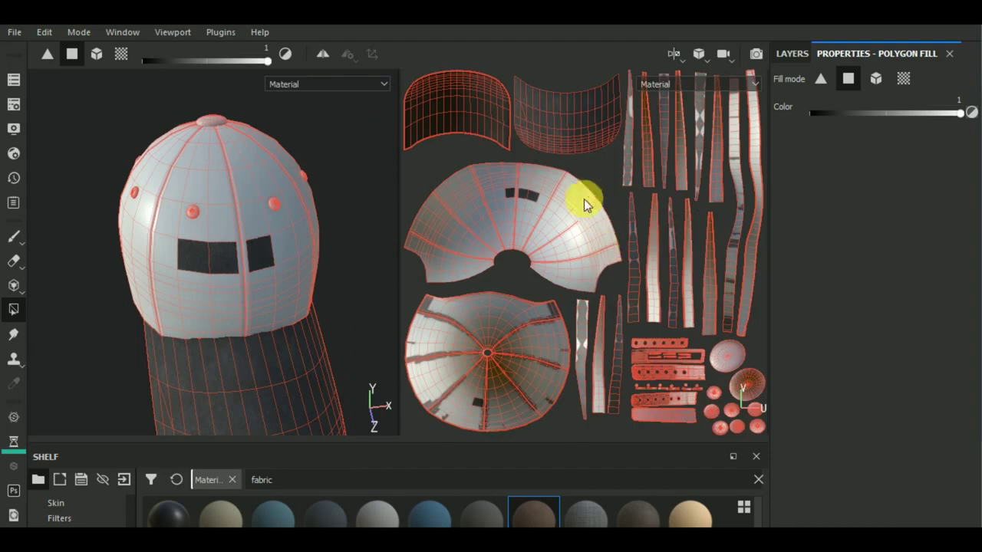
scroll(555, 199, "up", 2)
scroll(528, 218, "up", 2)
scroll(494, 196, "up", 2)
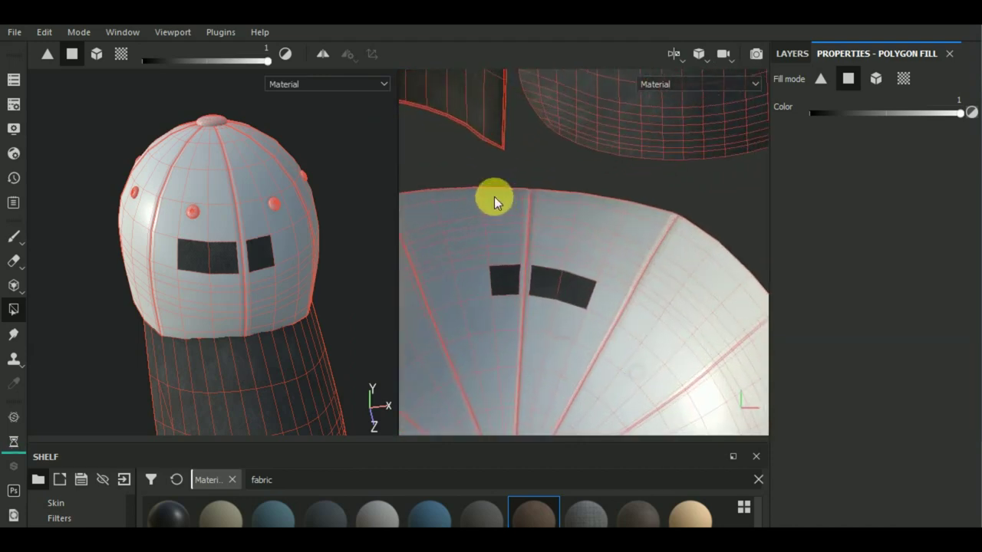
left_click_drag(478, 175, 573, 352)
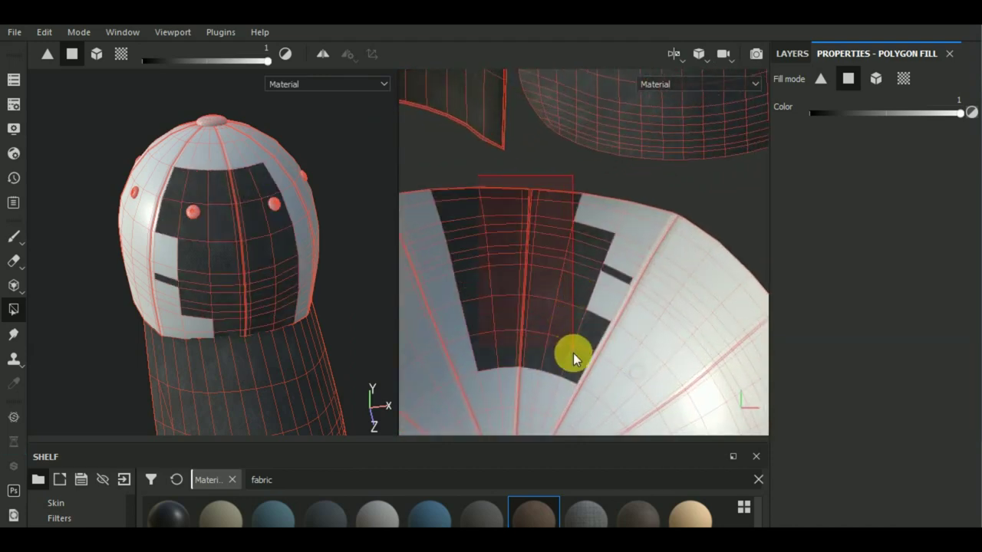
left_click_drag(618, 271, 619, 280)
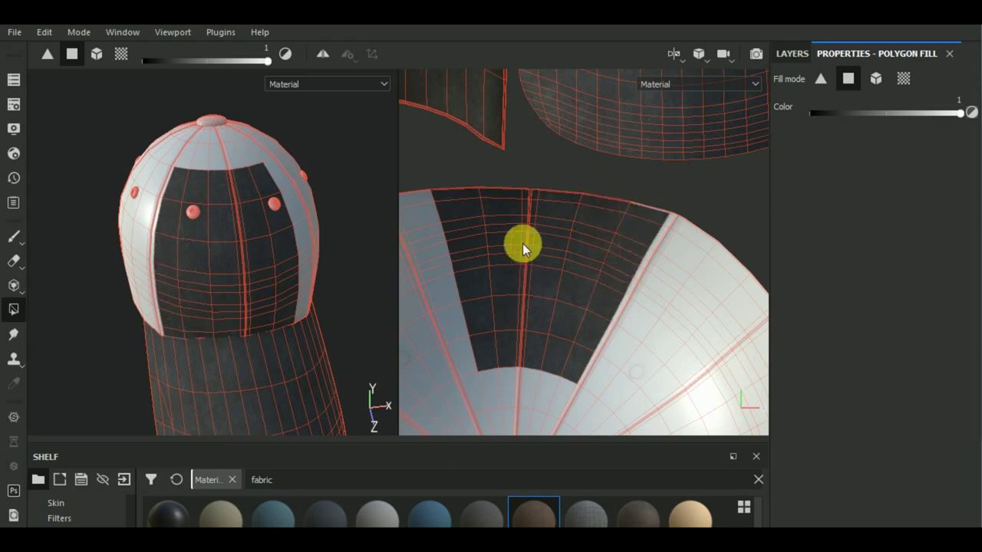
left_click_drag(414, 229, 416, 251)
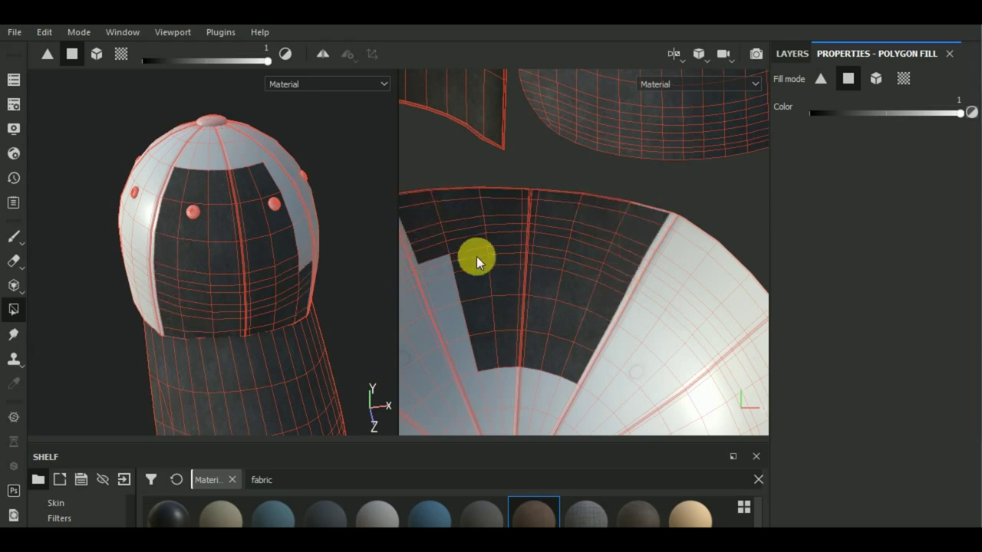
mouse_move(476, 256)
left_mouse_down()
mouse_move(433, 309)
mouse_move(463, 320)
left_mouse_up()
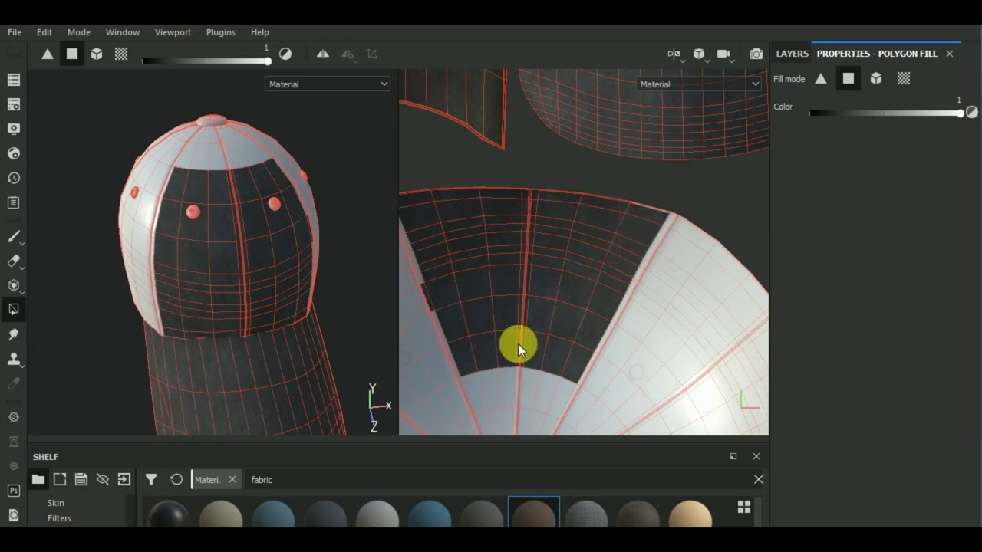
key("ctrl+s")
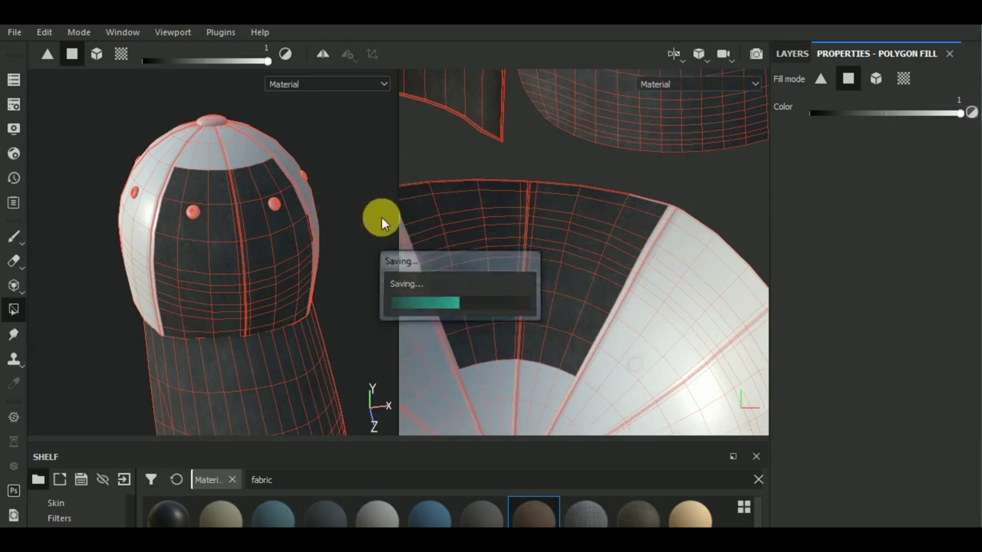
Fill the central strip down to the inner hole and the thin left and right edge strips
middle_click_drag(532, 309, 552, 253)
mouse_move(519, 322)
left_mouse_down()
mouse_move(563, 355)
mouse_move(535, 402)
left_mouse_up()
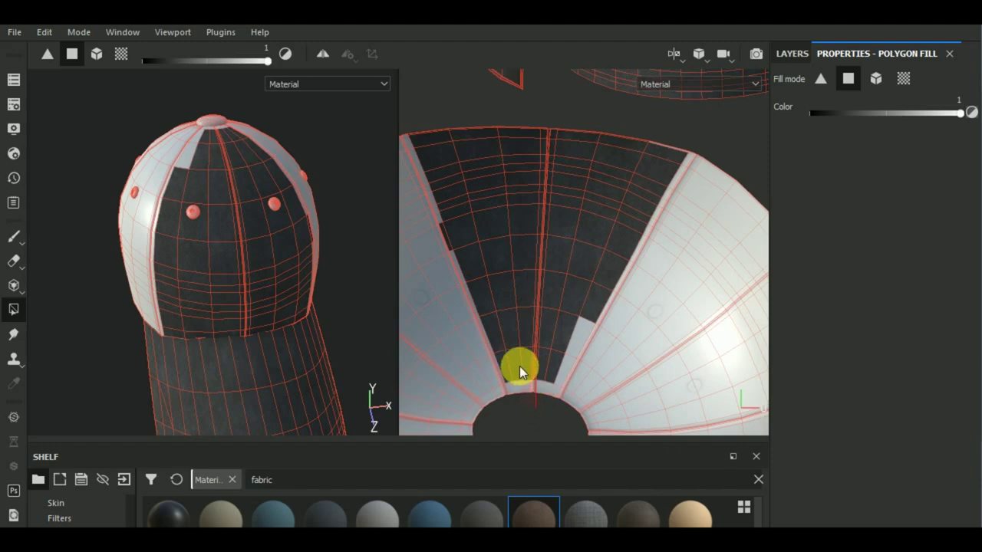
scroll(523, 396, "down", 2)
scroll(522, 393, "up", 3)
scroll(537, 369, "up", 1)
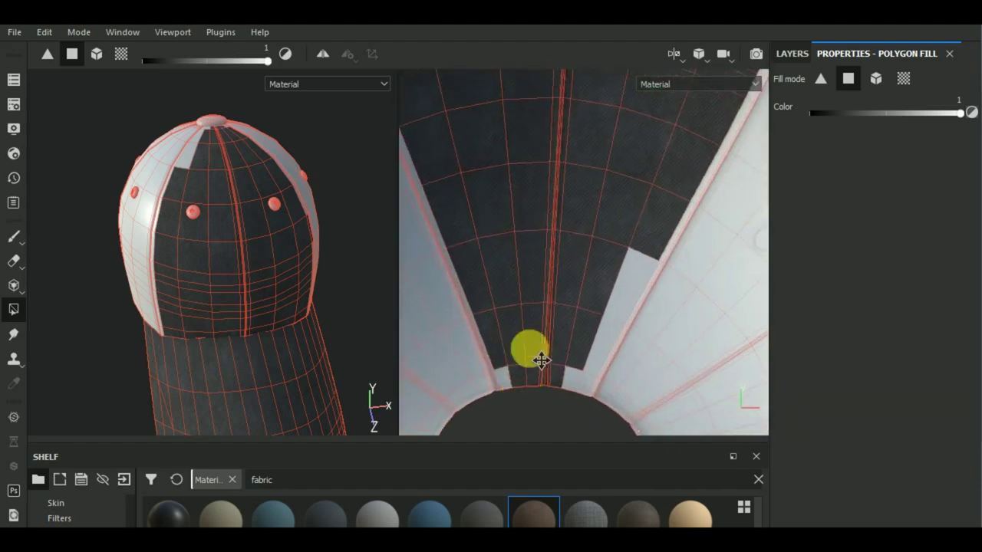
middle_click_drag(541, 361, 529, 302)
scroll(508, 314, "up", 2)
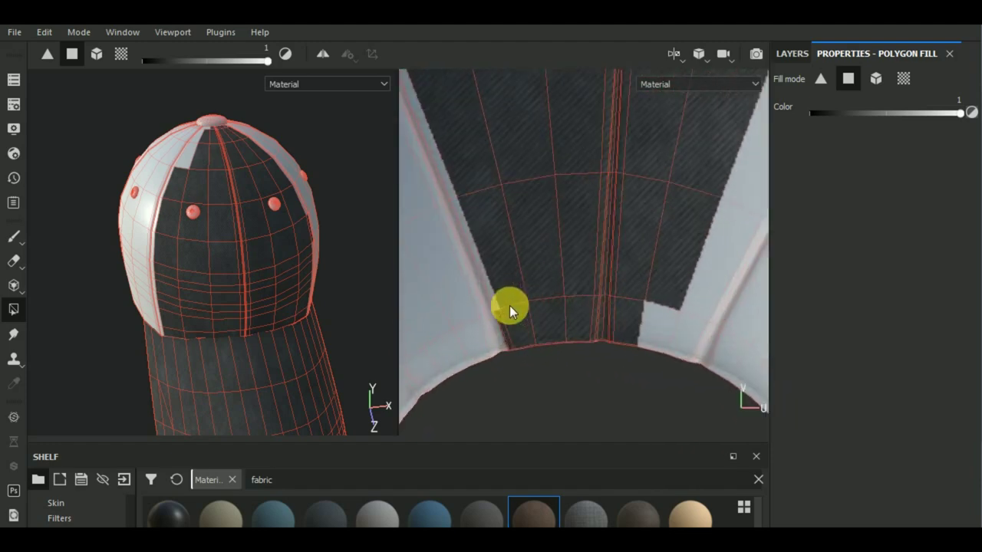
left_click(494, 324)
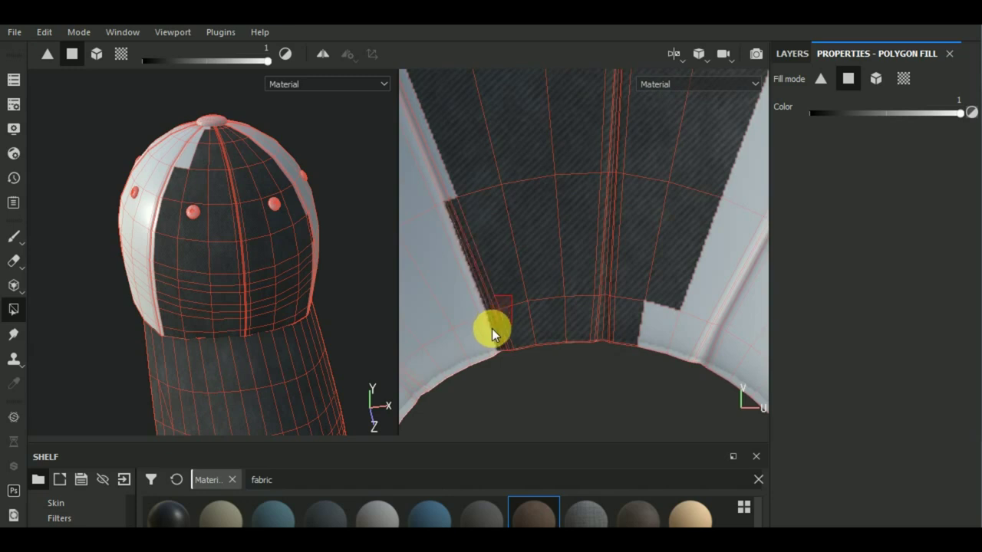
left_click(447, 197)
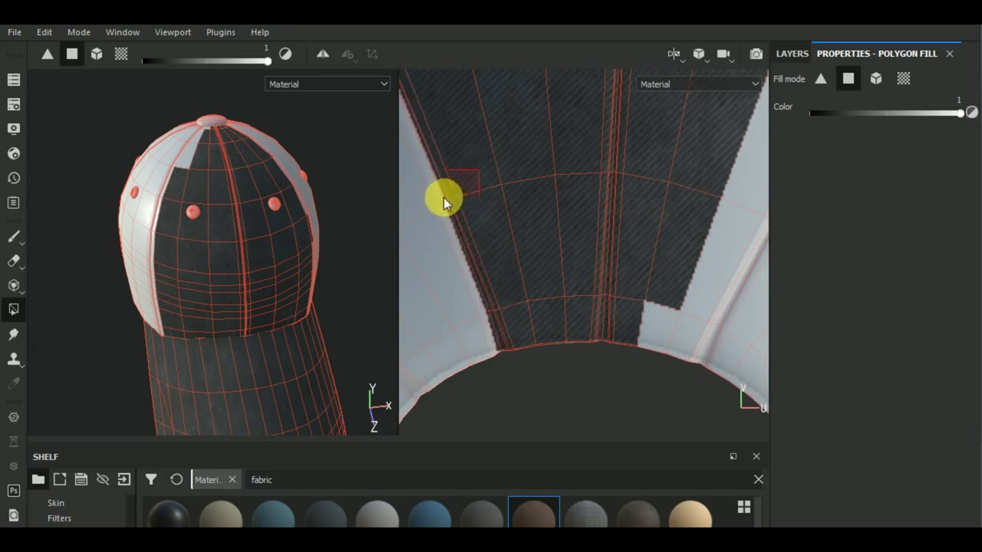
left_click(683, 344)
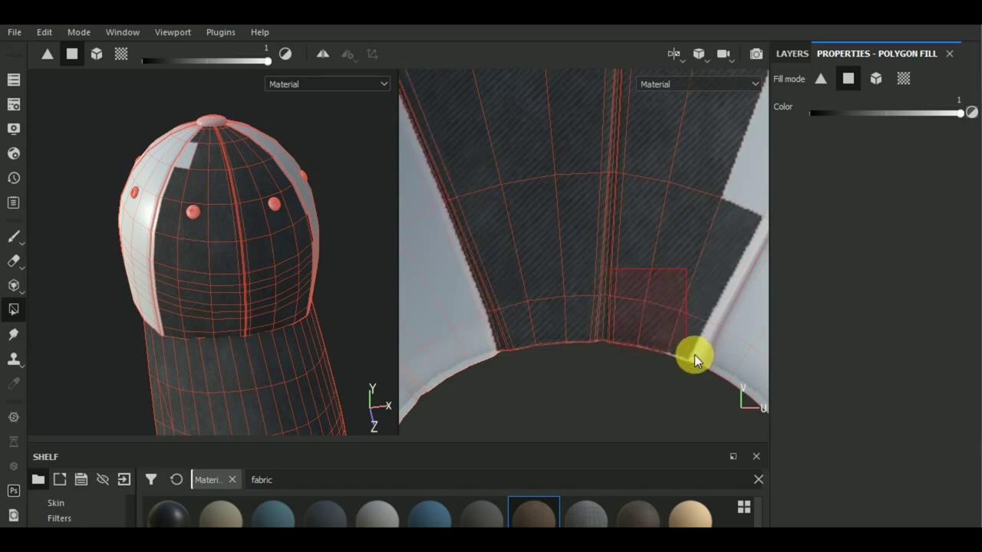
left_click(696, 356)
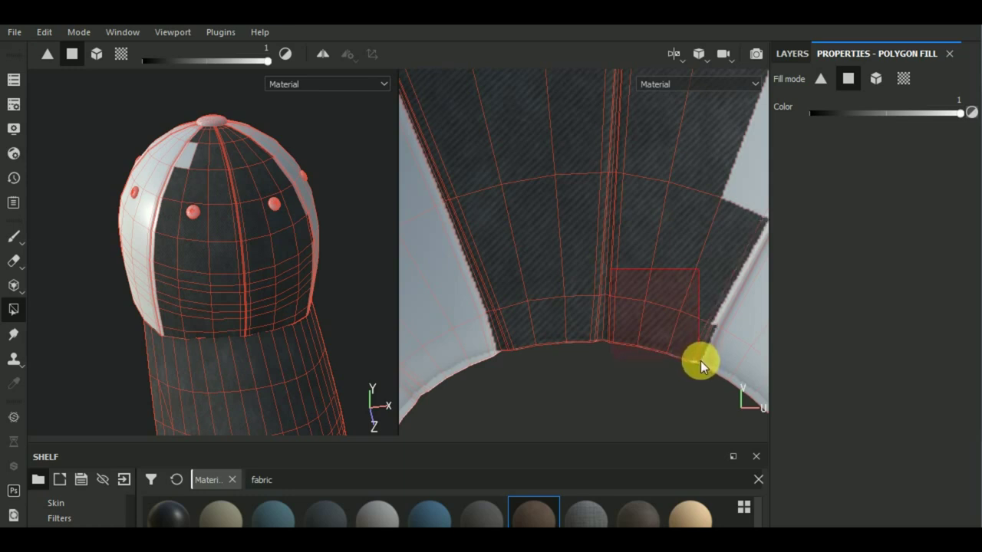
Fill the thin strips along the upper-right panel edge, undoing one mis-fill
middle_click_drag(671, 356, 575, 374)
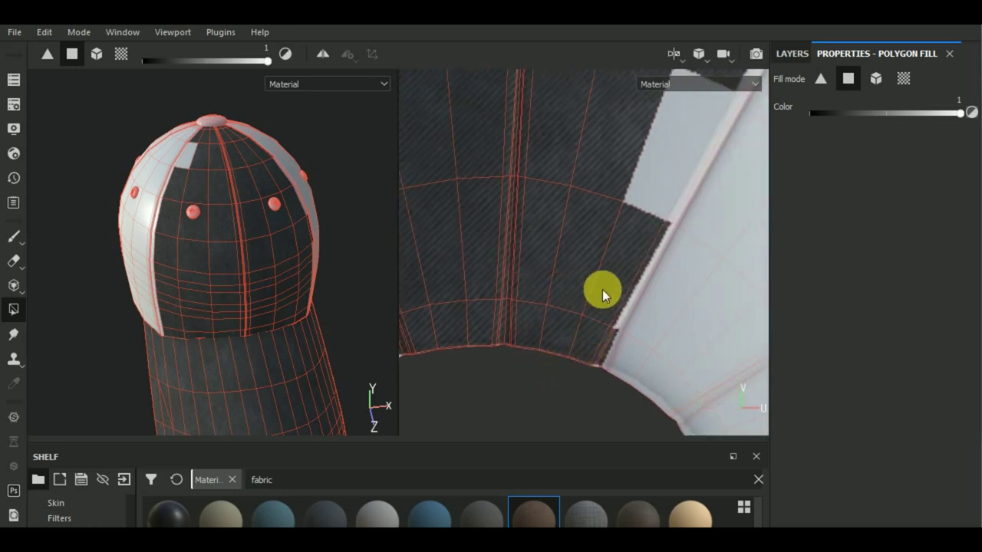
left_click(626, 308)
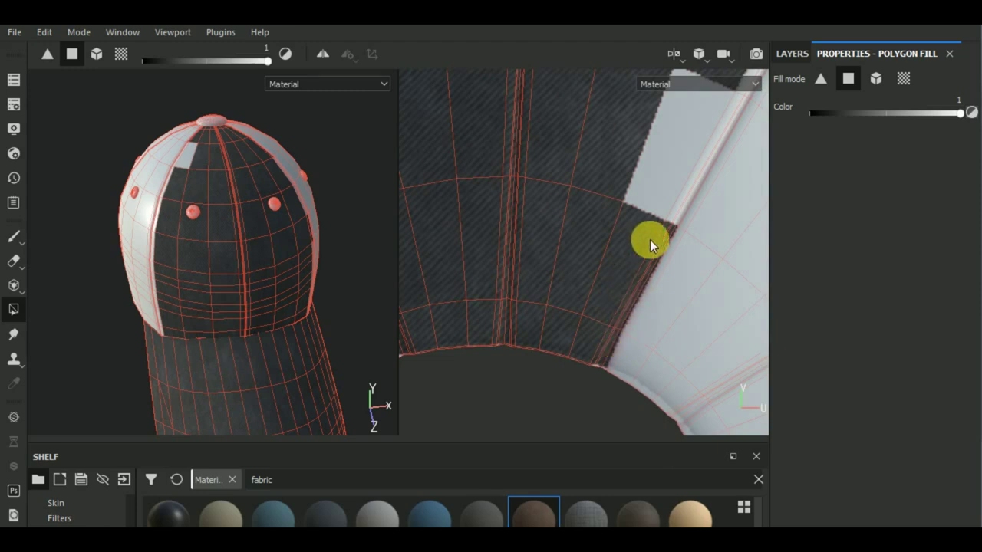
left_click(691, 204)
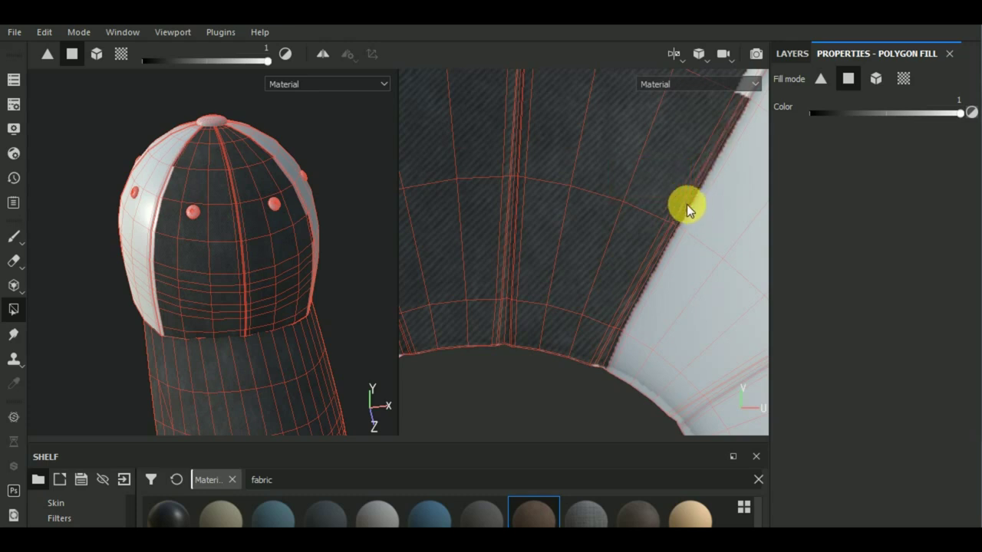
key("ctrl+z")
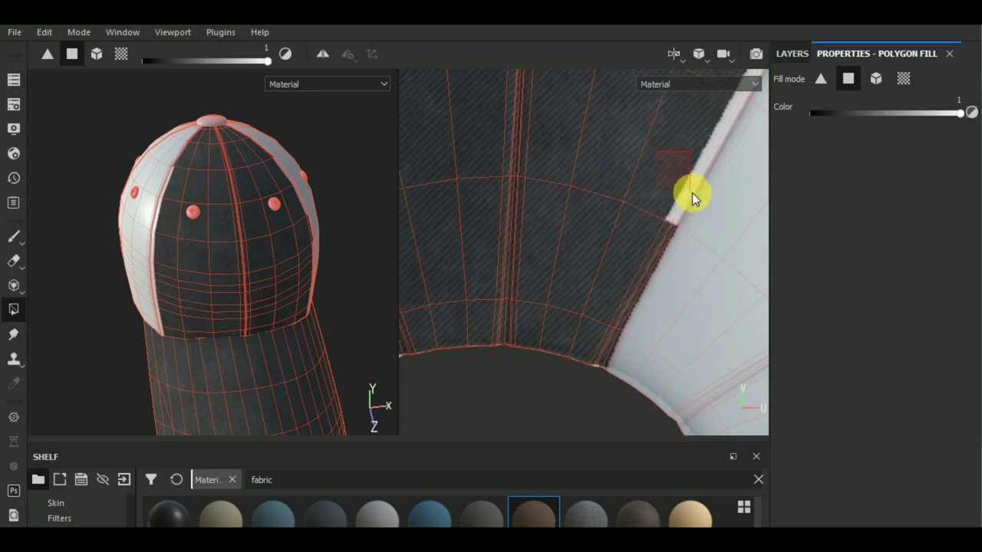
left_click(692, 193)
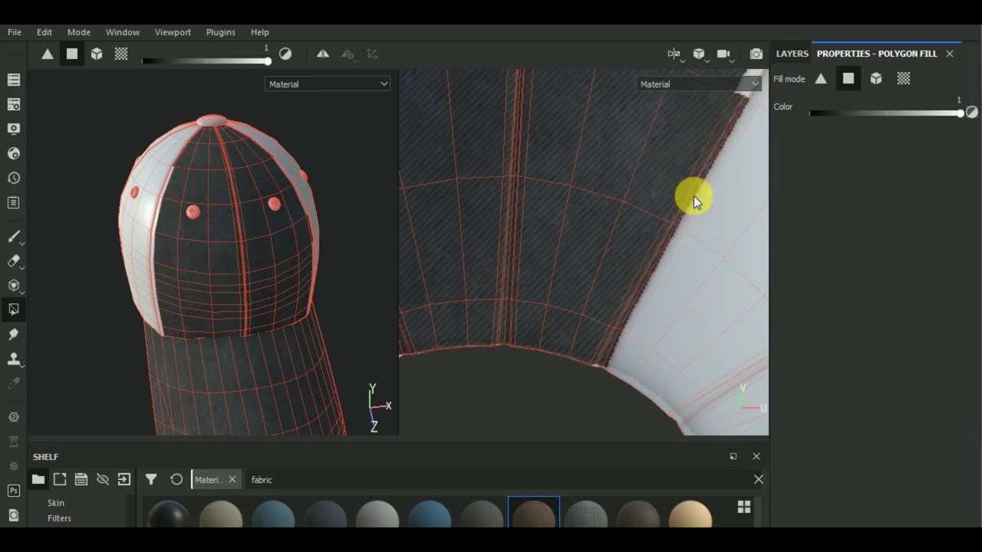
middle_click_drag(693, 196, 671, 313)
scroll(574, 261, "up", 2)
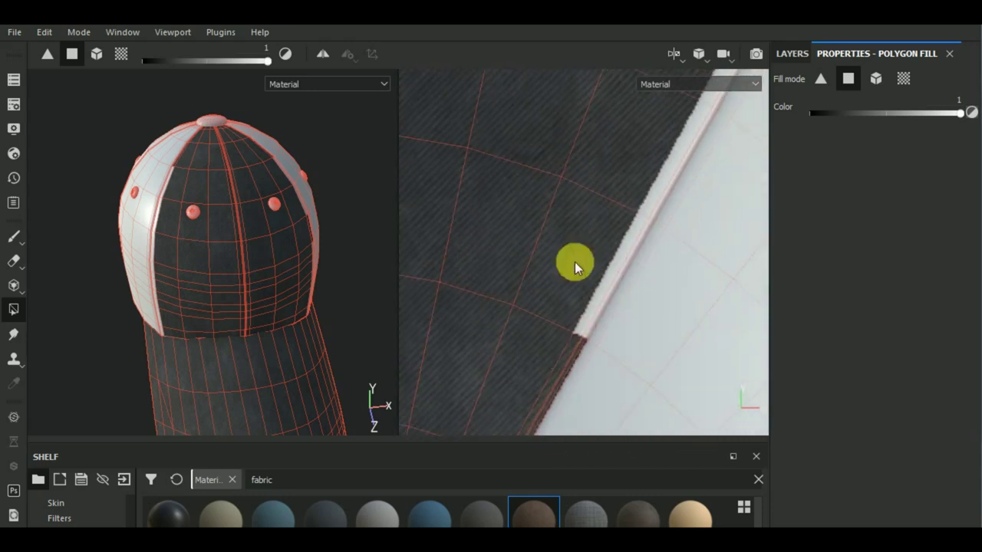
left_click(645, 229)
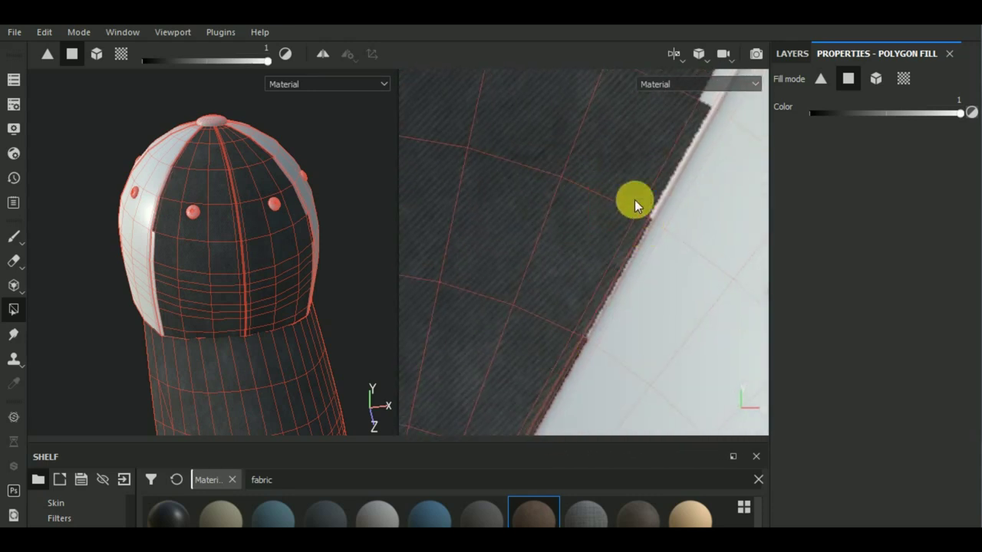
left_click(652, 219)
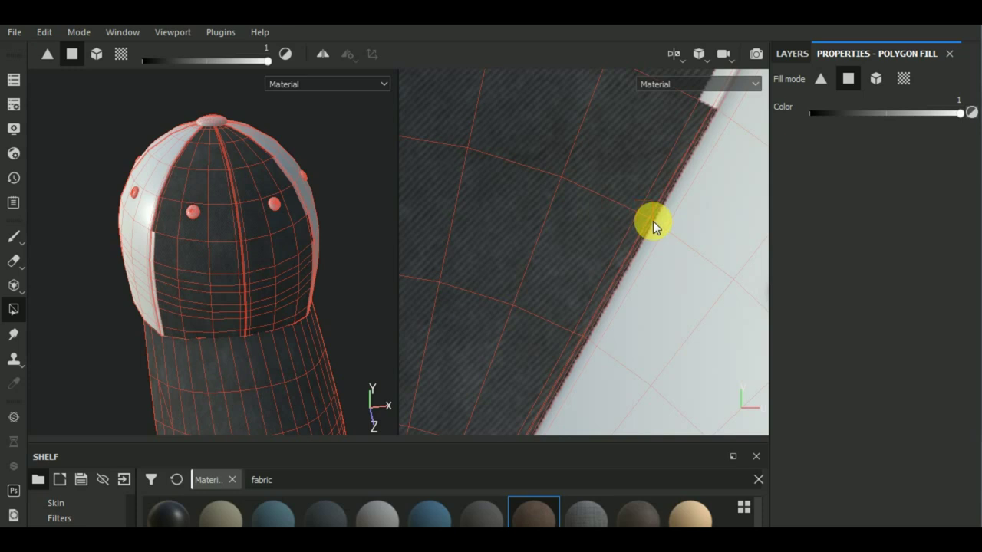
Fill the remaining light edge strips up to the panel's top edge
middle_click_drag(652, 221, 642, 361)
left_click(606, 220)
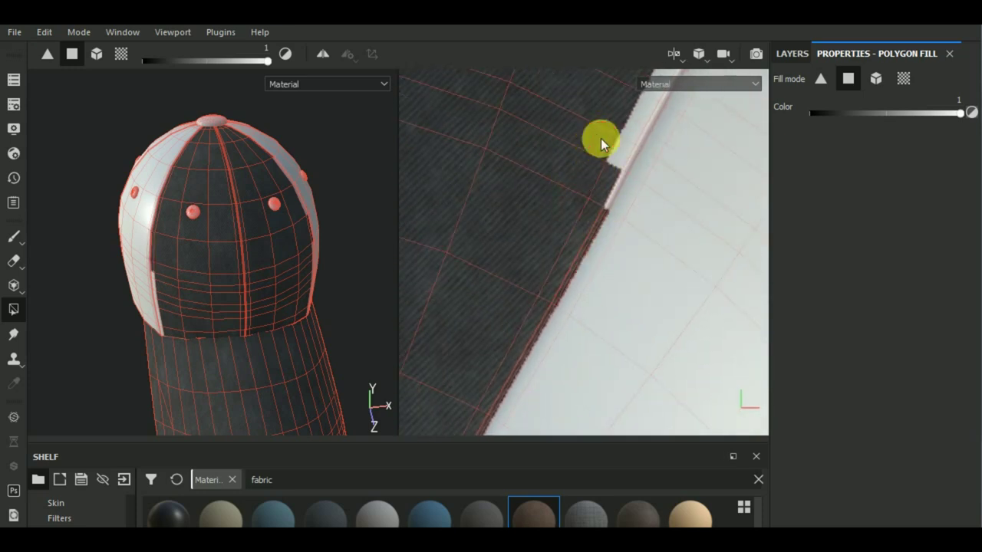
left_click(627, 178)
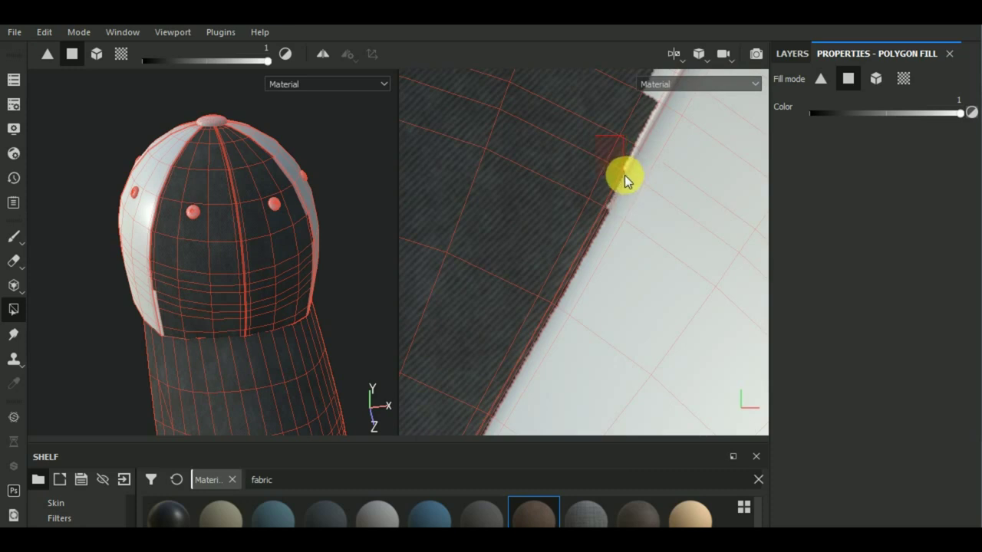
middle_click_drag(675, 193, 565, 330)
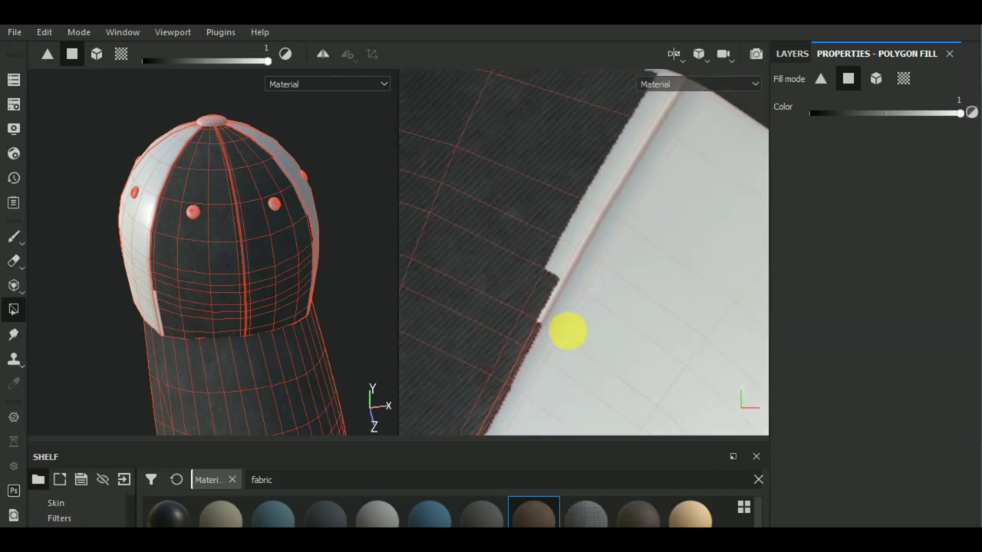
left_click(559, 233)
left_click_drag(575, 267, 548, 293)
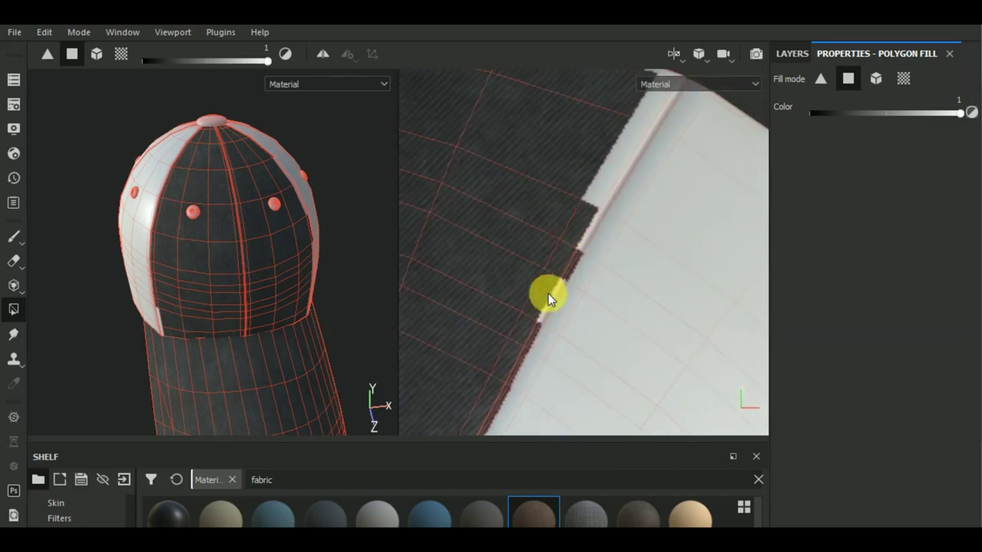
left_click(604, 226)
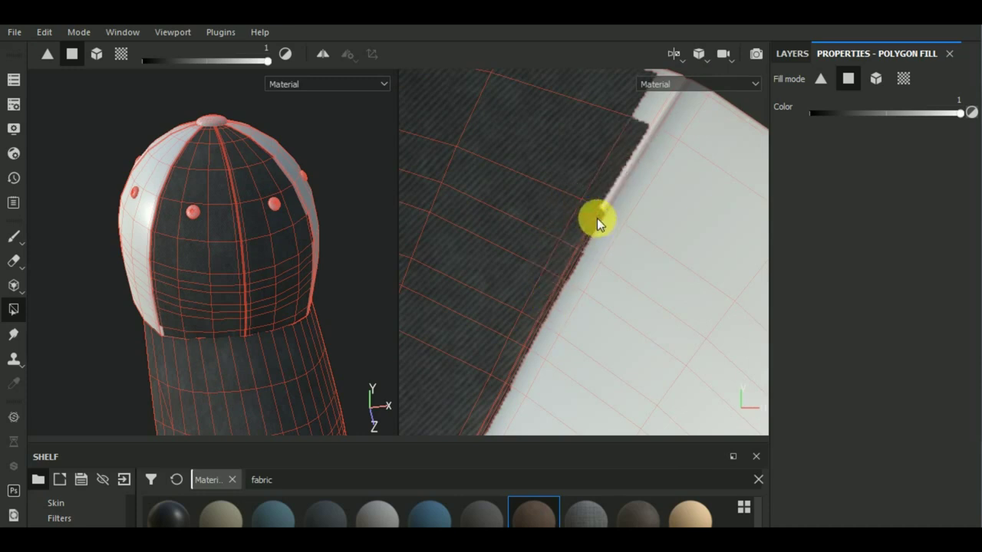
left_click(623, 172)
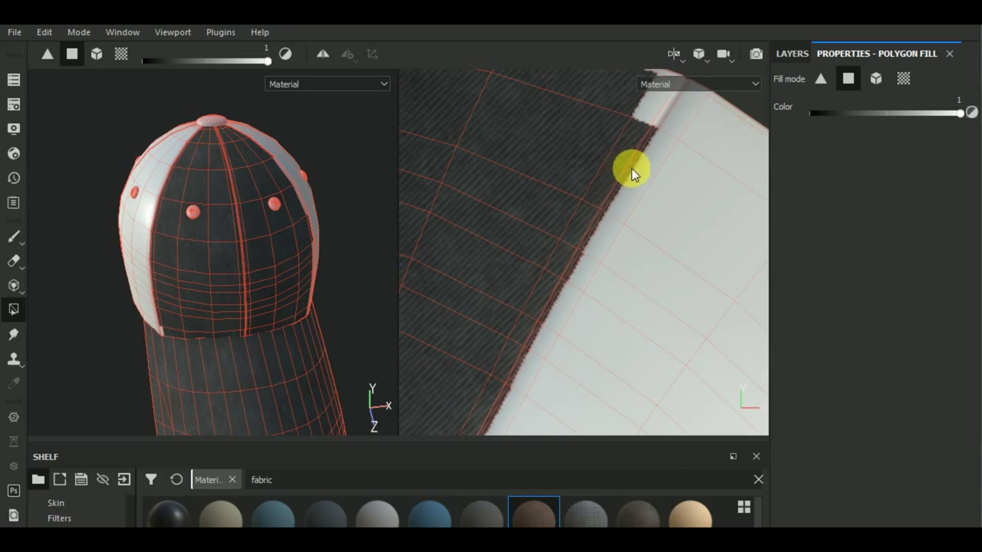
middle_click_drag(631, 168, 614, 278)
mouse_move(487, 123)
left_mouse_down()
mouse_move(606, 211)
mouse_move(622, 183)
left_mouse_up()
left_click(633, 216)
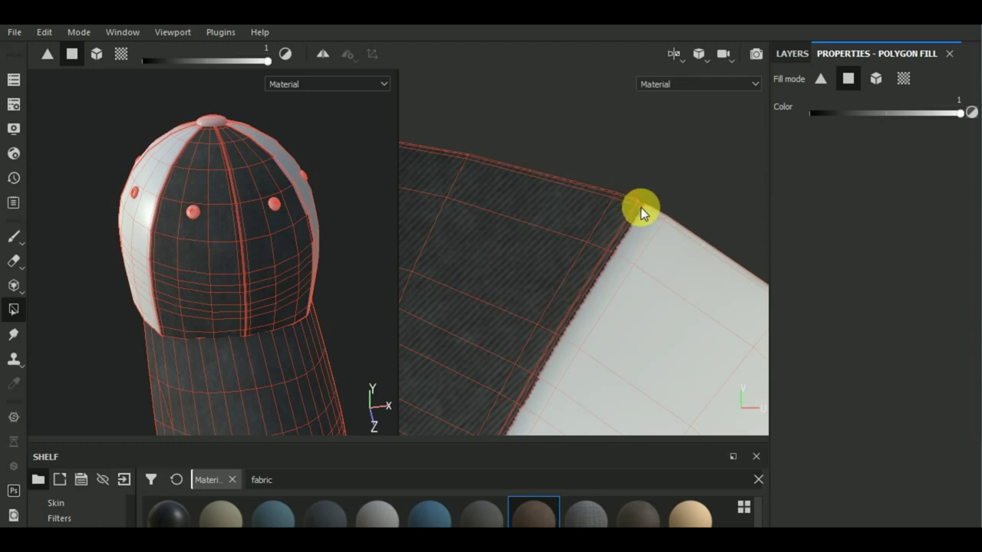
Box-fill faces at the crown wedge's base corner and the thin edge strip above it
middle_click_drag(652, 187, 554, 247)
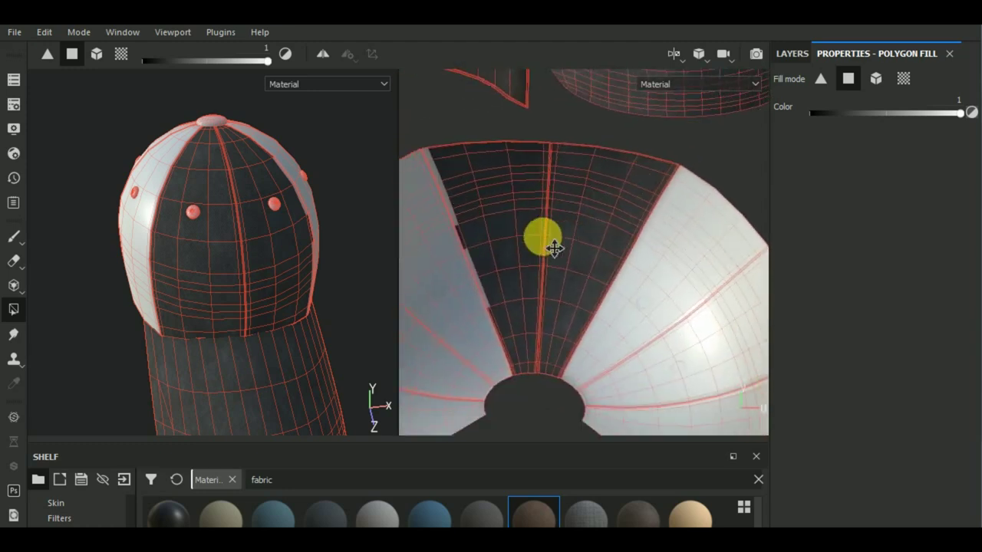
scroll(529, 265, "up", 3)
scroll(544, 247, "down", 1)
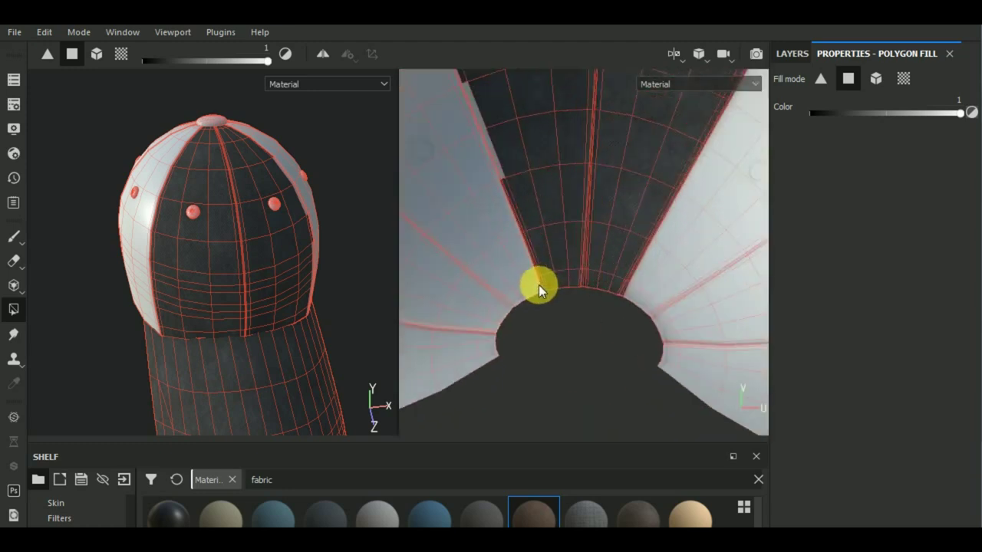
scroll(539, 284, "up", 3)
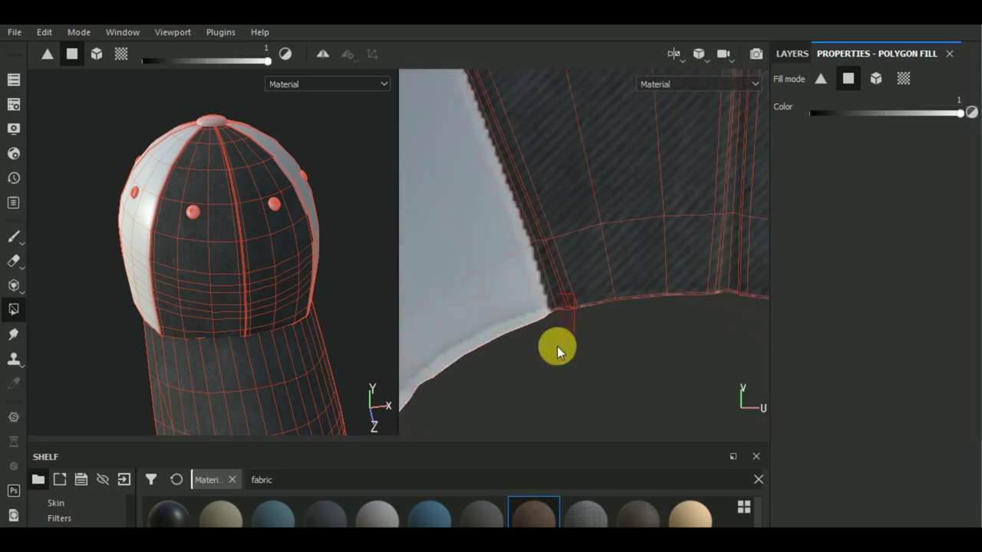
left_click_drag(620, 241, 740, 376)
scroll(596, 134, "up", 2)
scroll(644, 414, "up", 2)
scroll(526, 205, "up", 2)
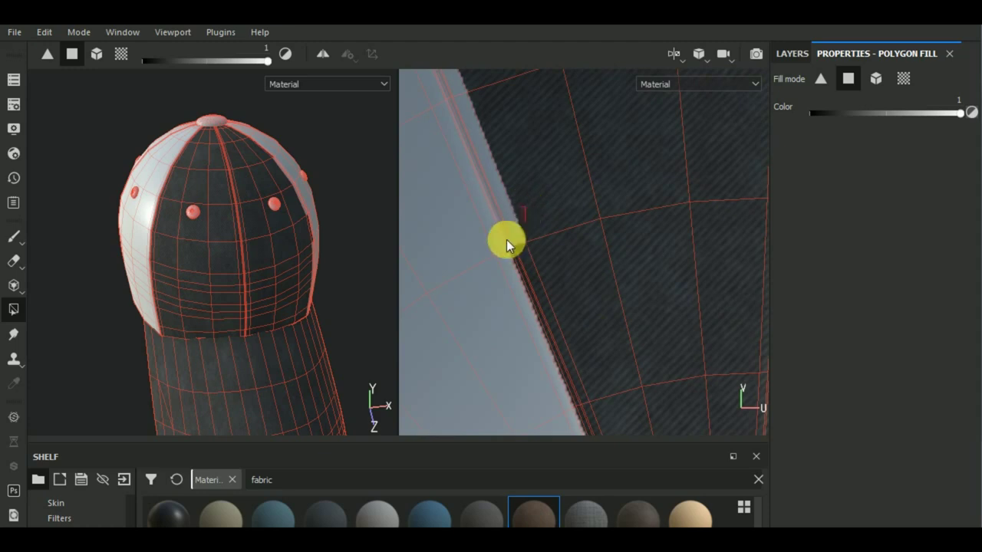
left_click_drag(506, 240, 504, 241)
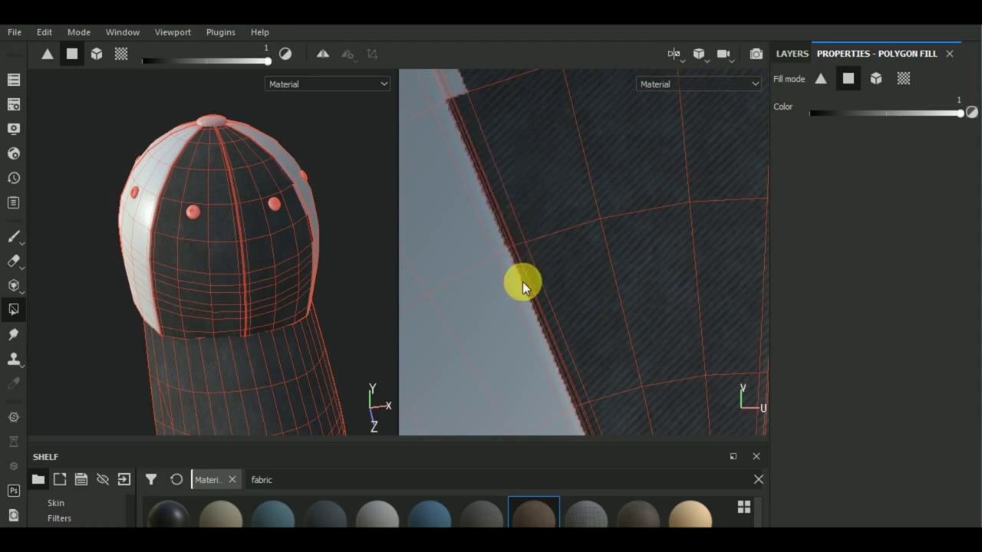
left_click(522, 284)
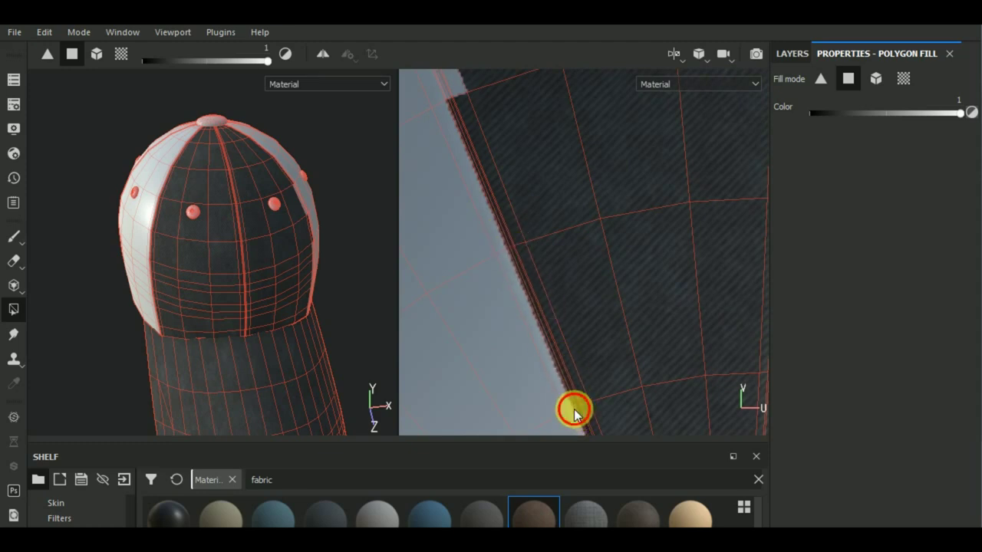
middle_click_drag(590, 395, 541, 169)
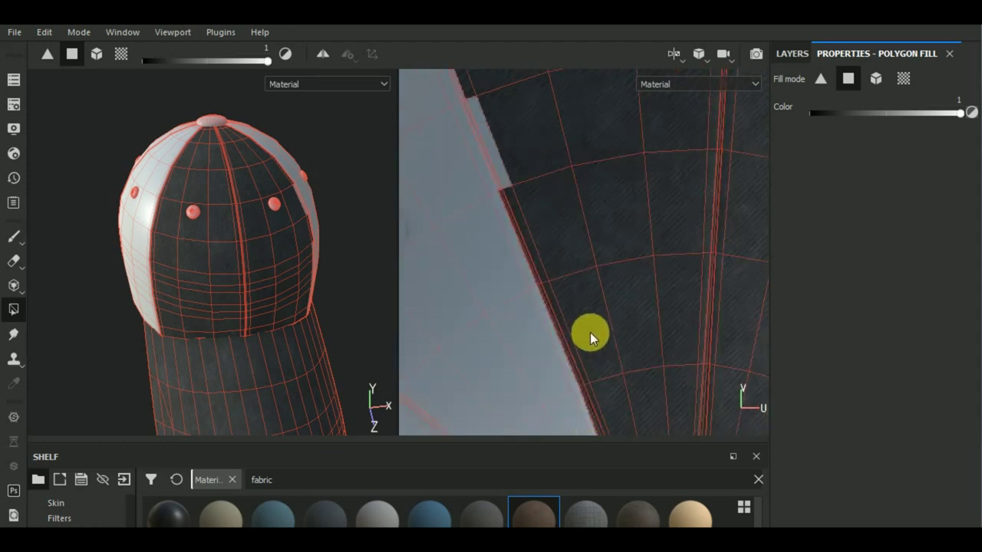
Fill the seam-strip polygons further up the UV edge with dark denim
left_click(522, 214)
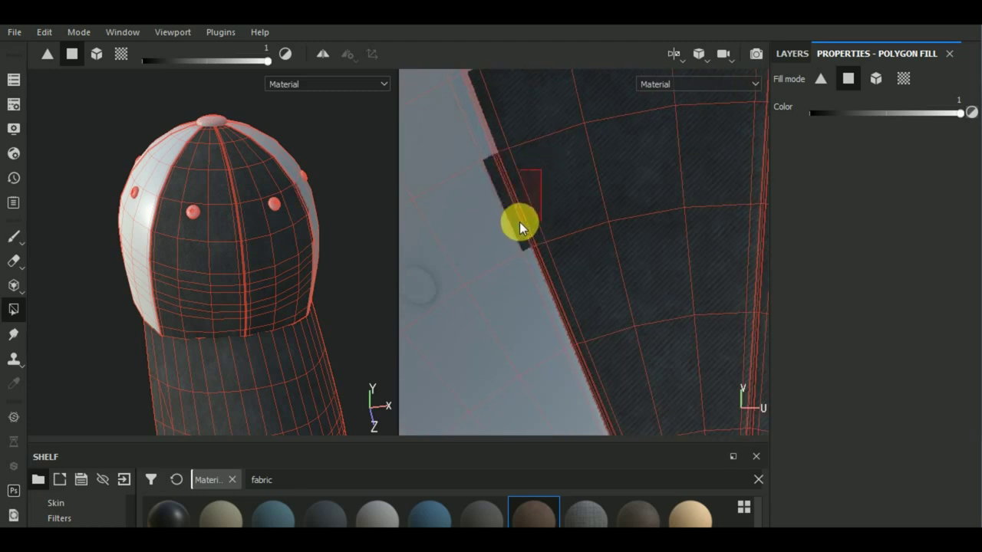
middle_click_drag(519, 217, 636, 328)
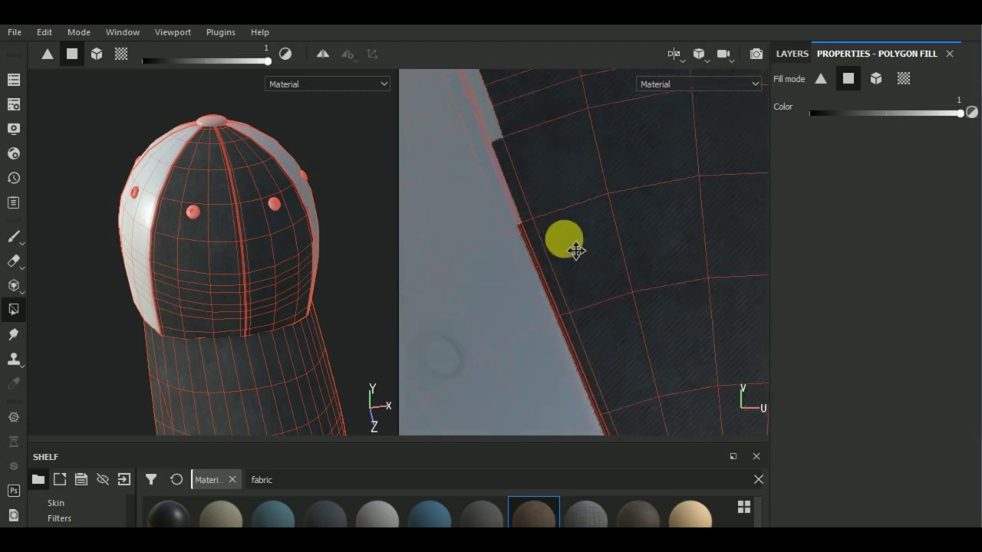
left_click(591, 317)
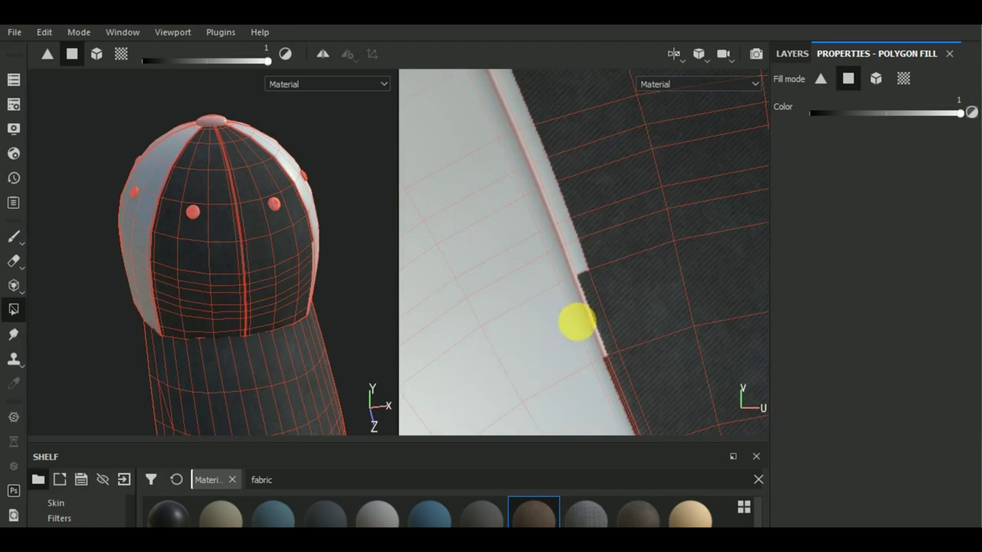
left_click(566, 251)
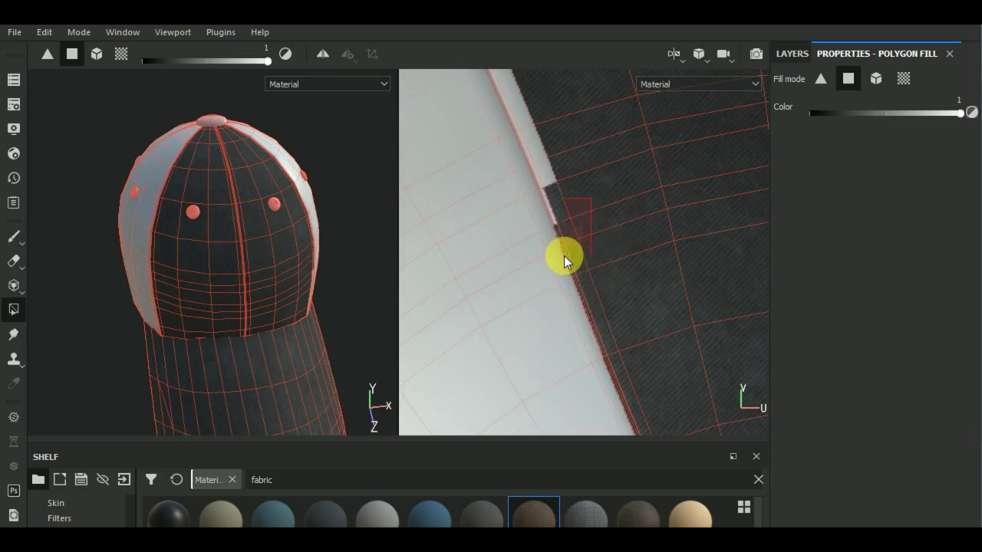
left_click(541, 199)
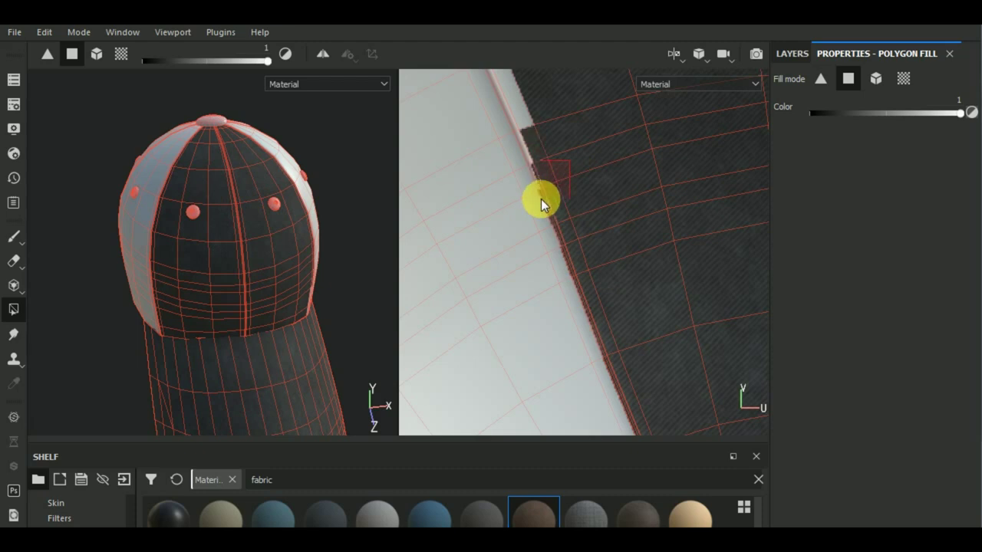
scroll(540, 197, "down", 3)
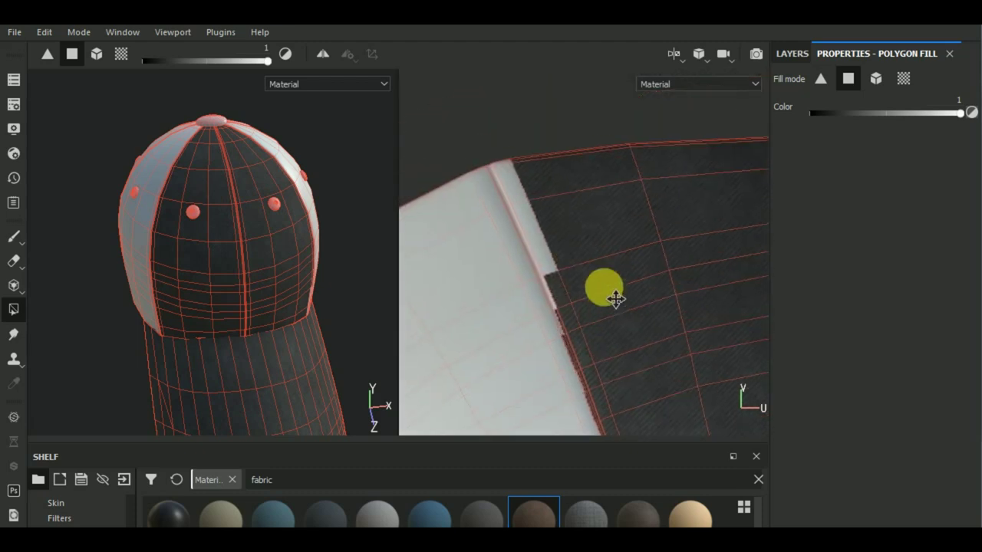
left_click(541, 283)
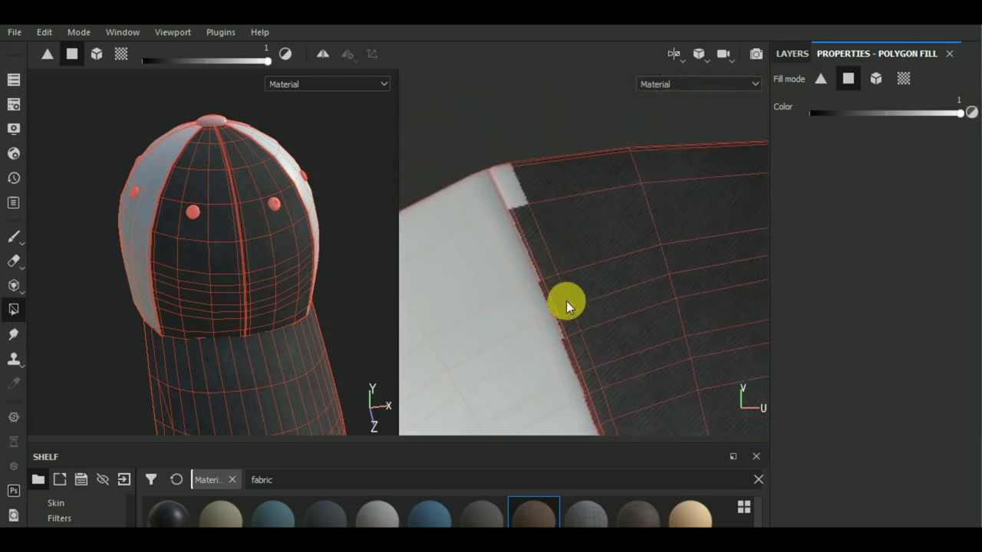
left_click(548, 220)
Fill the leftover corner polygon of the seam strip and zoom back out
middle_click_drag(524, 242, 563, 268)
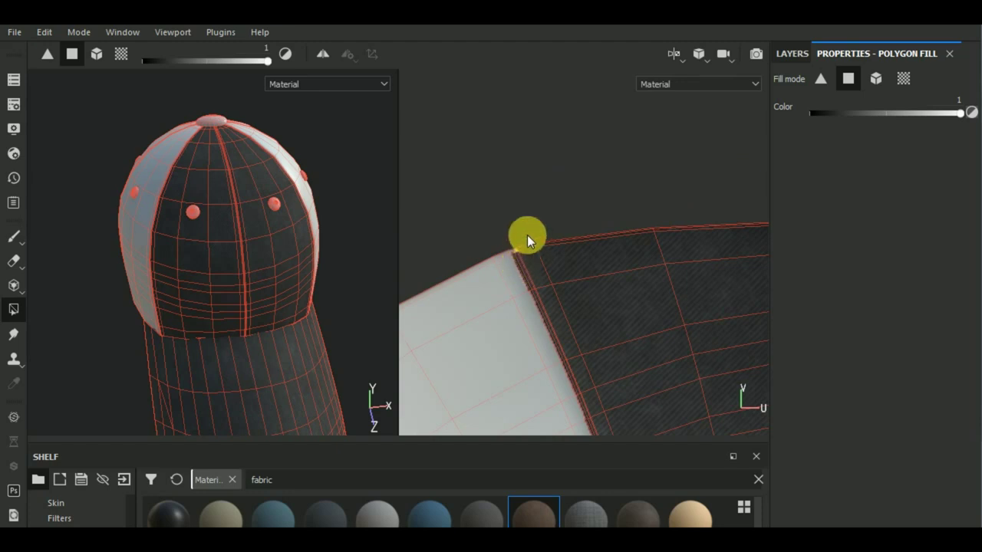
left_click(533, 244)
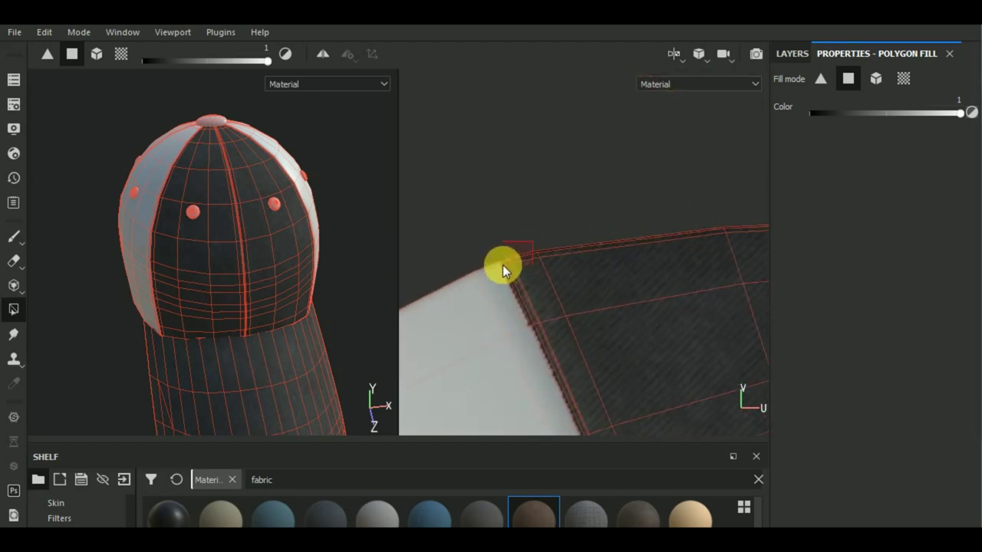
scroll(521, 257, "up", 2)
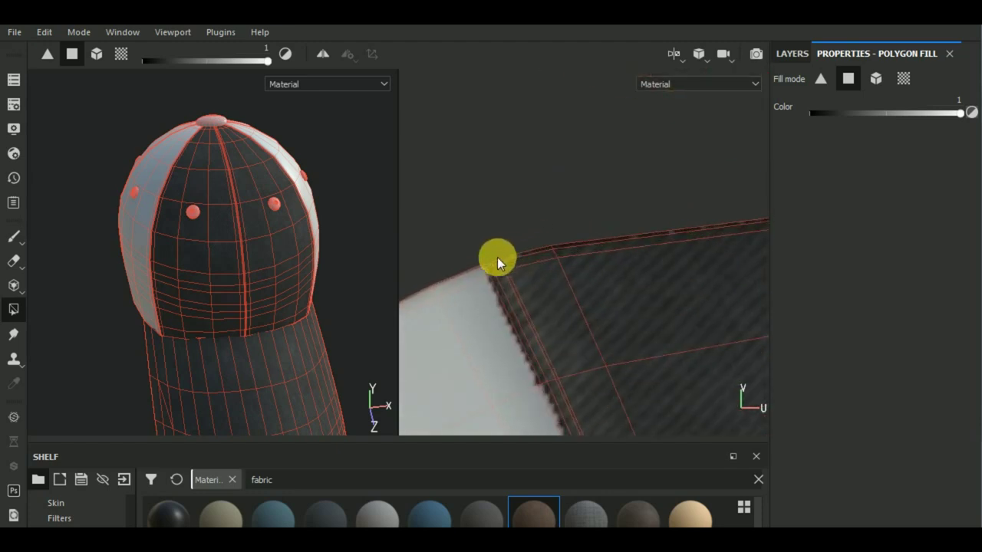
scroll(495, 253, "down", 1)
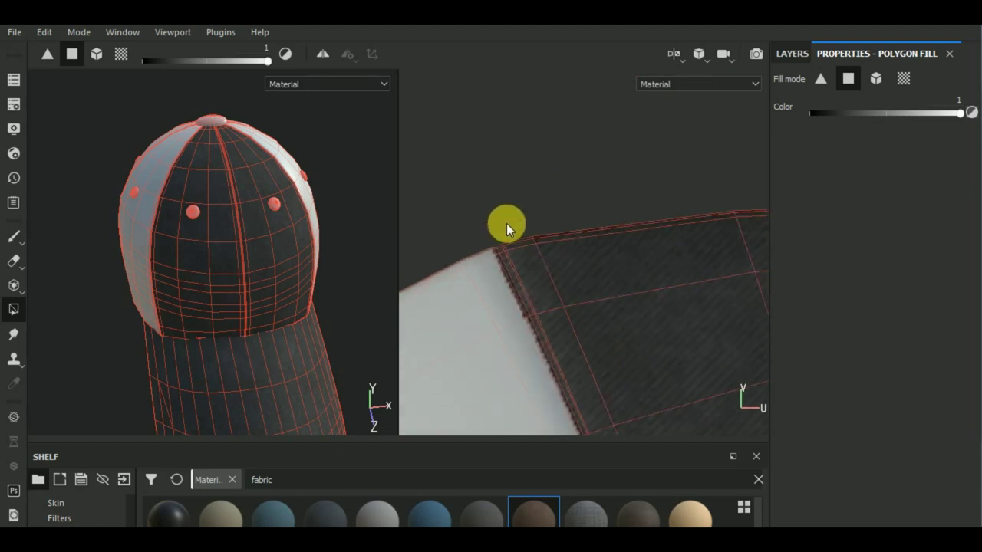
scroll(509, 211, "down", 1)
scroll(513, 192, "down", 2)
scroll(513, 193, "down", 1)
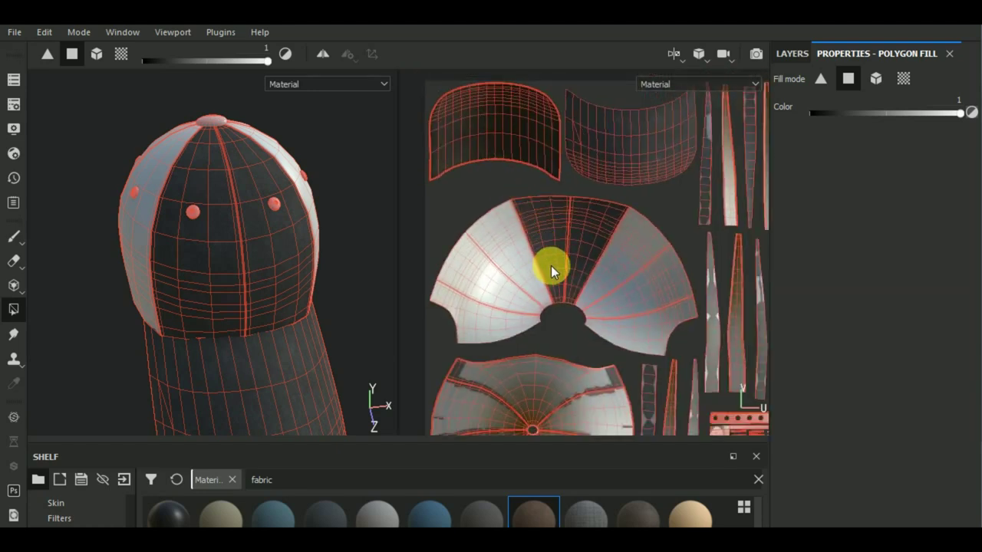
Turn the cap to its back and box-fill a first vertical column of back-panel faces
scroll(553, 264, "down", 1)
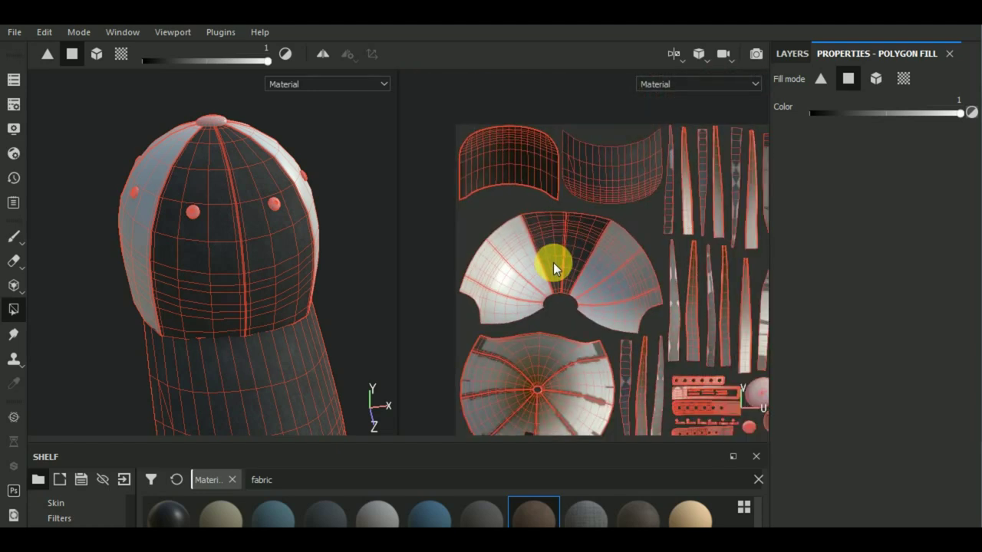
middle_click_drag(537, 321, 553, 279)
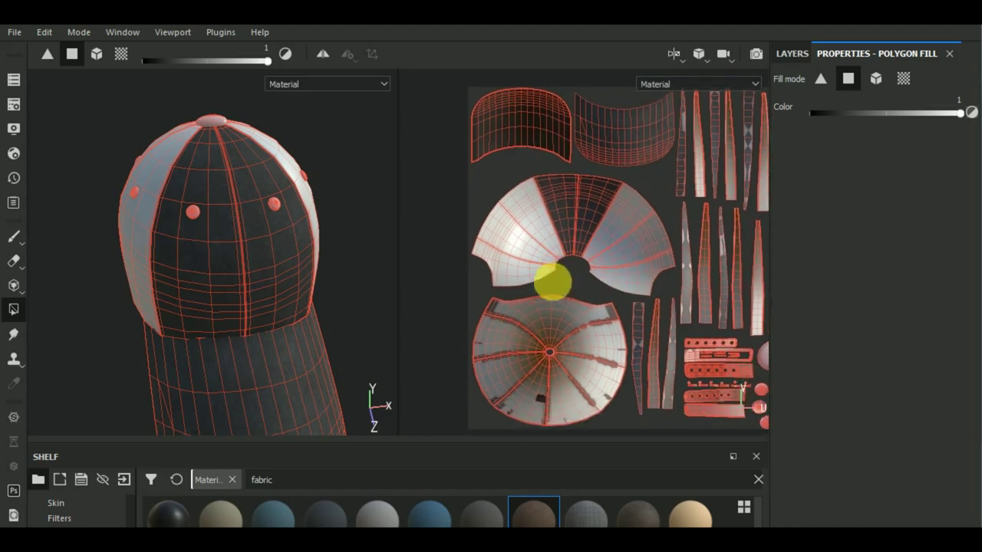
mouse_move(337, 345)
left_mouse_down("alt")
mouse_move(318, 307)
mouse_move(336, 340)
left_mouse_up("alt")
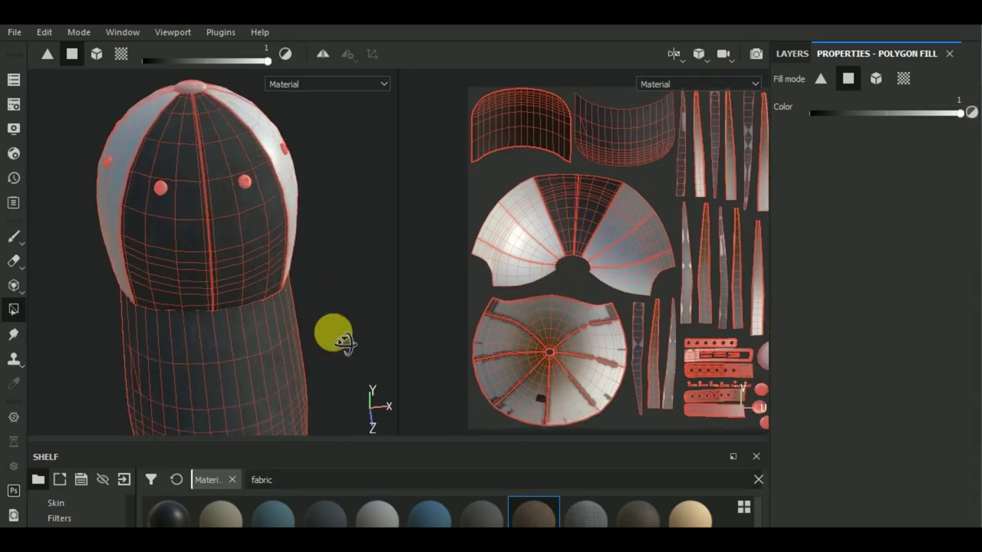
scroll(87, 296, "up", 5)
scroll(101, 245, "up", 2)
scroll(100, 245, "down", 5)
mouse_move(129, 240)
left_mouse_down("alt")
mouse_move(296, 289)
mouse_move(258, 317)
left_mouse_up("alt")
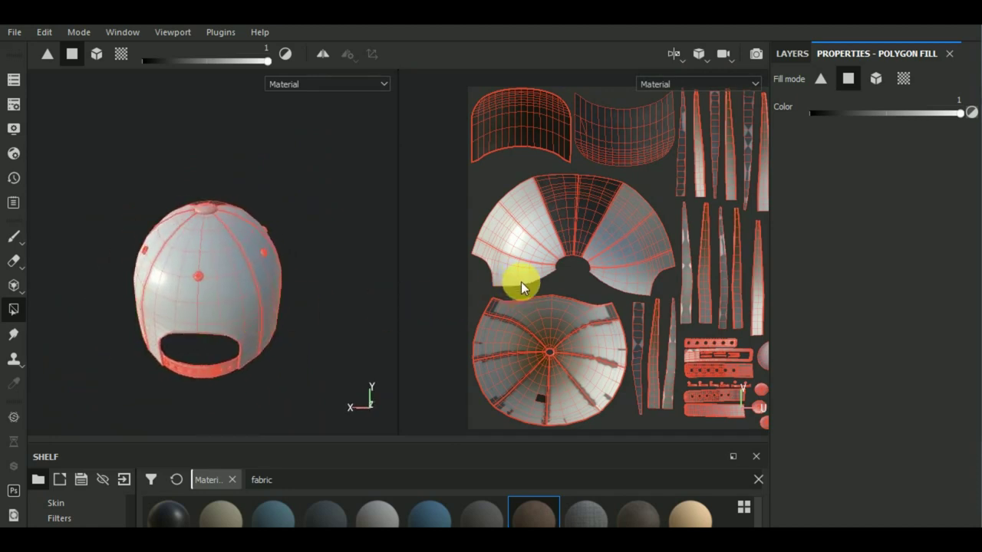
left_click_drag(521, 281, 515, 282)
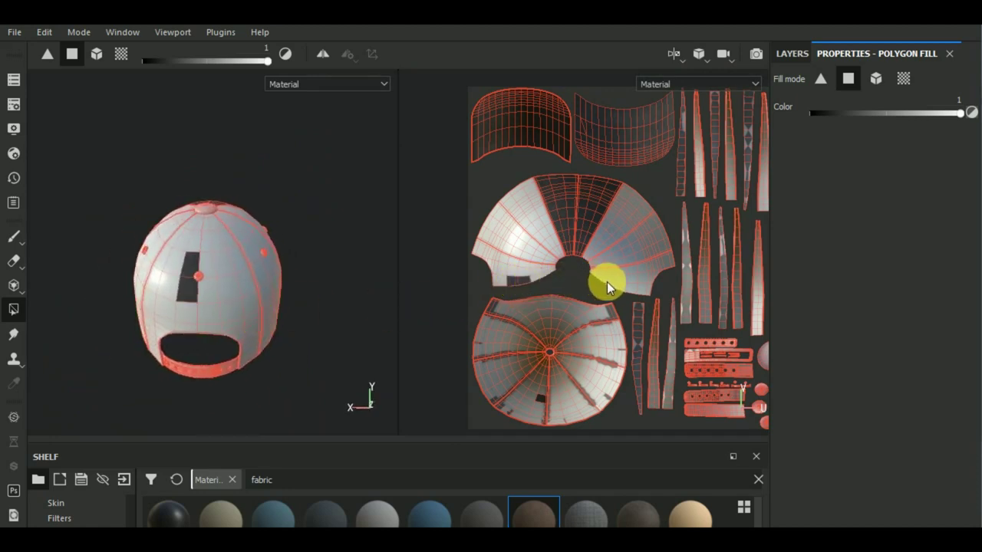
scroll(510, 261, "up", 2)
Fill blocks of light faces on the fan-shaped island, including its upper-left corner, with dark fabric
scroll(514, 238, "up", 3)
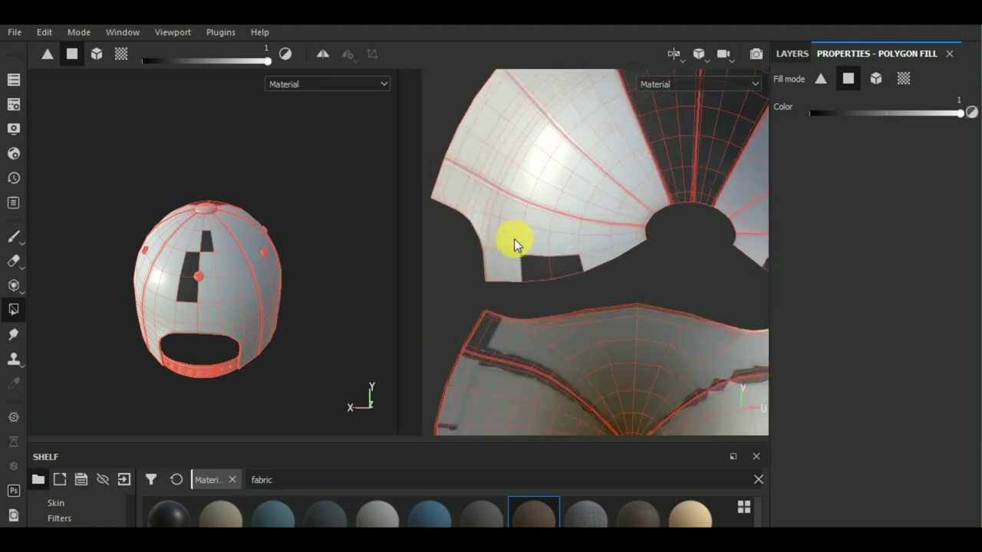
scroll(514, 244, "up", 2)
left_click_drag(472, 238, 591, 323)
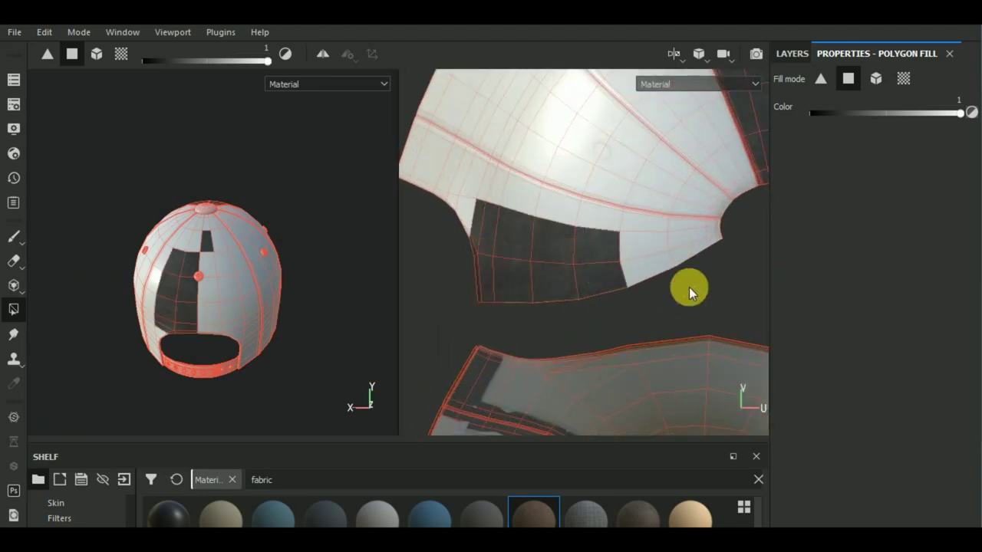
left_click_drag(689, 289, 619, 225)
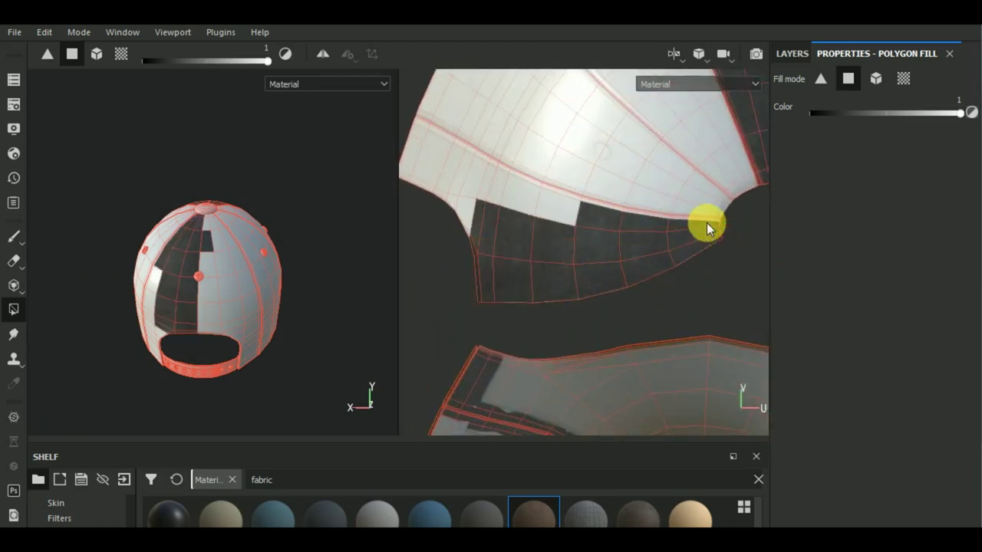
left_click_drag(500, 258, 438, 197)
mouse_move(438, 198)
middle_mouse_down()
mouse_move(514, 263)
mouse_move(522, 246)
middle_mouse_up()
left_click_drag(521, 245, 486, 187)
scroll(526, 183, "up", 2)
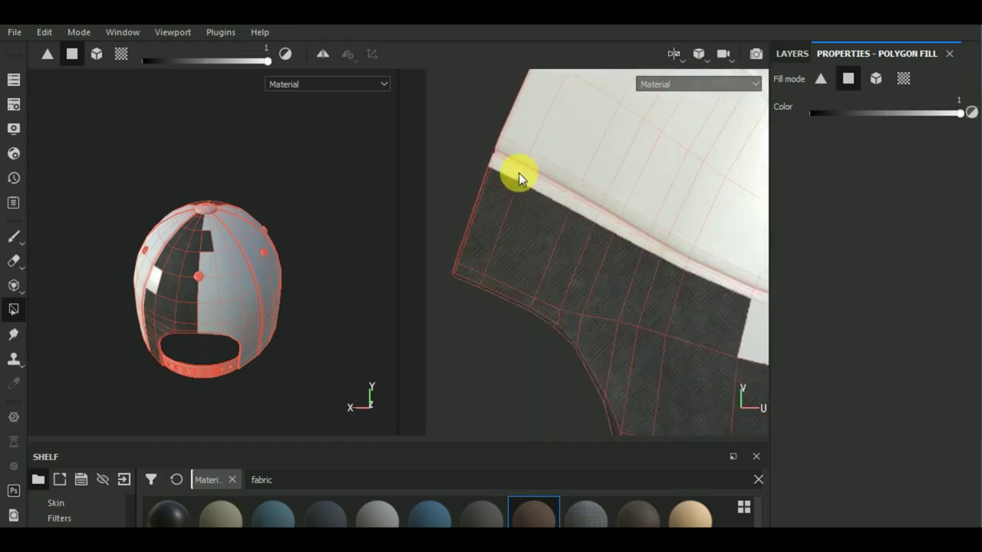
scroll(519, 172, "up", 2)
left_click(498, 167)
Fill the white strip polygons along the island's top edge dark, undoing one unwanted strip fill
scroll(483, 145, "down", 1)
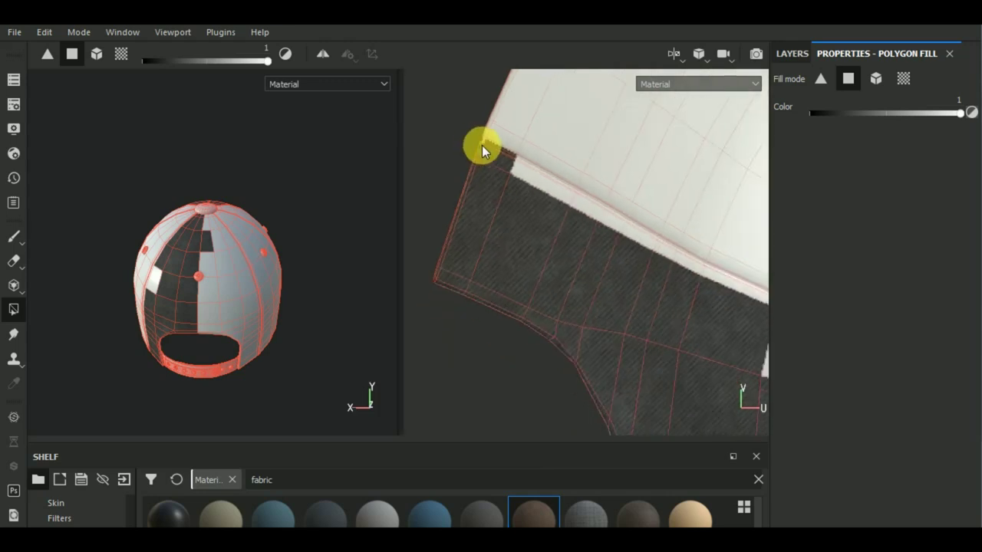
scroll(484, 144, "up", 2)
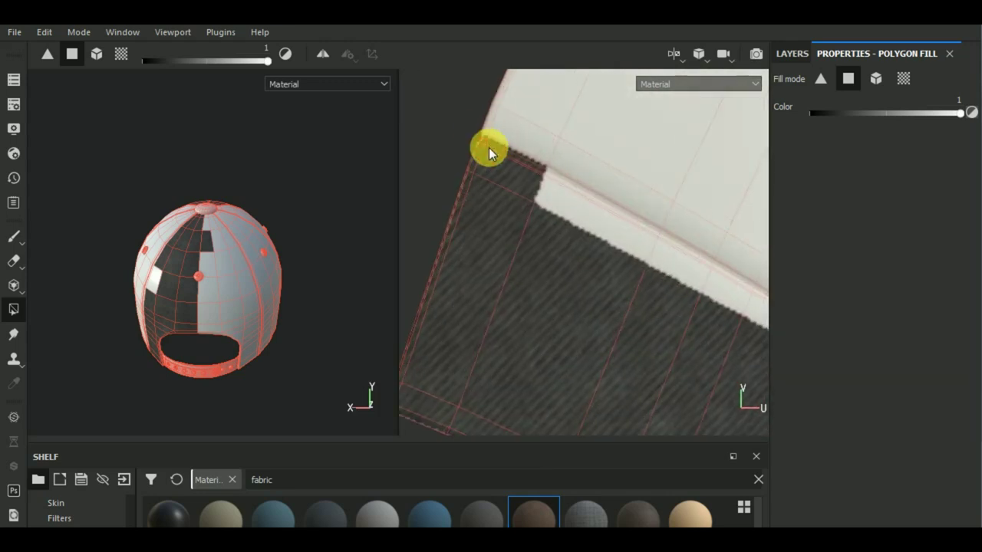
left_click(552, 207)
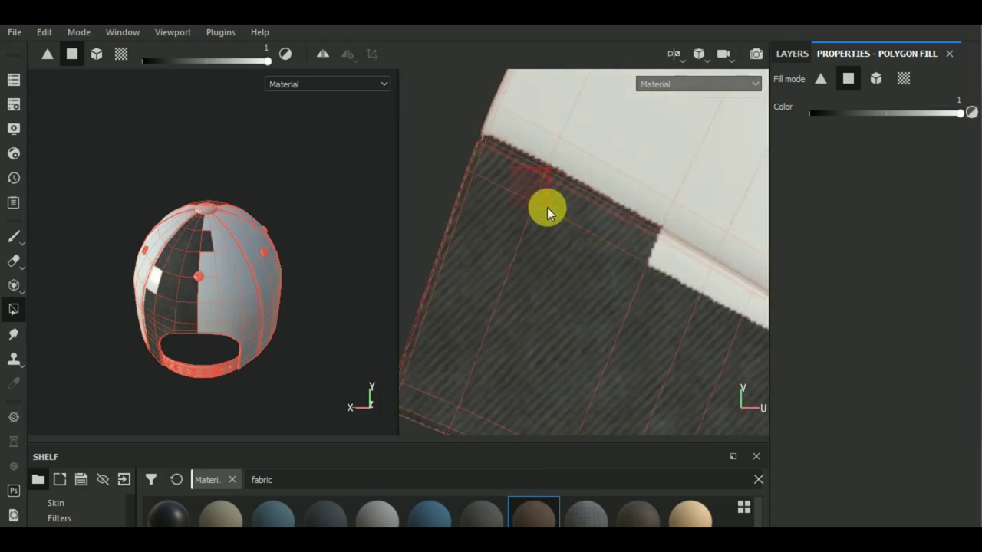
left_click(635, 248)
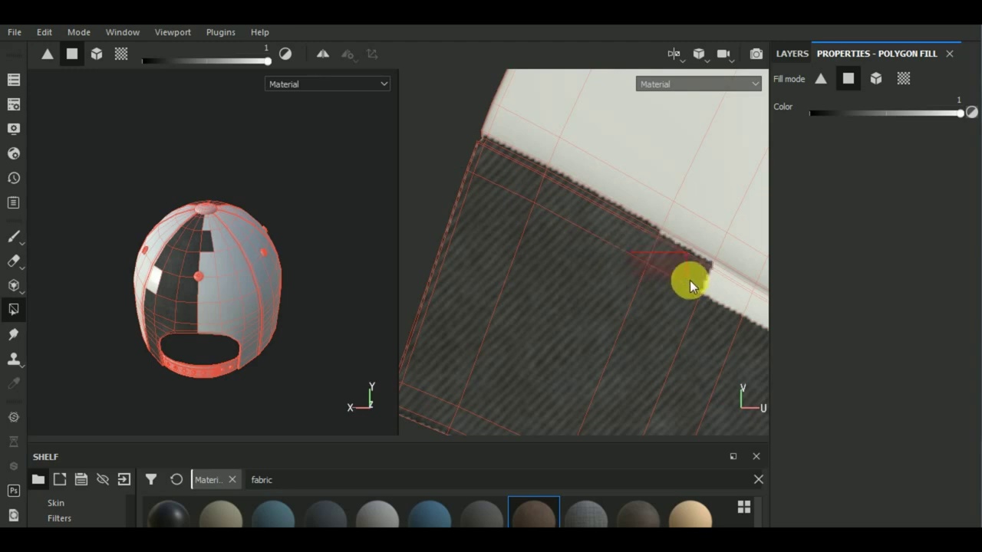
mouse_move(689, 289)
middle_mouse_down()
mouse_move(410, 186)
mouse_move(436, 193)
middle_mouse_up()
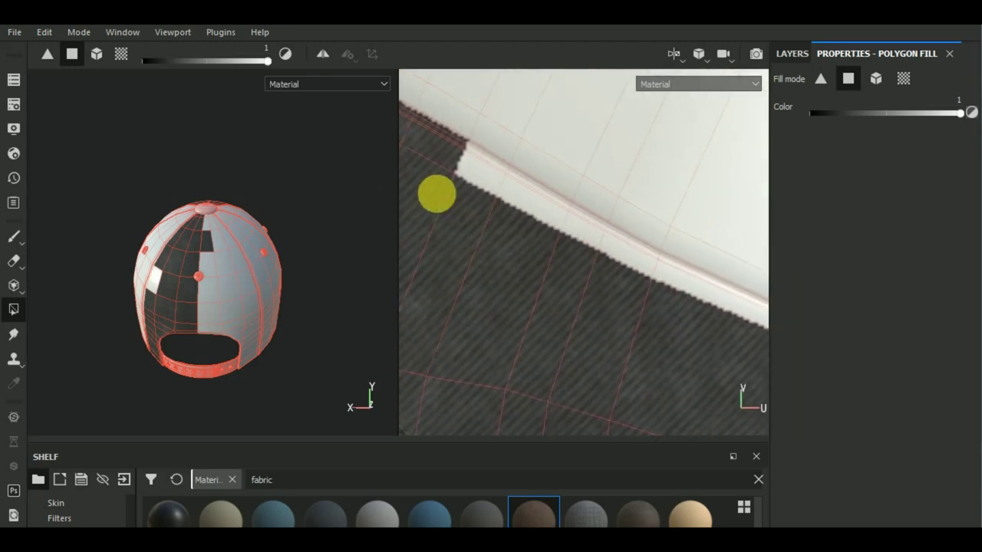
left_click_drag(489, 184, 505, 196)
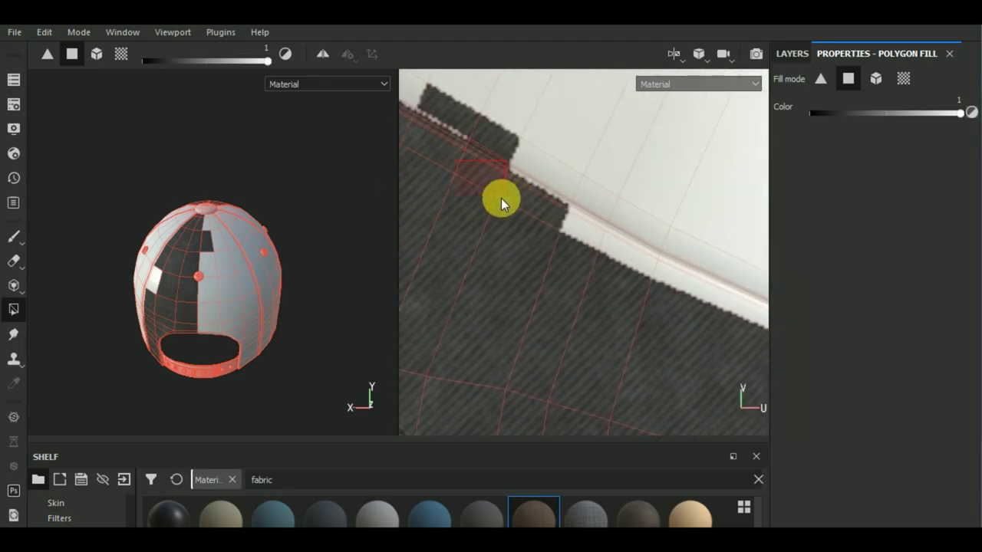
key("ctrl+z")
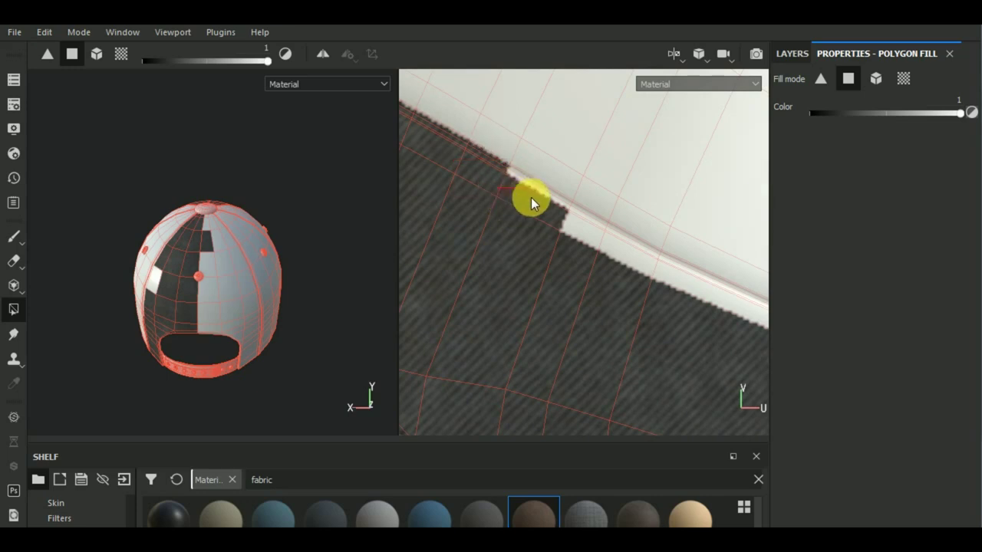
left_click(531, 197)
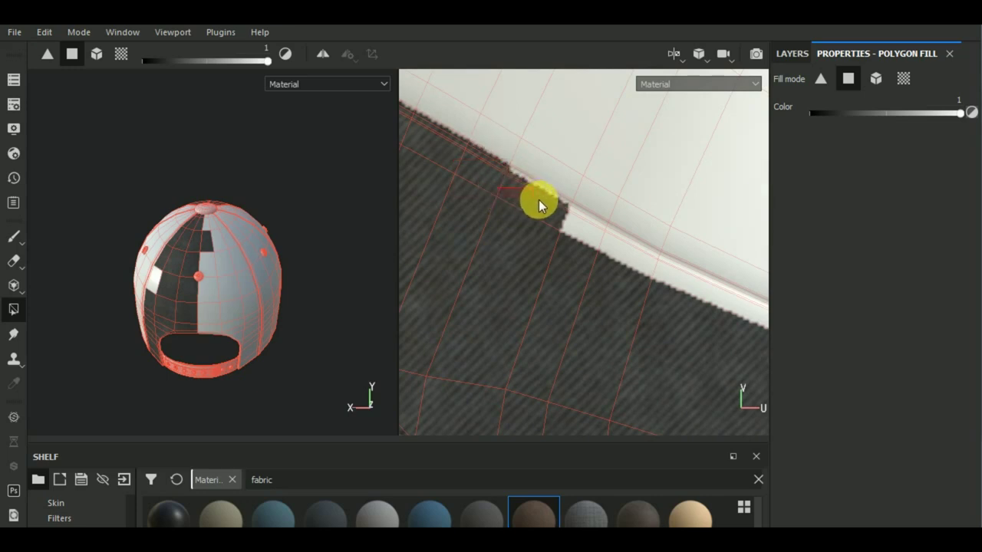
left_click(591, 241)
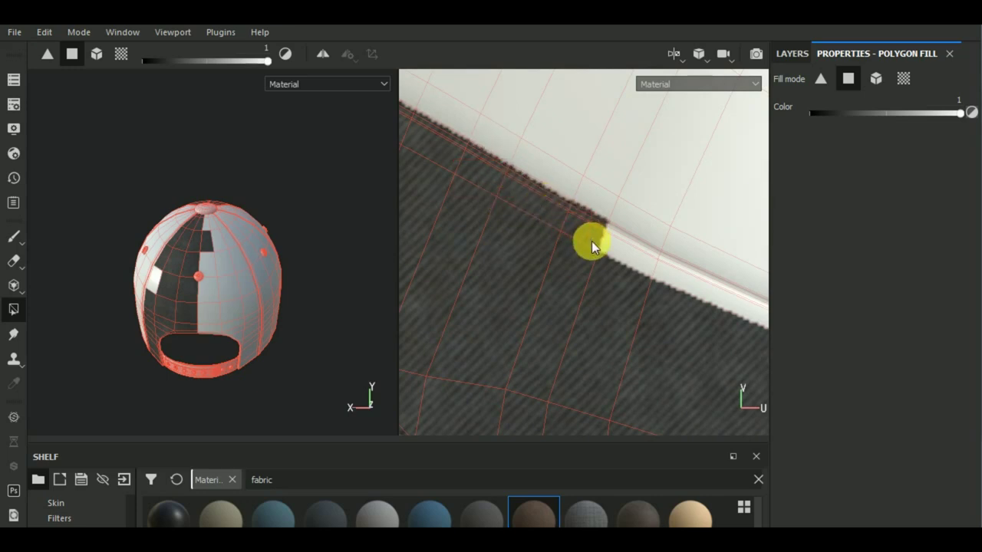
left_click(627, 263)
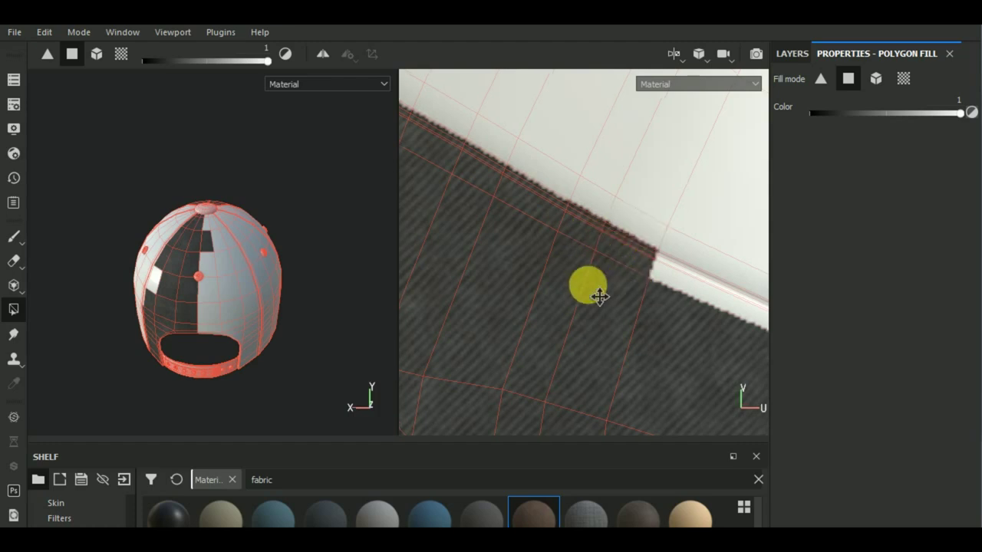
Fill the remaining light strip polygons along the island's right boundary and corner dark
middle_click_drag(599, 297, 488, 228)
left_click(544, 240)
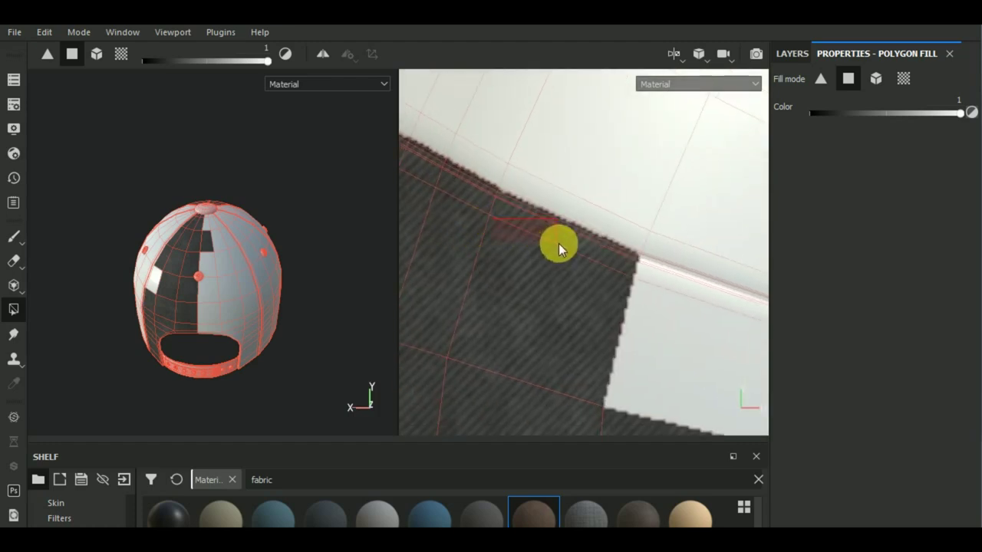
left_click(668, 326)
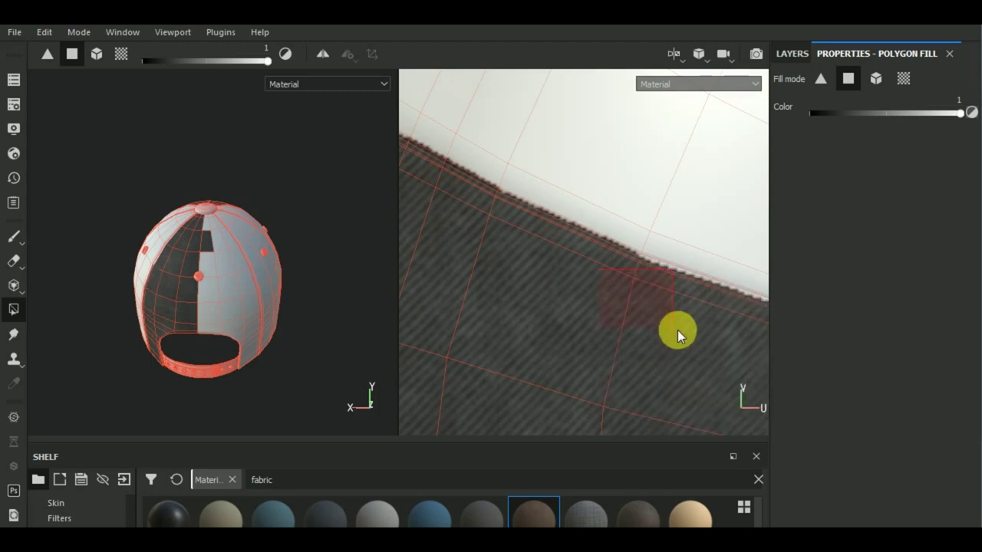
middle_click_drag(669, 337, 449, 257)
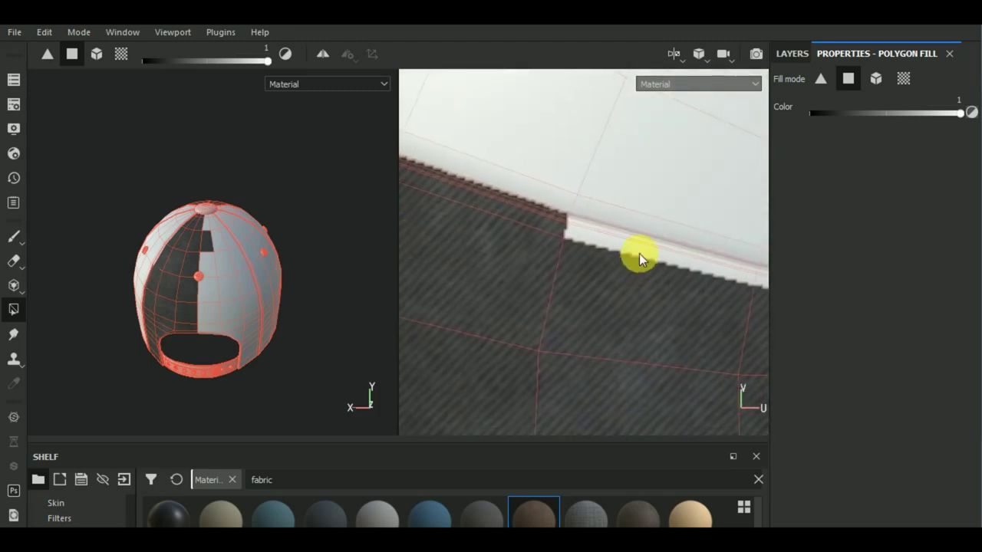
left_click(592, 237)
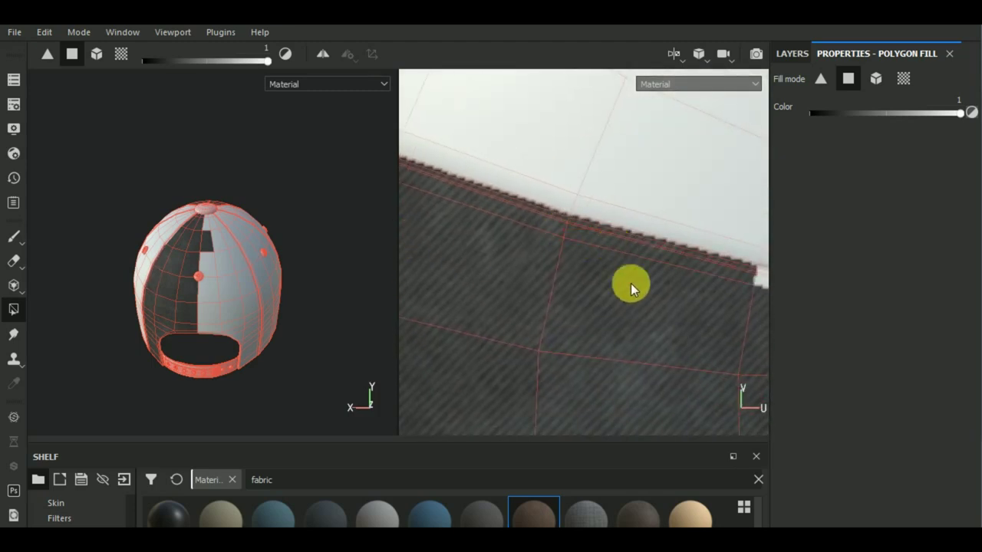
middle_click_drag(631, 283, 473, 289)
left_click(569, 244)
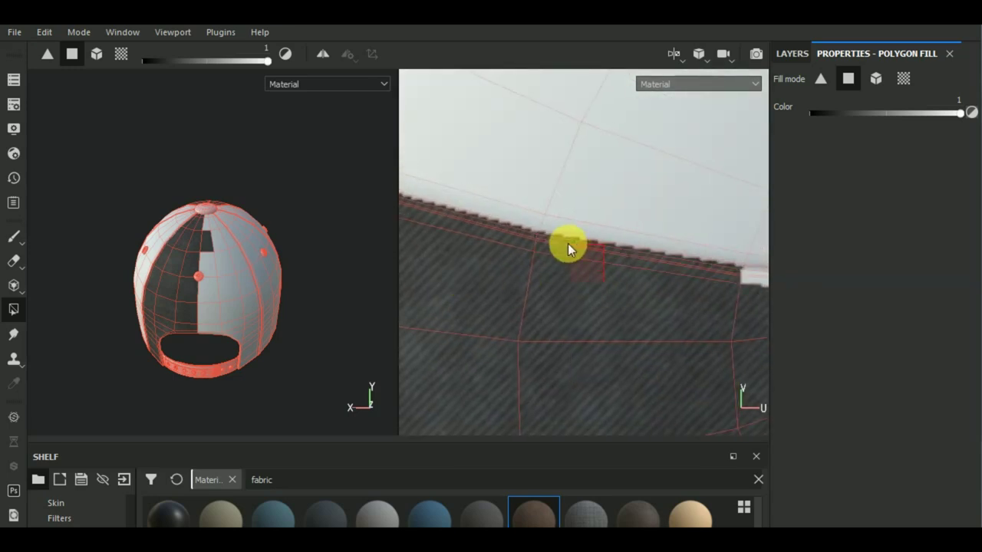
middle_click_drag(692, 305, 630, 328)
left_click(597, 273)
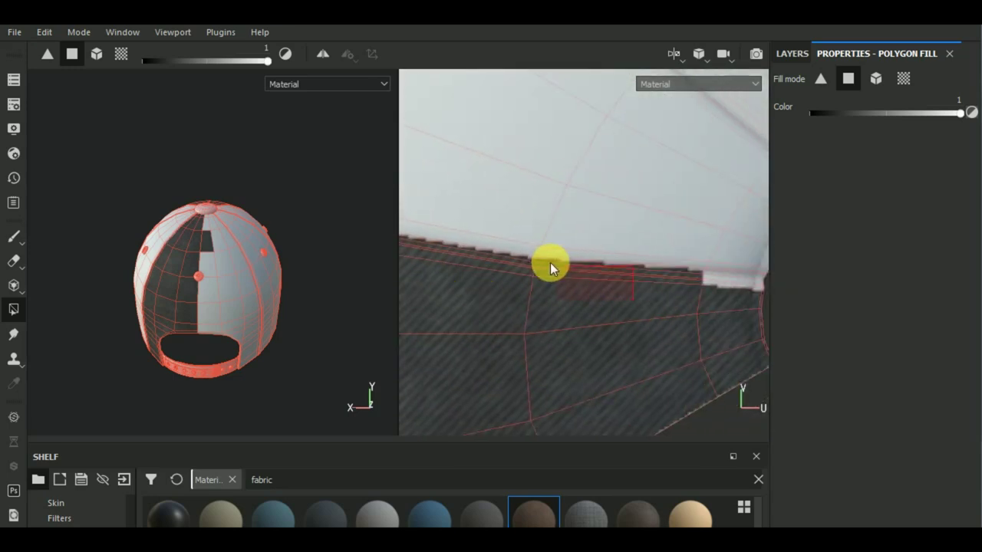
middle_click_drag(732, 313, 599, 319)
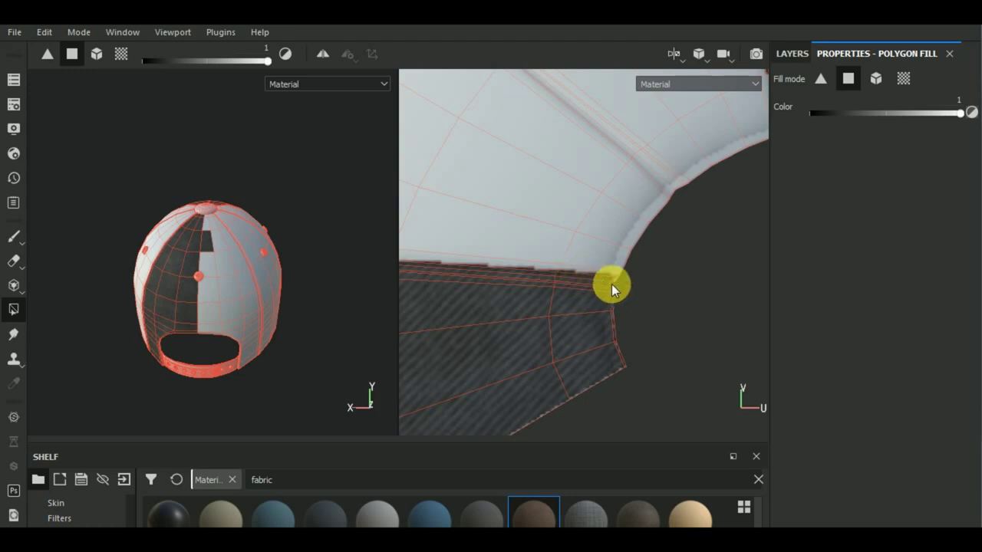
left_click_drag(640, 311, 528, 378)
Fill the side-panel island's polygon block and its top-right edge strip with dark denim
scroll(528, 378, "down", 3)
scroll(525, 354, "down", 2)
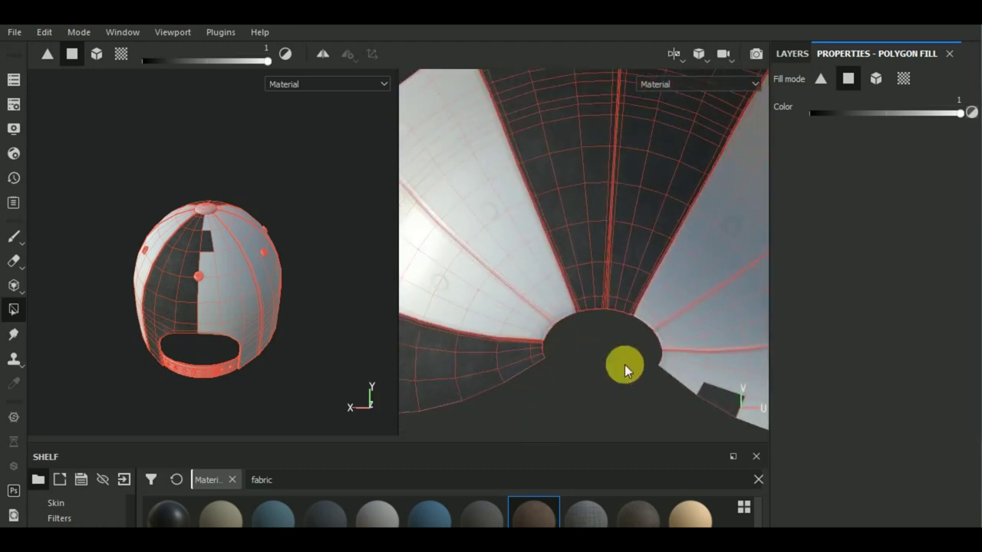
scroll(515, 297, "up", 3)
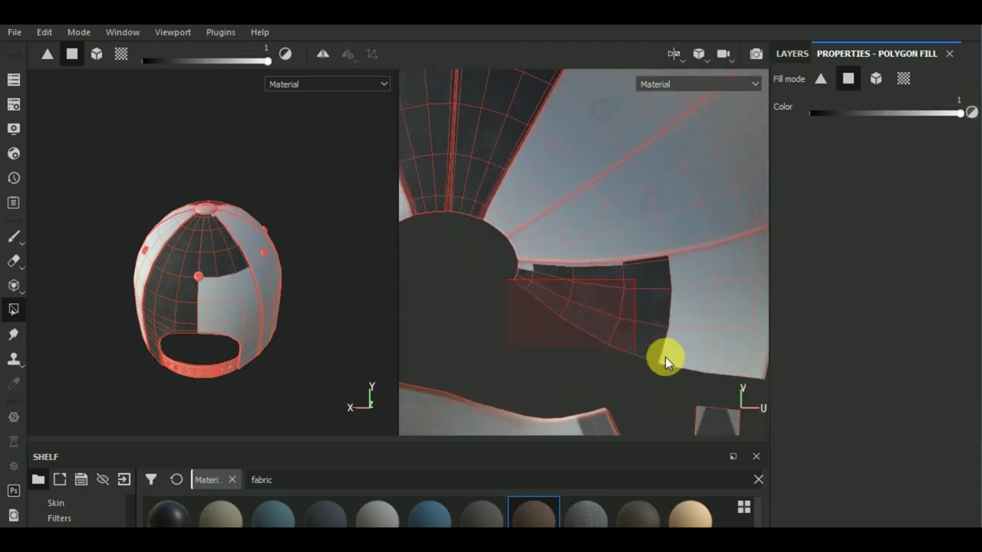
left_click_drag(566, 311, 683, 335)
middle_click_drag(684, 335, 568, 314)
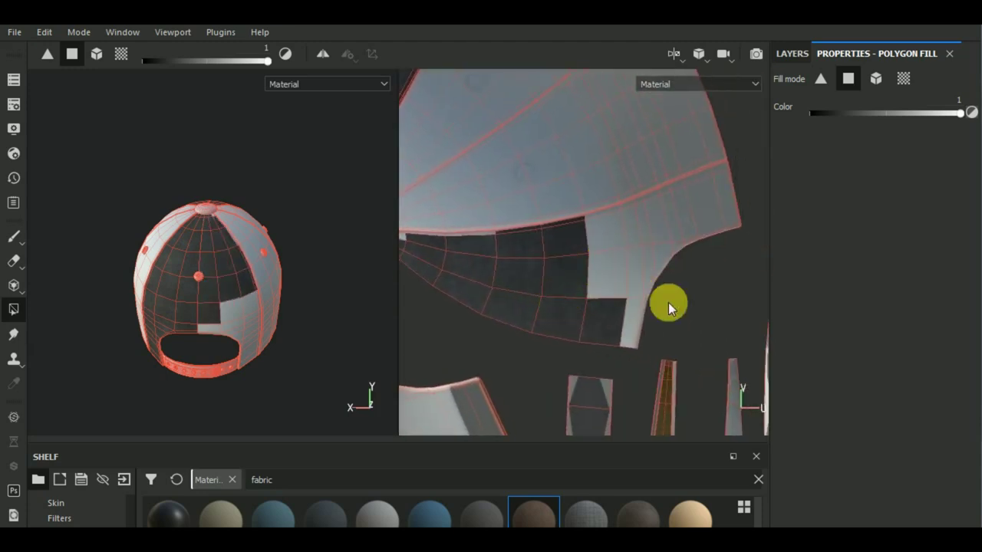
left_click_drag(568, 315, 686, 317)
left_click_drag(688, 255, 715, 231)
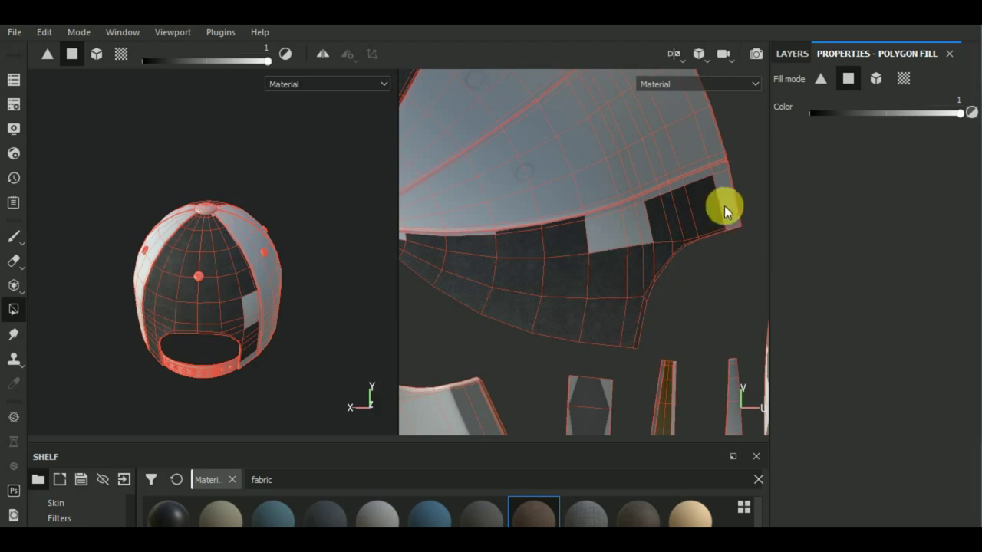
left_click(732, 175)
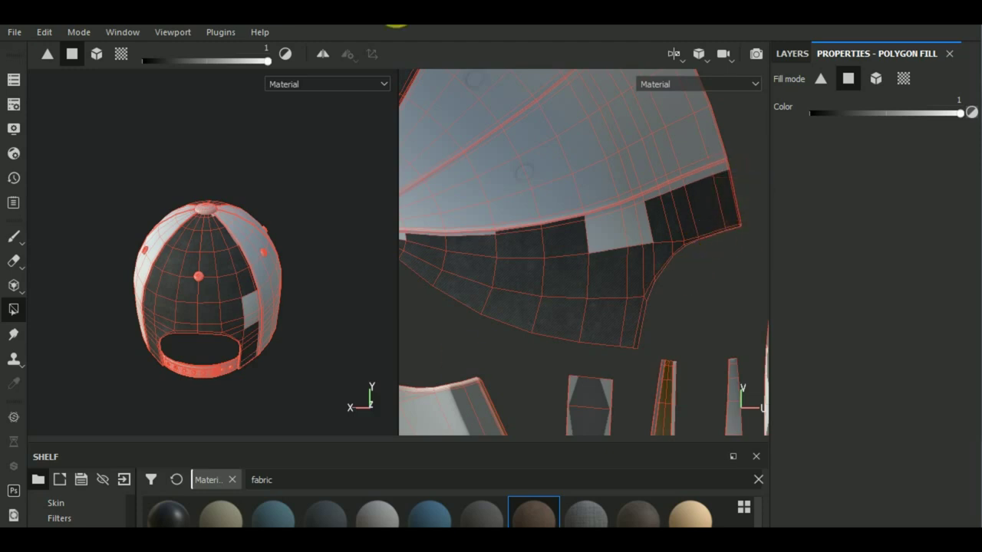
left_click(615, 230)
Fill the small polygon and thin light strips along the cap edge dark
scroll(620, 292, "up", 2)
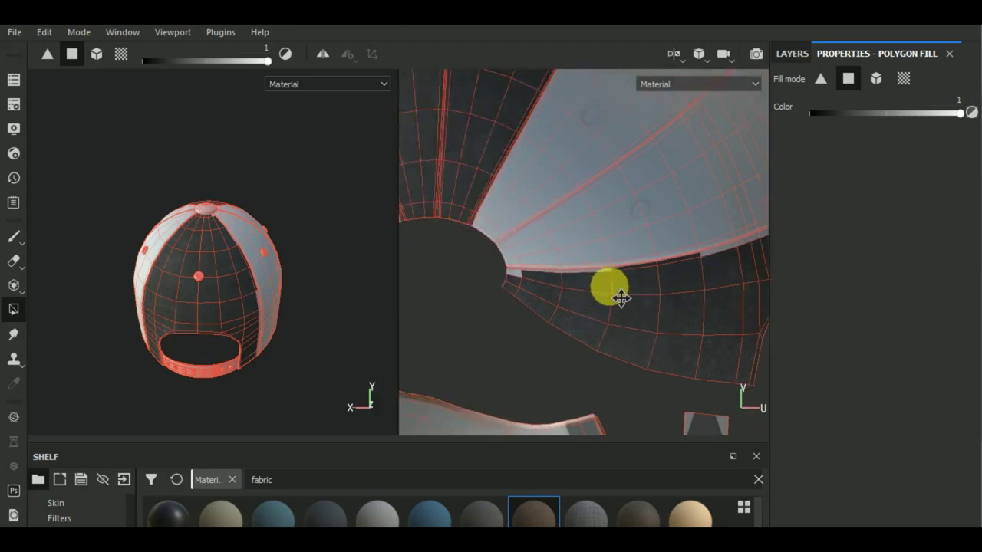
scroll(540, 288, "up", 2)
scroll(540, 288, "up", 2)
scroll(579, 265, "up", 1)
left_click(566, 259)
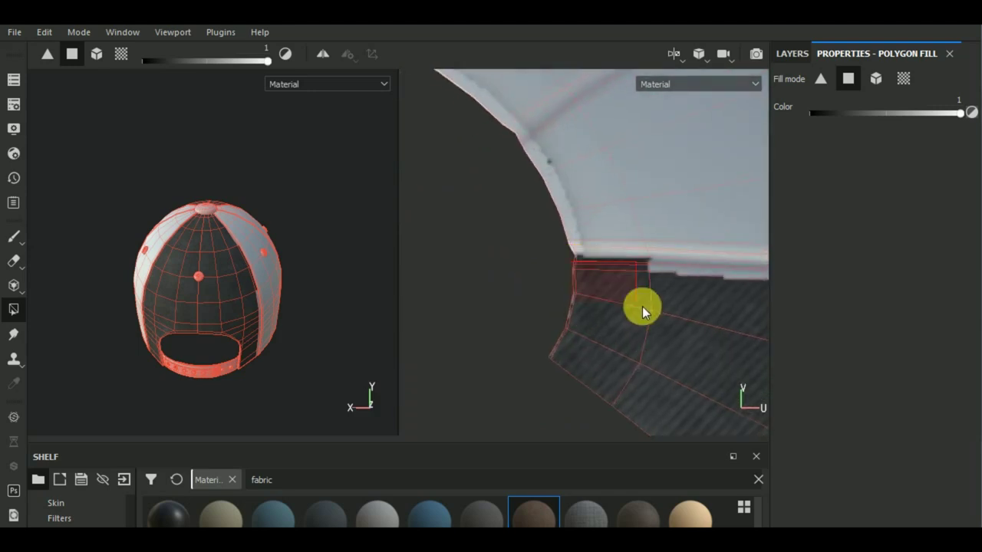
left_click(579, 248)
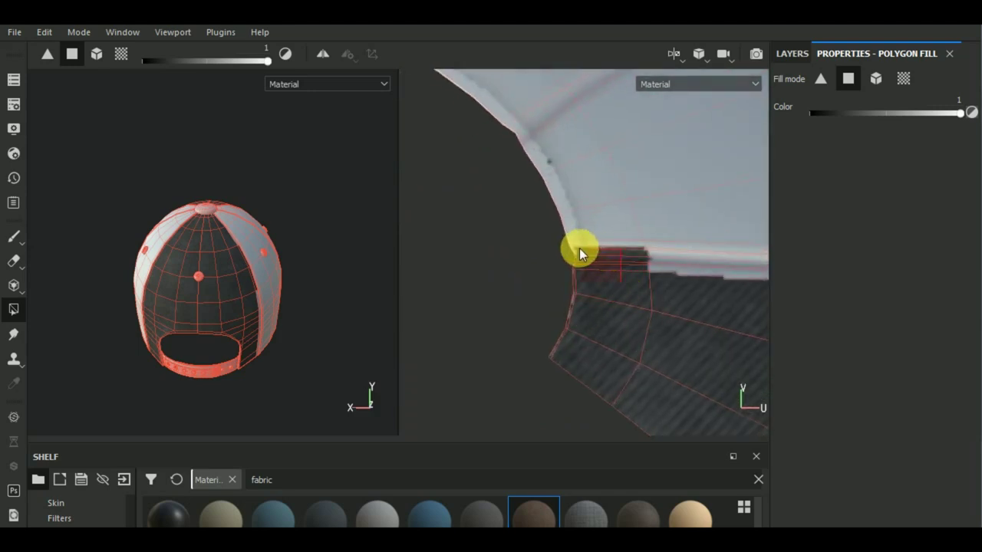
left_click(657, 257)
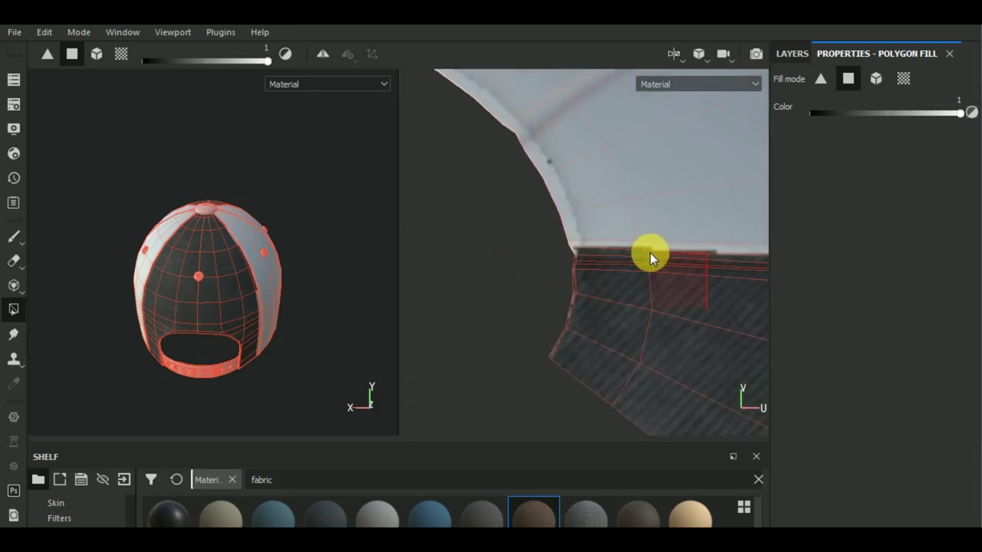
scroll(675, 322, "up", 2)
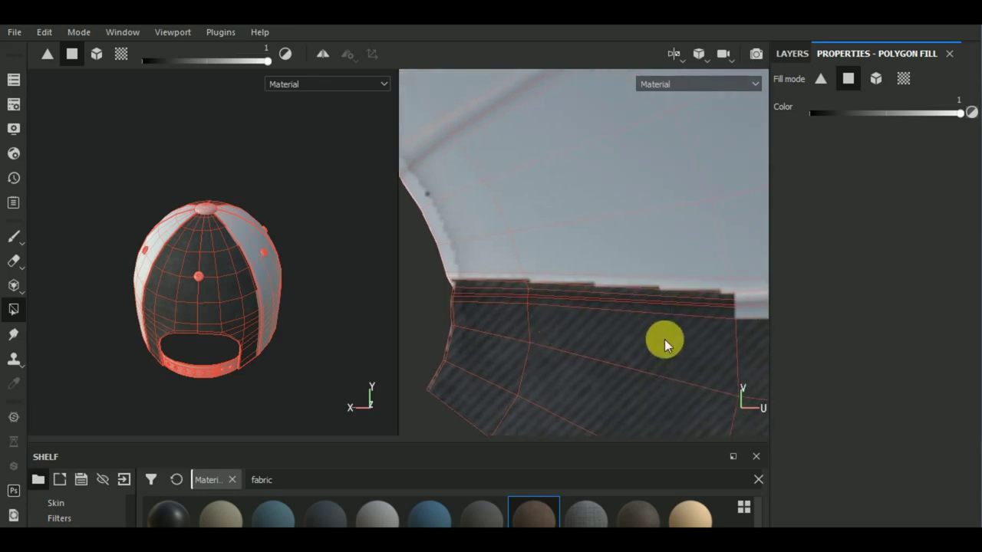
left_click(586, 287)
Fill neighbouring edge strips further along, undoing two unwanted strip fills
middle_click_drag(680, 341, 541, 355)
left_click(529, 307)
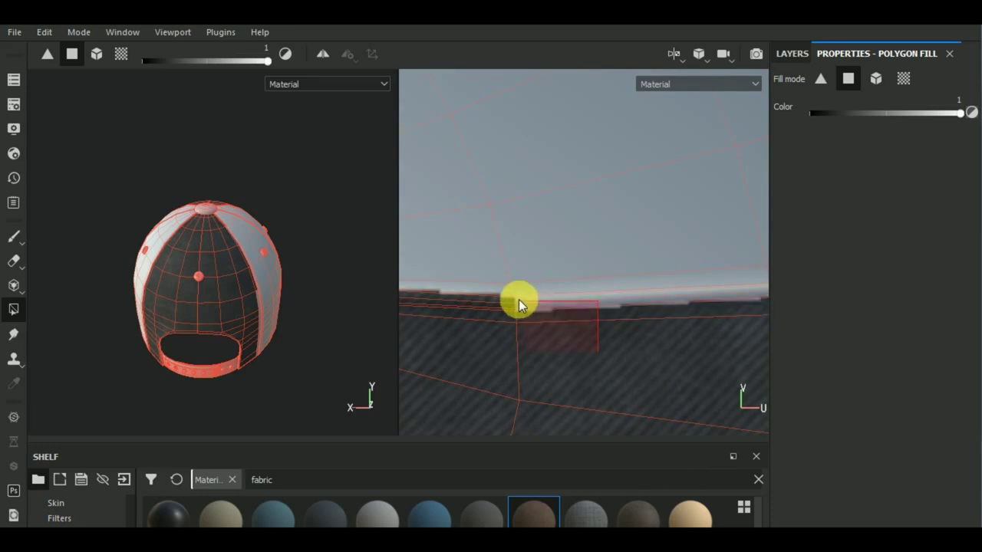
left_click(519, 299)
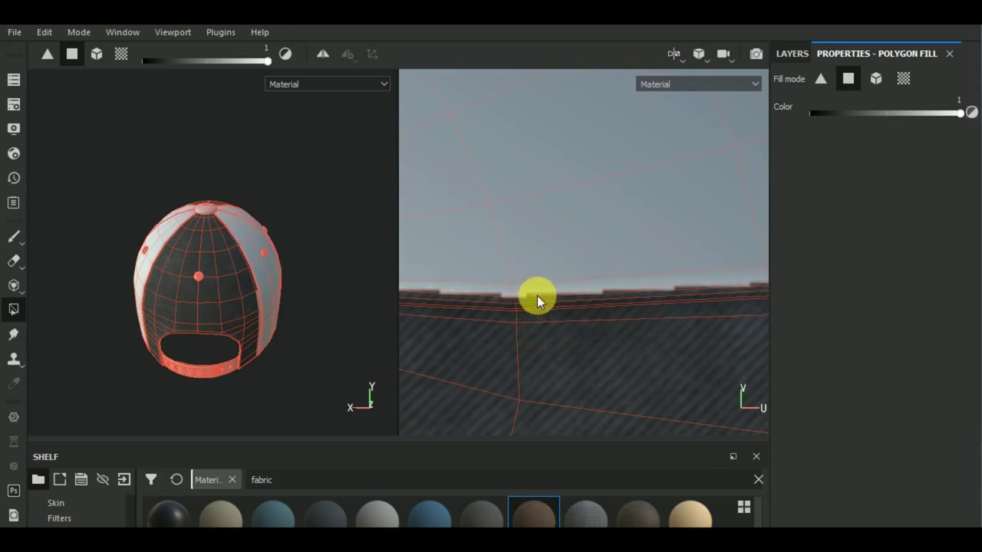
left_click(518, 295)
key("ctrl+z")
left_click(516, 296)
key("ctrl+z")
Fill the light edge-strip polygons along the curved section of the cap edge dark
middle_click_drag(698, 340, 410, 344)
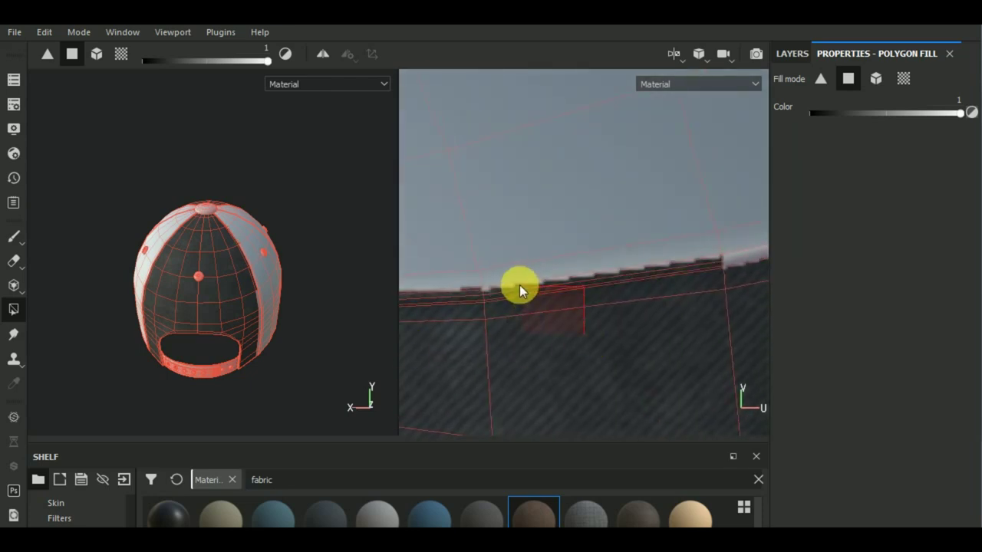
middle_click_drag(686, 323, 430, 381)
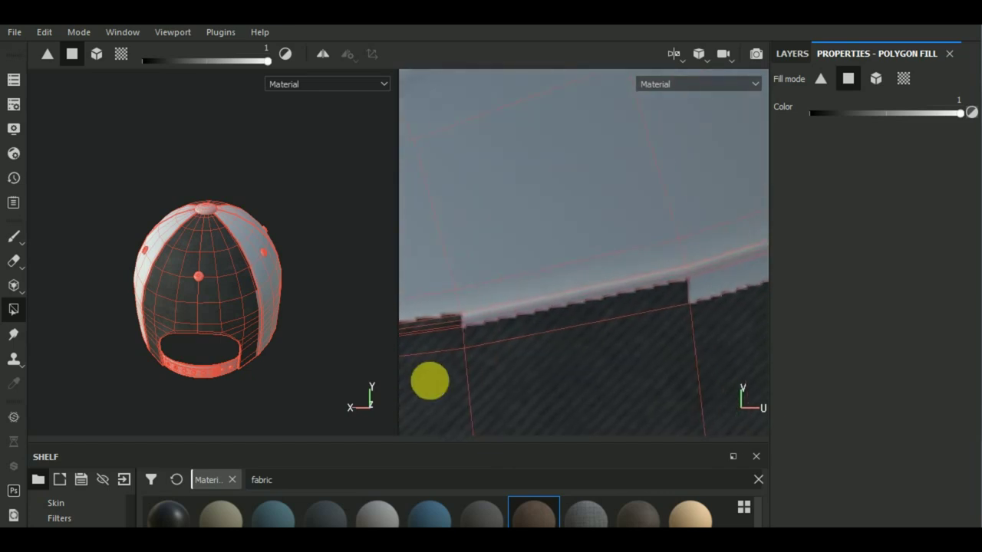
left_click(549, 298)
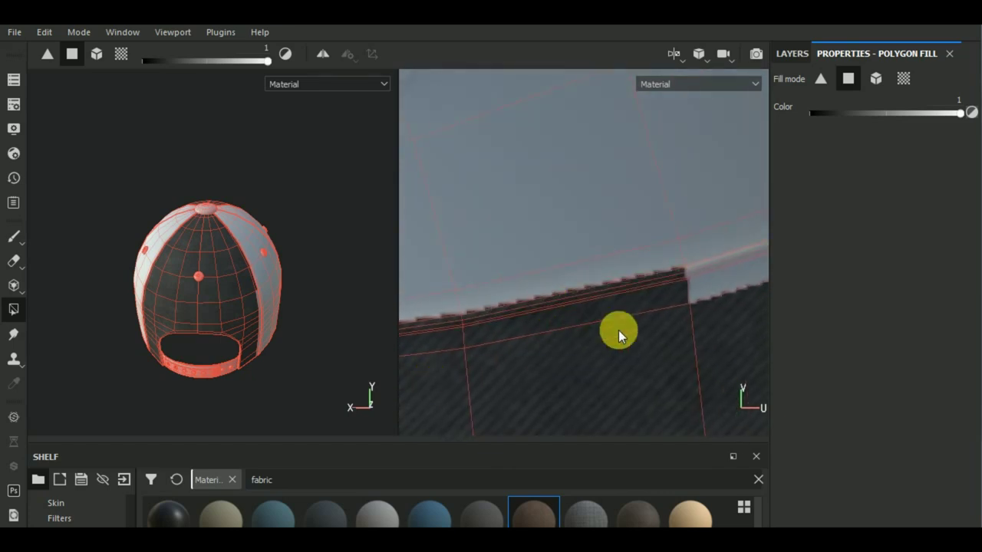
middle_click_drag(618, 330, 452, 384)
left_click(540, 296)
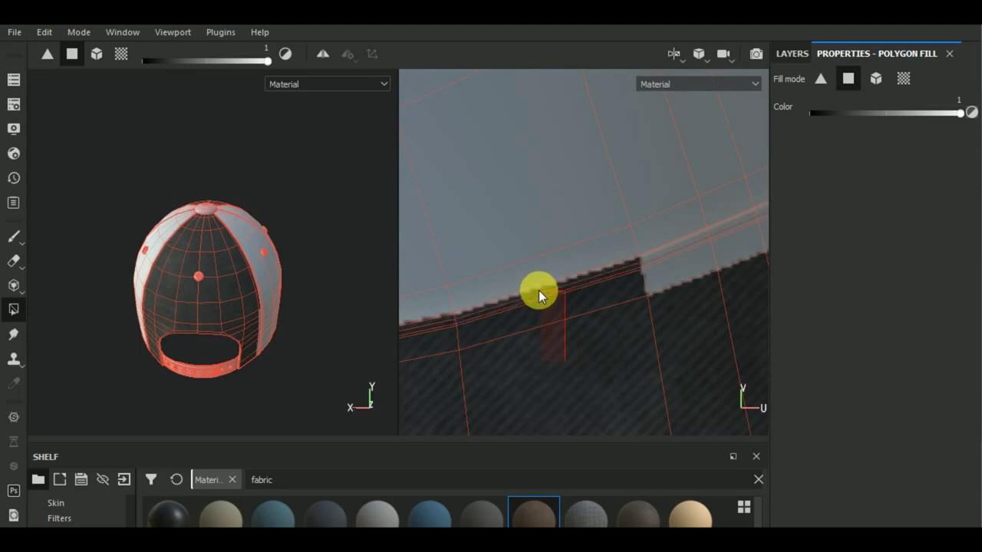
left_click(626, 318)
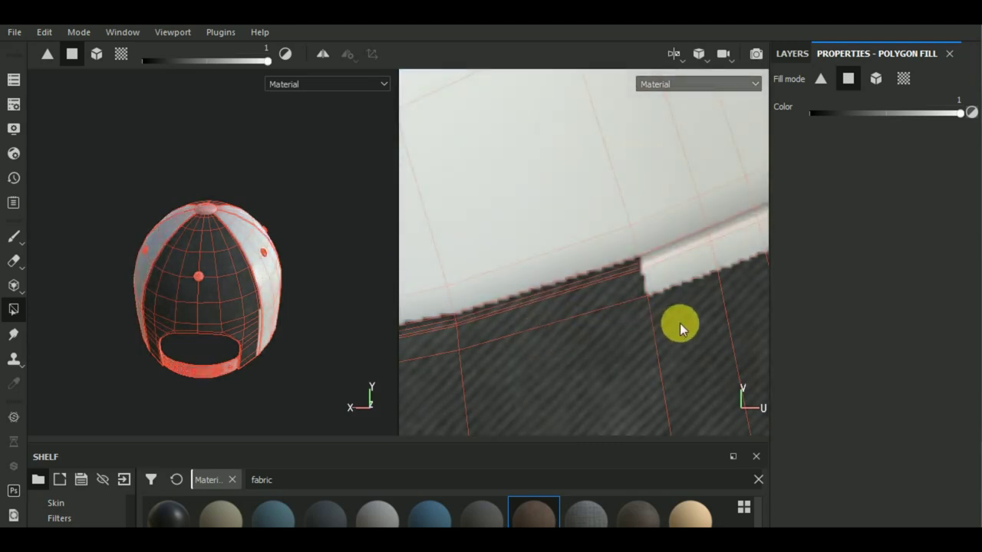
middle_click_drag(680, 323, 546, 364)
left_click(515, 304)
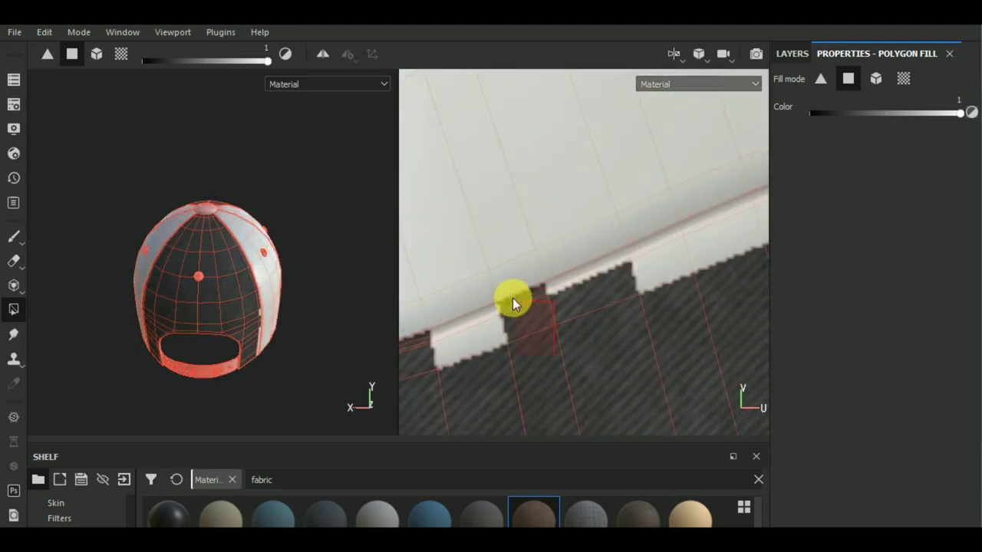
left_click(471, 305)
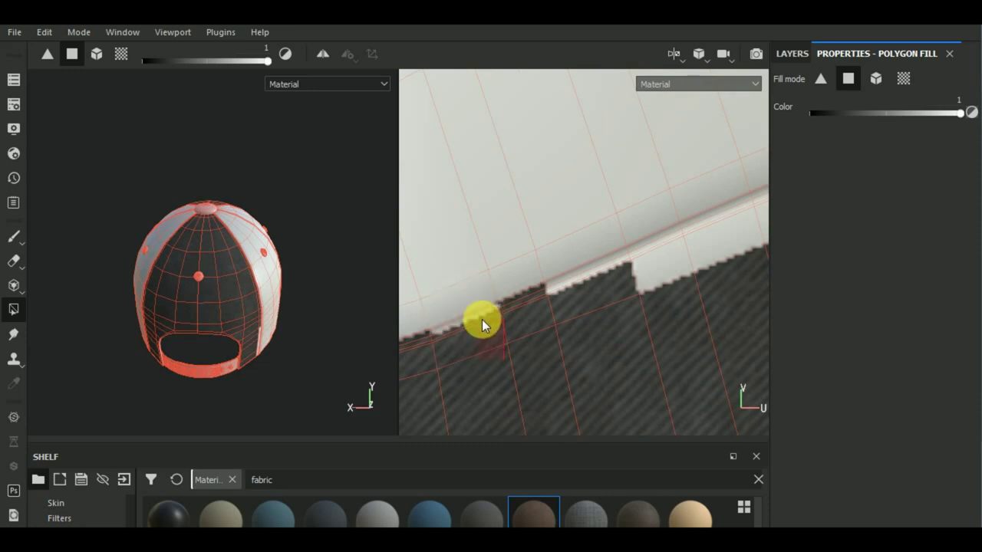
left_click(625, 259)
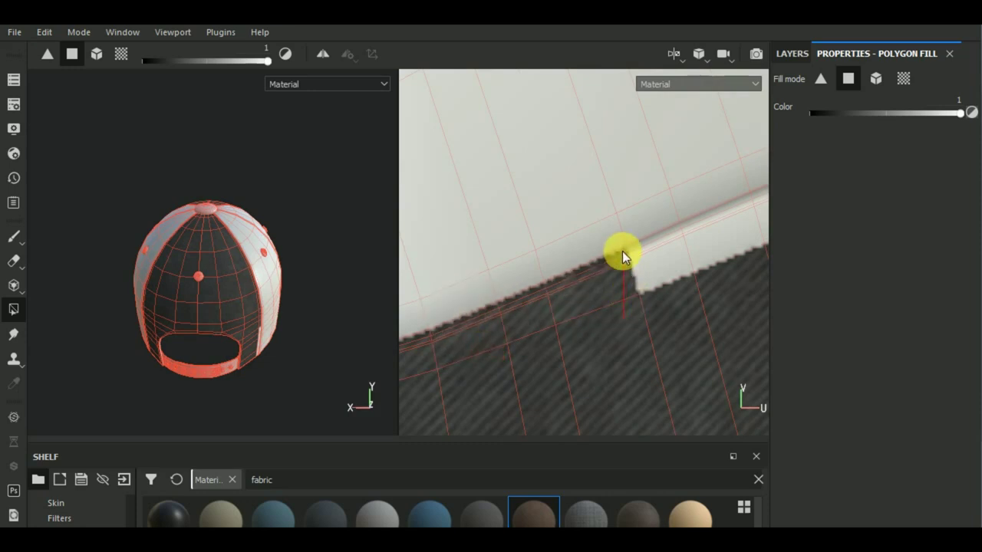
left_click(675, 244)
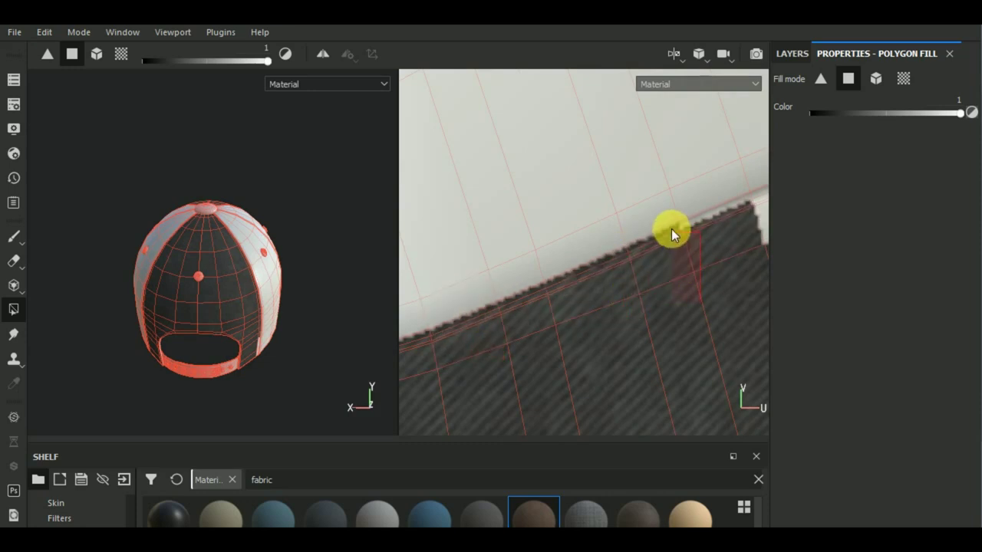
Fill the last light strip polygons at the fabric edge corner, then zoom out to check
middle_click_drag(702, 265, 477, 401)
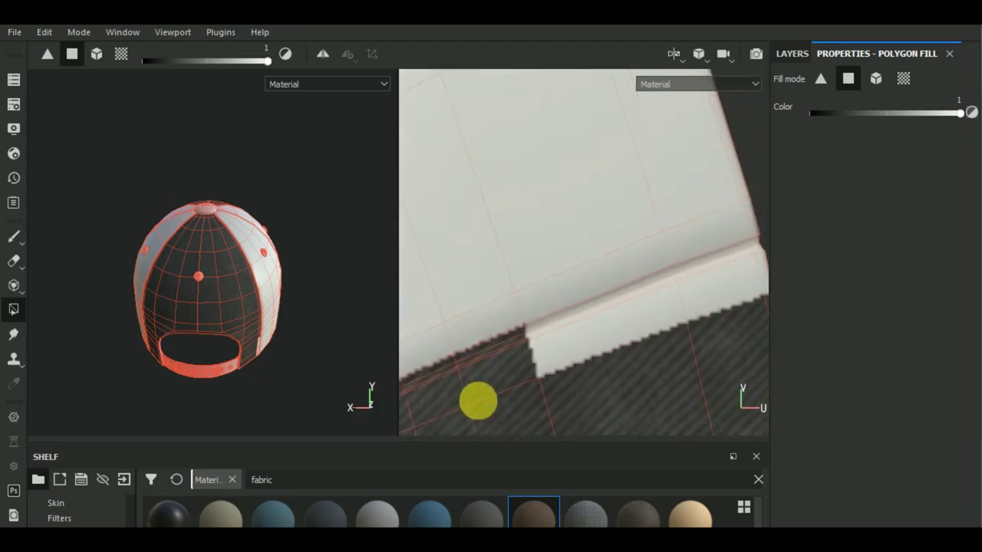
left_click(588, 338)
key("ctrl+z")
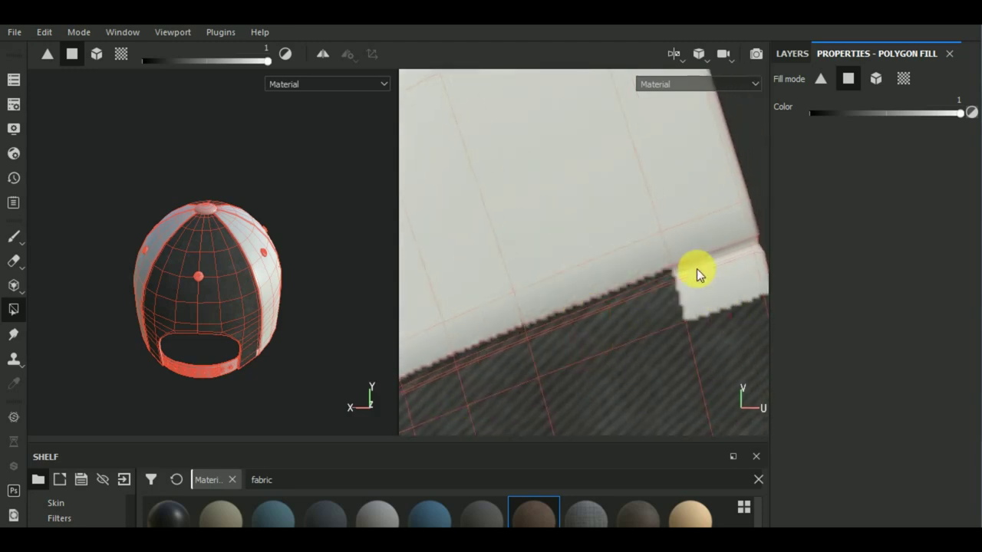
left_click(695, 265)
middle_click_drag(731, 318, 618, 349)
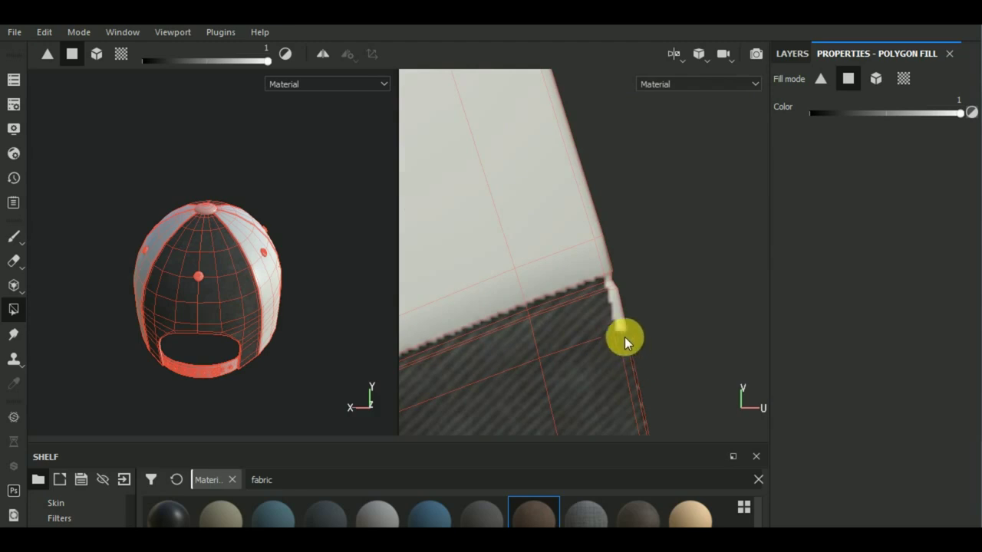
left_click(611, 287)
scroll(634, 296, "down", 5)
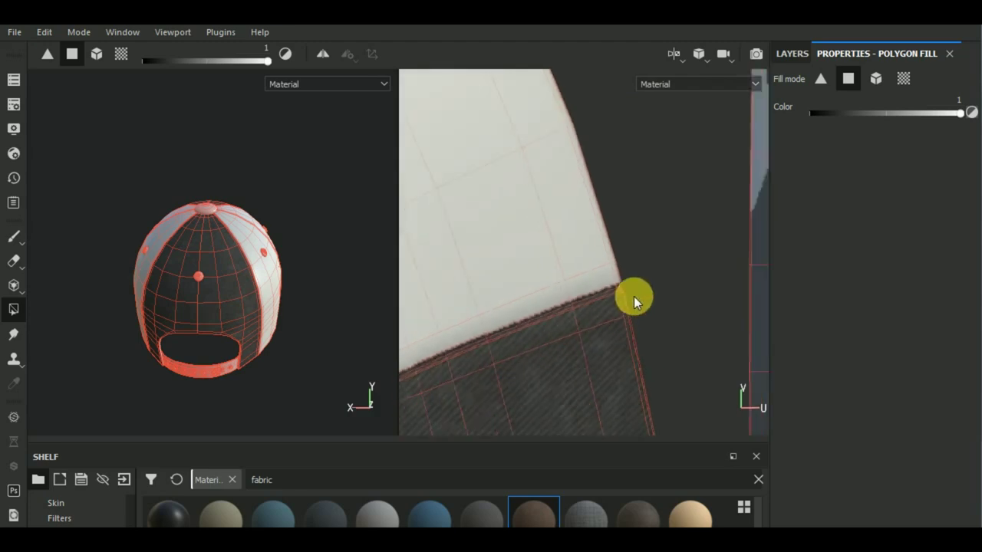
scroll(637, 296, "down", 2)
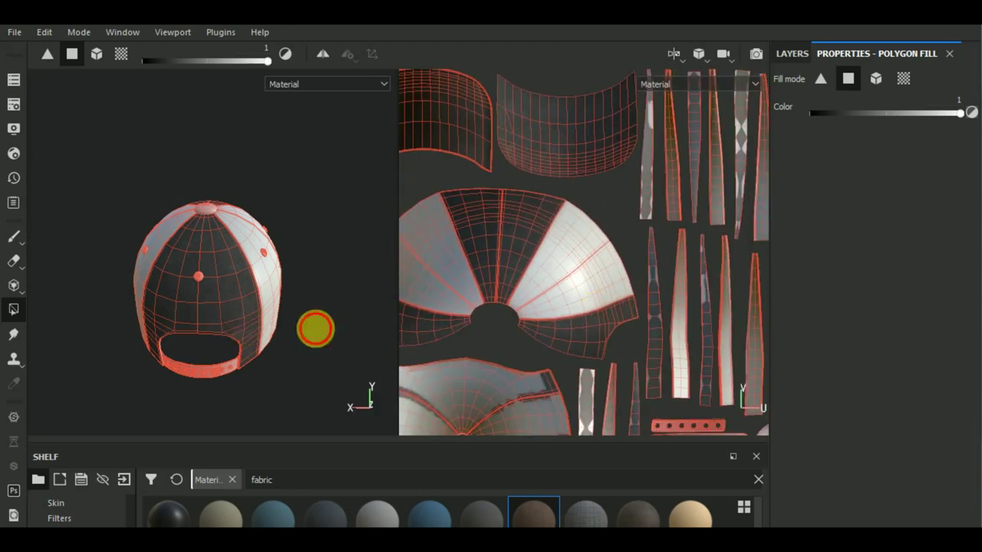
Duplicate the Fabric Soft Denim layer in the layer stack
mouse_move(314, 329)
left_mouse_down("alt")
mouse_move(239, 350)
mouse_move(269, 346)
left_mouse_up("alt")
scroll(455, 322, "up", 3)
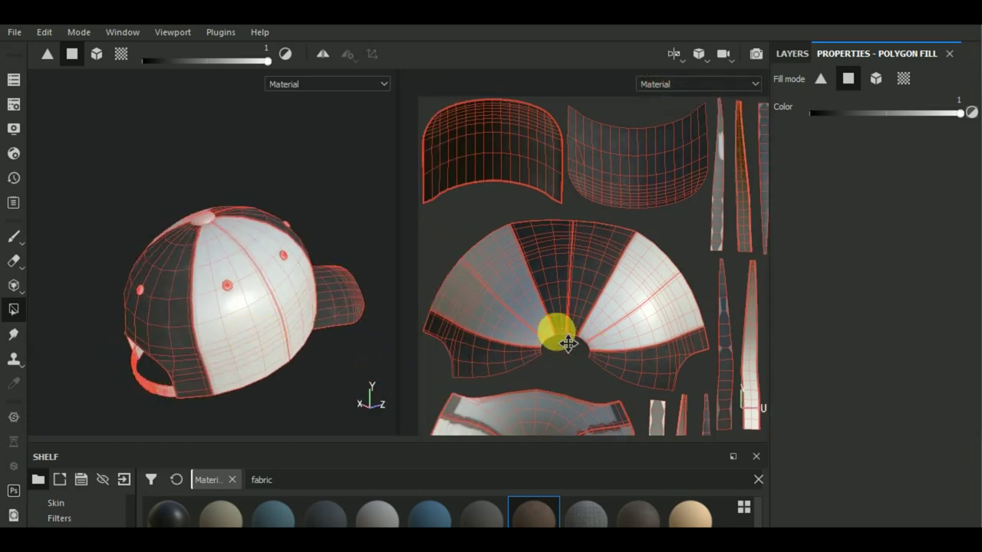
scroll(560, 340, "up", 1)
left_click(798, 53)
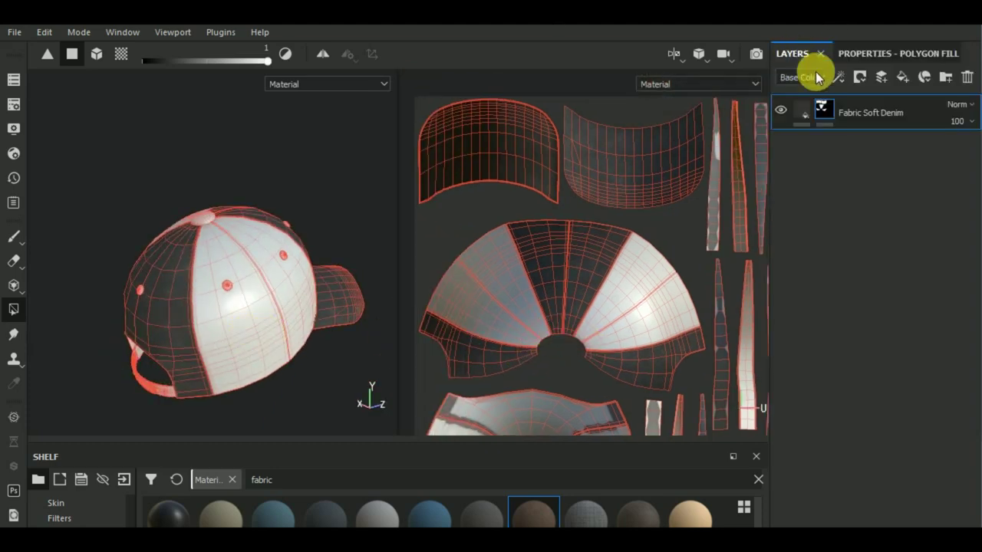
right_click(866, 112)
left_click(663, 304)
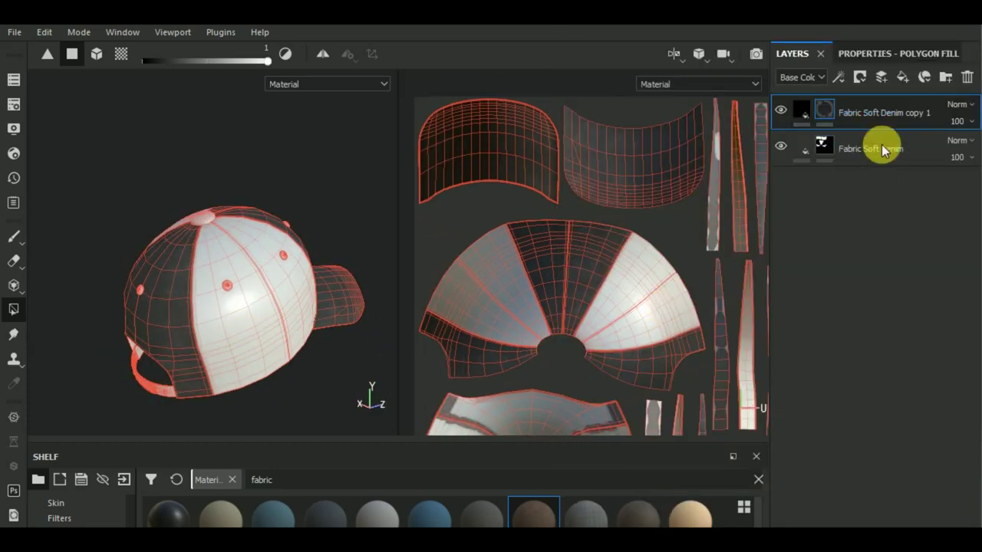
Clear the copy layer's mask to black and select its fill for editing
right_click(823, 111)
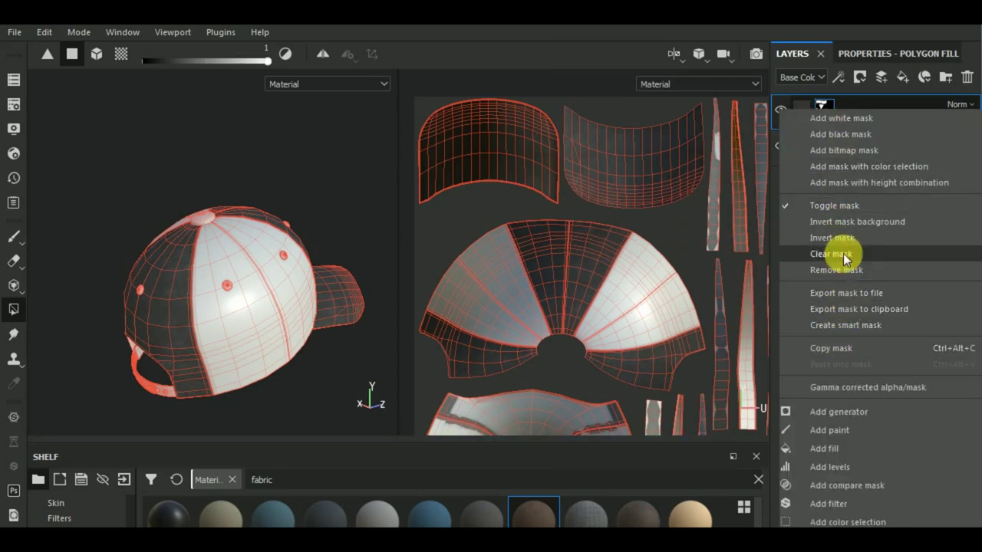
left_click(838, 254)
left_click(799, 114)
Set the copy layer's Denim Color to light grey 0.850
left_click(858, 53)
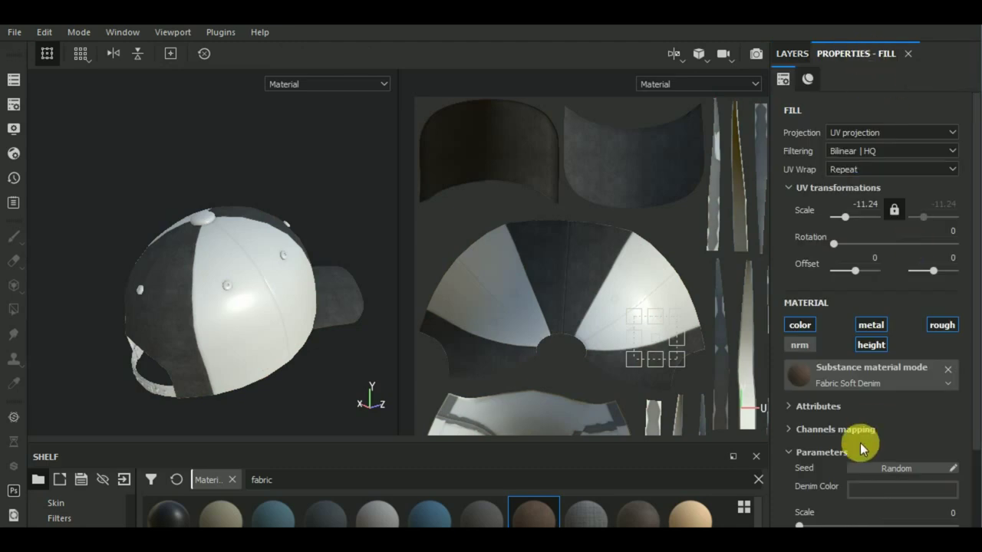
left_click(878, 485)
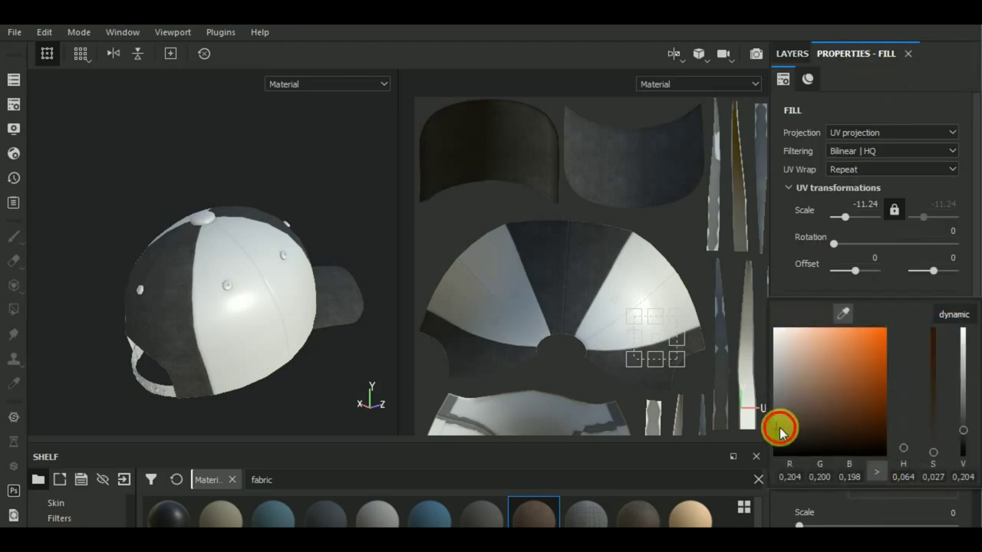
left_click_drag(771, 370, 773, 351)
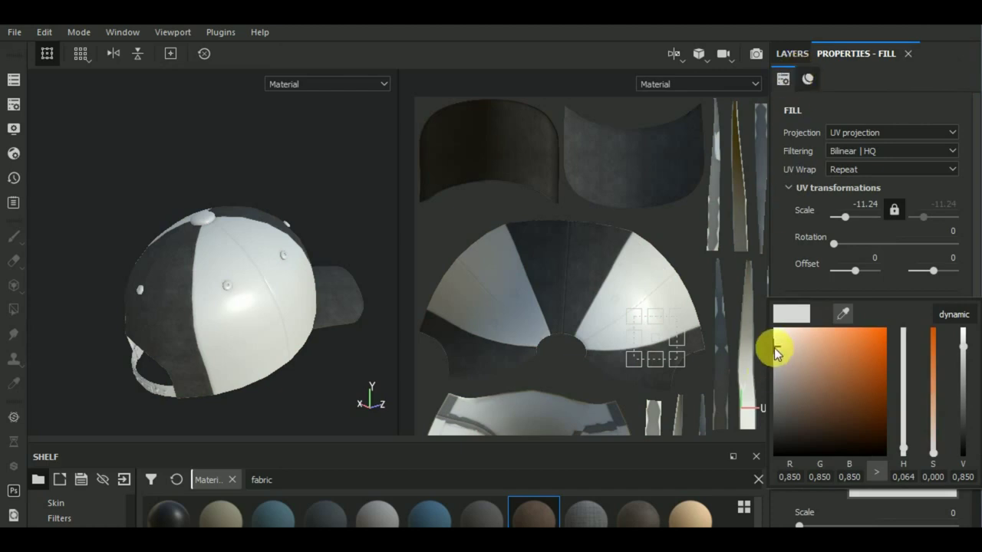
Add a black polygon-fill mask to the Fabric Soft Denim copy 1 layer
left_click(790, 53)
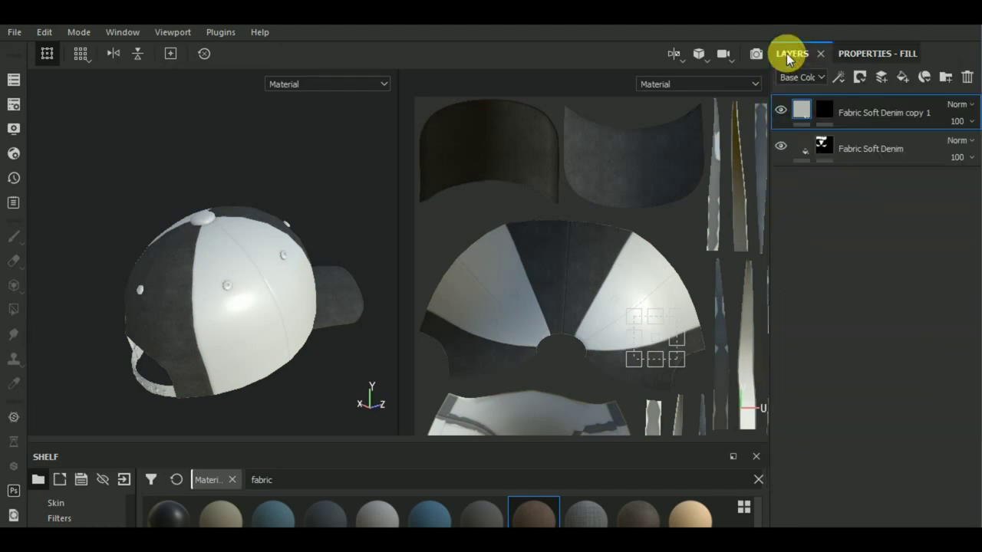
right_click(811, 111)
left_click(802, 167)
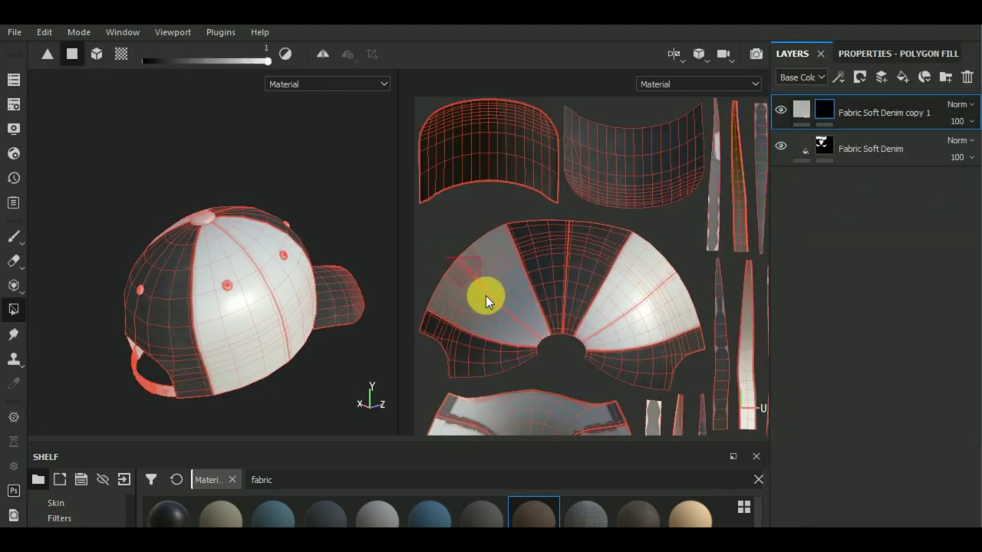
Fill front crown panel faces and the seam strip faces into the copy's mask
left_click_drag(485, 296, 494, 305)
scroll(645, 238, "up", 4)
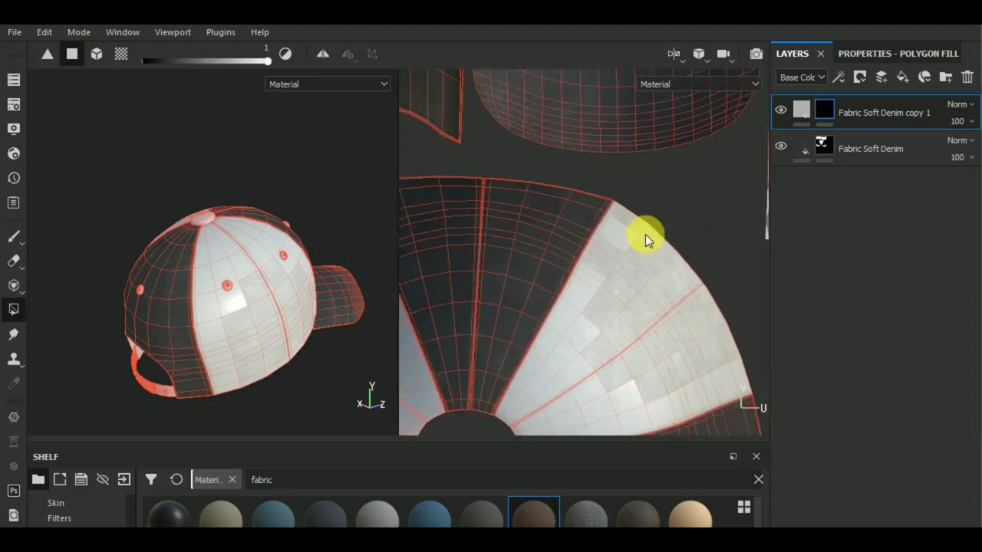
scroll(645, 234, "up", 2)
scroll(620, 186, "up", 2)
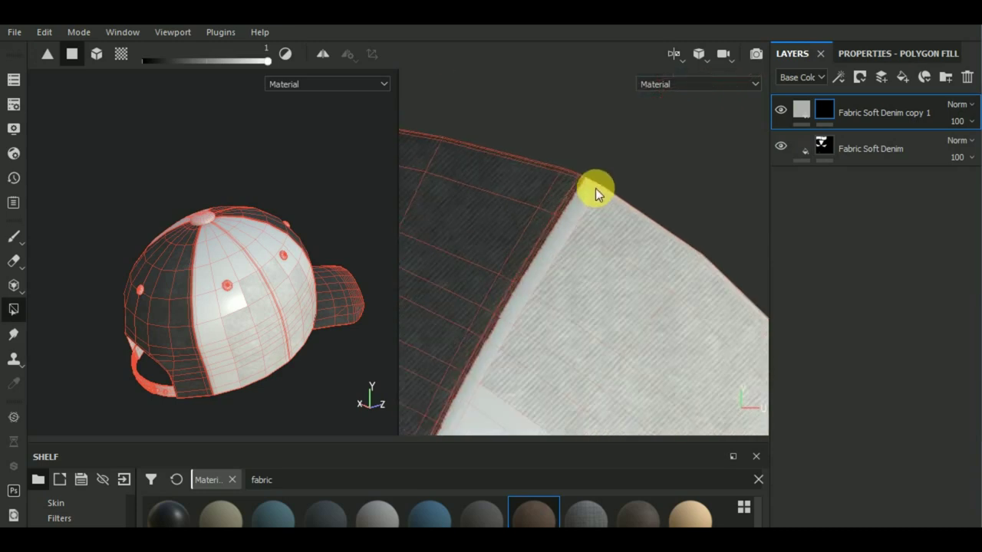
mouse_move(627, 188)
left_mouse_down()
mouse_move(588, 211)
mouse_move(556, 251)
left_mouse_up()
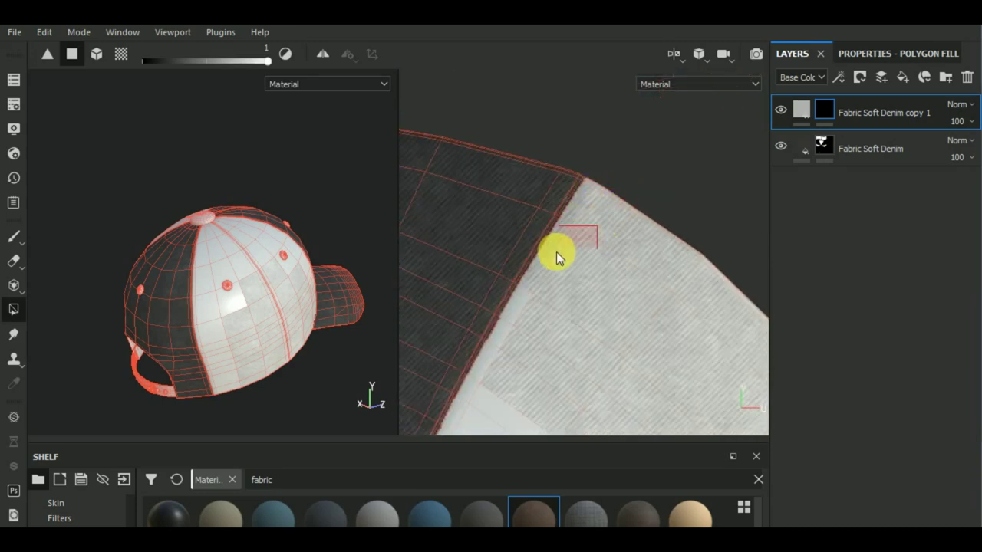
left_click_drag(550, 307, 514, 346)
left_click(513, 357)
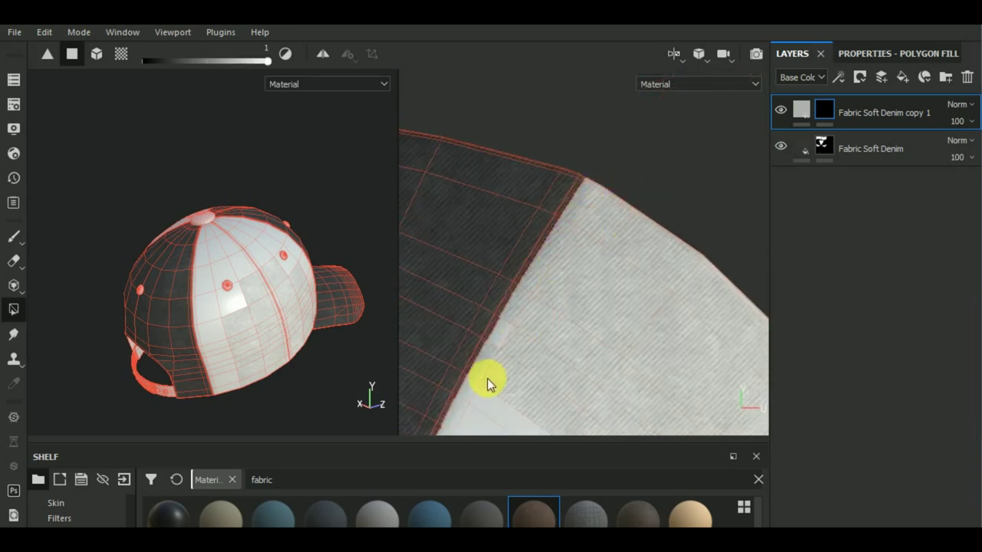
middle_click_drag(518, 353, 588, 199)
left_click_drag(577, 202, 486, 258)
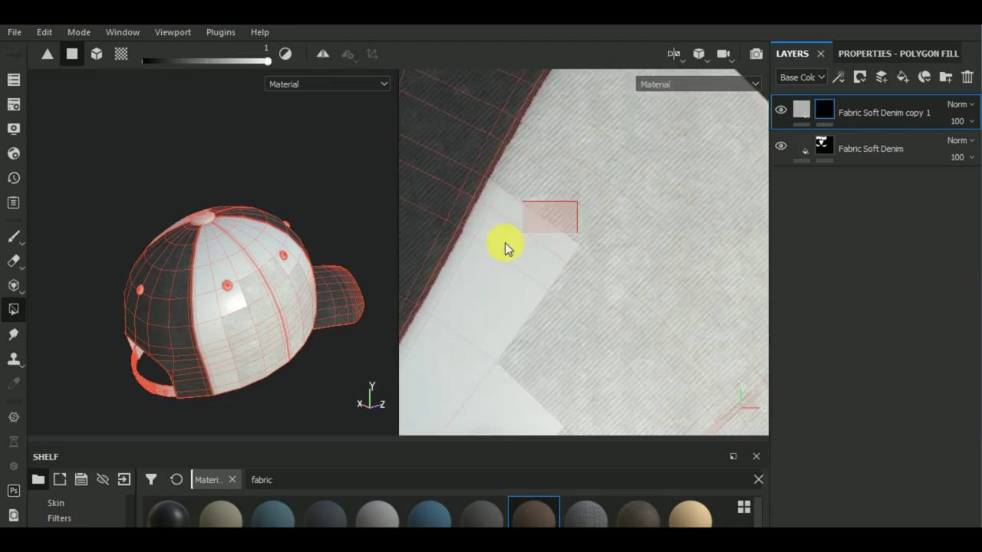
Fill the next seam faces, the panel-edge faces and the lower-left faces with light denim
middle_click_drag(508, 334, 651, 202)
left_click_drag(619, 208, 519, 266)
left_click(483, 272)
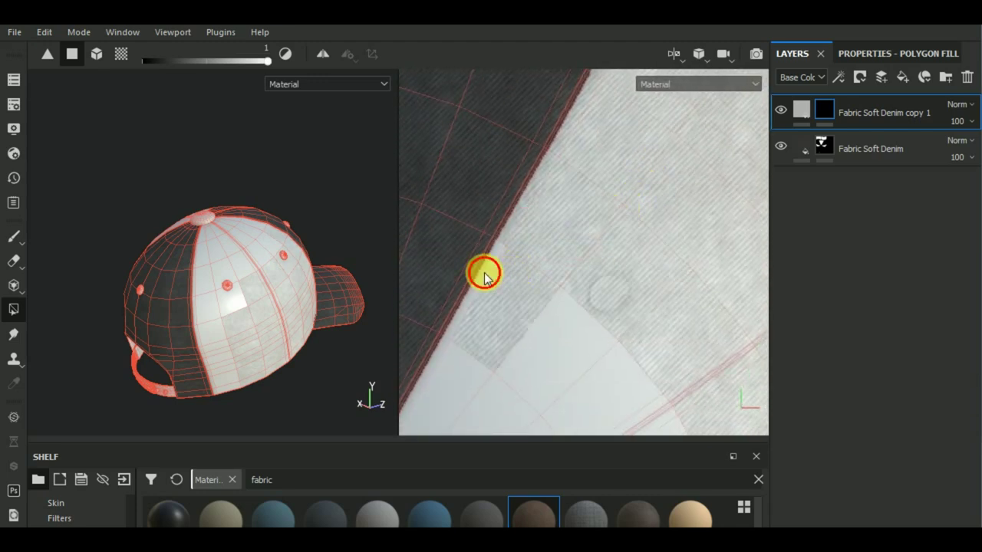
left_click_drag(675, 281, 561, 396)
middle_click_drag(622, 361, 612, 236)
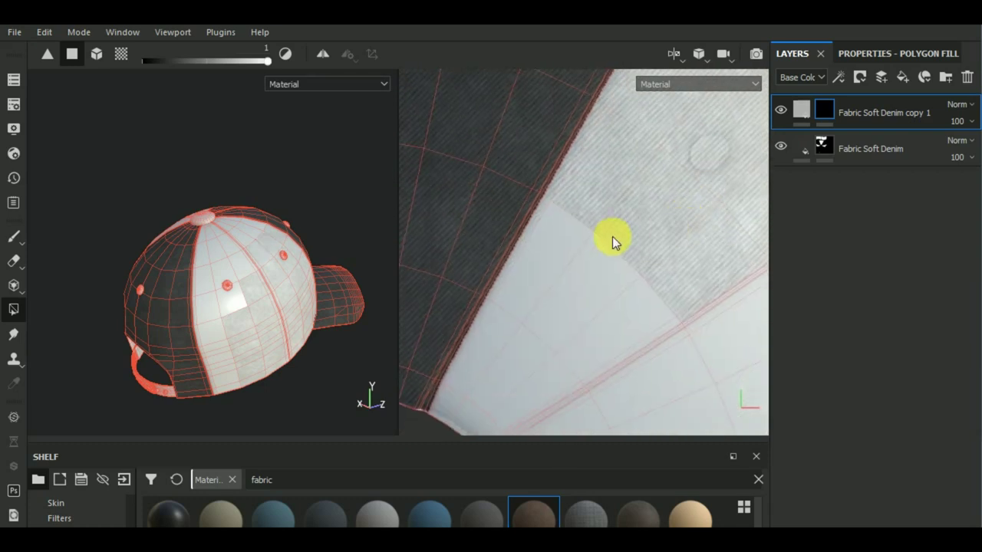
left_click_drag(598, 224, 478, 349)
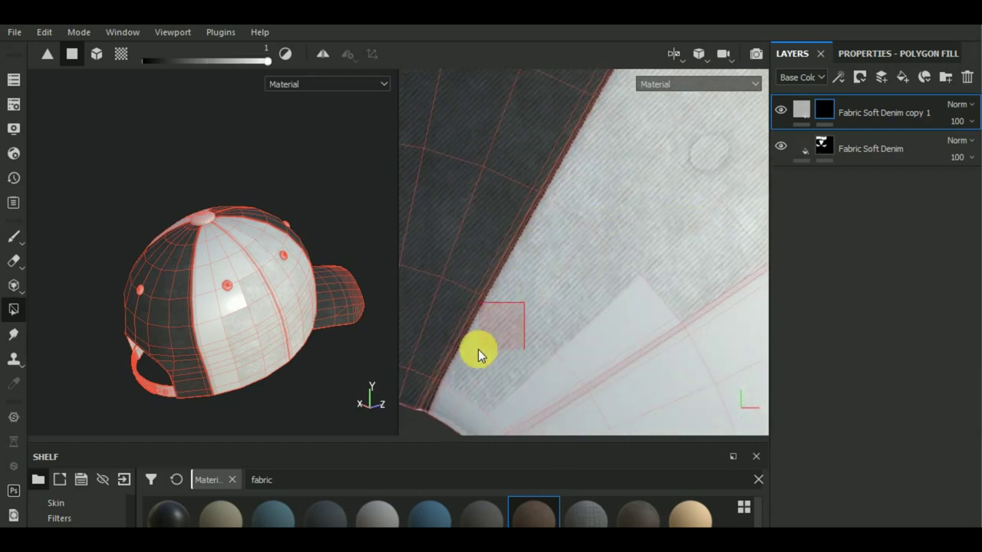
left_click(497, 331)
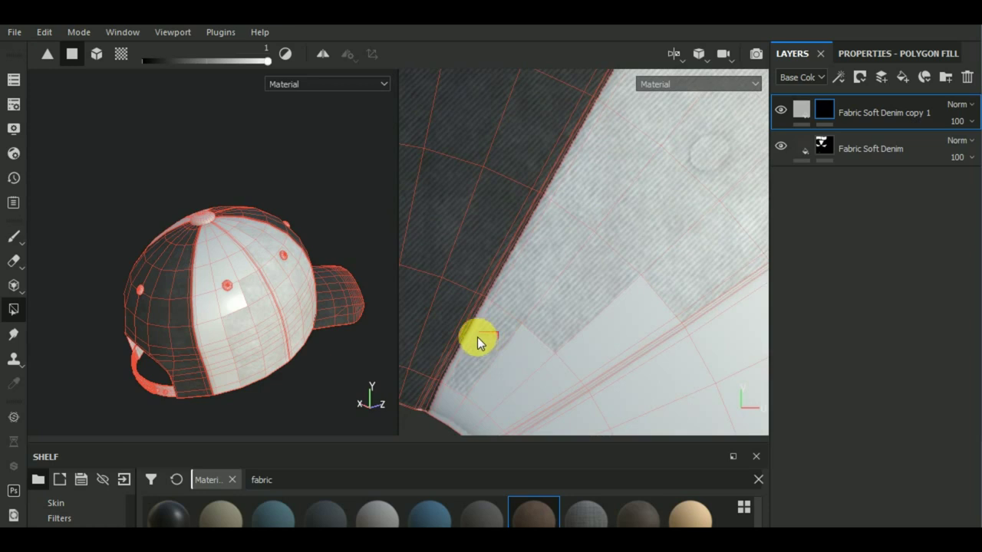
middle_click_drag(549, 375, 616, 256)
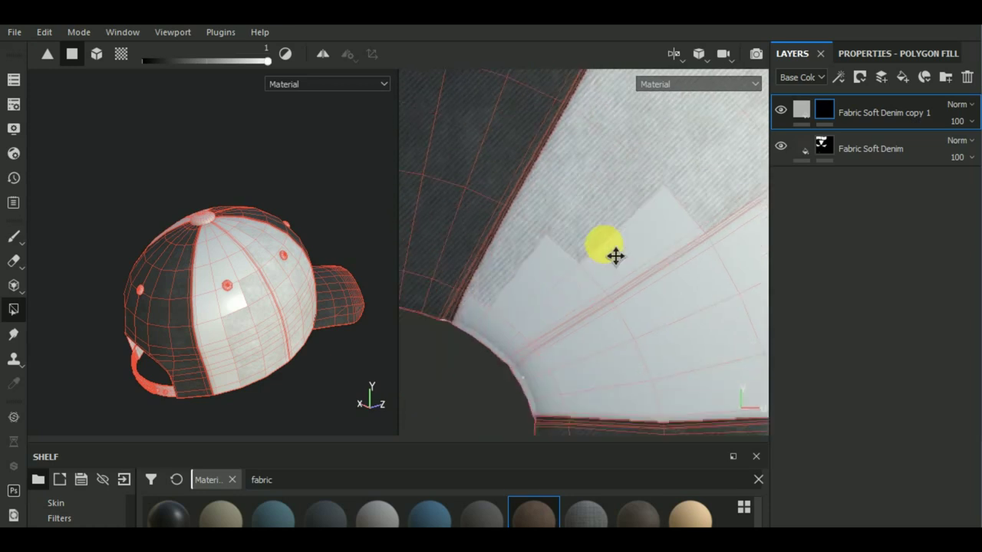
mouse_move(515, 289)
left_mouse_down()
mouse_move(473, 317)
mouse_move(583, 388)
left_mouse_up()
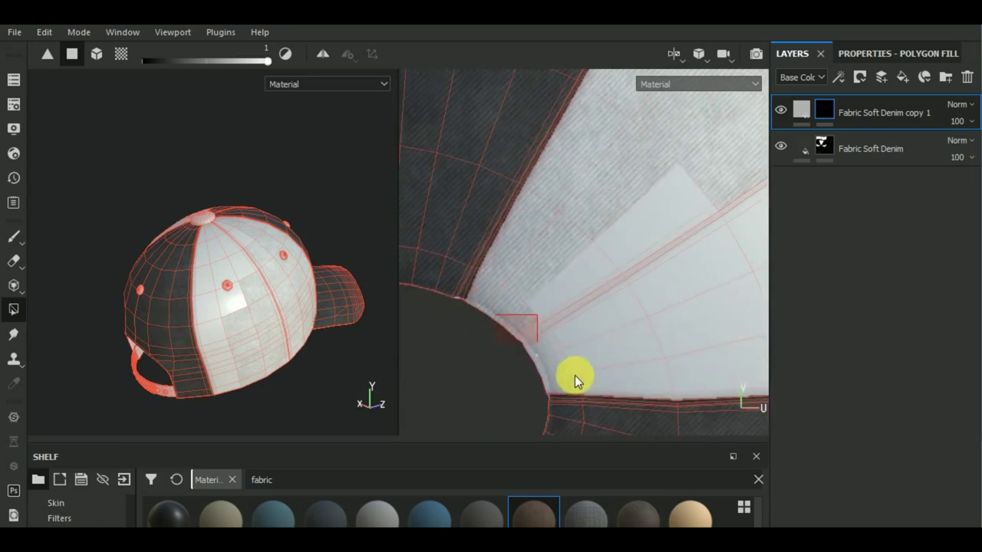
Fill the remaining white faces near the circle, the lower band and the panel edge
left_click_drag(656, 269, 720, 337)
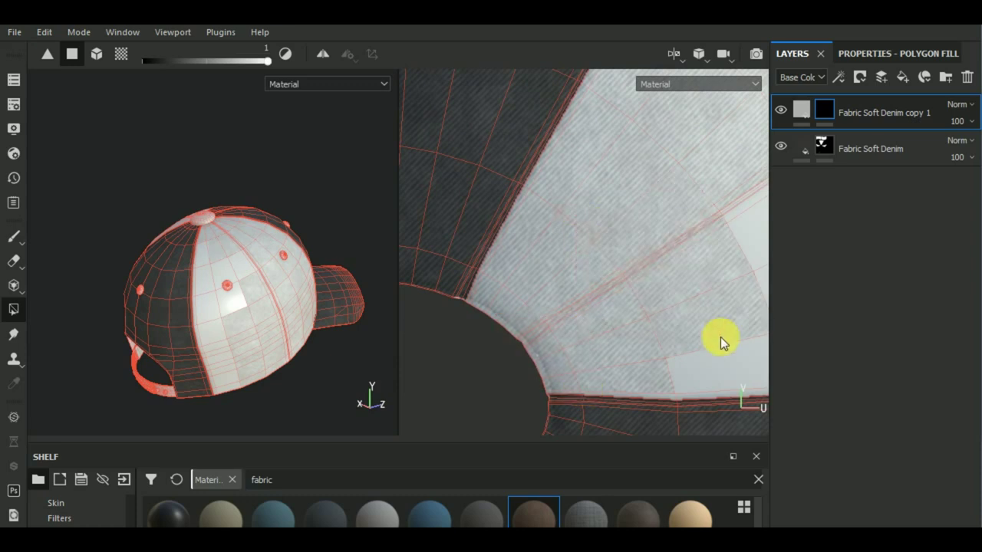
middle_click_drag(721, 347, 523, 331)
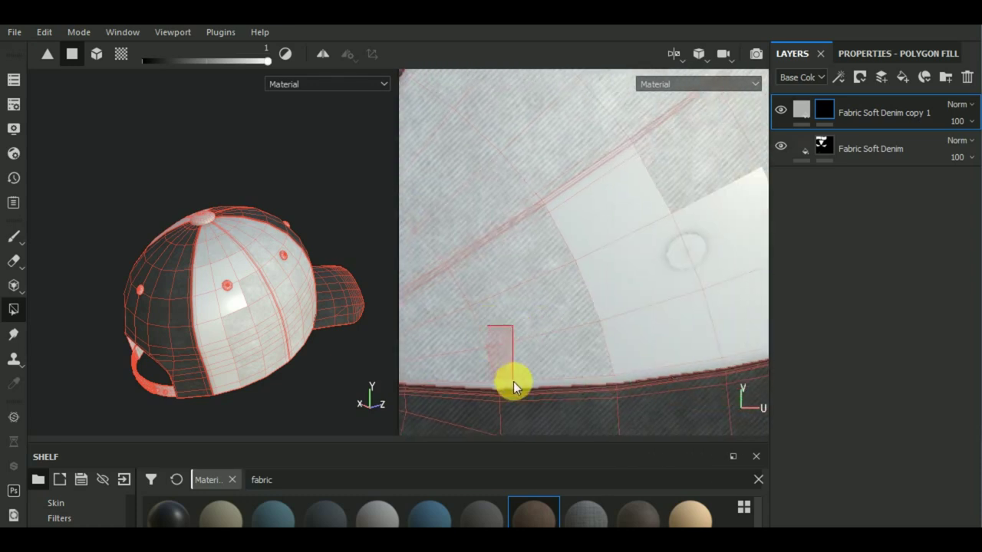
left_click_drag(512, 370, 516, 388)
left_click_drag(562, 286, 662, 369)
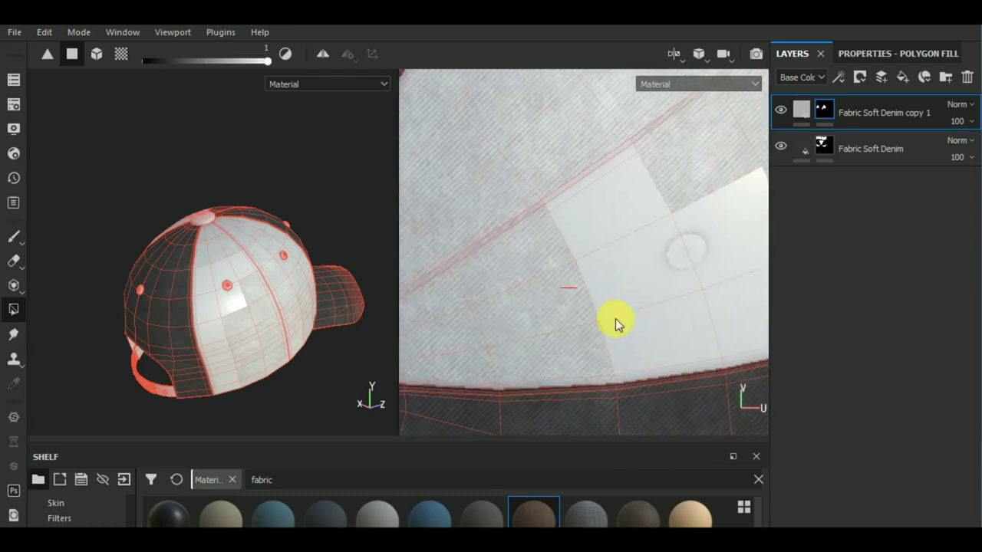
left_click_drag(578, 159, 675, 228)
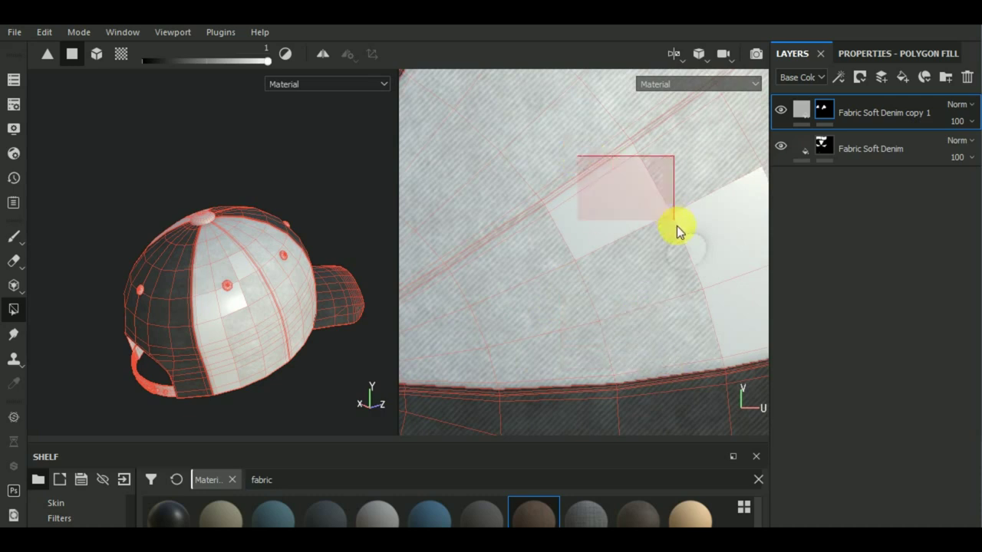
middle_click_drag(676, 256, 465, 287)
left_click_drag(491, 221, 581, 350)
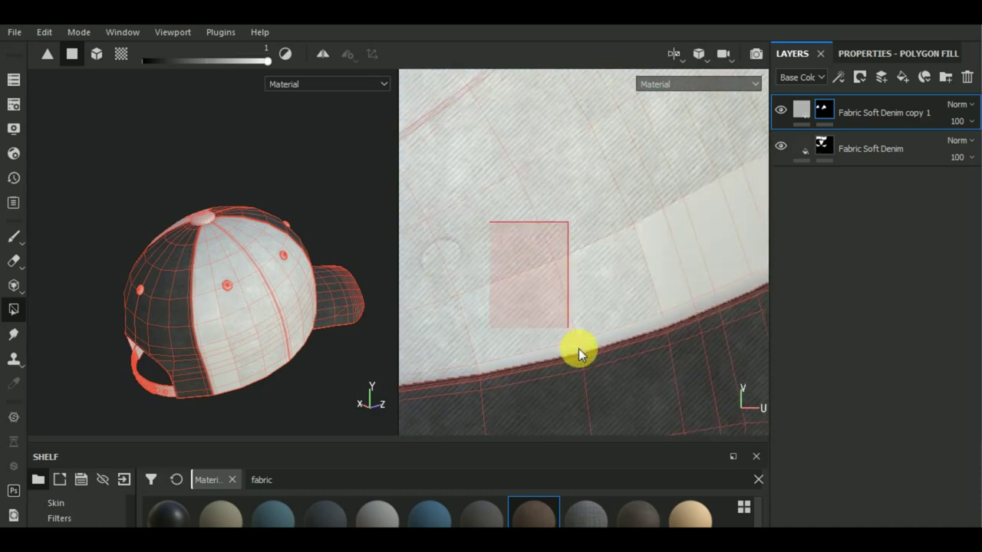
left_click_drag(699, 303, 702, 310)
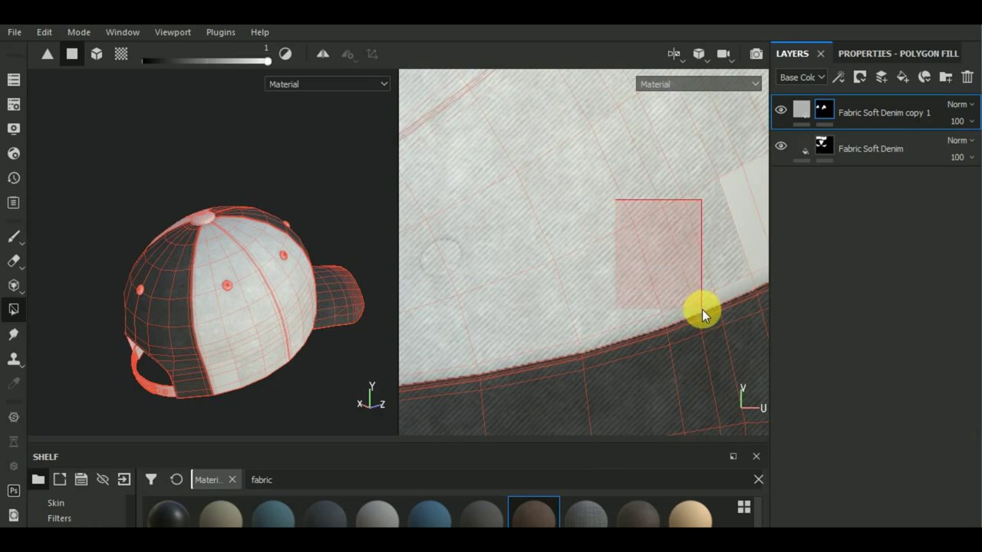
scroll(673, 314, "up", 3)
left_click_drag(531, 199, 607, 304)
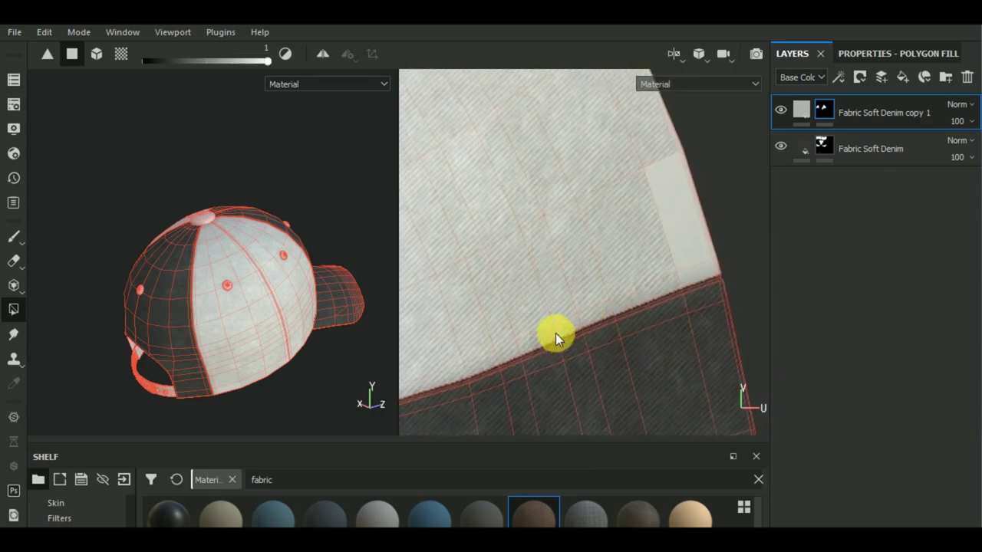
mouse_move(634, 151)
left_mouse_down()
mouse_move(727, 233)
mouse_move(738, 275)
left_mouse_up()
scroll(738, 271, "up", 3)
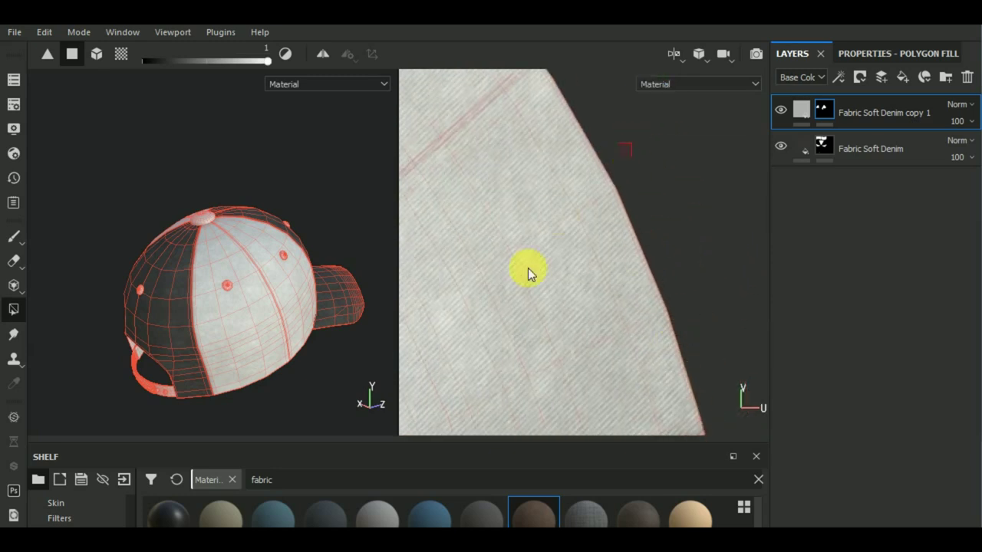
scroll(527, 272, "down", 2)
scroll(588, 261, "down", 2)
scroll(543, 136, "down", 1)
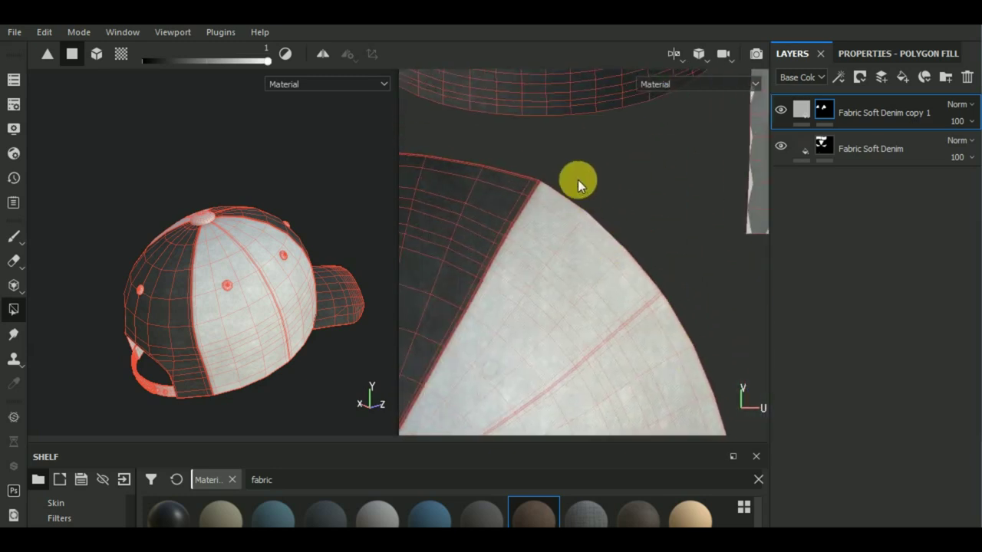
scroll(575, 245, "down", 3)
scroll(595, 197, "down", 2)
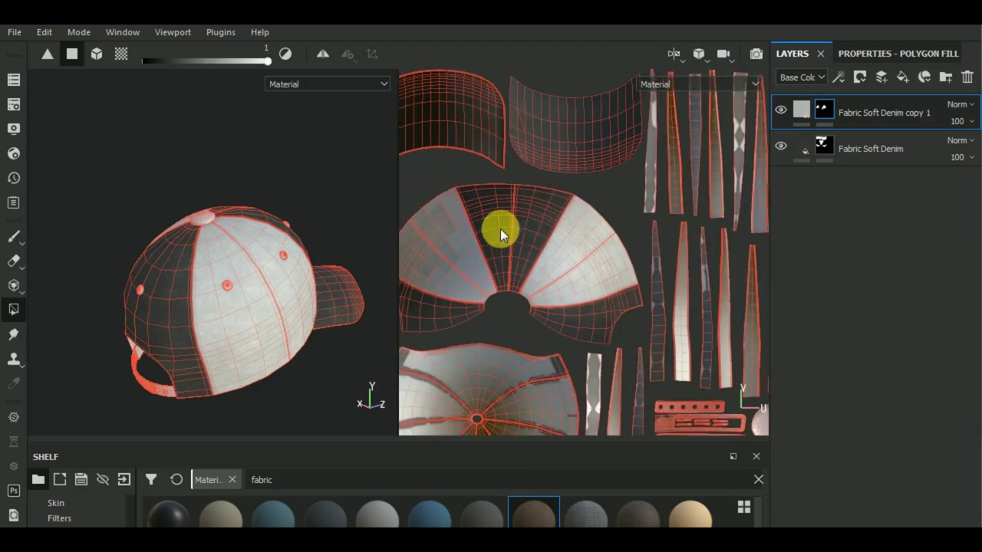
middle_click_drag(500, 228, 550, 255)
right_click_drag(551, 255, 449, 263, "shift")
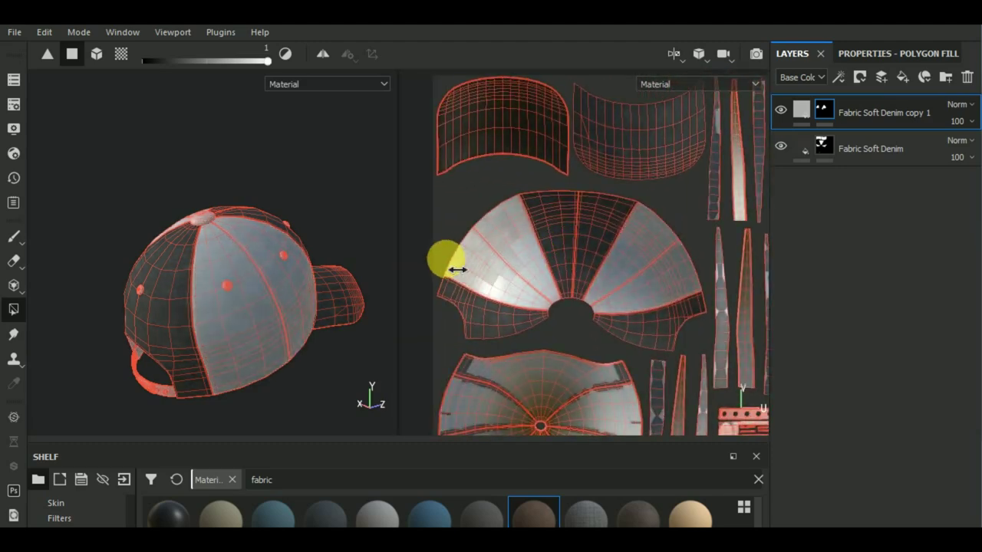
mouse_move(365, 284)
left_mouse_down("alt")
mouse_move(302, 319)
mouse_move(120, 333)
left_mouse_up("alt")
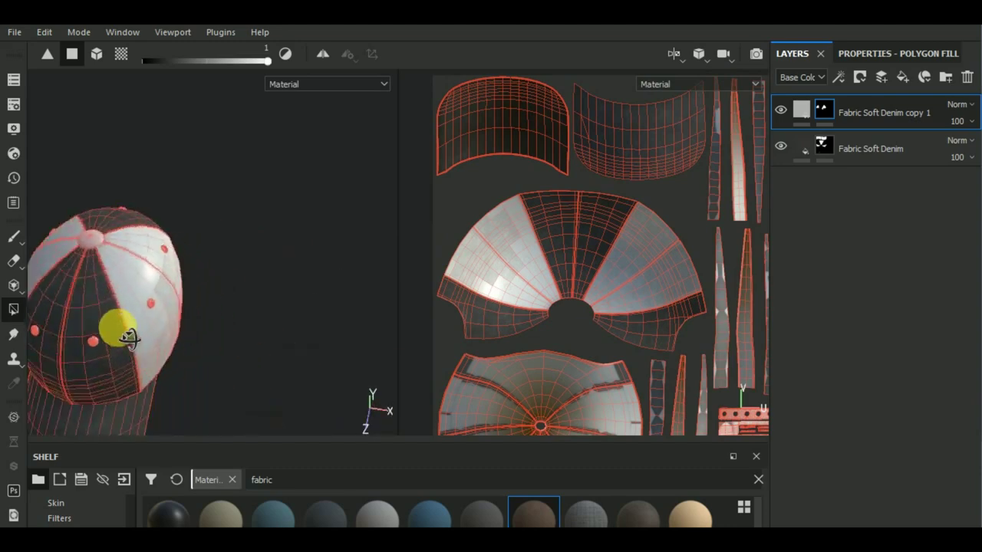
mouse_move(343, 287)
left_mouse_down("alt")
mouse_move(259, 291)
mouse_move(250, 263)
mouse_move(309, 250)
left_mouse_up("alt")
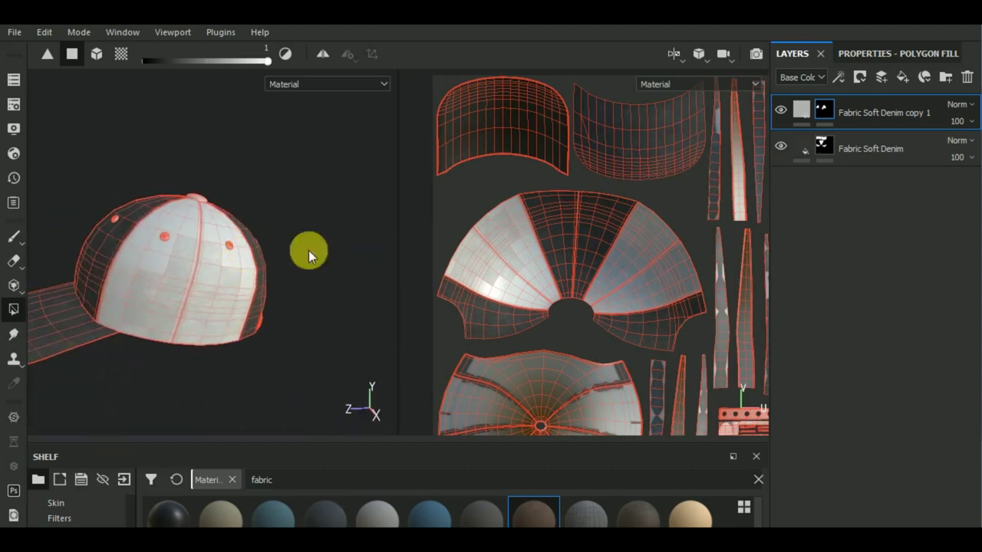
scroll(451, 262, "up", 3)
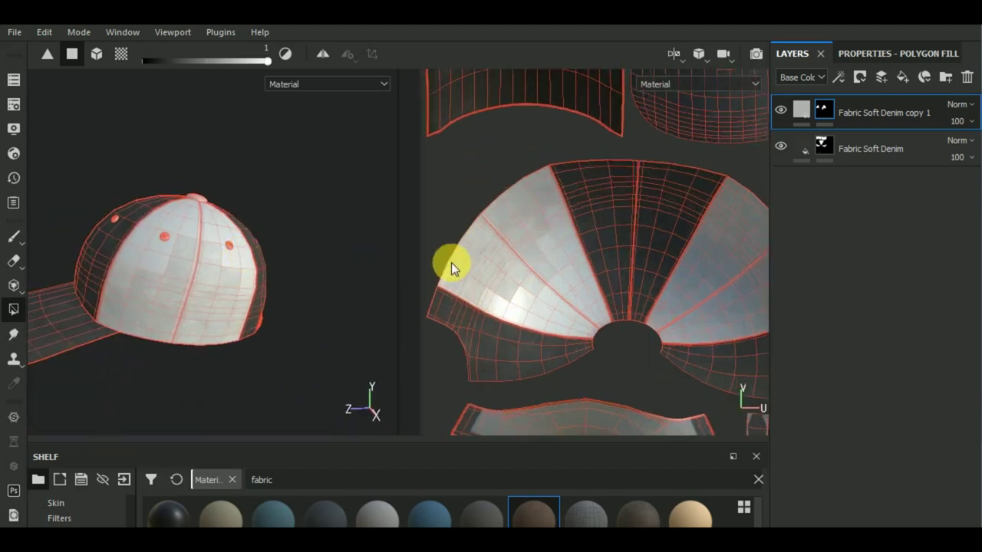
scroll(442, 257, "up", 3)
scroll(434, 315, "up", 2)
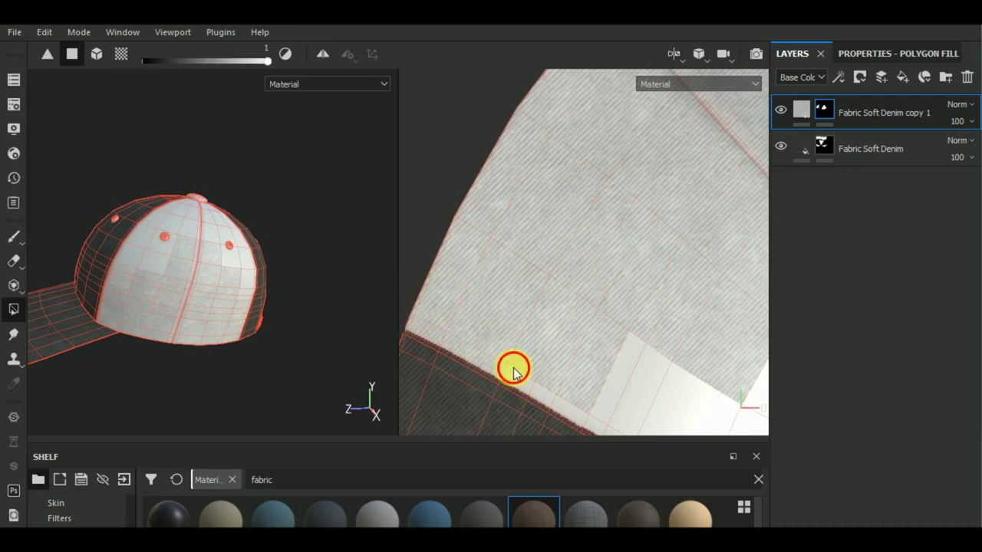
Erase the stray white faces along the shell edge and beside the seam from the light denim mask
left_click(549, 408)
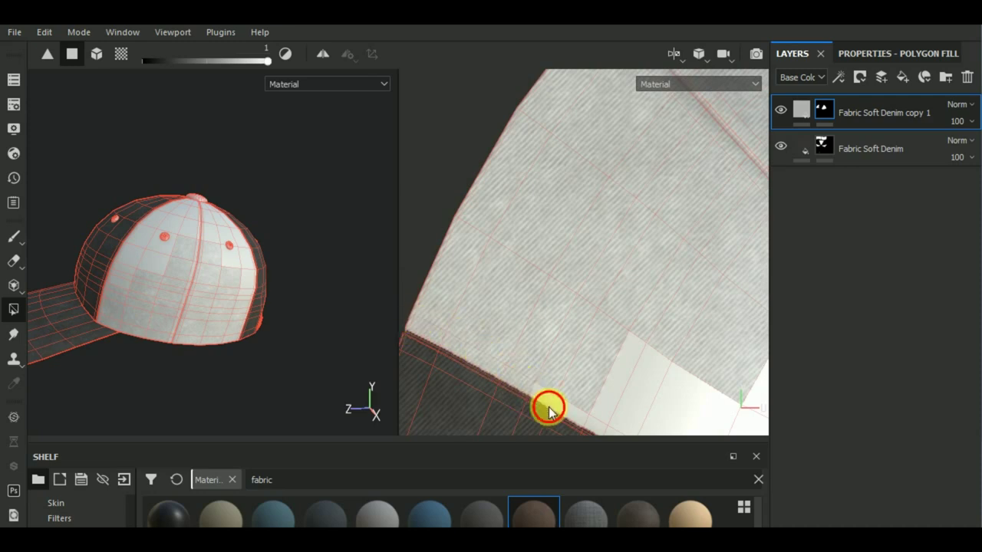
middle_click_drag(556, 411, 514, 246)
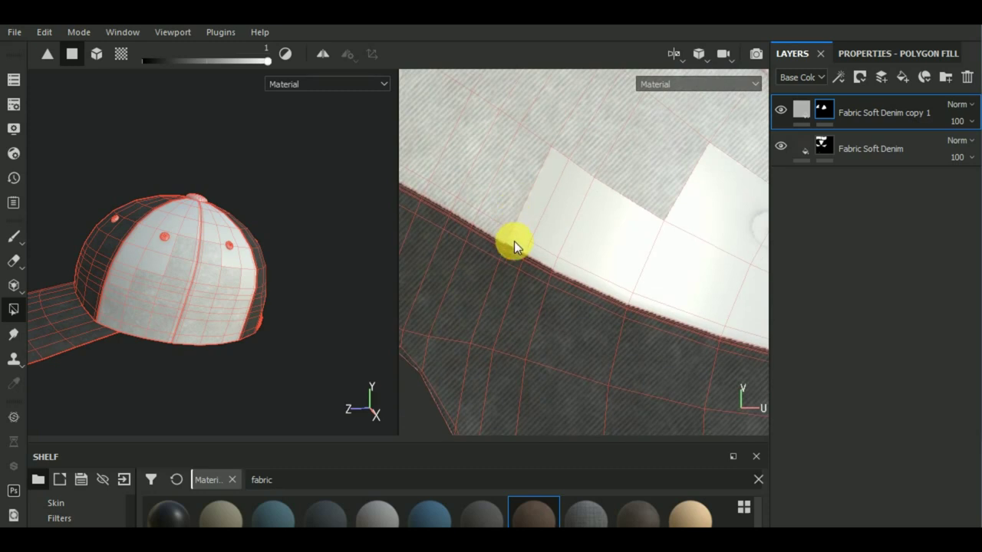
mouse_move(564, 232)
left_mouse_down()
mouse_move(556, 261)
mouse_move(544, 211)
mouse_move(667, 241)
mouse_move(716, 283)
mouse_move(678, 302)
mouse_move(704, 316)
left_mouse_up()
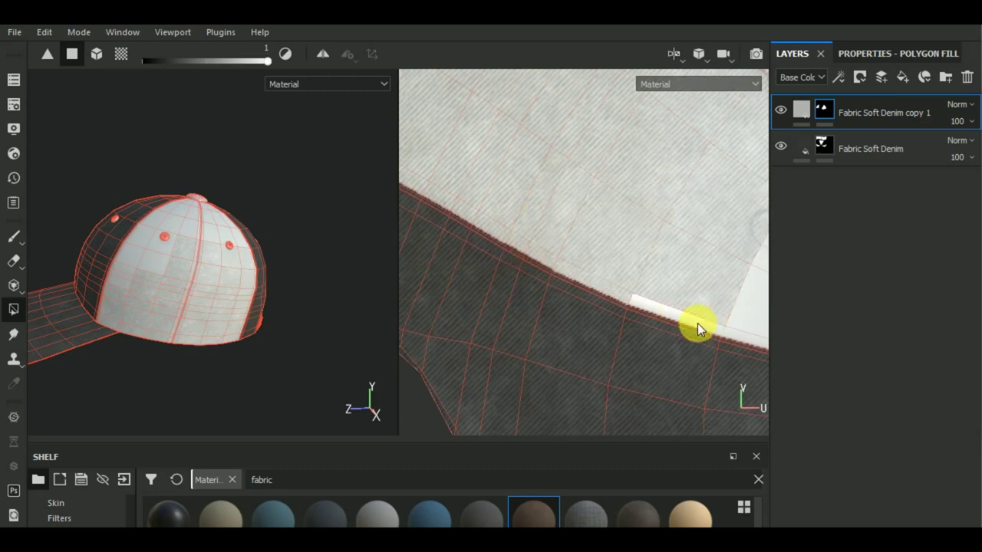
middle_click_drag(705, 326, 482, 311)
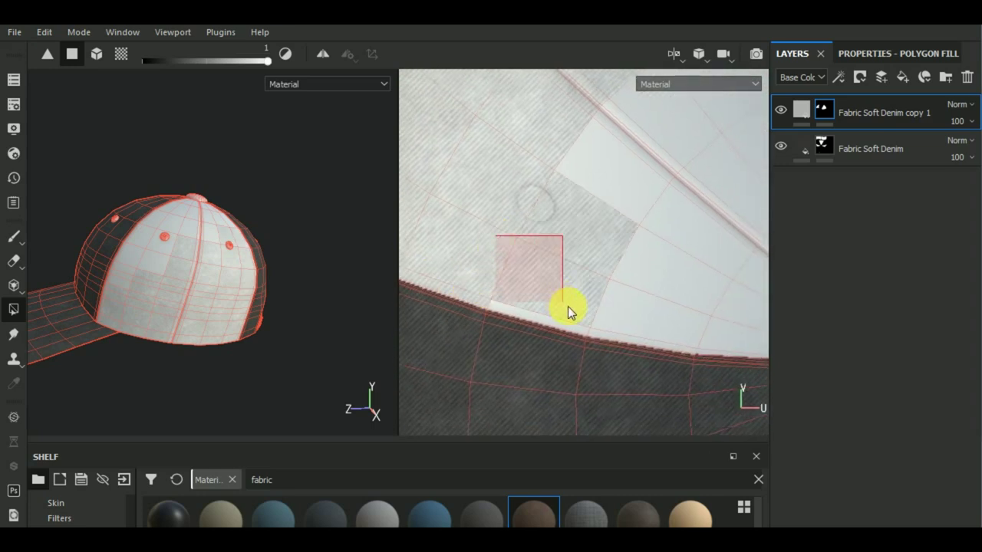
left_click(568, 306)
left_click(662, 333)
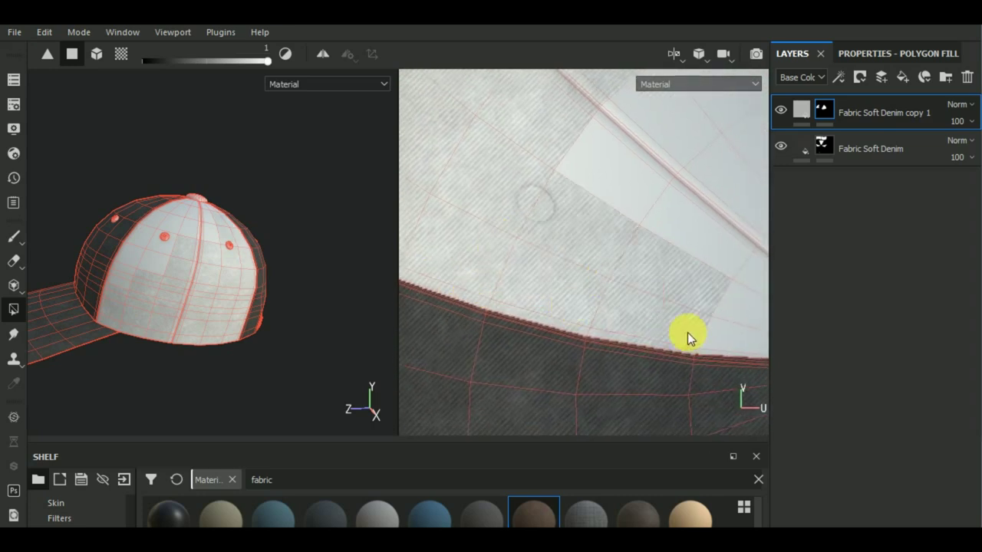
middle_click_drag(687, 333, 602, 333)
left_click_drag(577, 286, 660, 348)
Clear the remaining white faces around the seam corner and the leftover patches nearby
left_click(687, 300)
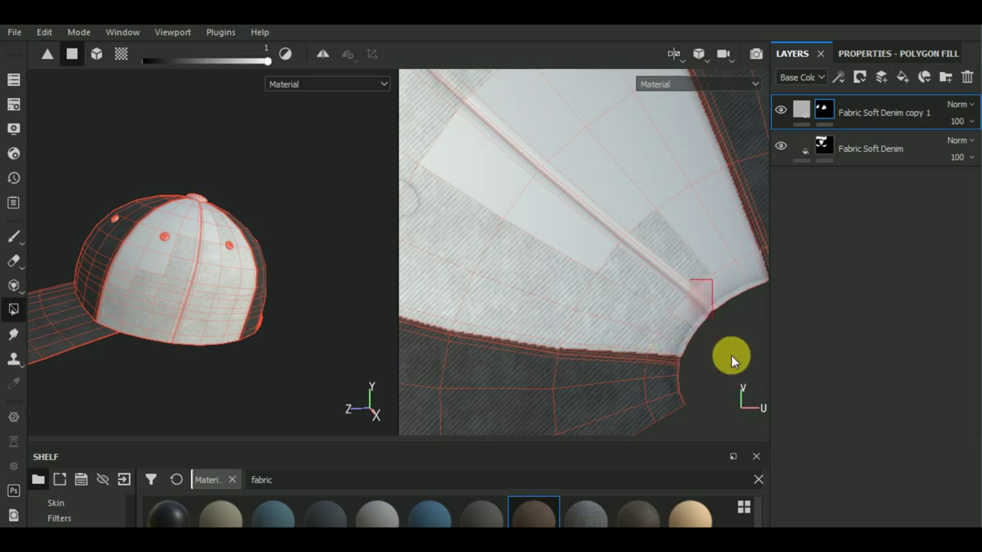
left_click_drag(691, 280, 731, 355)
left_click_drag(760, 298, 759, 299)
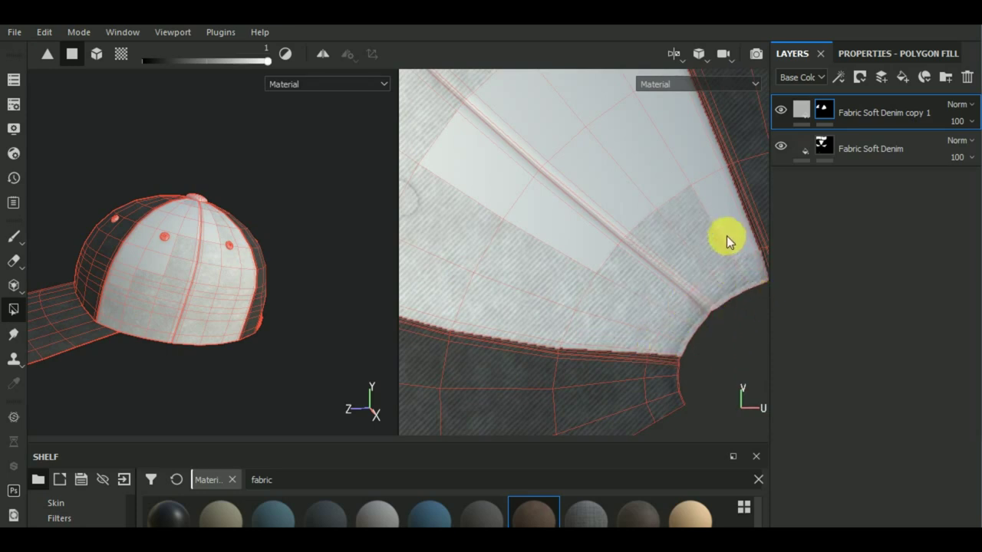
left_click_drag(721, 207, 740, 243)
left_click_drag(637, 136, 709, 198)
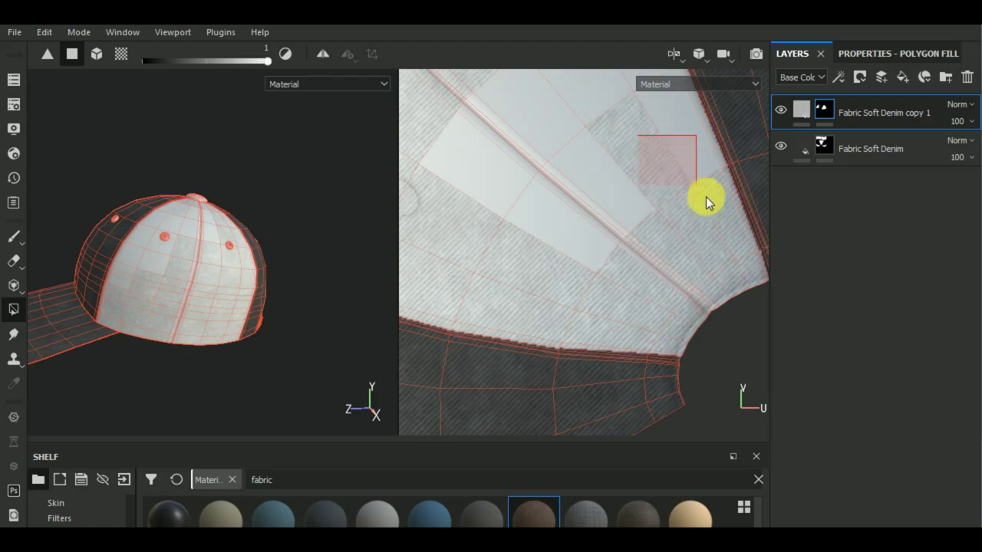
left_click_drag(624, 182, 500, 260)
scroll(545, 161, "up", 2)
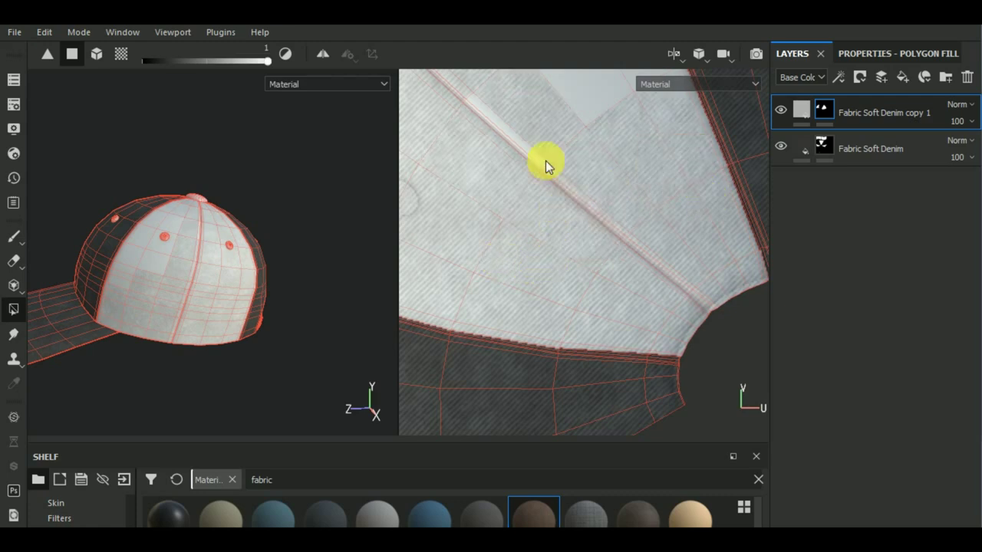
scroll(596, 292, "up", 2)
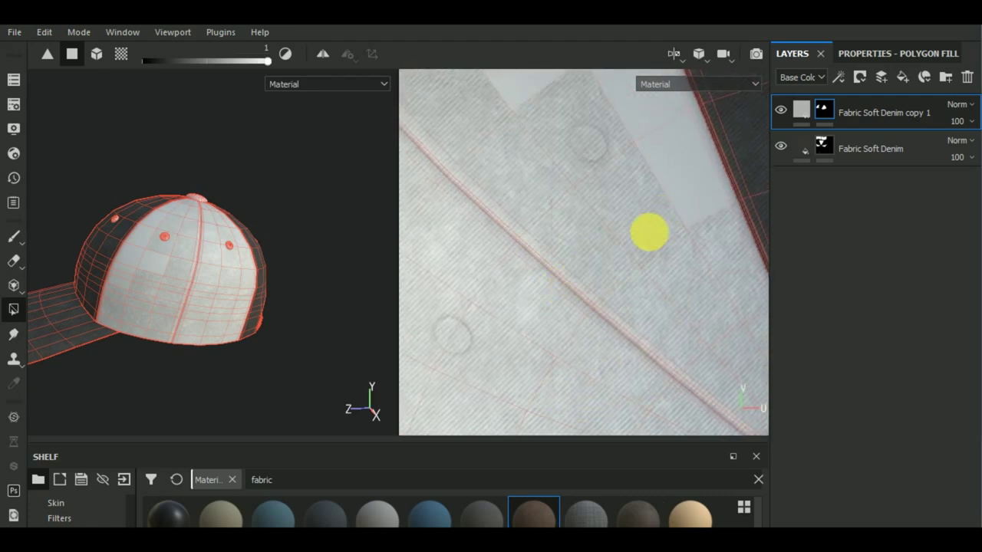
left_click_drag(599, 247, 642, 297)
mouse_move(473, 115)
left_mouse_down()
mouse_move(645, 272)
mouse_move(662, 275)
left_mouse_up()
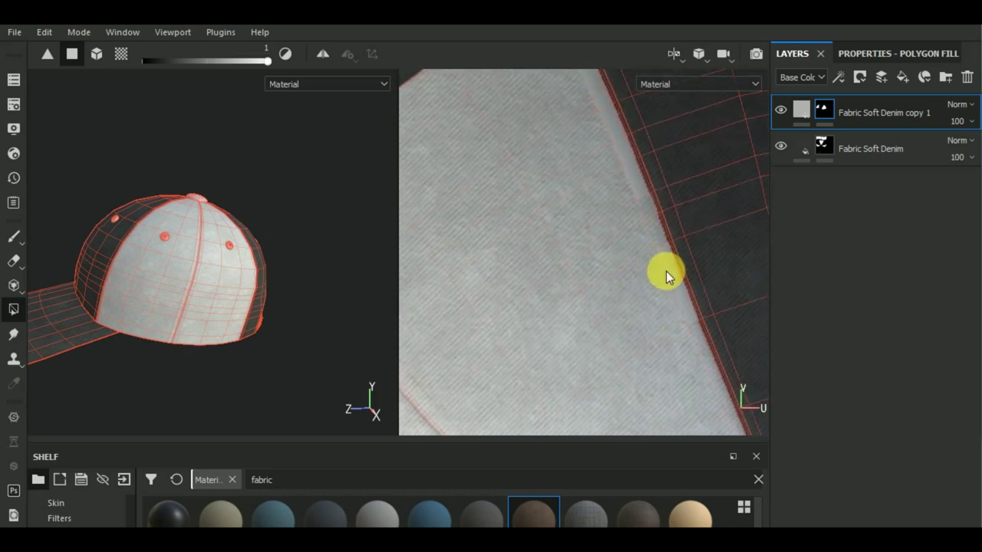
Fill the strip of faces along the seam at the shell's top corner with light grey denim
mouse_move(675, 271)
middle_mouse_down()
mouse_move(651, 268)
mouse_move(581, 193)
middle_mouse_up()
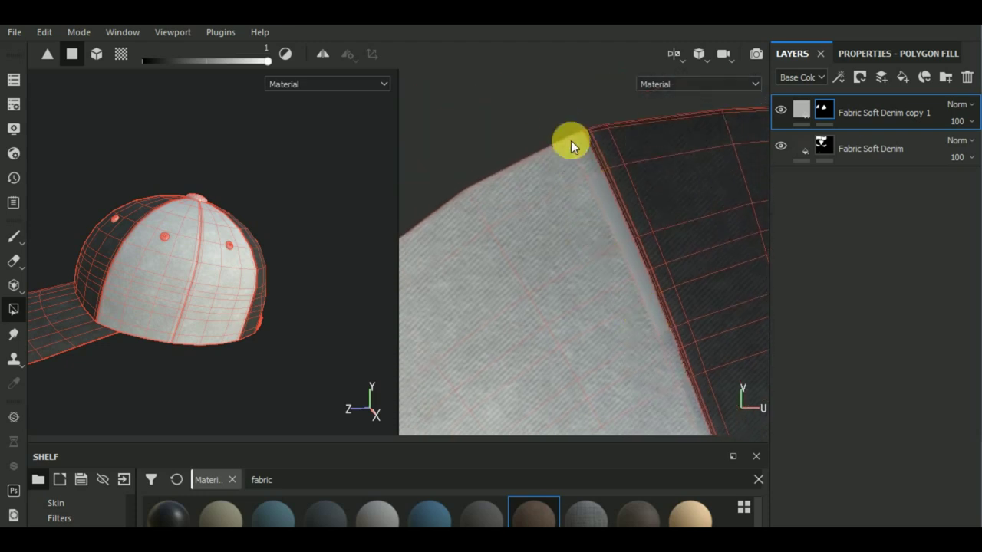
mouse_move(576, 181)
left_mouse_down()
mouse_move(585, 213)
mouse_move(614, 222)
mouse_move(640, 285)
left_mouse_up()
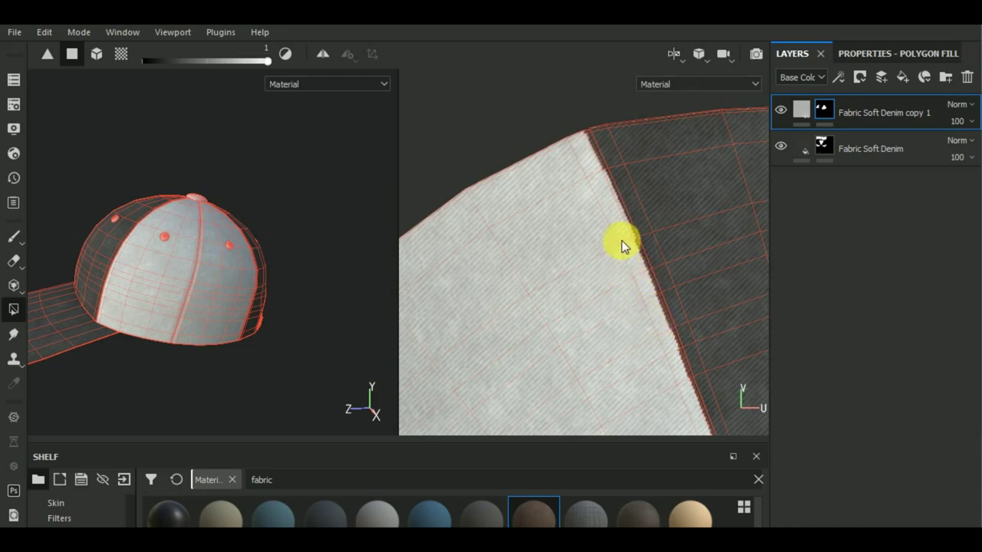
left_click_drag(591, 175, 611, 208)
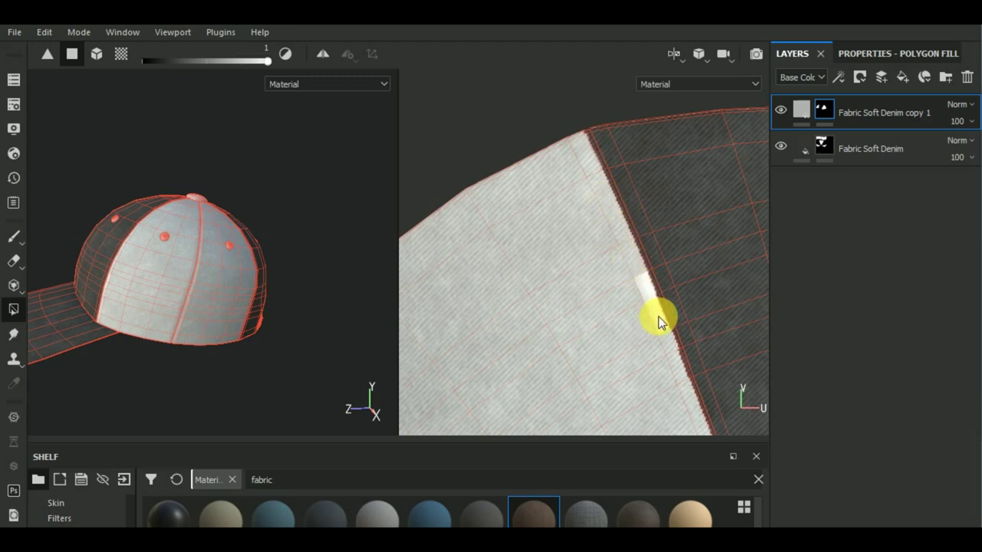
scroll(651, 276, "down", 5)
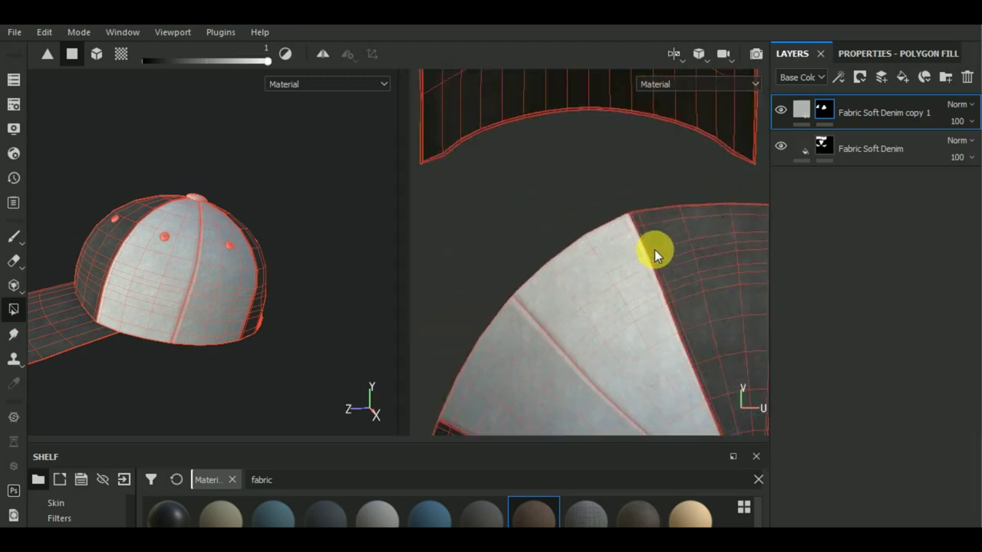
Make Fabric Soft Denim the active layer with Polygon Fill ready, viewing only the 3D cap
left_click(13, 236)
key("F2")
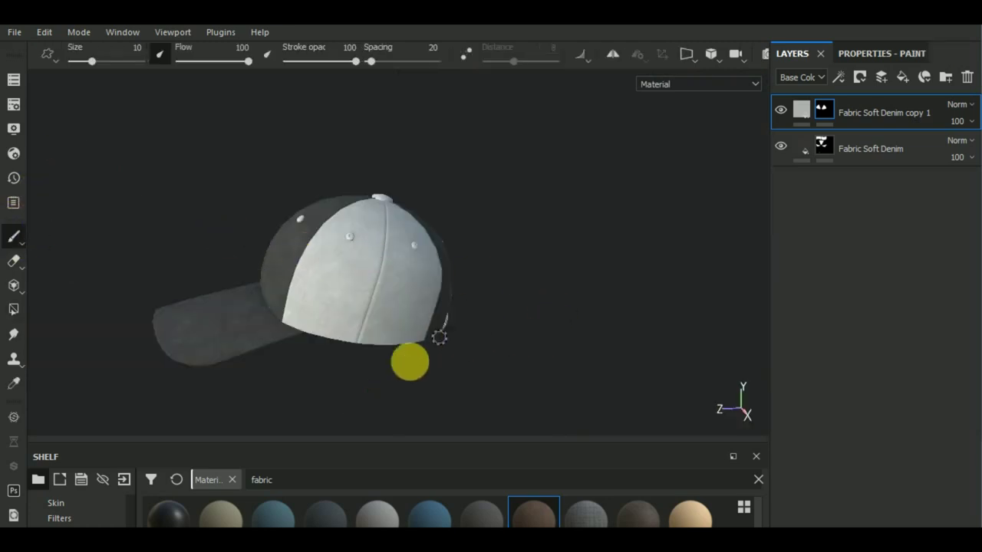
mouse_move(409, 360)
left_mouse_down("alt")
mouse_move(622, 395)
mouse_move(752, 368)
mouse_move(636, 278)
mouse_move(500, 336)
mouse_move(550, 344)
mouse_move(607, 300)
mouse_move(553, 230)
mouse_move(557, 324)
mouse_move(625, 270)
mouse_move(516, 270)
left_mouse_up("alt")
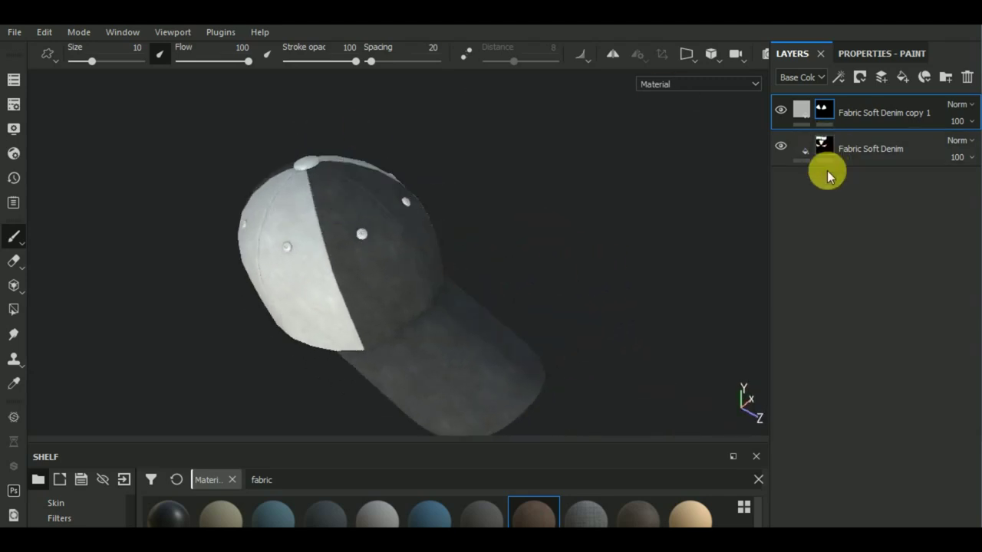
left_click(822, 145)
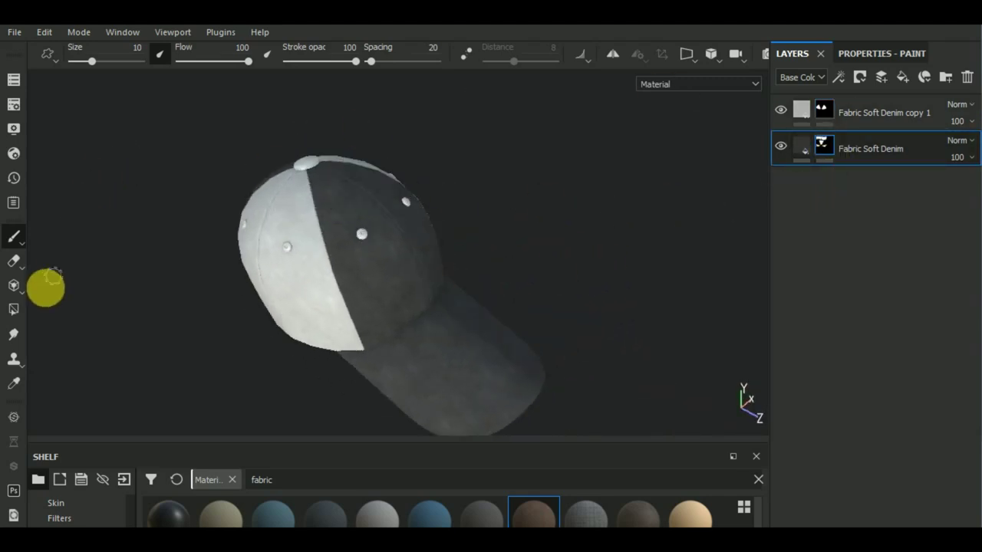
left_click(14, 310)
Fill the small round UV island in mesh fill mode with the 3D and UV views side by side
left_click(893, 51)
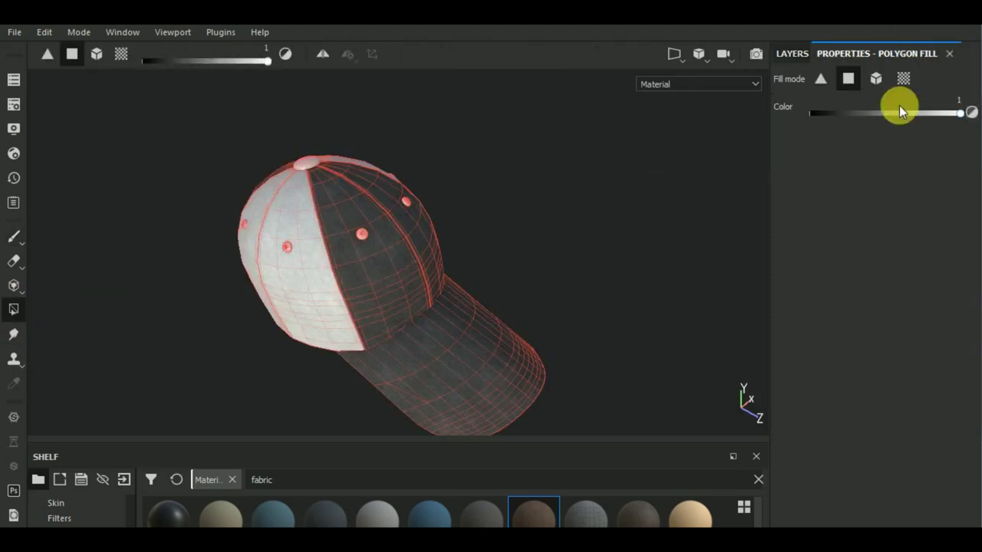
left_click(867, 83)
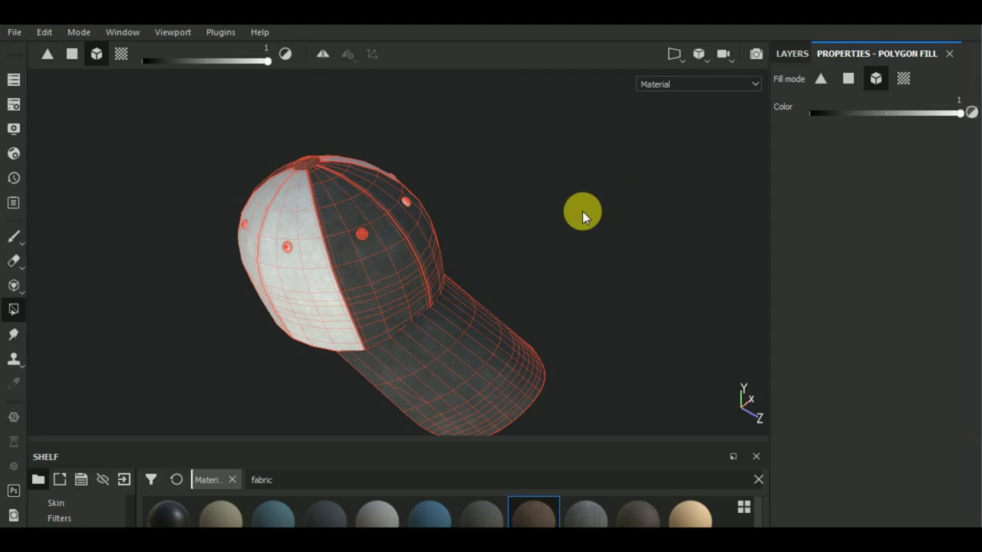
key("F1")
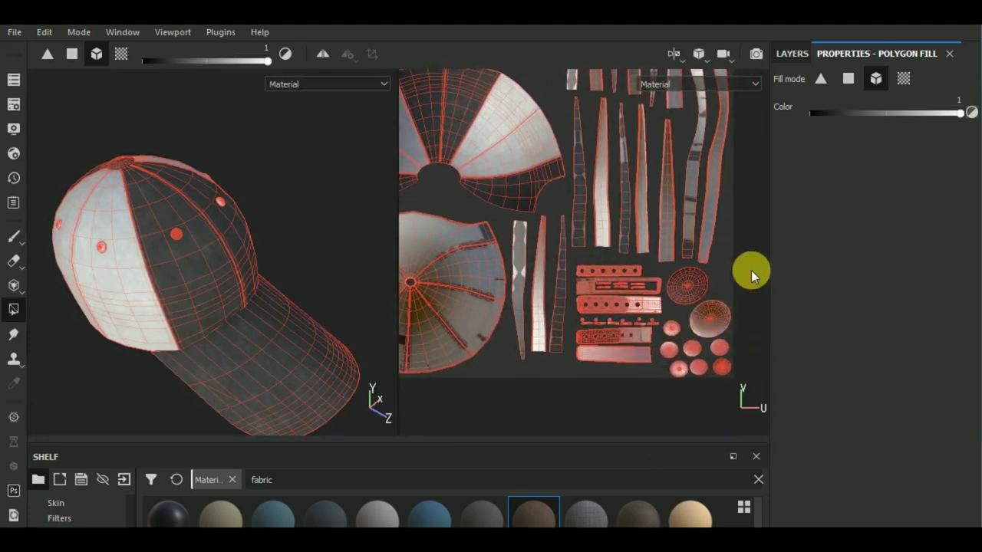
left_click(672, 344)
scroll(688, 280, "up", 1)
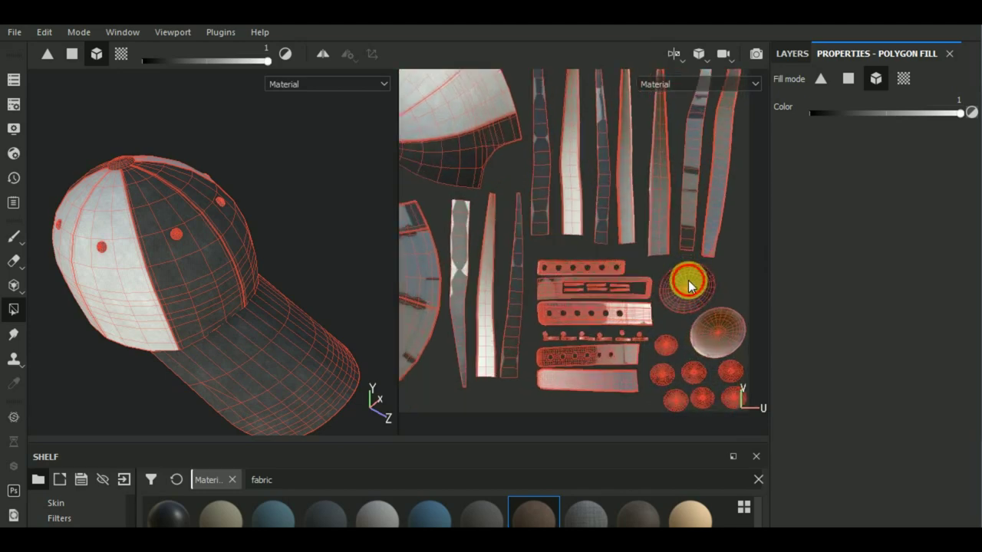
scroll(688, 280, "down", 2)
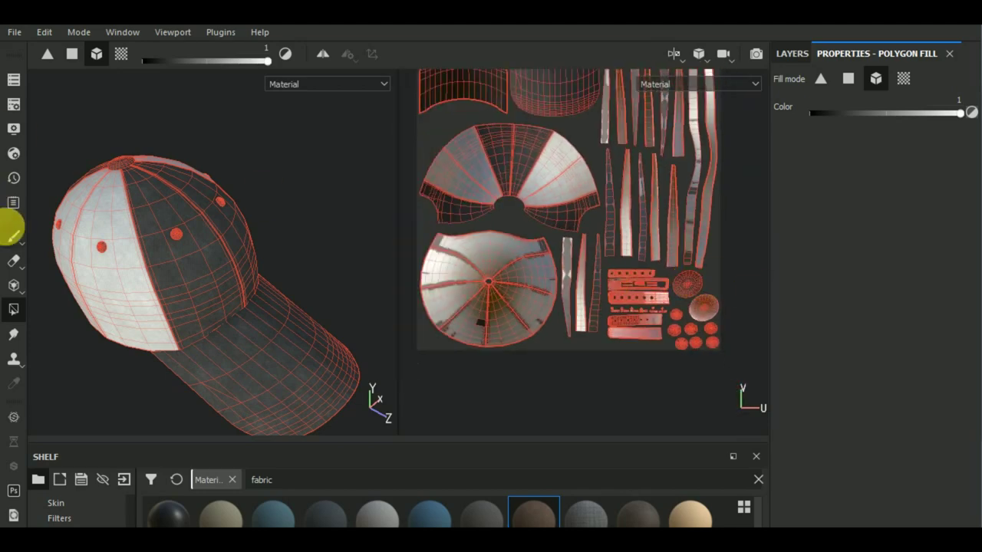
Orbit the cap to view its underside and inner crown
left_click(13, 236)
scroll(193, 281, "up", 2)
scroll(244, 221, "up", 2)
mouse_move(244, 220)
left_mouse_down("alt")
mouse_move(179, 99)
mouse_move(244, 315)
mouse_move(250, 254)
mouse_move(220, 284)
mouse_move(278, 278)
mouse_move(270, 267)
left_mouse_up("alt")
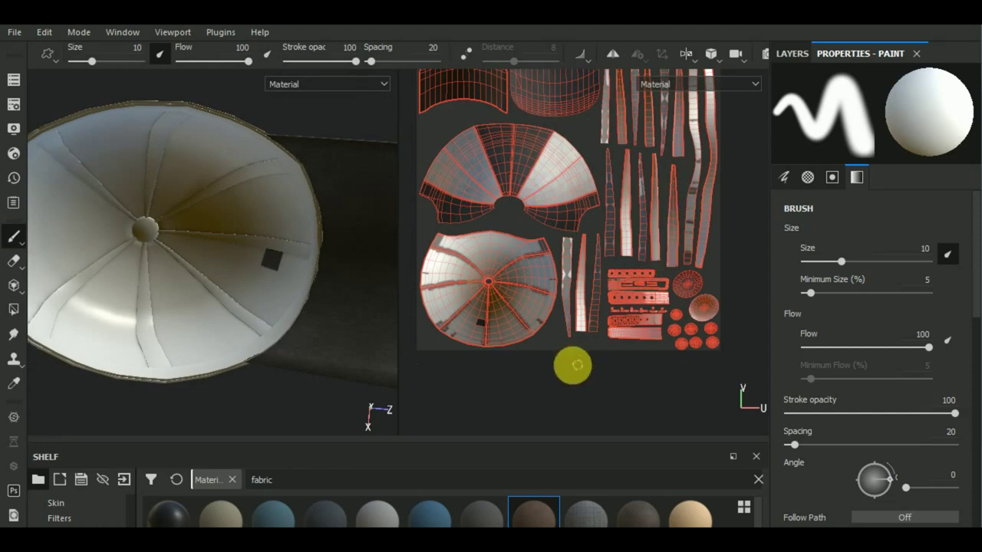
left_click(792, 54)
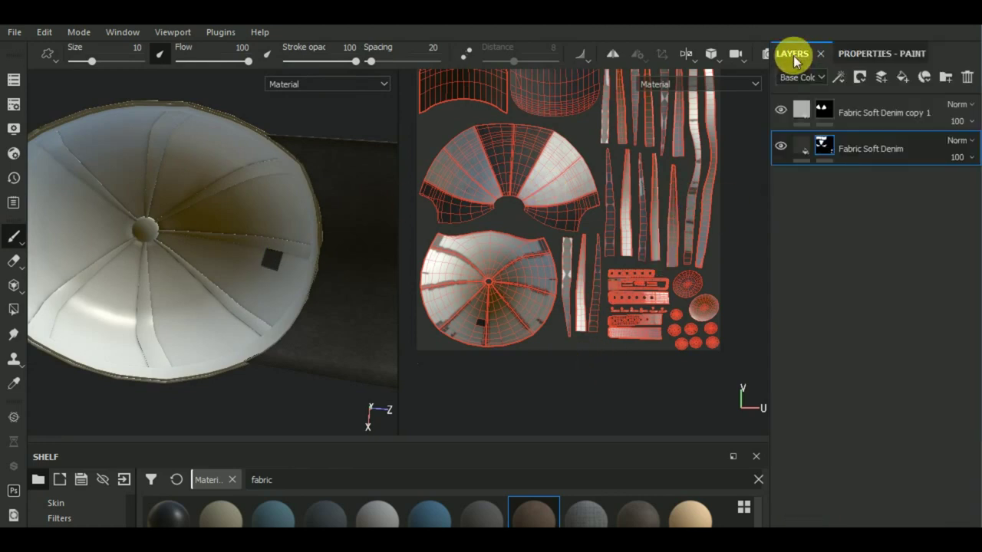
left_click(882, 54)
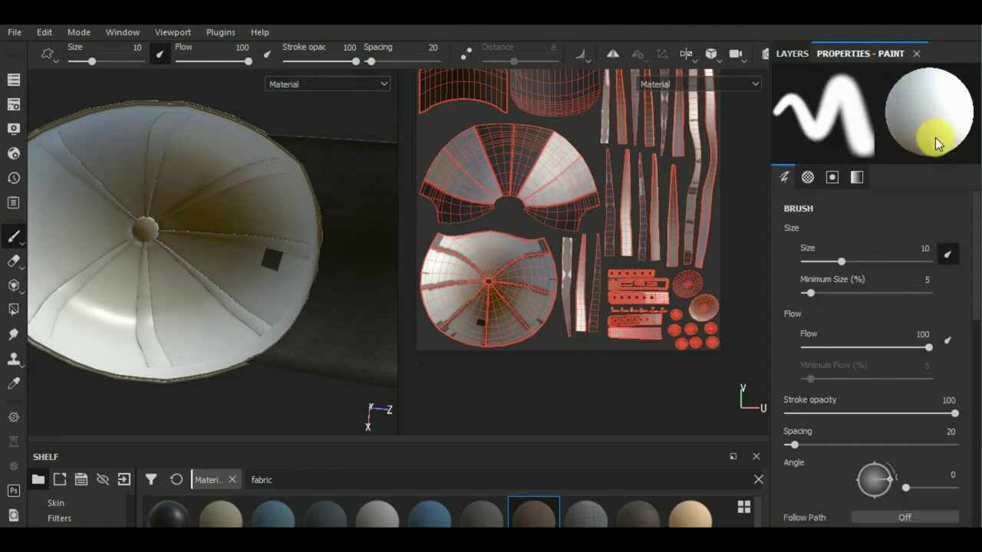
Erase the inner crown faces with Polygon Fill at value 0, then switch to single-polygon mode
left_click(13, 309)
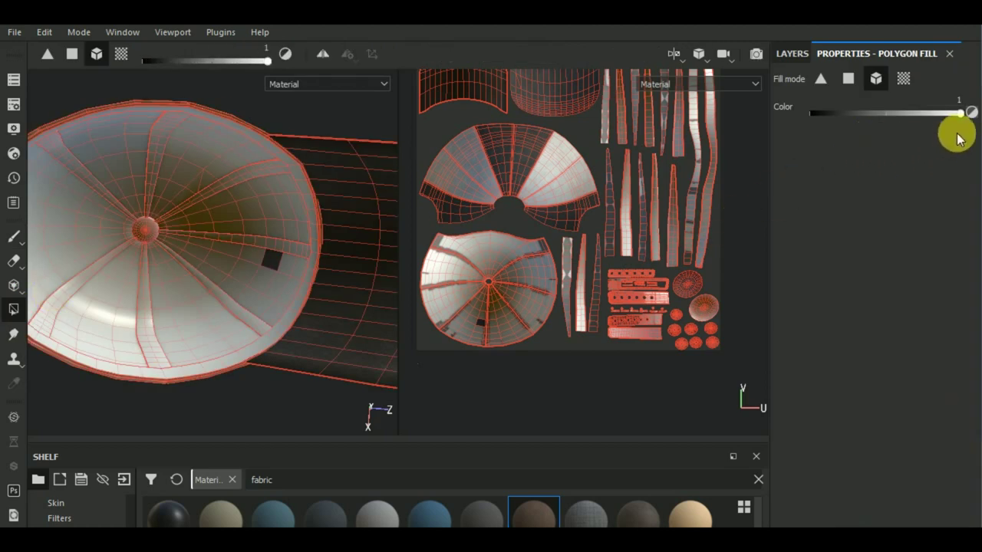
left_click_drag(960, 113, 794, 109)
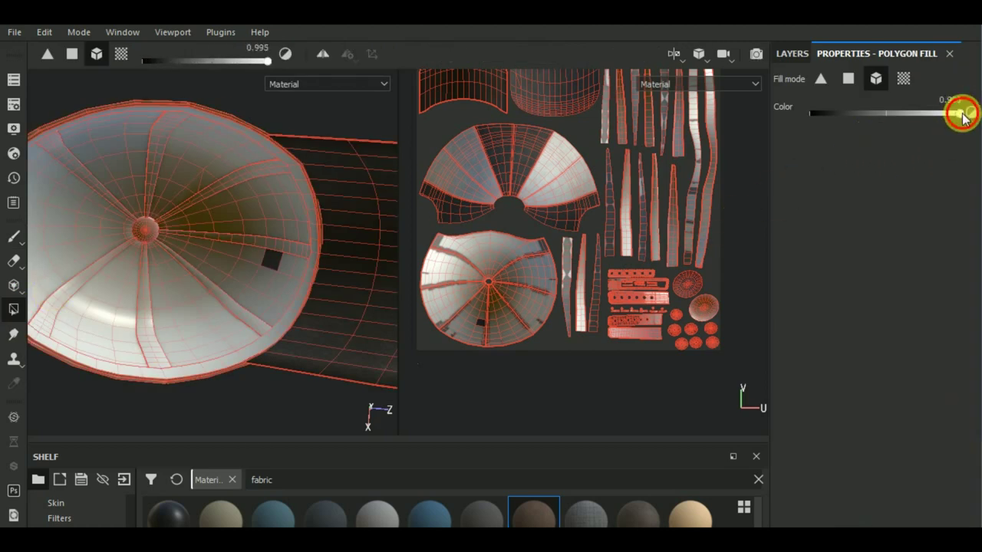
left_click(276, 256)
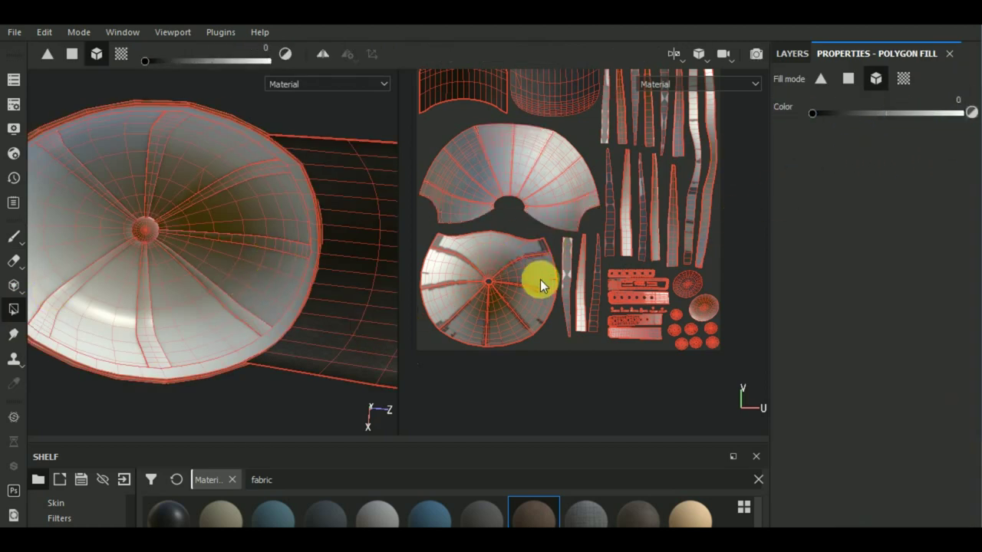
left_click(847, 78)
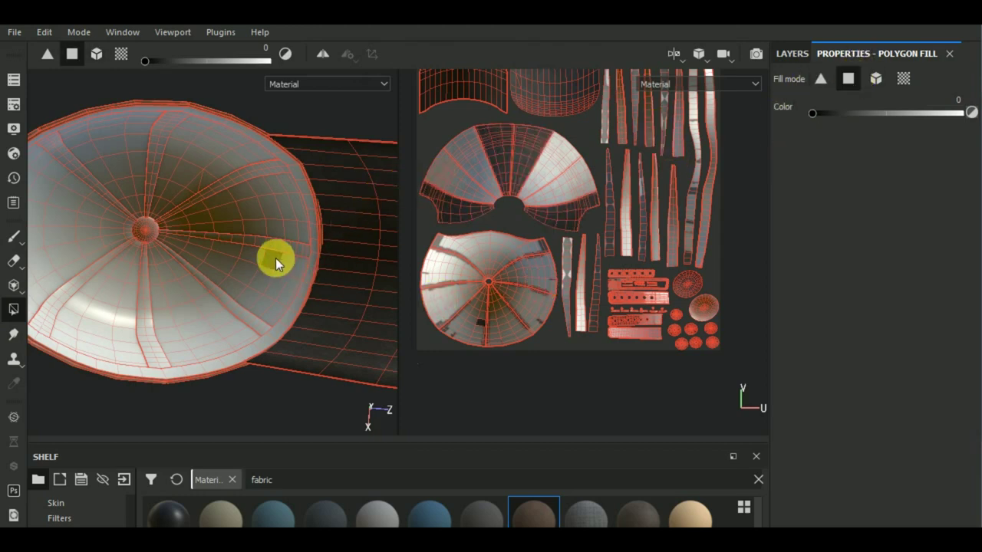
scroll(462, 288, "down", 2)
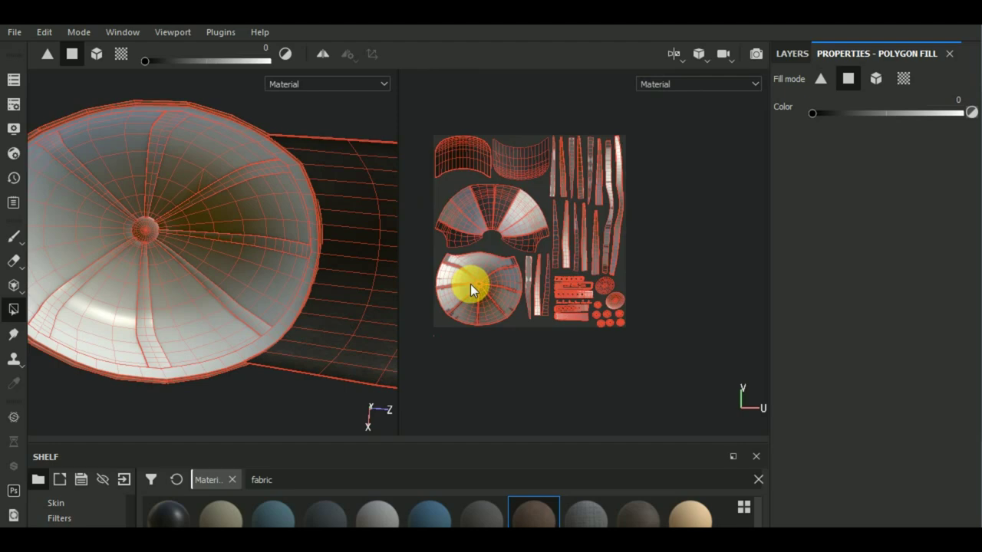
key("F2")
scroll(473, 284, "down", 3)
Orbit the cap to check its outer panels, then bring up the layer stack with both denim layers
left_click_drag(513, 195, 441, 413, "alt")
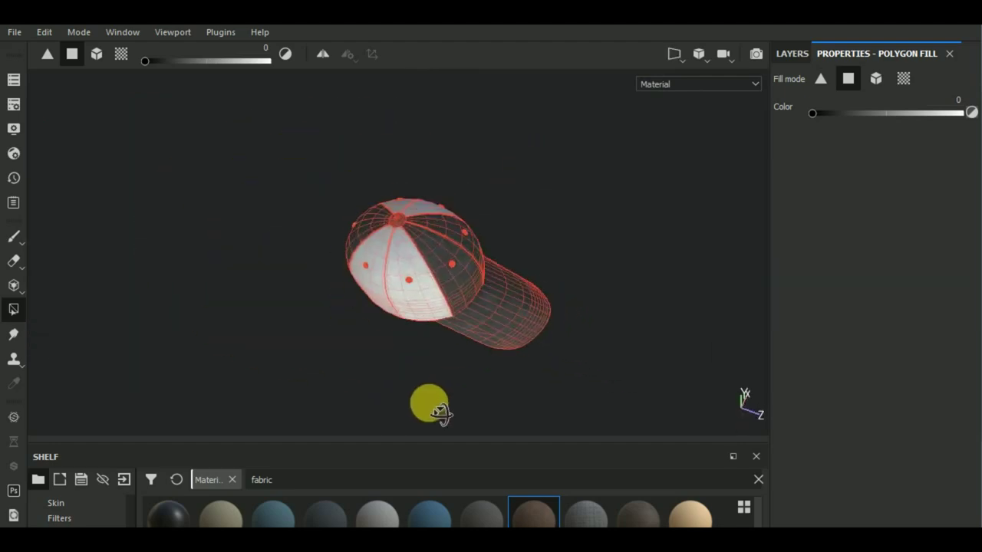
left_click(15, 237)
mouse_move(375, 406)
left_mouse_down("alt")
mouse_move(494, 181)
mouse_move(510, 342)
mouse_move(615, 366)
mouse_move(685, 346)
mouse_move(399, 329)
mouse_move(596, 325)
mouse_move(557, 324)
mouse_move(383, 370)
mouse_move(587, 338)
mouse_move(642, 179)
mouse_move(598, 347)
left_mouse_up("alt")
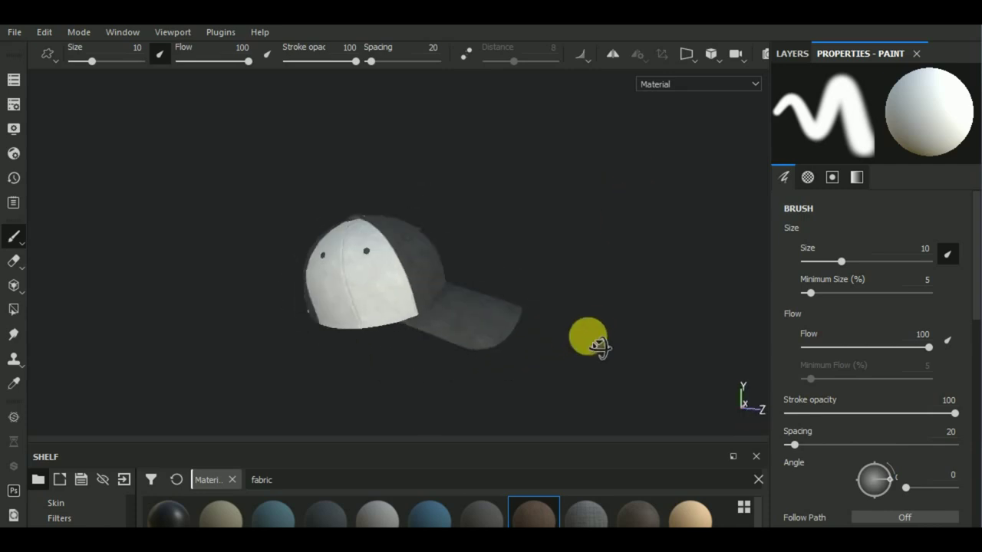
middle_click_drag(559, 345, 591, 346, "alt")
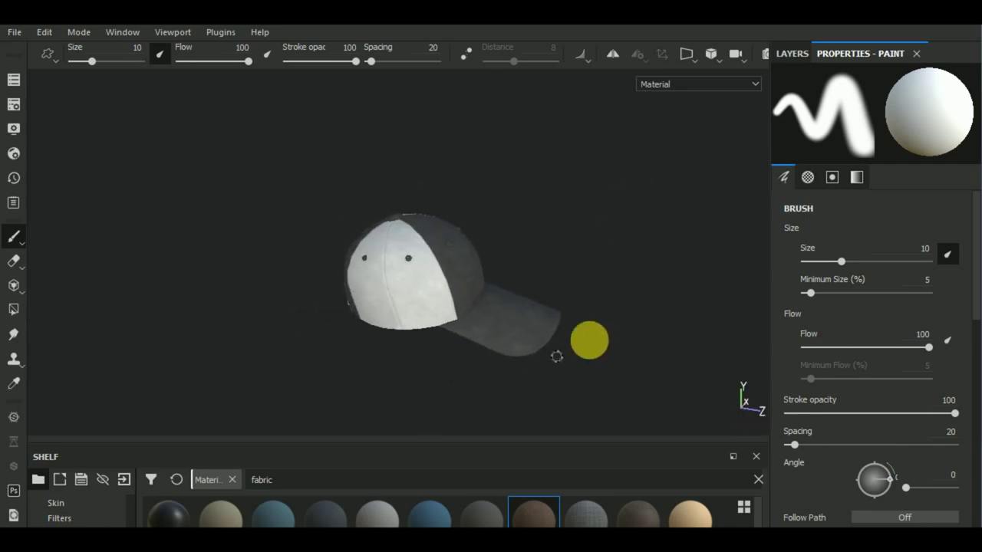
mouse_move(557, 356)
left_mouse_down("alt")
mouse_move(548, 401)
mouse_move(570, 361)
left_mouse_up("alt")
left_click(790, 54)
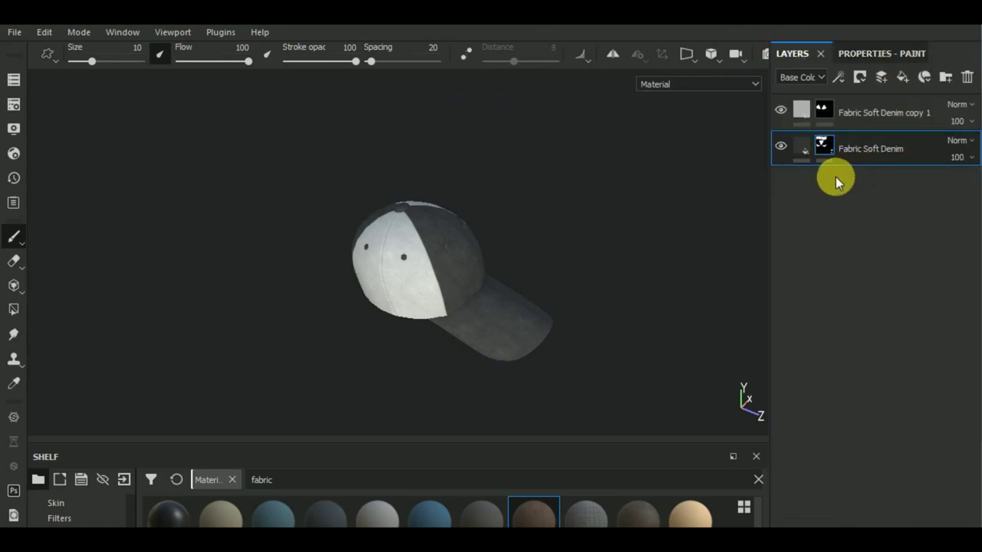
Change the Fabric Soft Denim copy 1 Denim Color to deep red (R 0.539) and select its mask
left_click(798, 114)
left_click(863, 54)
left_click(885, 485)
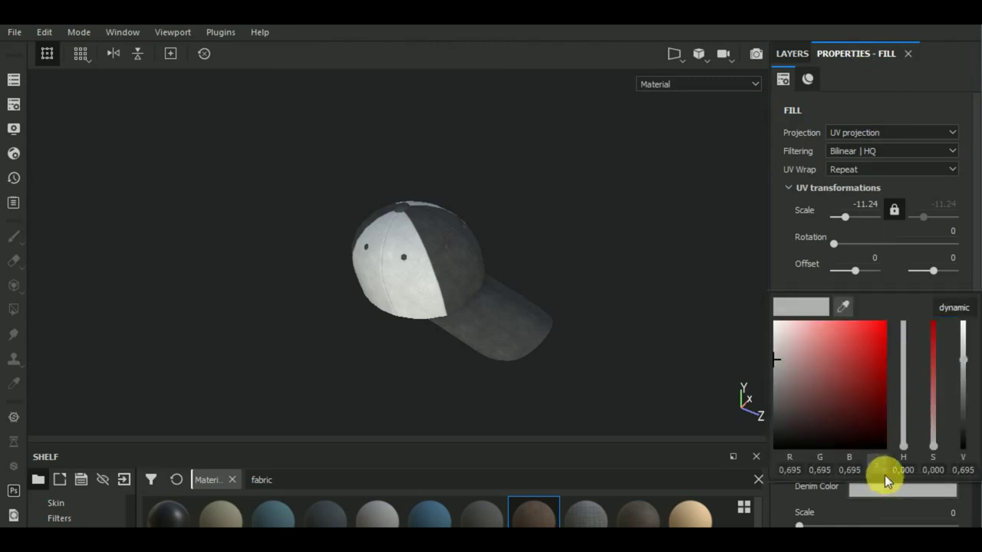
mouse_move(861, 355)
left_mouse_down()
mouse_move(890, 341)
mouse_move(903, 386)
left_mouse_up()
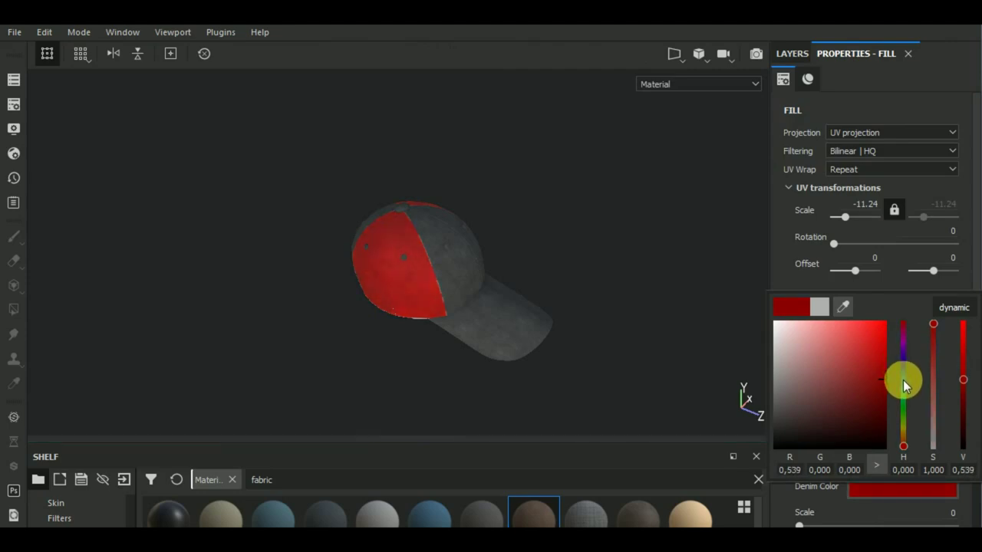
mouse_move(567, 322)
left_mouse_down("alt")
mouse_move(636, 371)
mouse_move(449, 290)
mouse_move(497, 307)
left_mouse_up("alt")
scroll(429, 278, "up", 3)
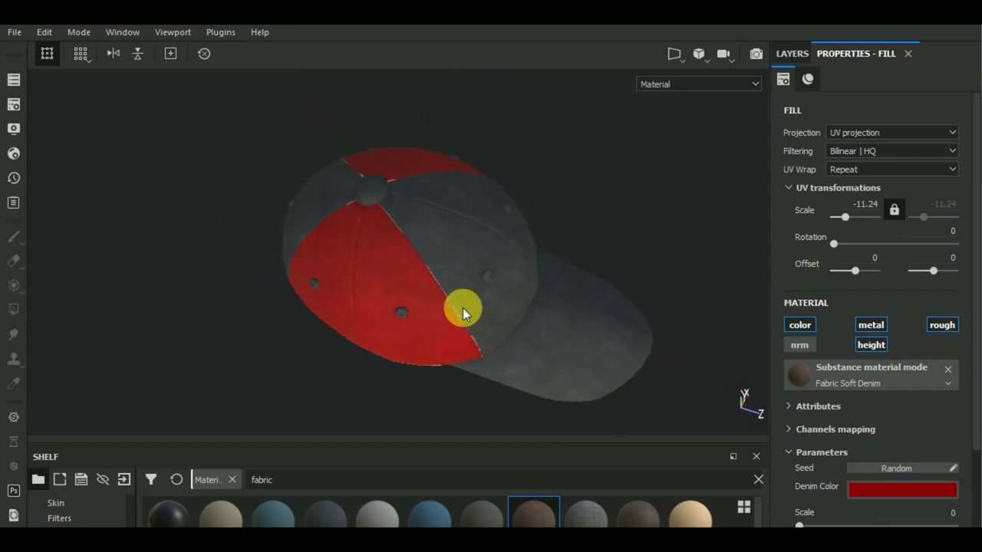
left_click_drag(497, 307, 479, 327, "alt")
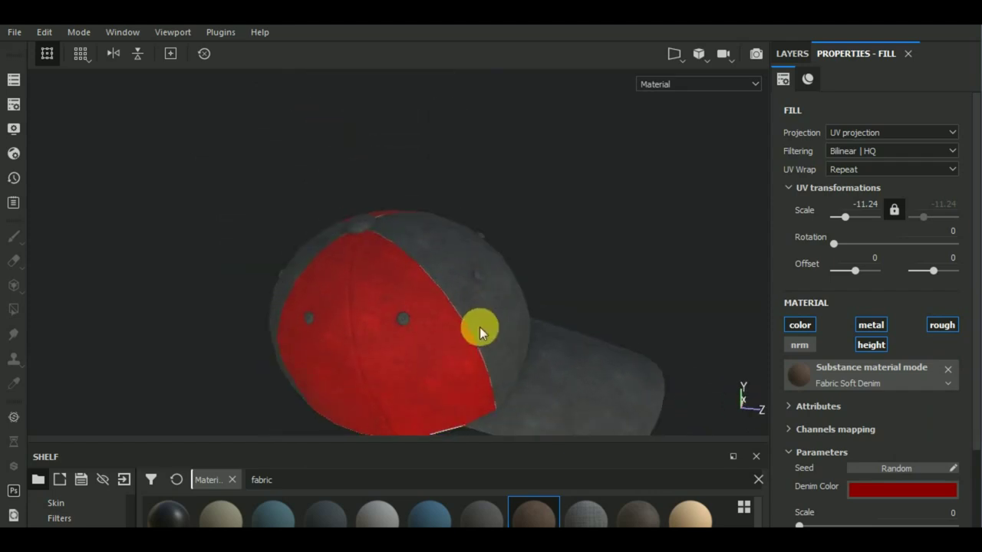
left_click(791, 54)
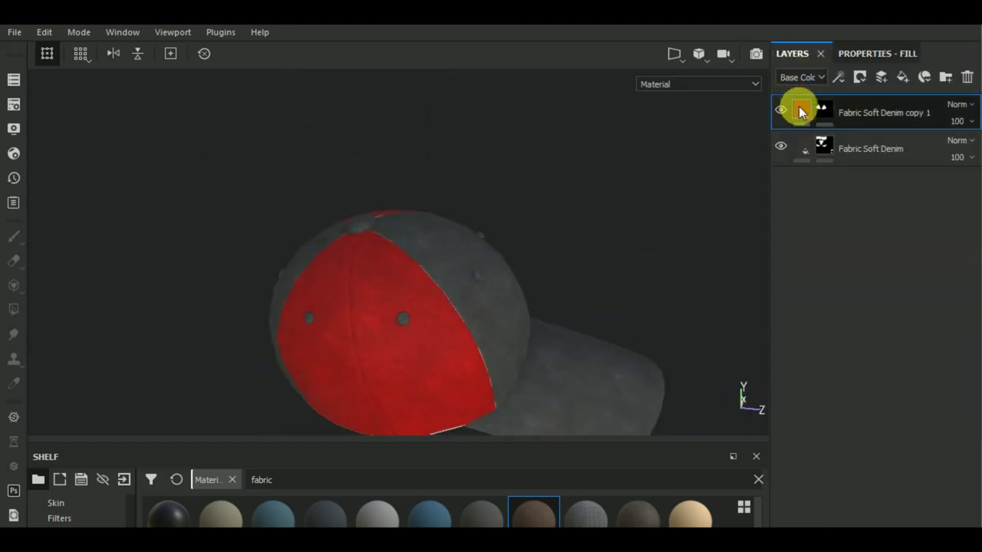
left_click(824, 110)
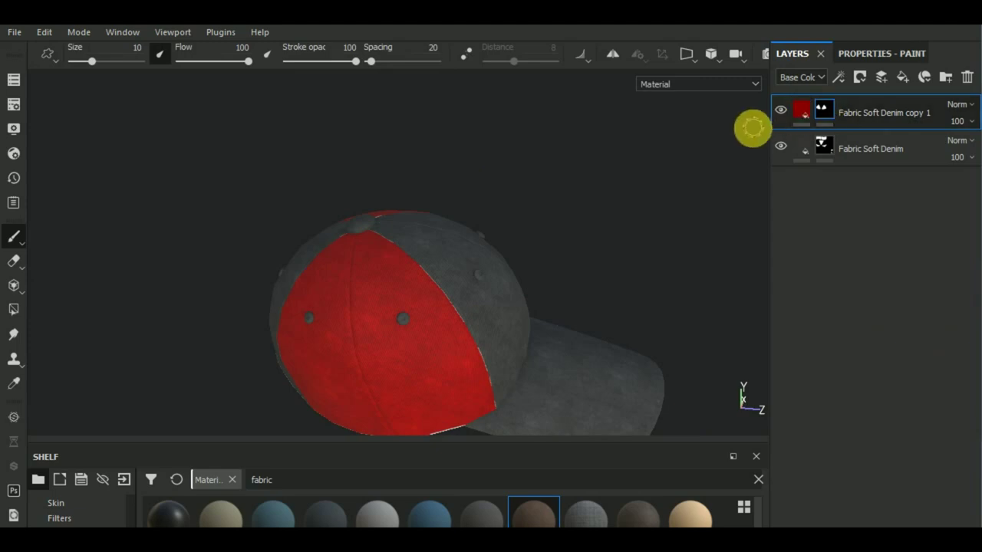
Zoom the UV layout onto the seam and set Polygon Fill to value 1 on the red copy's mask
key("F1")
middle_click_drag(526, 375, 579, 418)
scroll(570, 232, "up", 2)
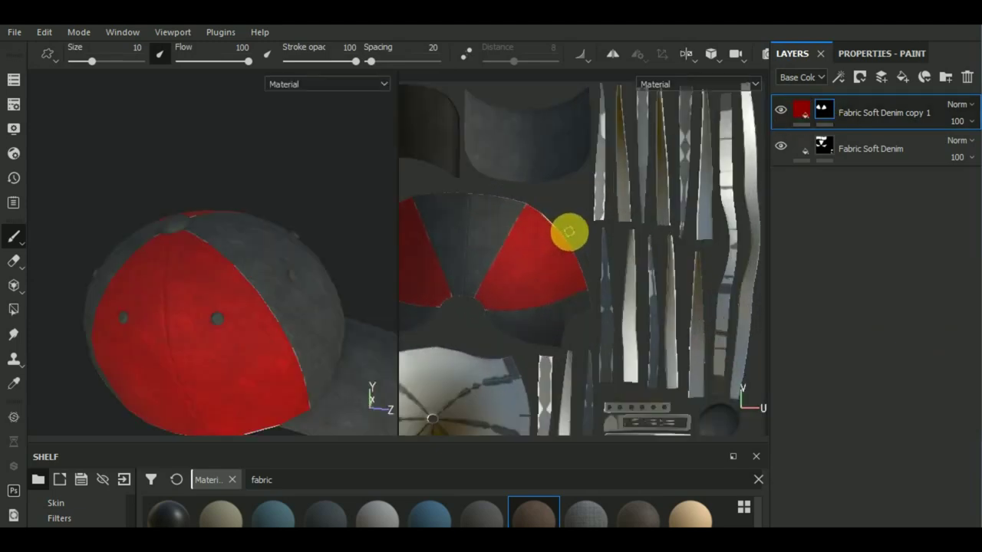
scroll(567, 230, "up", 2)
scroll(598, 224, "up", 1)
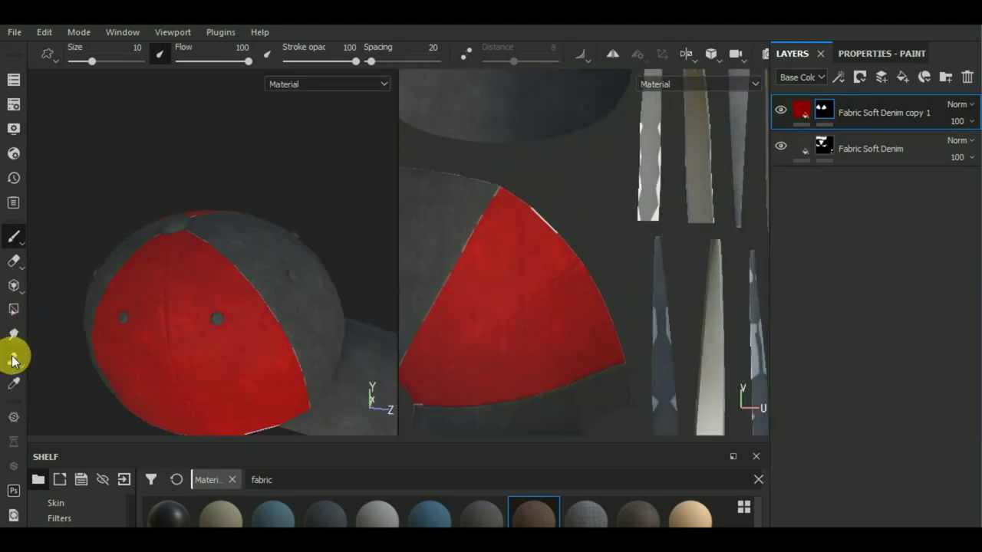
left_click(13, 309)
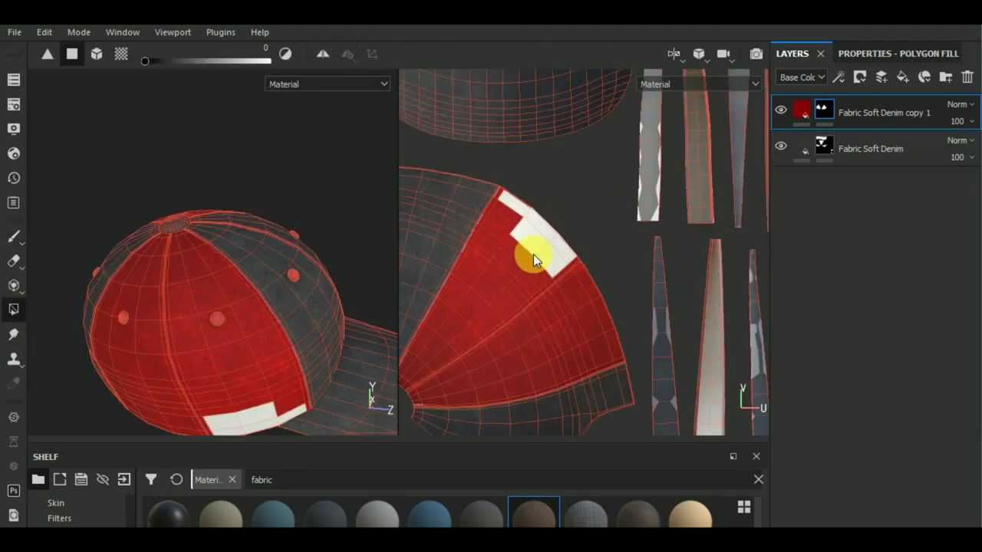
left_click(861, 52)
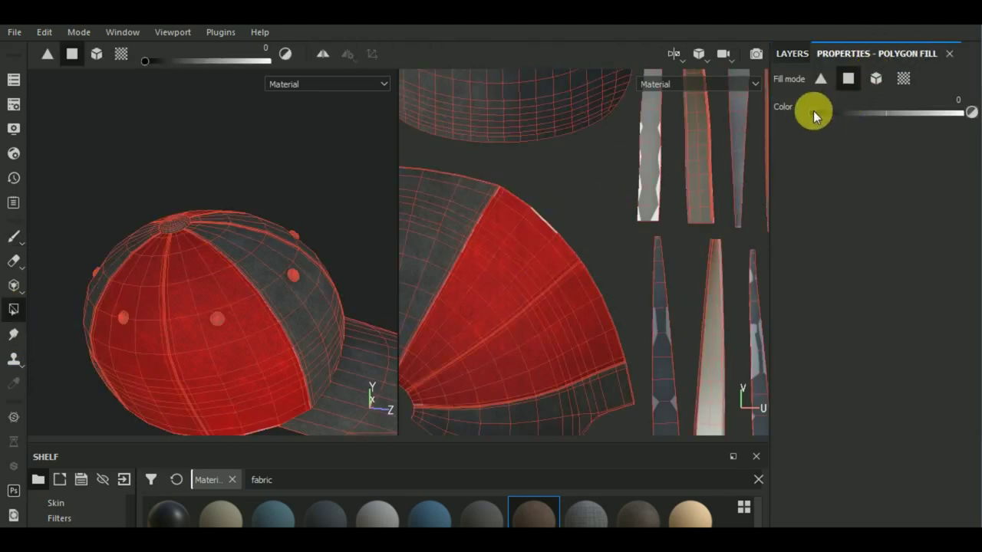
left_click_drag(813, 112, 968, 113)
middle_click_drag(517, 240, 565, 266)
scroll(515, 210, "up", 3)
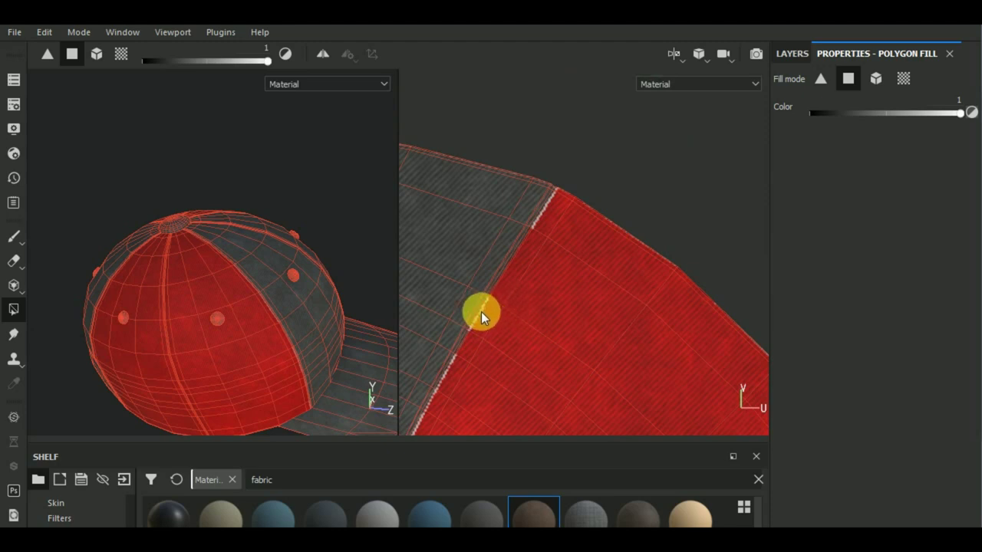
Zoom and pan the UV view along the red panel's seam
scroll(481, 311, "up", 2)
scroll(473, 322, "up", 2)
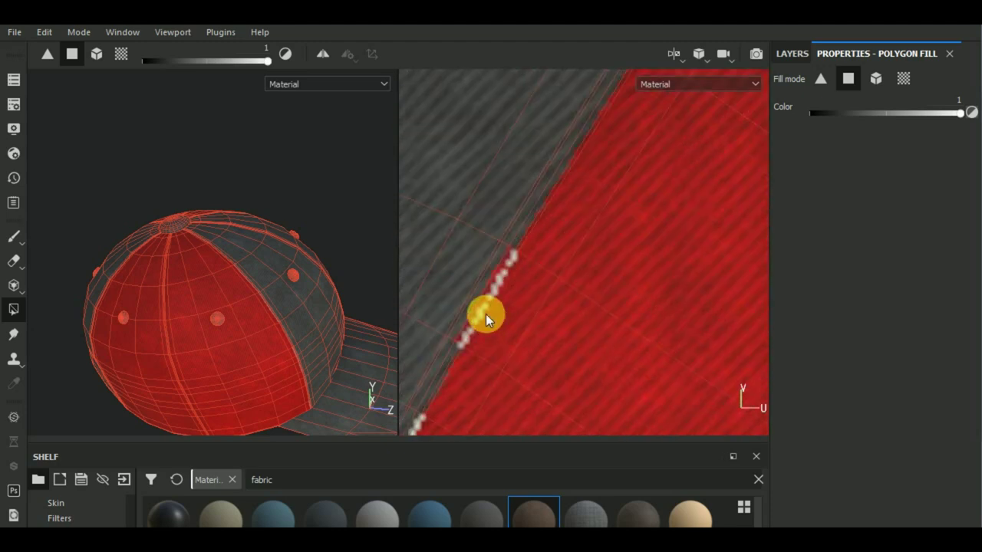
key("ctrl")
key("ctrl")
middle_click_drag(520, 318, 530, 293)
scroll(530, 294, "down", 1)
scroll(606, 280, "down", 2)
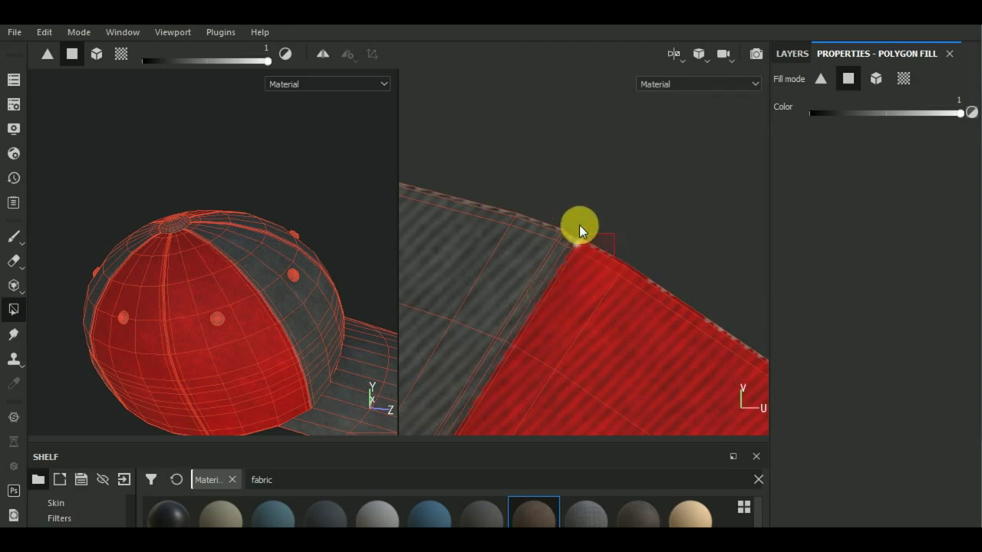
scroll(628, 202, "up", 1)
scroll(629, 208, "up", 2)
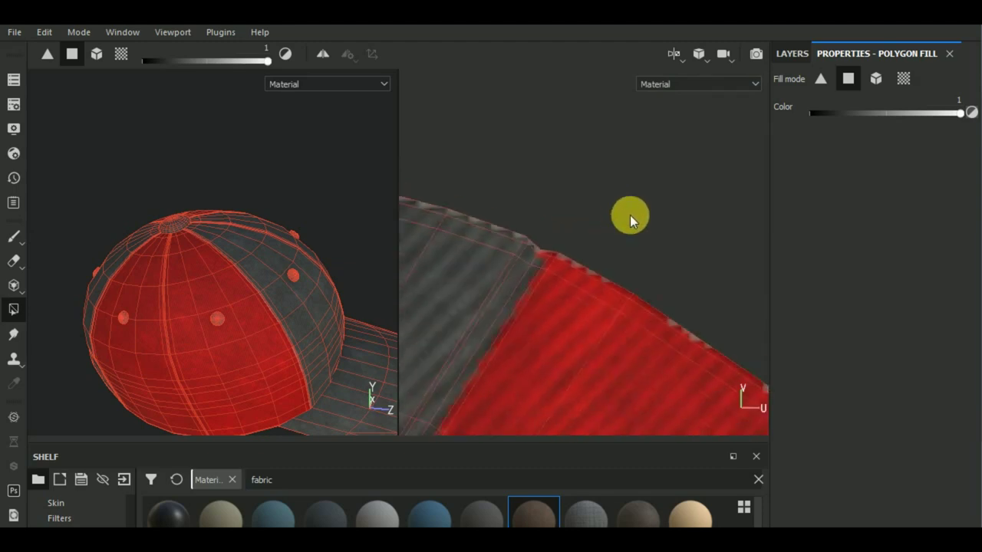
scroll(629, 226, "up", 2)
scroll(583, 376, "up", 2)
scroll(632, 254, "up", 2)
scroll(600, 252, "up", 1)
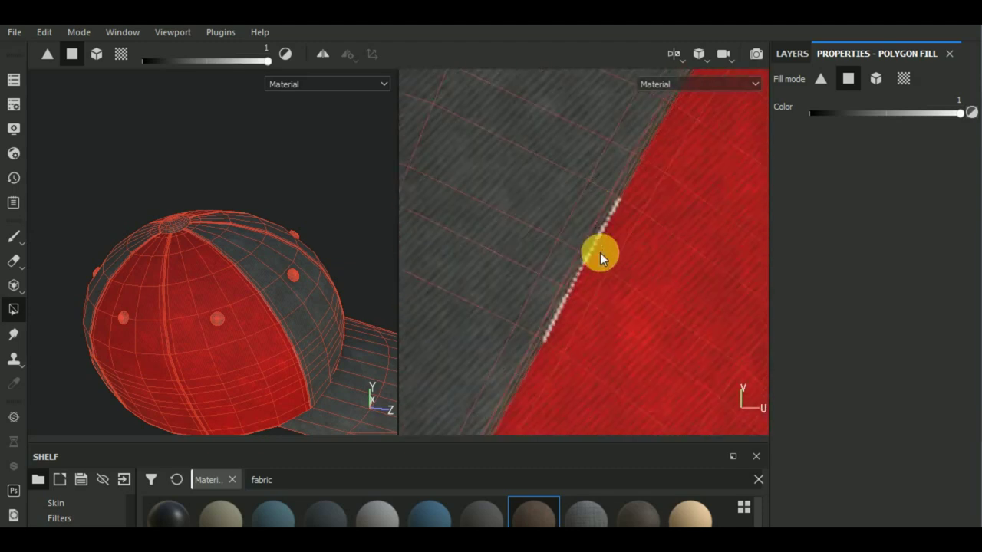
scroll(582, 298, "up", 2)
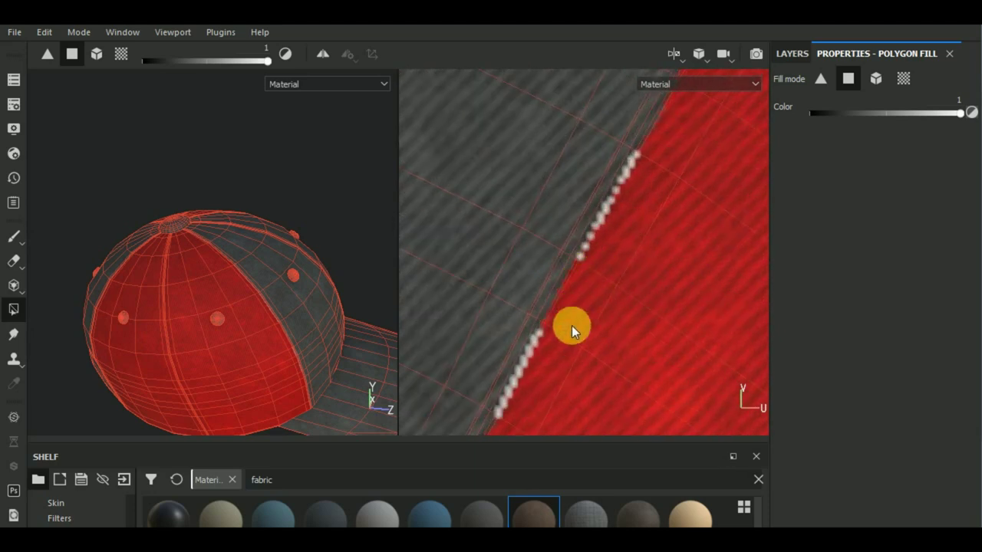
Undo and redo the recent seam fills to compare the mask result along the seam
key("ctrl+z")
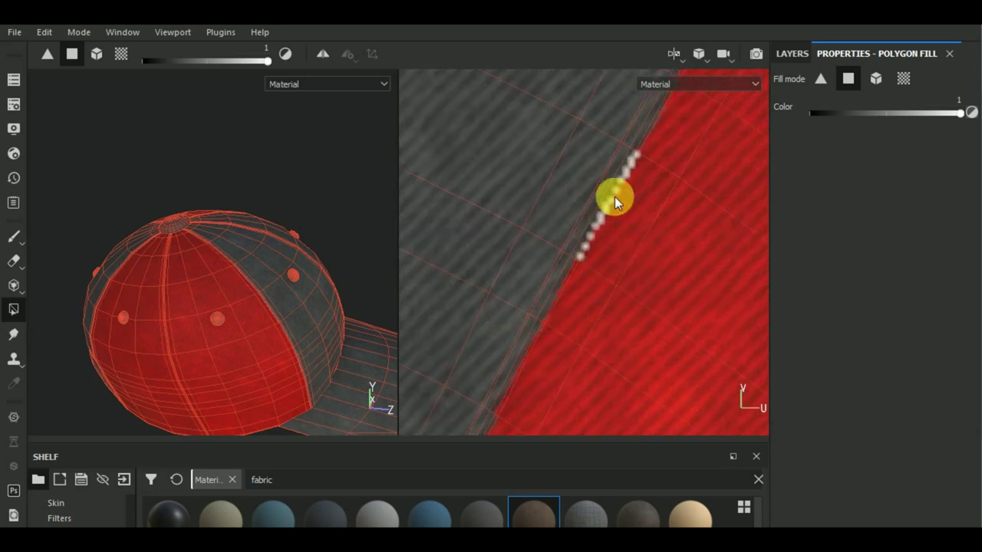
key("ctrl+z")
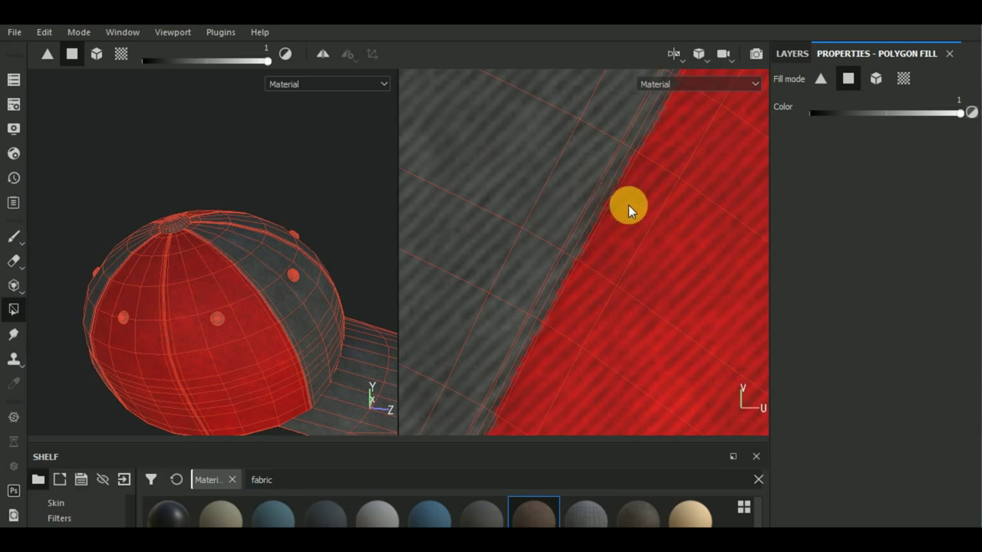
scroll(628, 205, "down", 2)
scroll(630, 202, "down", 2)
scroll(589, 373, "up", 2)
key("ctrl+y")
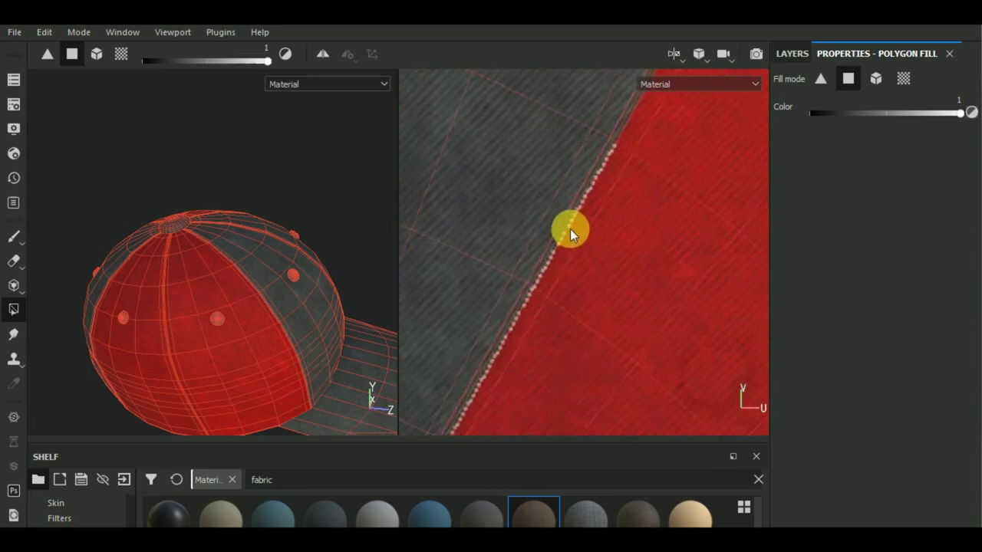
key("ctrl+y")
key("ctrl+z")
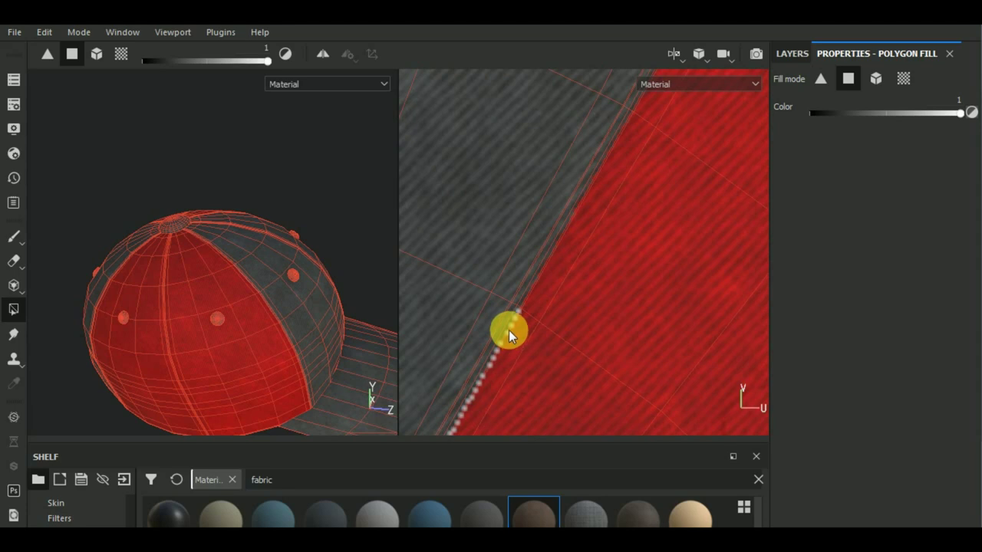
key("ctrl+z")
scroll(516, 335, "down", 3)
middle_click_drag(590, 275, 620, 302)
scroll(619, 301, "up", 2)
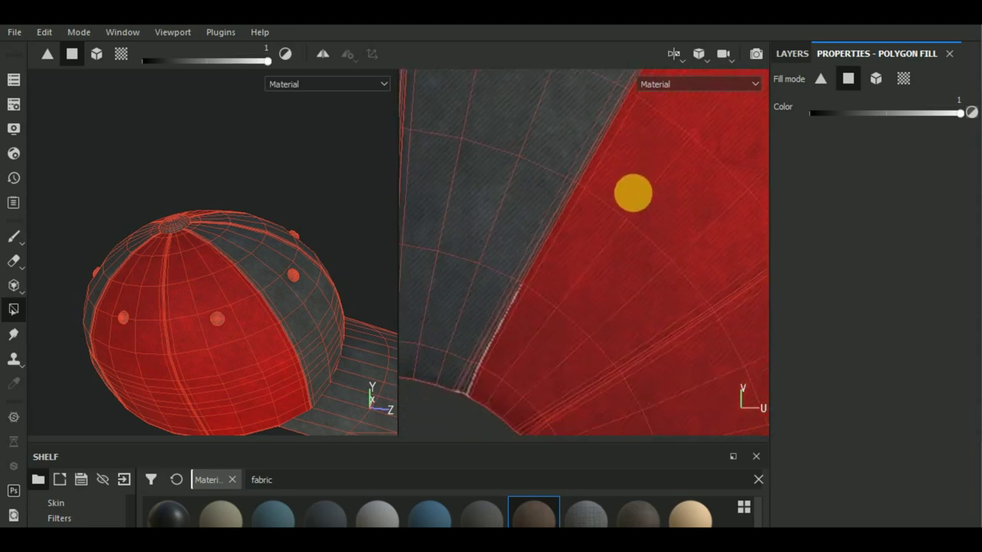
key("ctrl+y")
key("ctrl+y")
middle_click_drag(549, 359, 554, 340)
scroll(554, 340, "down", 1)
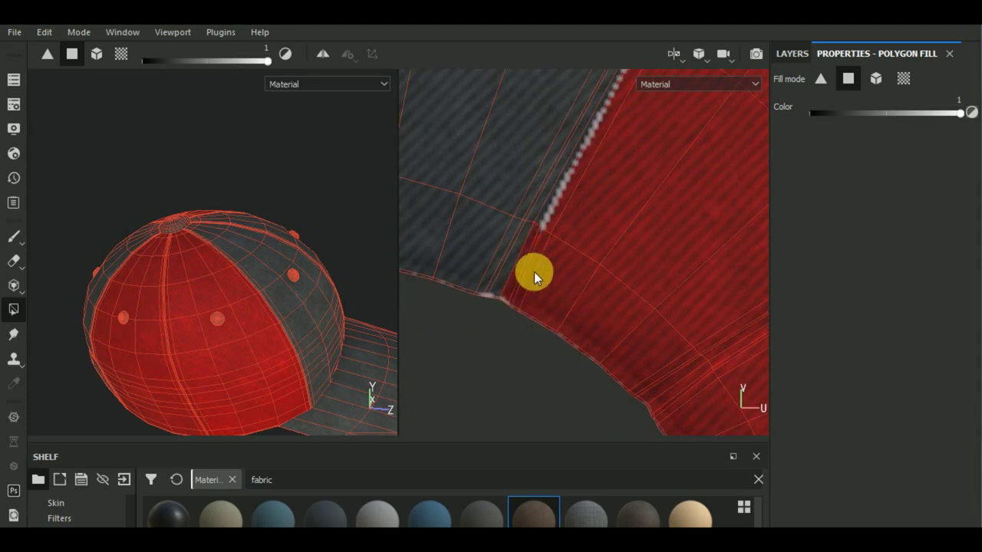
key("ctrl+y")
key("ctrl+z")
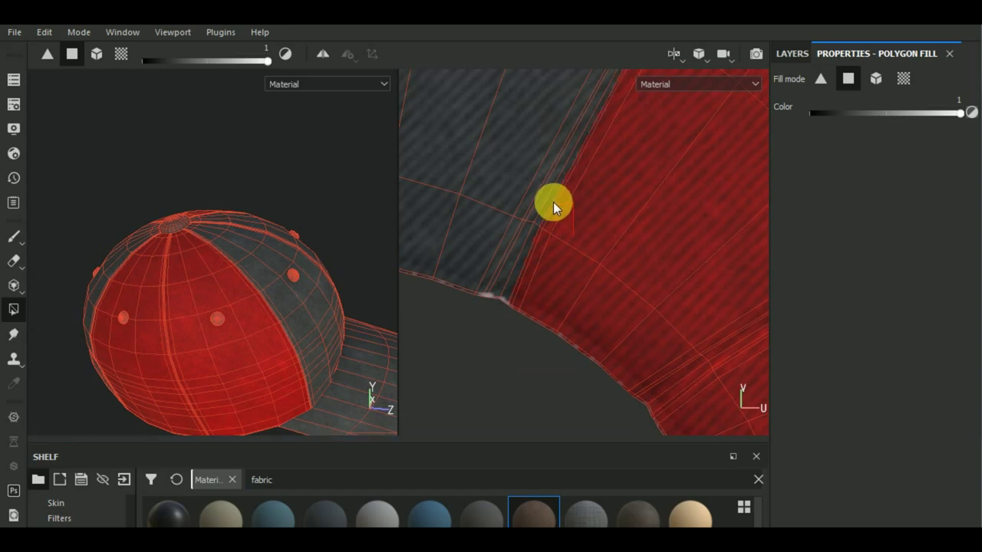
Fill the white seam strip on the red panel's lower edge with red and bring up the layer stack
scroll(554, 324, "down", 2)
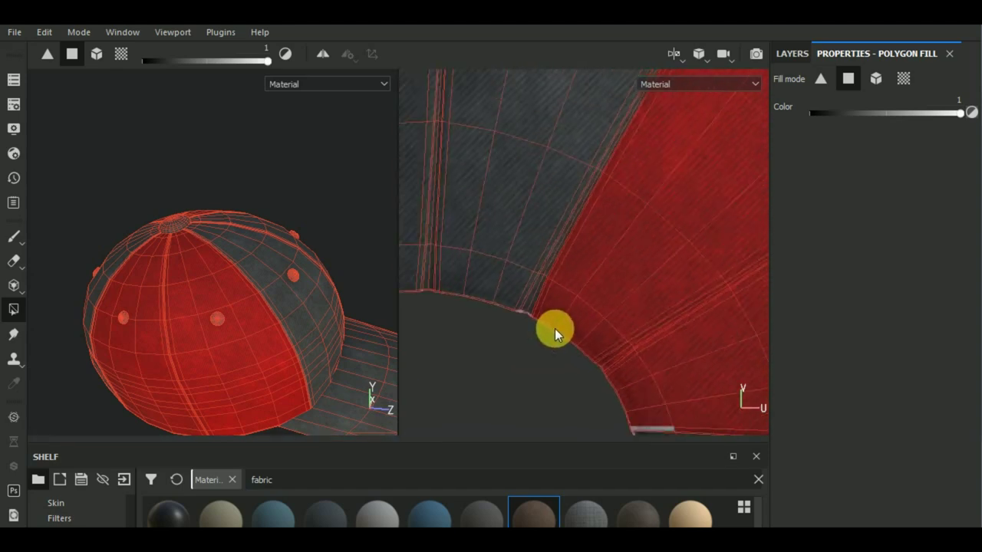
middle_click_drag(651, 366, 566, 327)
scroll(565, 327, "up", 2)
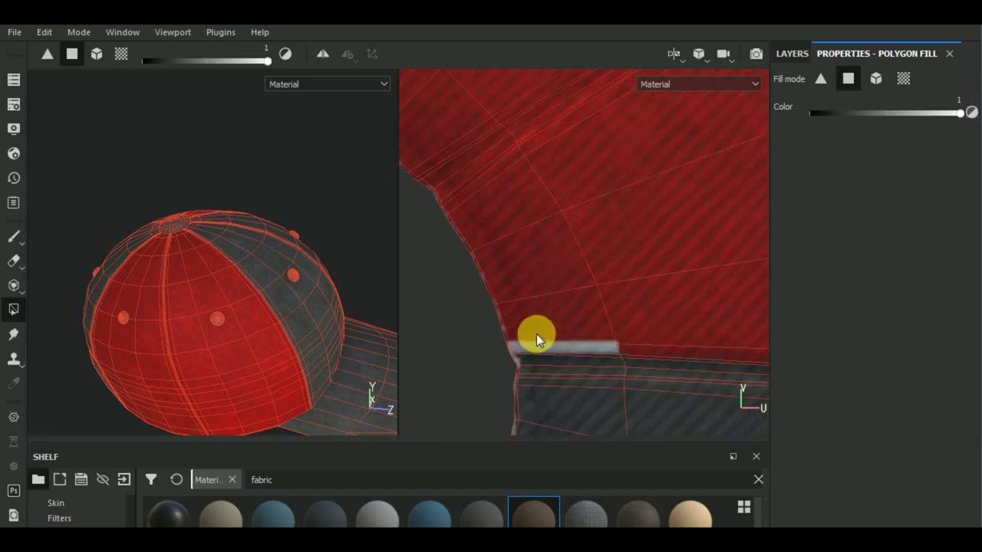
left_click(558, 350)
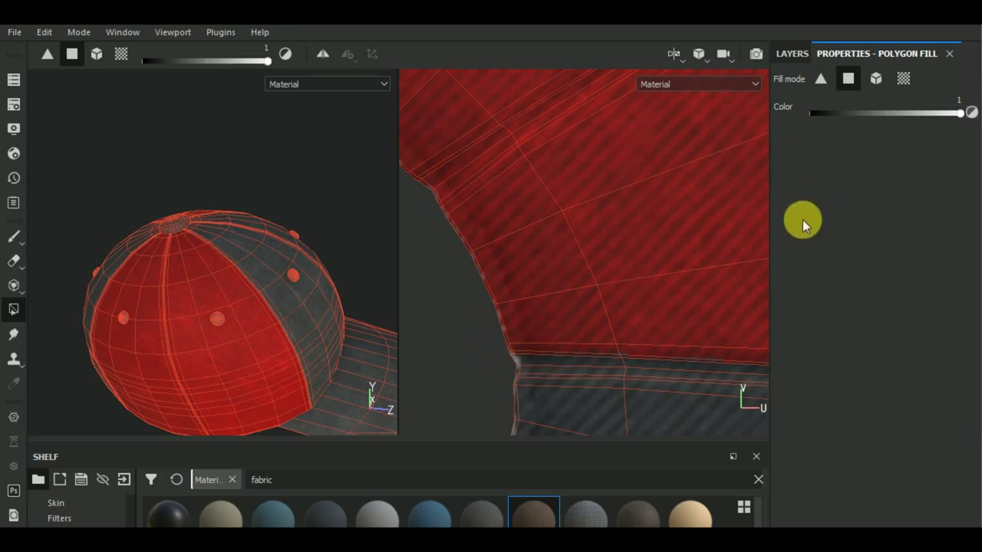
left_click(790, 52)
Fill a seam polygon on the base Fabric Soft Denim mask
left_click(822, 146)
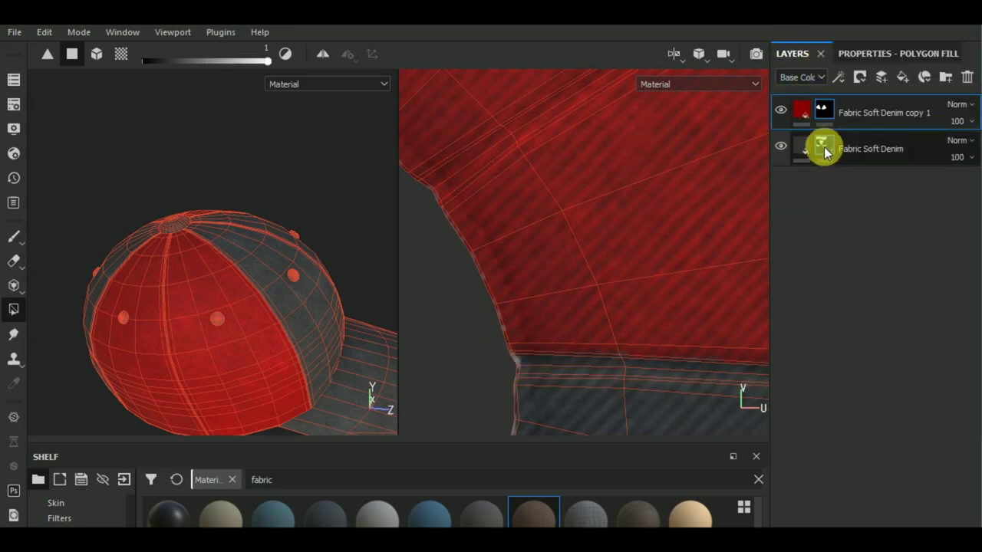
left_click(543, 383)
mouse_move(495, 415)
left_mouse_down("alt")
mouse_move(609, 350)
mouse_move(519, 298)
mouse_move(547, 294)
left_mouse_up("alt")
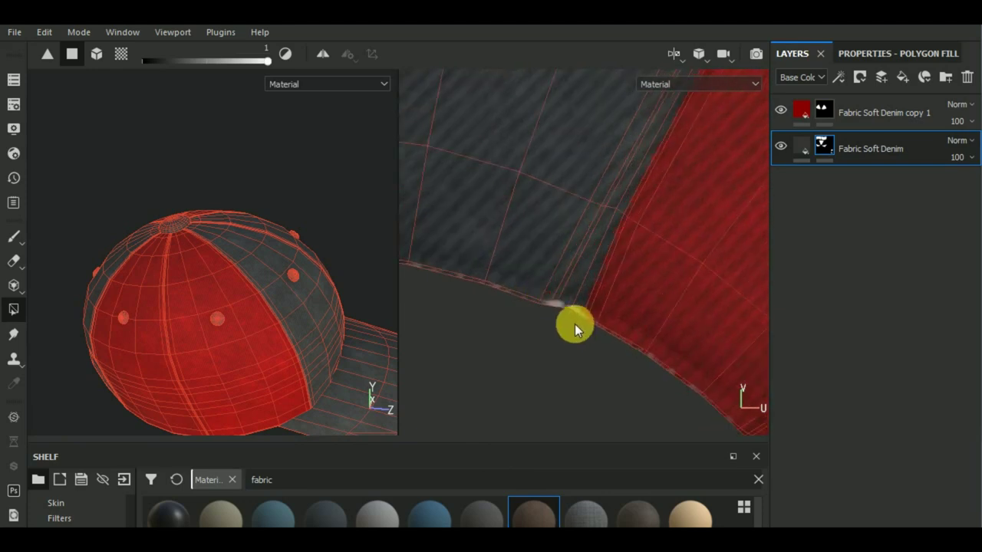
mouse_move(579, 329)
left_mouse_down("alt")
mouse_move(588, 268)
mouse_move(527, 296)
mouse_move(559, 294)
mouse_move(550, 272)
mouse_move(568, 253)
left_mouse_up("alt")
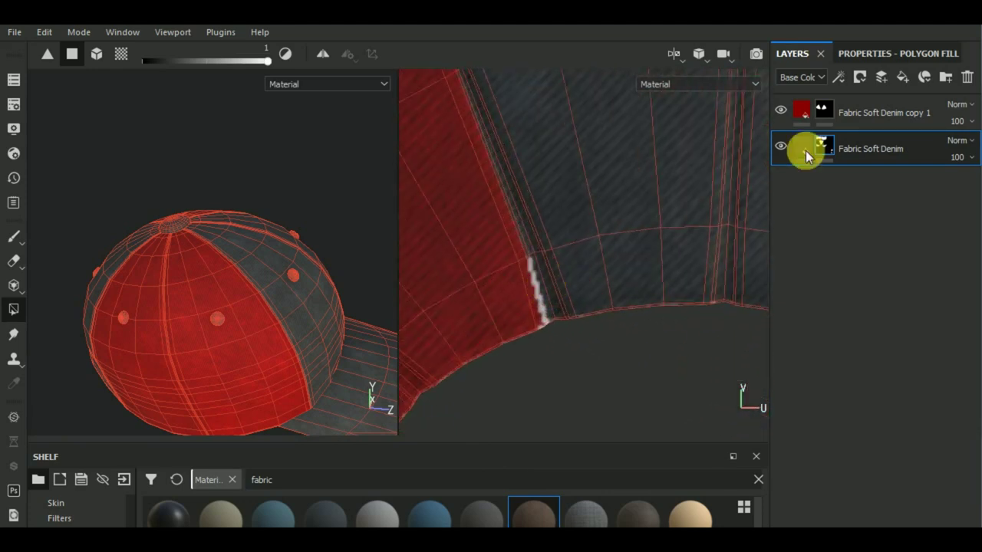
On the Fabric Soft Denim copy 1 mask, fill the stepped and upper-left seam strips with red
left_click(824, 114)
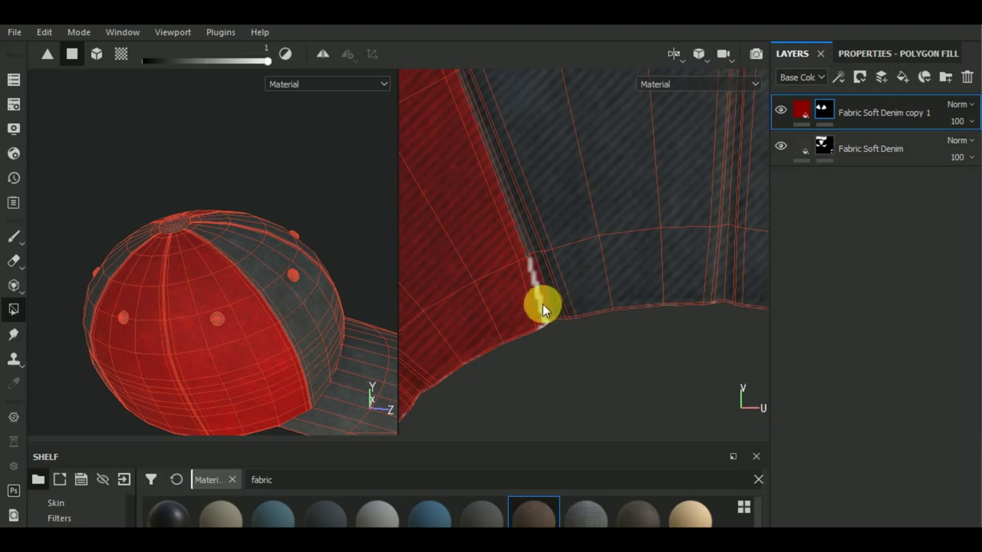
left_click_drag(542, 307, 542, 312)
mouse_move(546, 328)
left_mouse_down("alt")
mouse_move(559, 336)
mouse_move(619, 312)
mouse_move(603, 329)
mouse_move(544, 280)
mouse_move(568, 296)
left_mouse_up("alt")
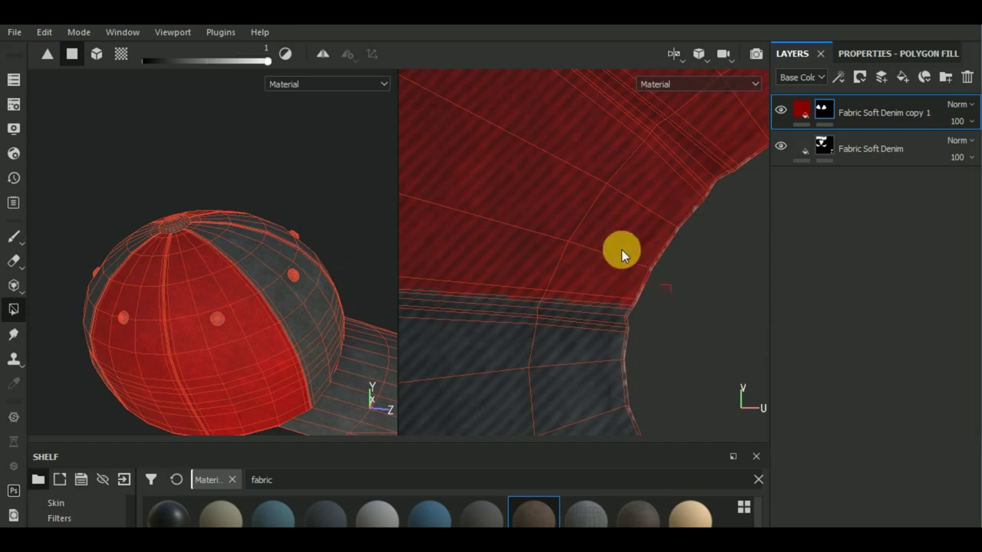
mouse_move(628, 241)
left_mouse_down("alt")
mouse_move(664, 275)
mouse_move(481, 267)
mouse_move(650, 320)
mouse_move(643, 313)
left_mouse_up("alt")
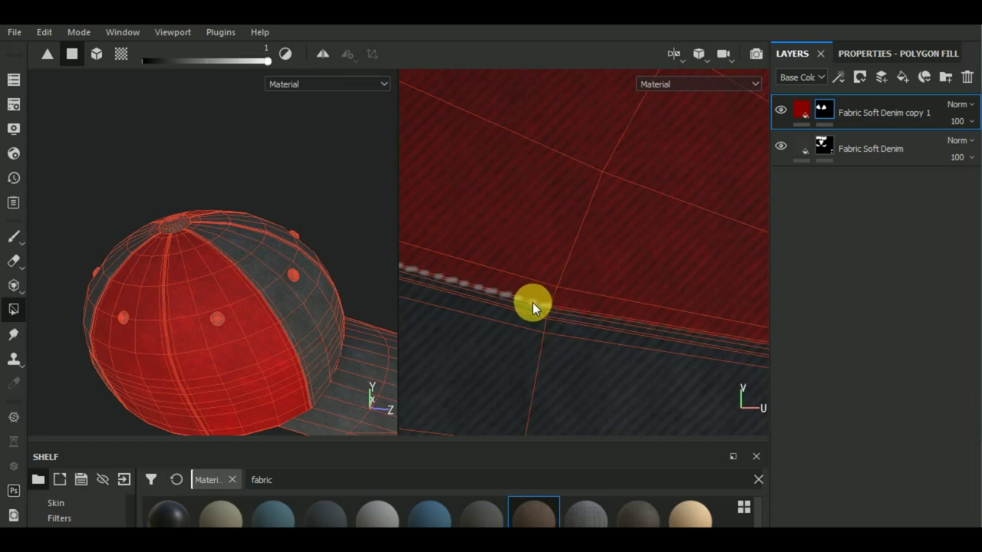
mouse_move(532, 302)
left_mouse_down("alt")
mouse_move(599, 294)
mouse_move(447, 247)
mouse_move(678, 328)
left_mouse_up("alt")
mouse_move(677, 329)
right_mouse_down("alt")
mouse_move(581, 312)
mouse_move(629, 323)
right_mouse_up("alt")
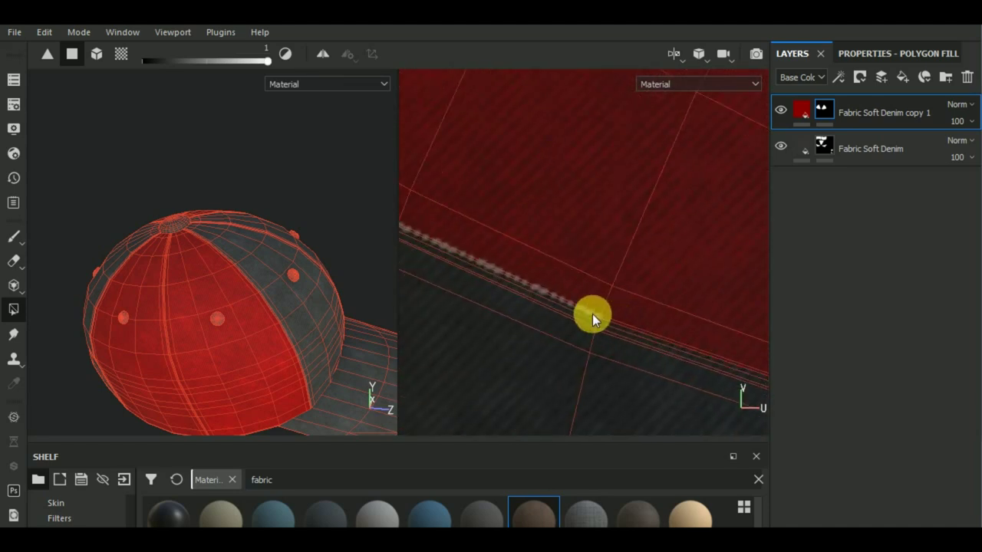
mouse_move(588, 318)
left_mouse_down("alt")
mouse_move(743, 331)
mouse_move(591, 304)
mouse_move(485, 239)
left_mouse_up("alt")
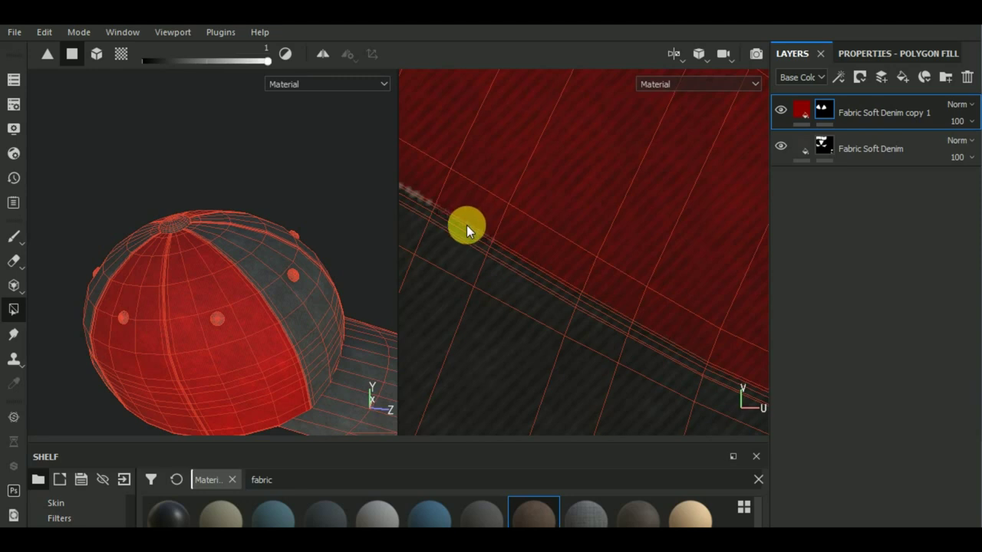
mouse_move(467, 228)
left_mouse_down("alt")
mouse_move(543, 248)
mouse_move(782, 344)
mouse_move(670, 325)
left_mouse_up("alt")
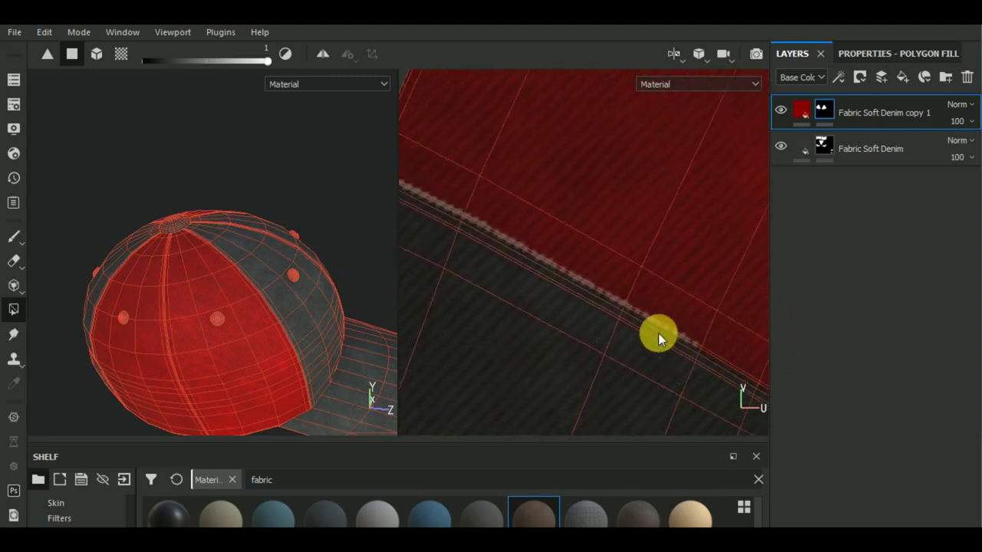
mouse_move(659, 332)
right_mouse_down("alt")
mouse_move(598, 351)
mouse_move(632, 314)
mouse_move(604, 293)
mouse_move(657, 314)
mouse_move(476, 221)
mouse_move(546, 283)
right_mouse_up("alt")
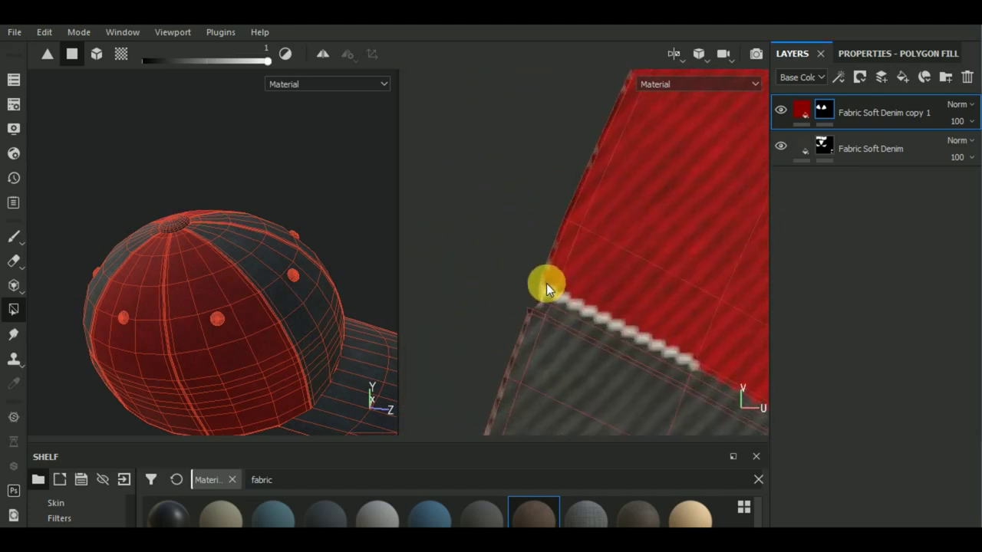
left_click(565, 299)
left_click(548, 293)
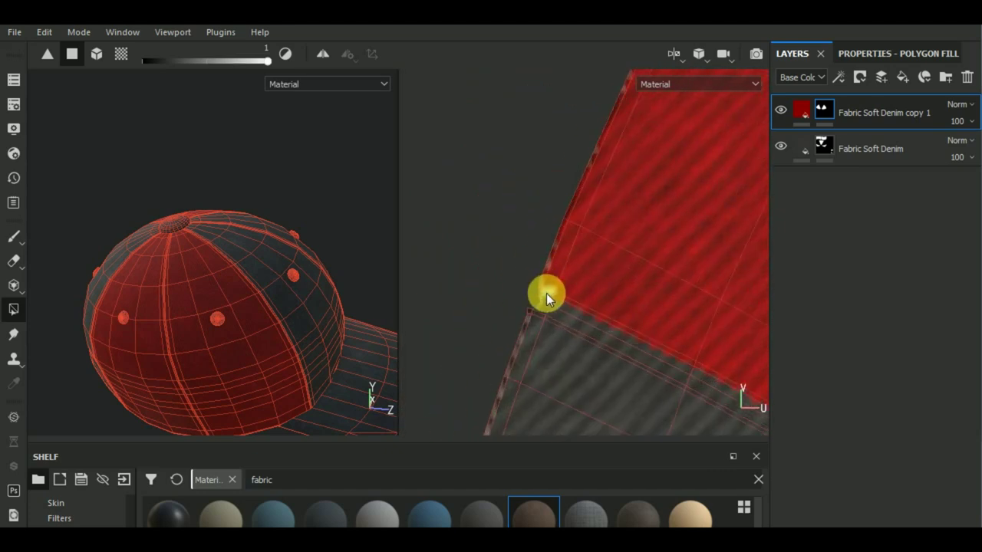
left_click(554, 290)
Pan to the fan-shaped panel islands, then return to the single 3D view of the cap
scroll(527, 288, "down", 5)
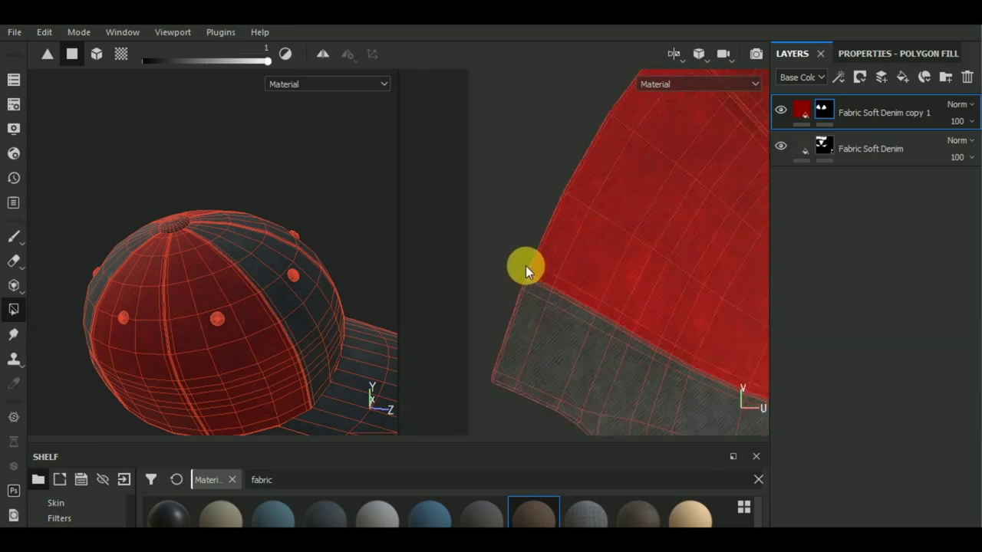
mouse_move(650, 354)
middle_mouse_down()
mouse_move(532, 197)
mouse_move(697, 287)
mouse_move(566, 368)
mouse_move(658, 314)
mouse_move(485, 397)
mouse_move(563, 373)
mouse_move(575, 265)
mouse_move(526, 215)
mouse_move(682, 337)
mouse_move(583, 296)
mouse_move(613, 287)
middle_mouse_up()
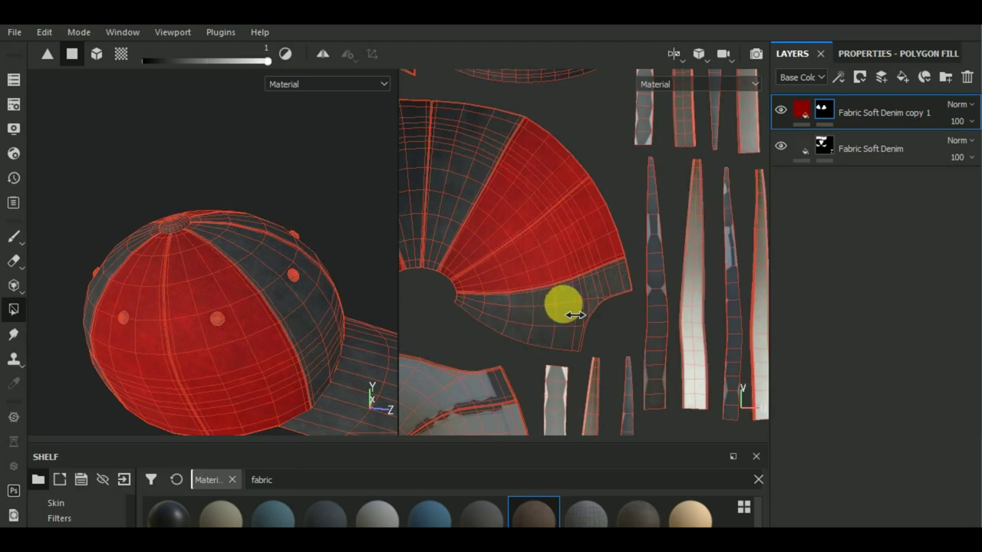
middle_click_drag(561, 307, 567, 268)
key("F2")
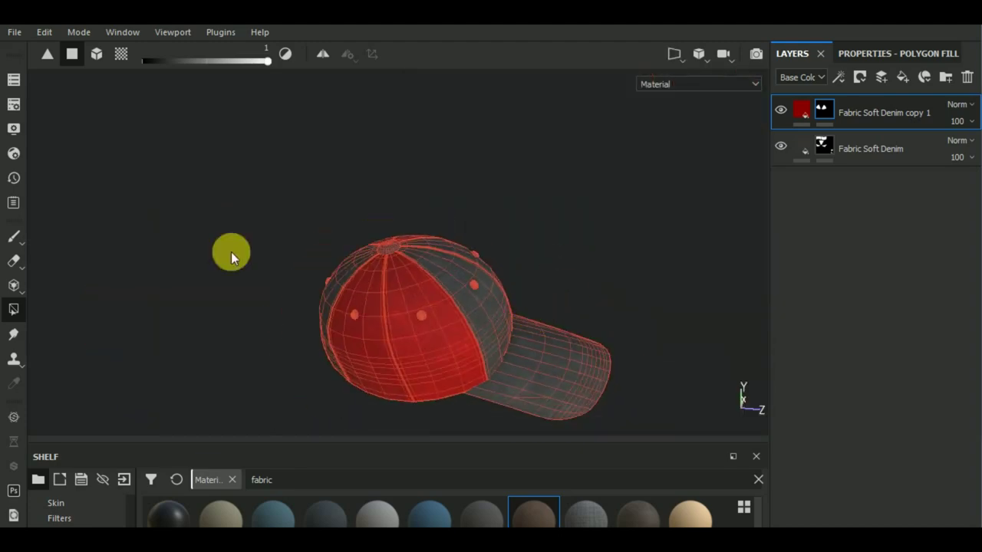
Orbit and zoom in on the red panel's side seam with the paint brush active
left_click(13, 237)
mouse_move(565, 240)
left_mouse_down("alt")
mouse_move(650, 368)
mouse_move(714, 305)
mouse_move(665, 291)
mouse_move(619, 300)
mouse_move(611, 325)
mouse_move(292, 331)
mouse_move(276, 287)
mouse_move(576, 393)
left_mouse_up("alt")
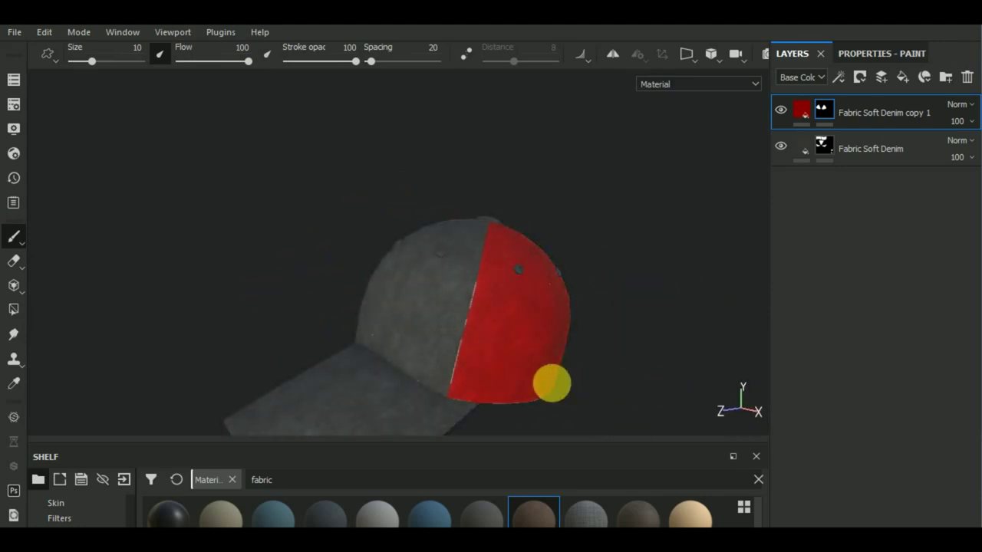
scroll(456, 285, "up", 2)
scroll(614, 204, "up", 2)
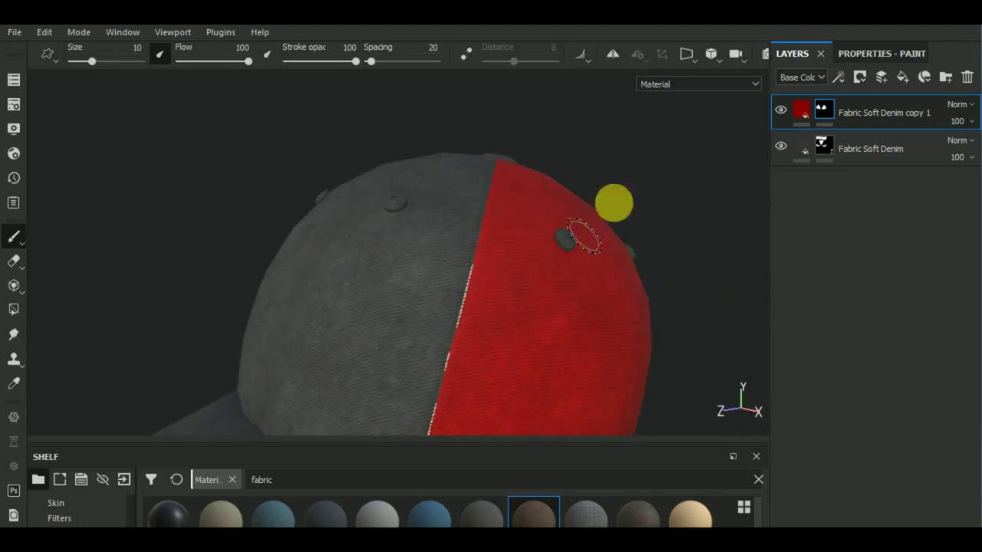
Fill the white stitch dots along the seam red with Polygon Fill in the 3D/UV split view
left_click(683, 58)
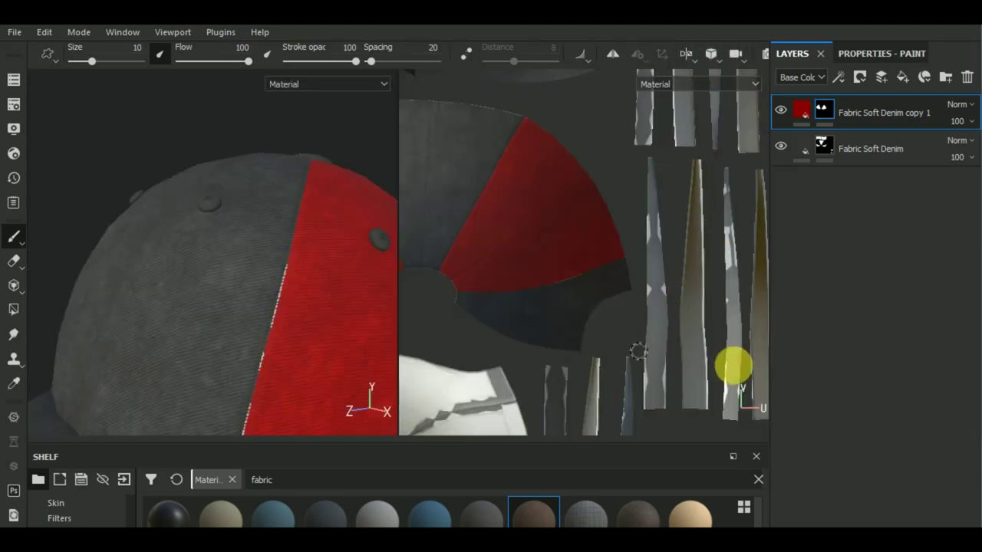
left_click(14, 310)
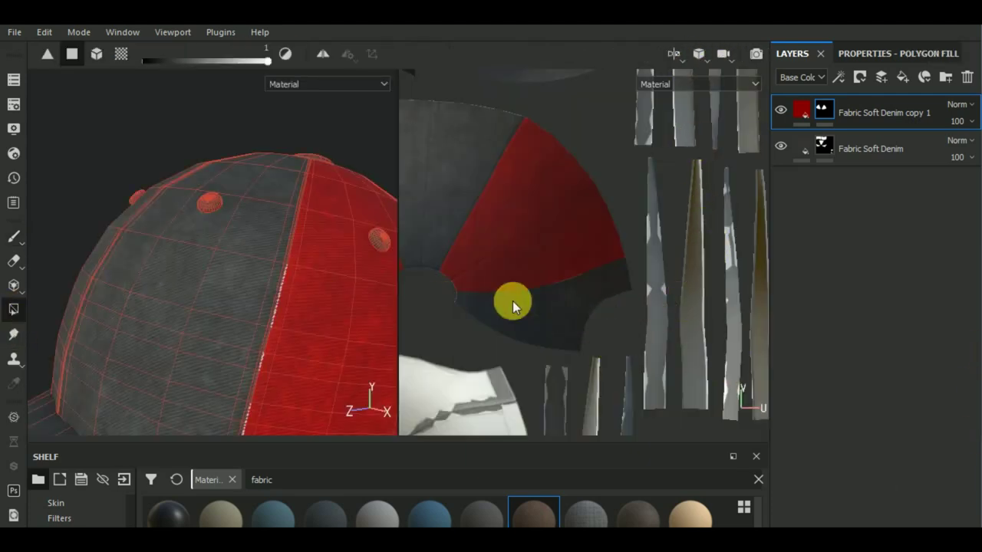
middle_click_drag(519, 299, 566, 339)
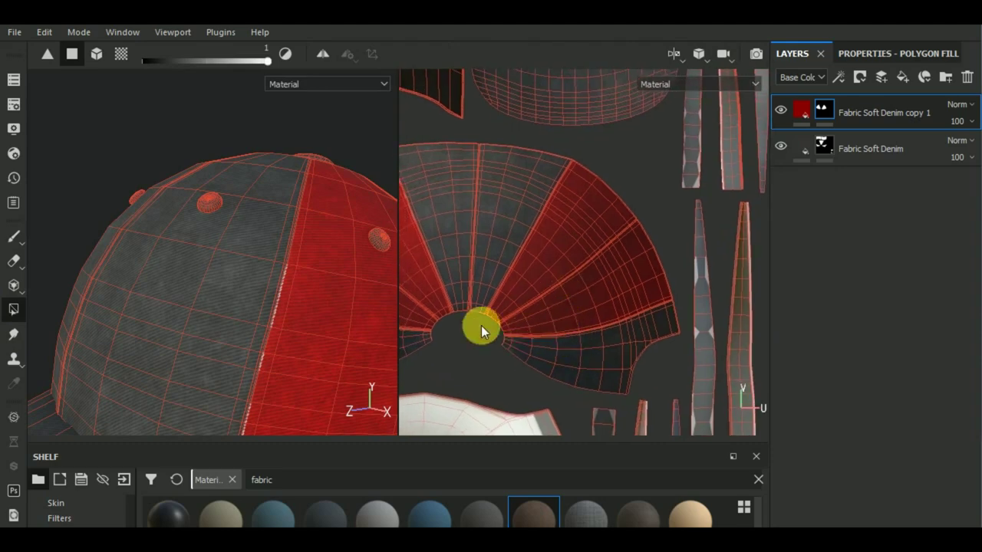
scroll(481, 325, "up", 2)
scroll(510, 208, "up", 2)
scroll(513, 203, "up", 2)
scroll(543, 192, "up", 1)
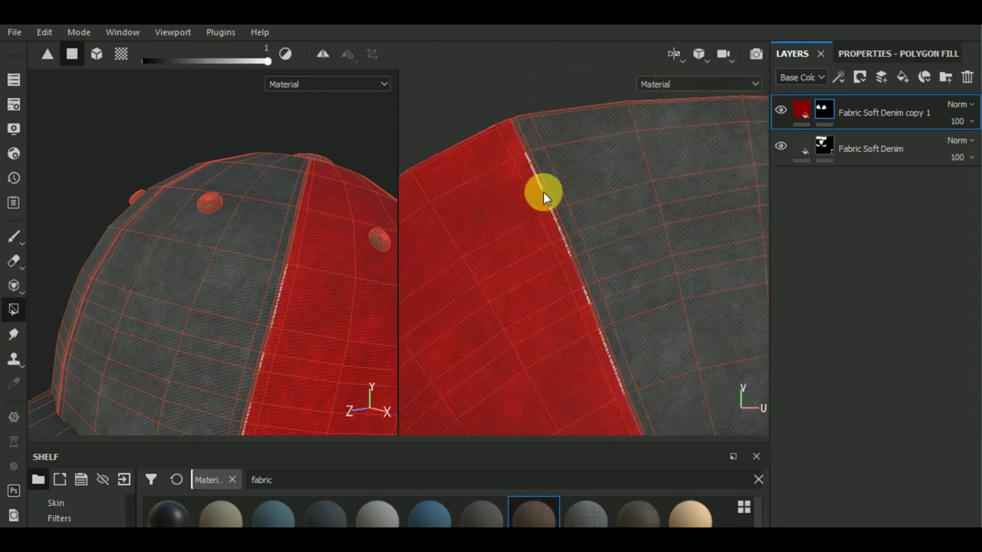
scroll(540, 183, "up", 1)
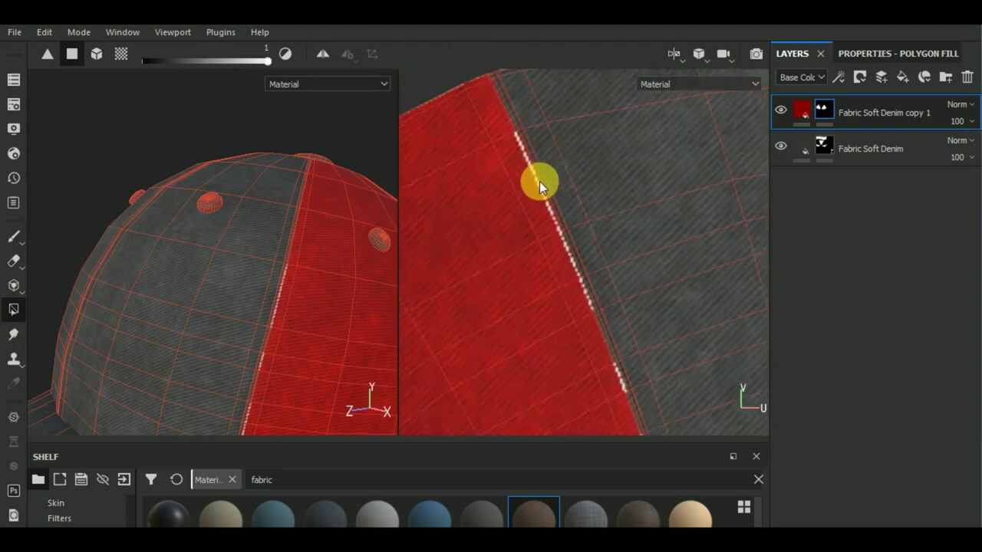
scroll(540, 181, "up", 1)
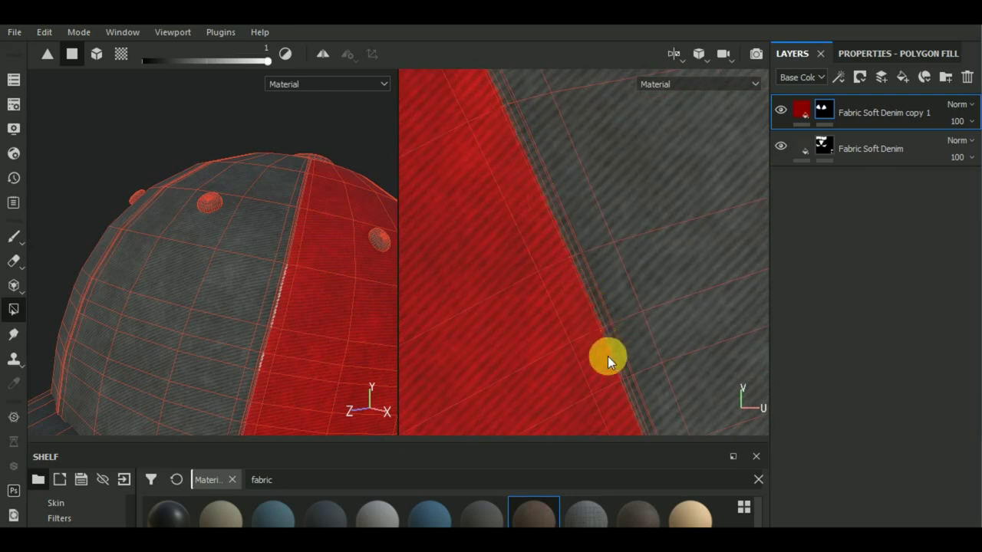
scroll(541, 173, "up", 1)
scroll(565, 249, "up", 1)
left_click_drag(589, 251, 612, 372)
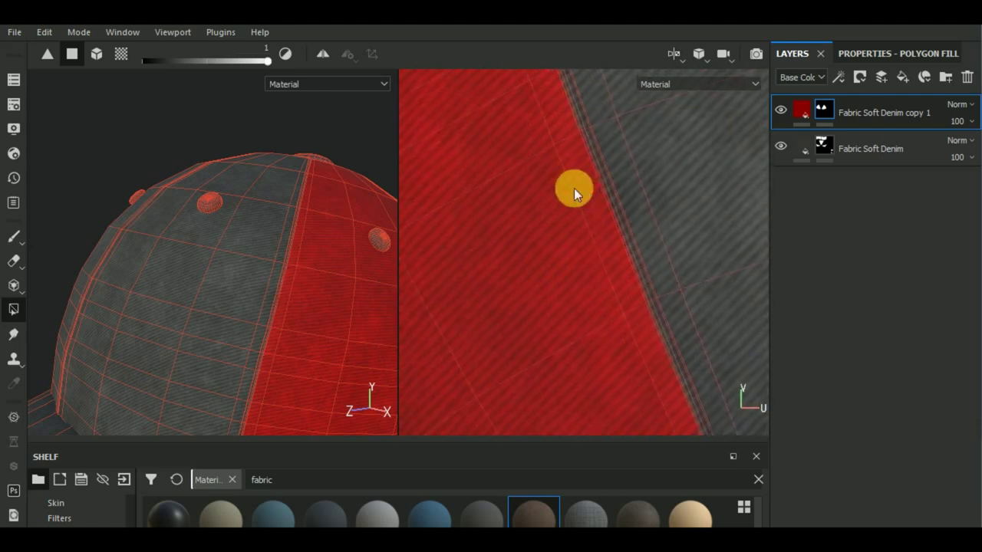
scroll(636, 269, "down", 3)
scroll(636, 269, "down", 3)
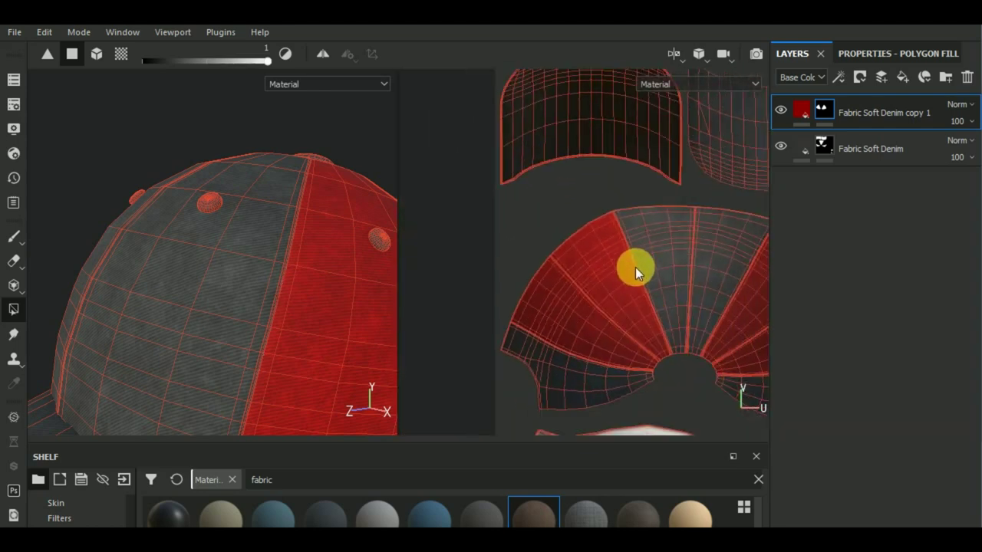
Return to the paint brush and single 3D view, then orbit the cap to check the seam
left_click(17, 242)
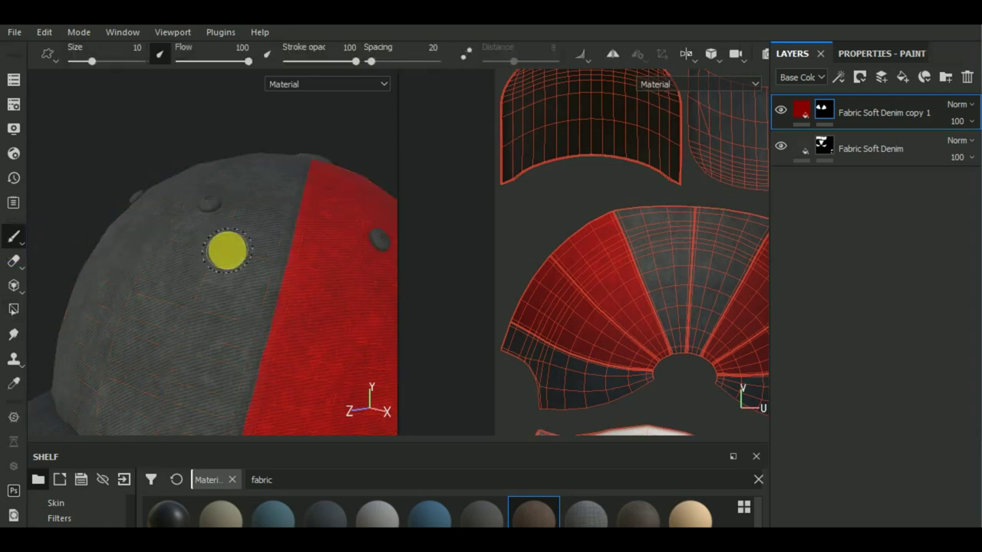
key("F2")
scroll(306, 254, "down", 3)
scroll(430, 276, "down", 3)
mouse_move(517, 290)
left_mouse_down()
mouse_move(411, 394)
mouse_move(504, 291)
mouse_move(609, 289)
mouse_move(767, 341)
mouse_move(550, 305)
mouse_move(631, 362)
mouse_move(634, 335)
left_mouse_up()
middle_click_drag(633, 336, 428, 390)
mouse_move(428, 390)
left_mouse_down()
mouse_move(445, 358)
mouse_move(466, 373)
left_mouse_up()
mouse_move(466, 373)
right_mouse_down("shift")
mouse_move(361, 390)
mouse_move(437, 393)
right_mouse_up("shift")
left_click_drag(436, 393, 406, 403)
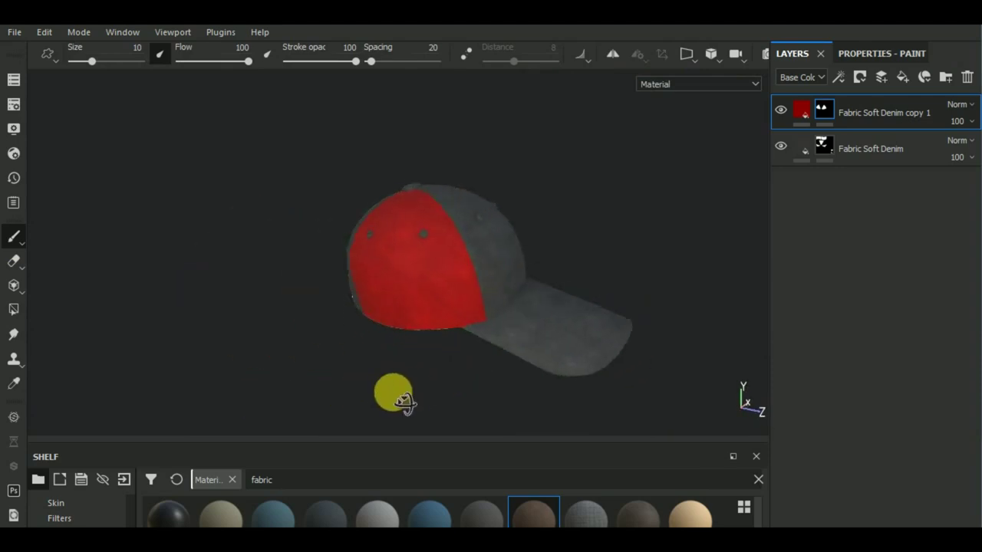
Set the copy layer's Denim Color to light grey (0.641 RGB), turning the front panels pale
left_click(802, 112)
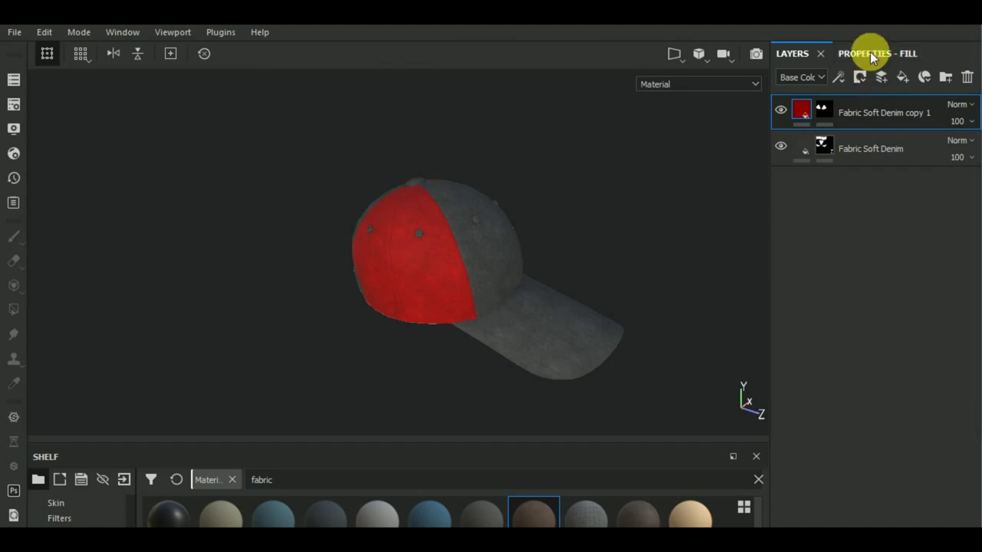
left_click(870, 52)
left_click(869, 491)
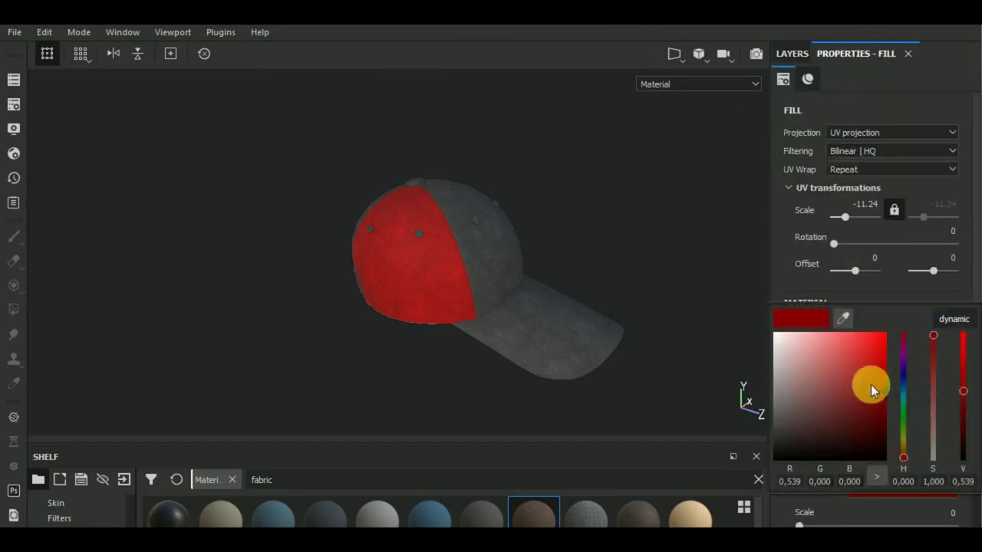
mouse_move(874, 390)
left_mouse_down()
mouse_move(794, 391)
mouse_move(764, 379)
left_mouse_up()
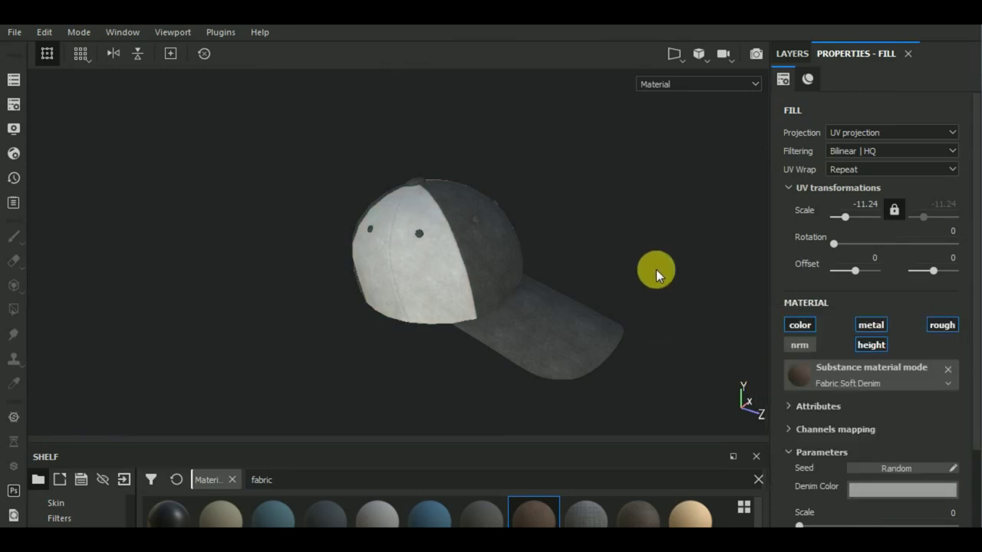
mouse_move(657, 272)
left_mouse_down("alt")
mouse_move(583, 356)
mouse_move(611, 271)
left_mouse_up("alt")
mouse_move(668, 329)
left_mouse_down("alt")
mouse_move(599, 307)
mouse_move(569, 357)
mouse_move(596, 226)
mouse_move(642, 230)
left_mouse_up("alt")
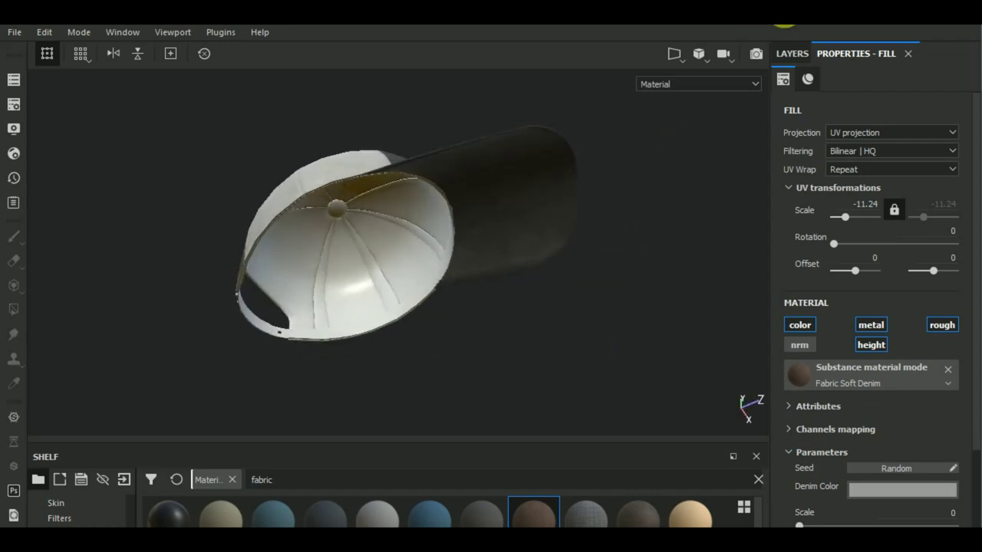
left_click(786, 55)
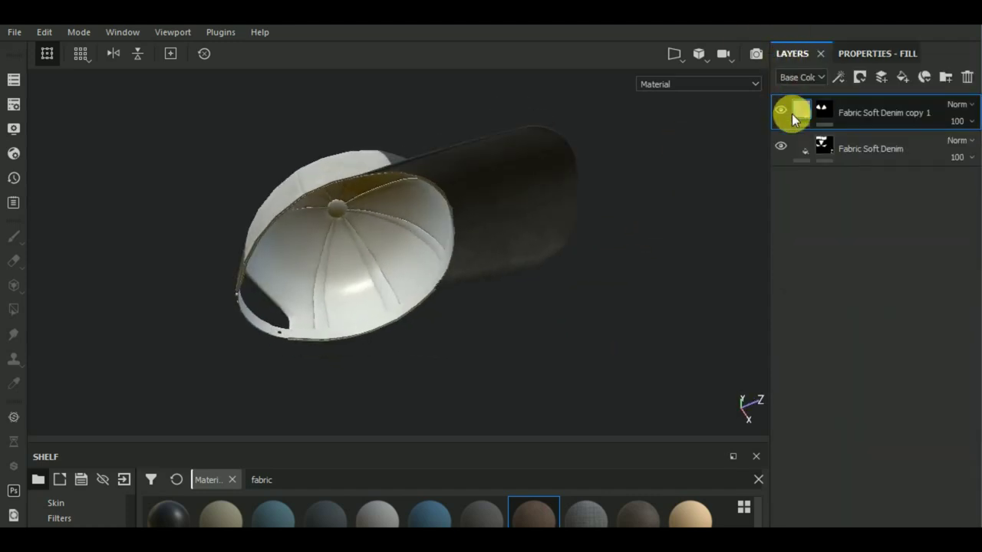
Fill the four inner seam strips into the copy layer's mask using mesh-mode Polygon Fill
left_click(827, 117)
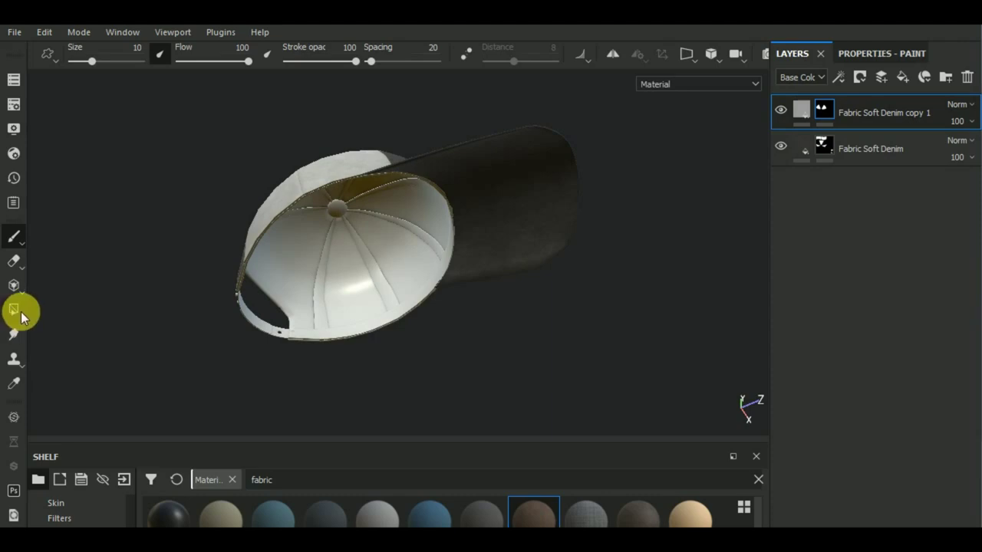
left_click(14, 310)
left_click(882, 53)
left_click(875, 78)
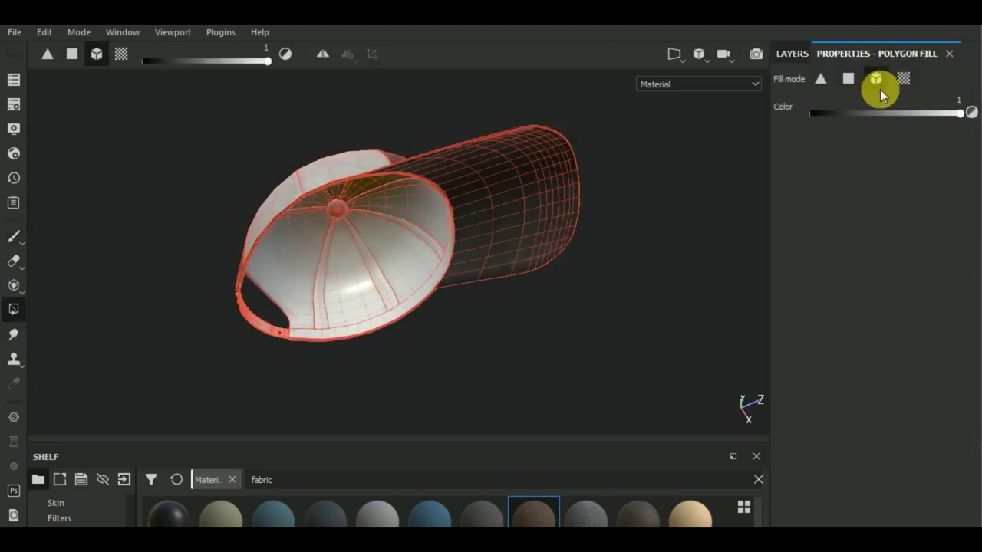
scroll(408, 308, "up", 3)
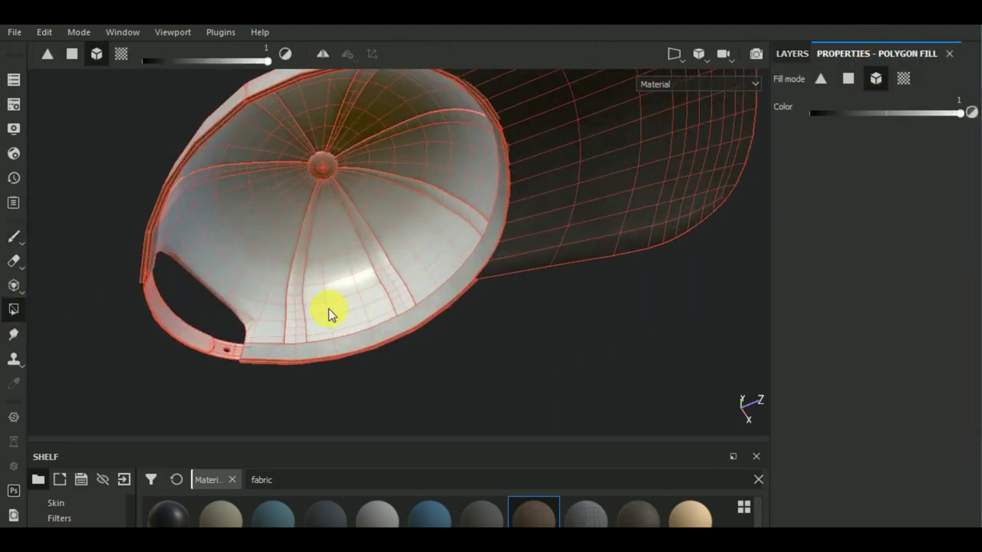
left_click(296, 318)
left_click(404, 293)
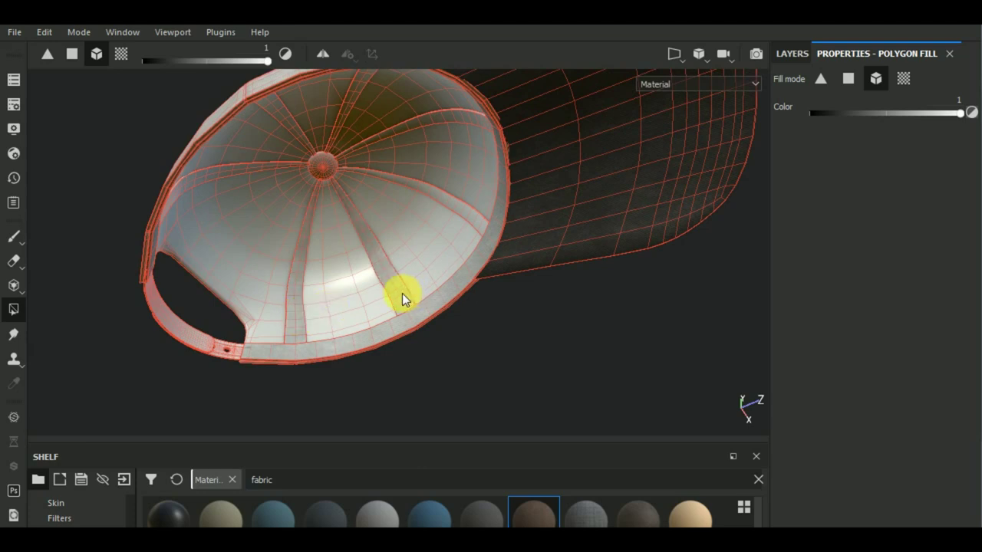
left_click(423, 124)
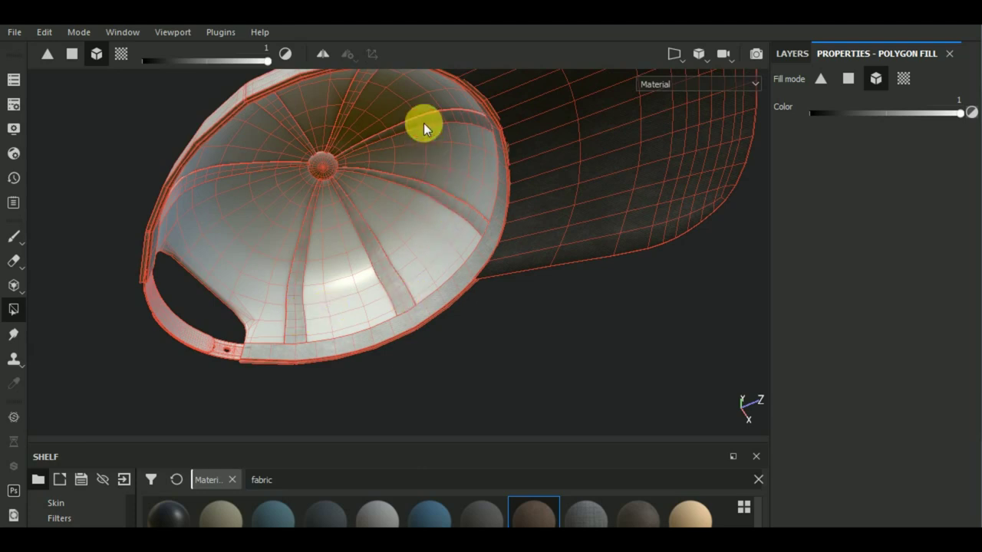
left_click(263, 167)
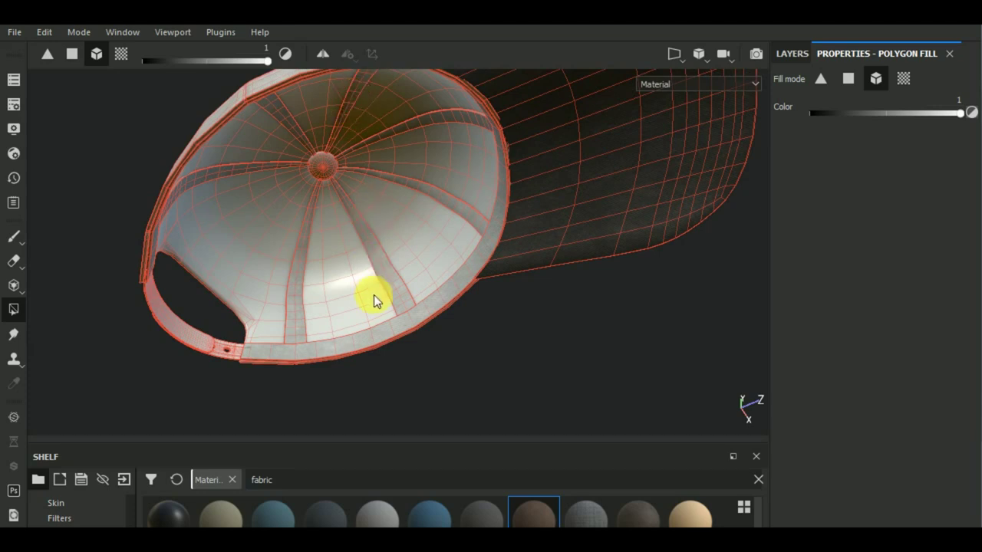
Fill the cap's inner lining into the base Fabric Soft Denim mask for dark denim
key("f")
scroll(374, 296, "down", 2)
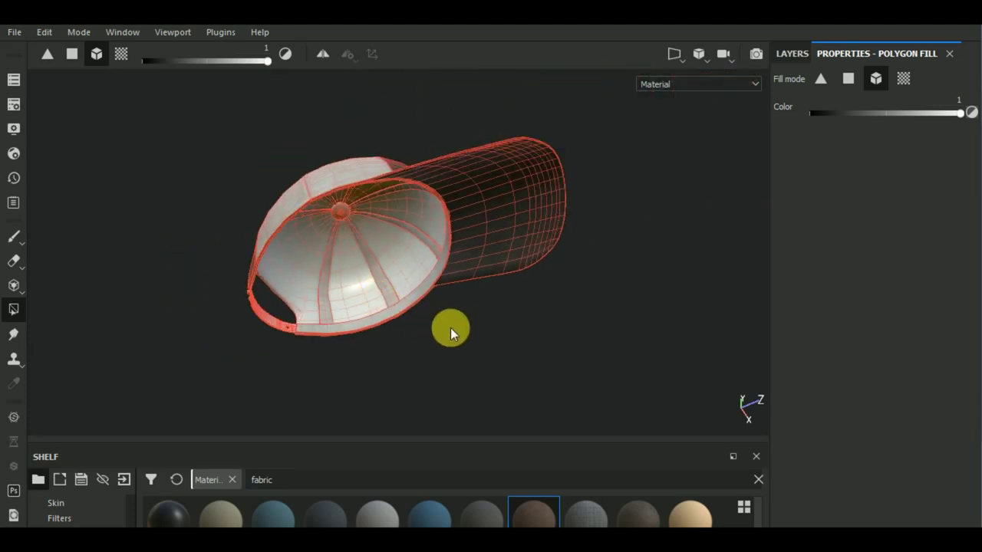
mouse_move(433, 352)
left_mouse_down("alt")
mouse_move(499, 340)
mouse_move(537, 379)
mouse_move(449, 356)
left_mouse_up("alt")
scroll(449, 338, "up", 2)
scroll(449, 319, "up", 1)
left_click(792, 53)
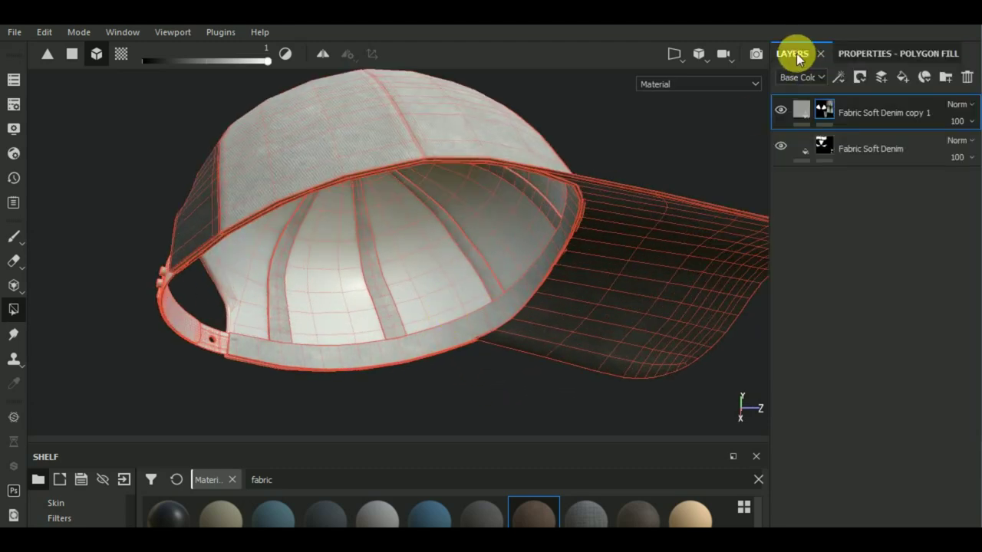
left_click(830, 147)
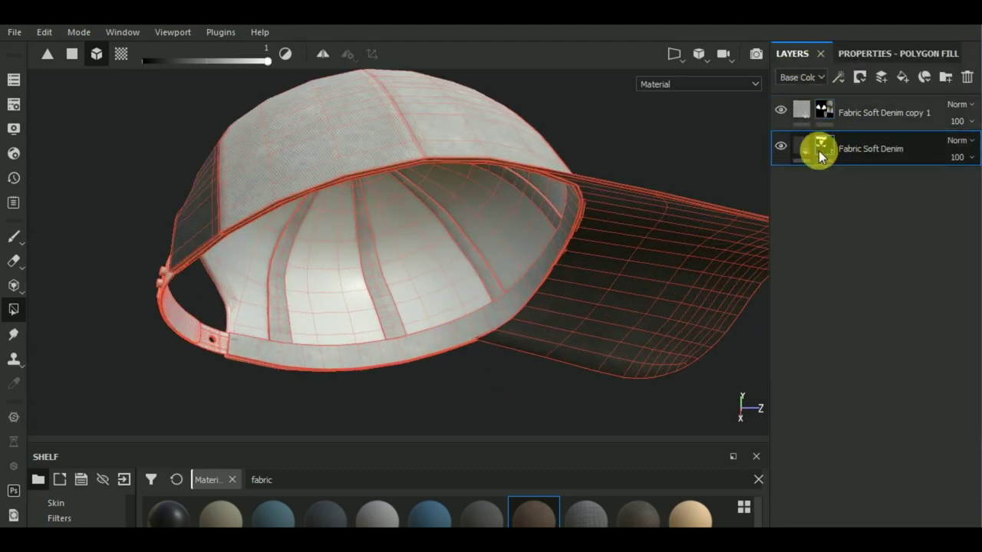
left_click(450, 285)
scroll(450, 285, "down", 4)
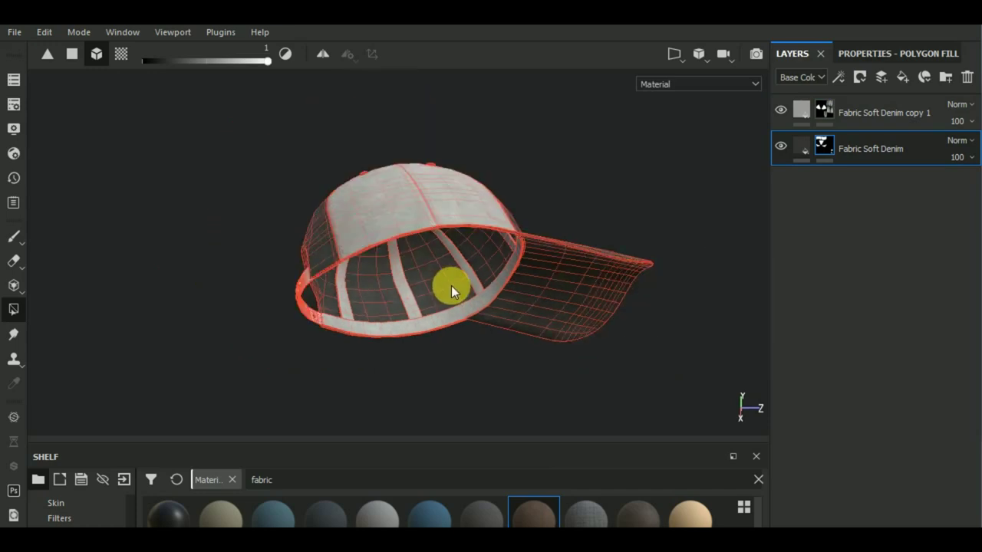
mouse_move(490, 394)
left_mouse_down("alt")
mouse_move(509, 471)
mouse_move(498, 305)
mouse_move(488, 293)
left_mouse_up("alt")
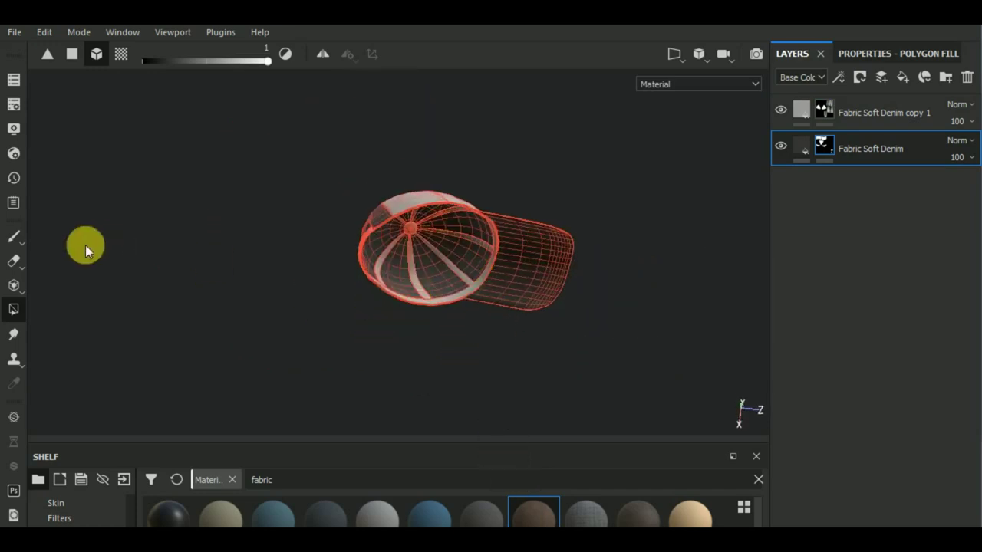
Search 'alumi' and add an Aluminium Pure layer with a black mask
left_click(16, 236)
mouse_move(455, 397)
left_mouse_down("alt")
mouse_move(401, 353)
mouse_move(308, 429)
mouse_move(498, 406)
mouse_move(511, 513)
mouse_move(502, 518)
left_mouse_up("alt")
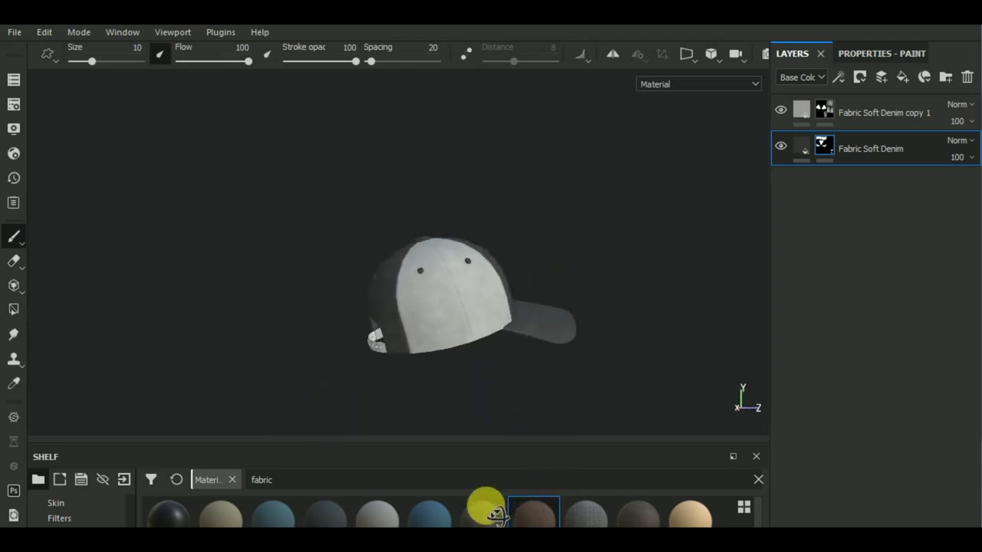
mouse_move(285, 484)
left_mouse_down()
mouse_move(209, 481)
mouse_move(529, 416)
mouse_move(888, 256)
left_mouse_up()
type("alumi")
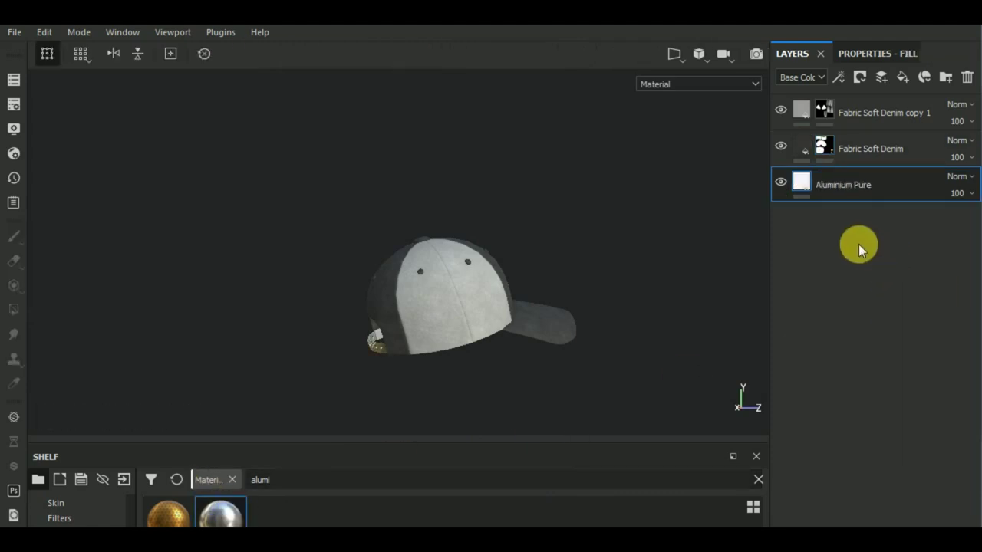
left_click(859, 79)
left_click(862, 112)
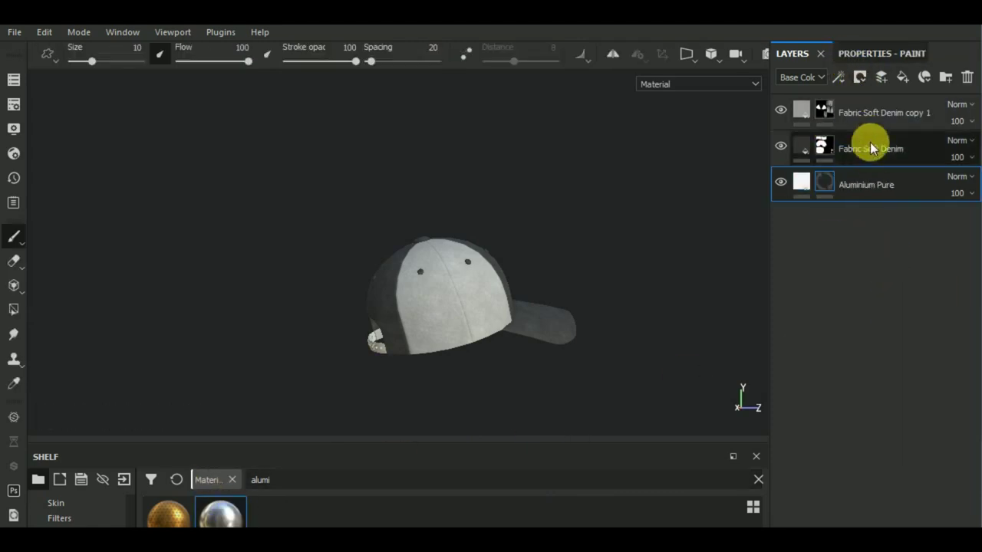
Select Polygon Fill and orbit the cap to view its inside and rear
left_click(13, 309)
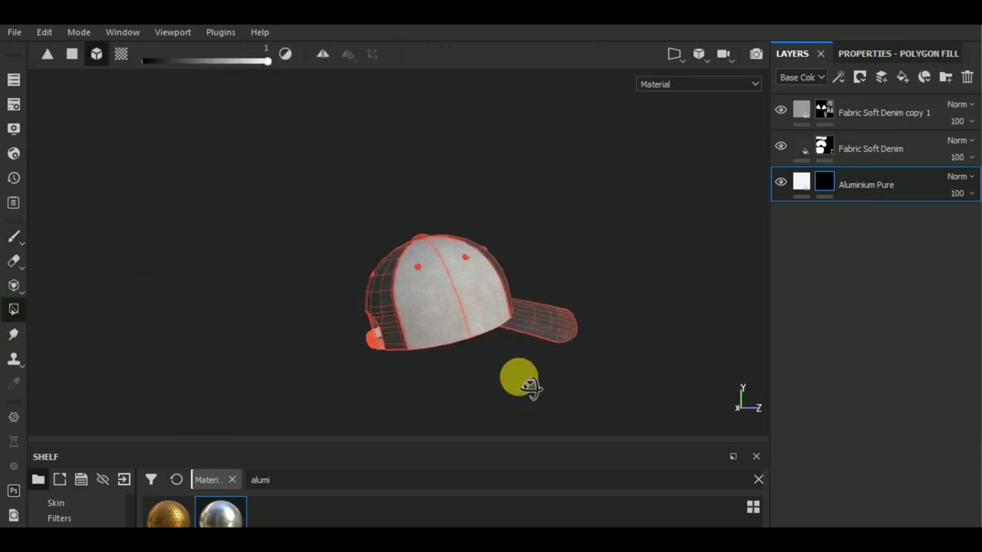
mouse_move(517, 383)
left_mouse_down("alt")
mouse_move(460, 265)
mouse_move(402, 251)
left_mouse_up("alt")
scroll(395, 251, "up", 5)
scroll(395, 251, "up", 5)
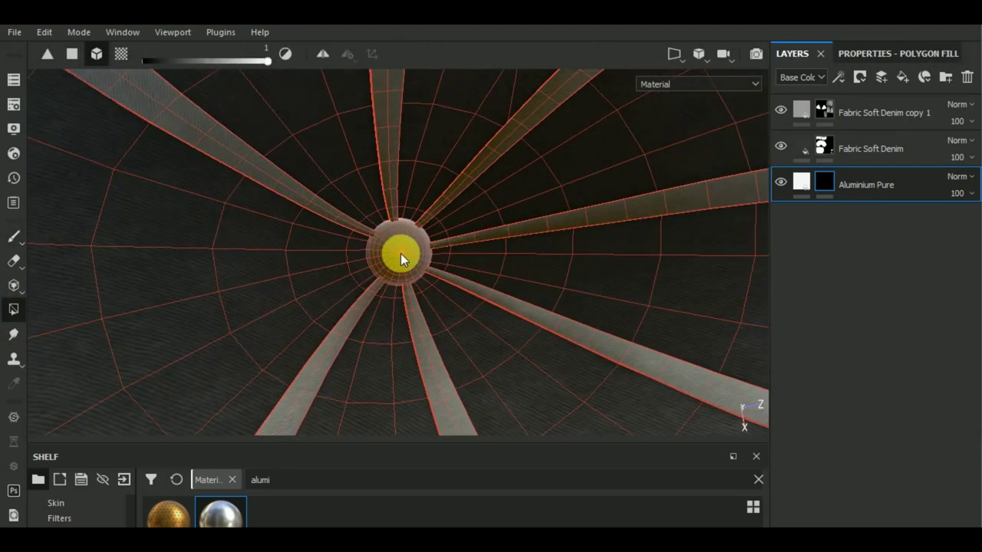
scroll(407, 262, "down", 3)
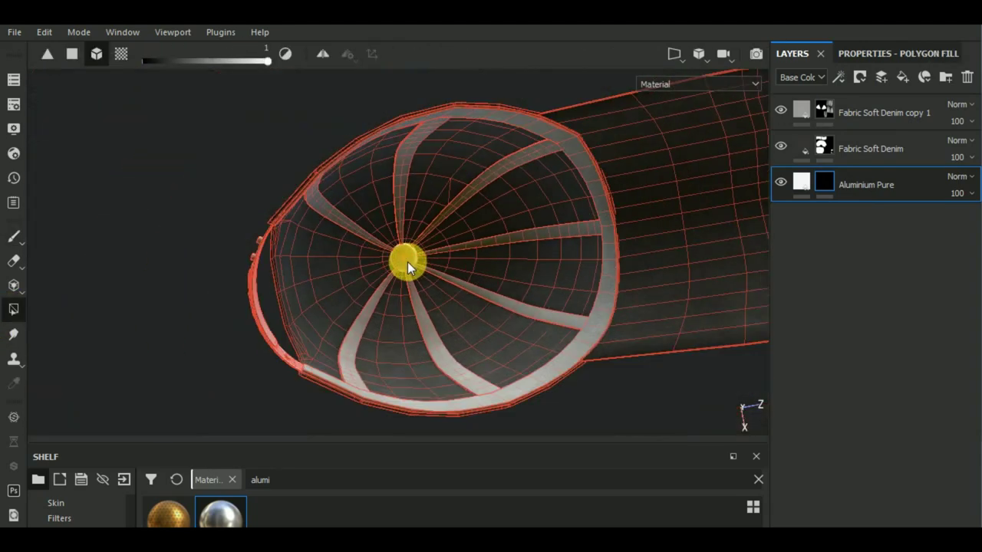
scroll(415, 262, "down", 5)
mouse_move(423, 262)
left_mouse_down("alt")
mouse_move(560, 375)
mouse_move(565, 456)
mouse_move(693, 471)
mouse_move(619, 432)
left_mouse_up("alt")
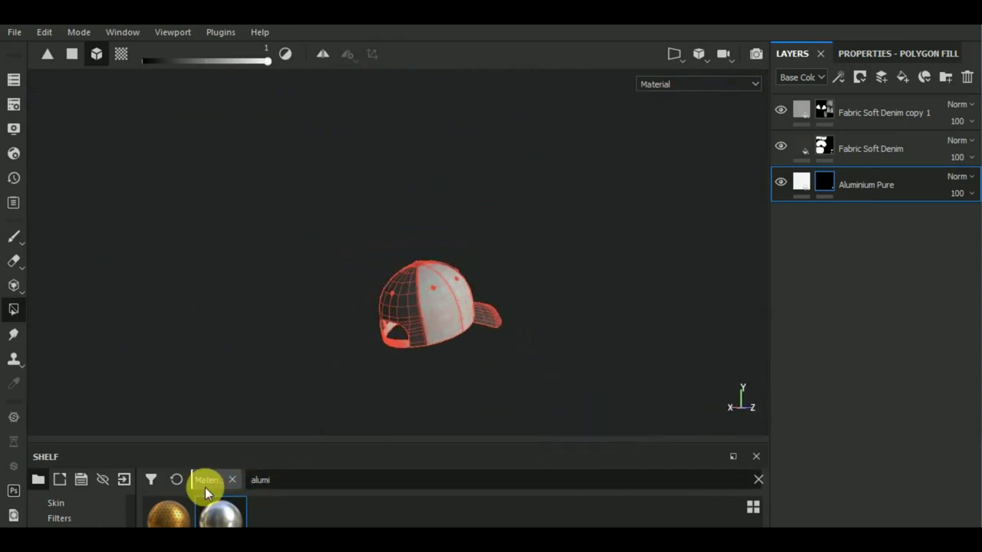
Search 'plastic' and add the blue Plastic Matte Pure material as a new layer
key("BackSpace")
key("BackSpace")
key("BackSpace")
type("plas")
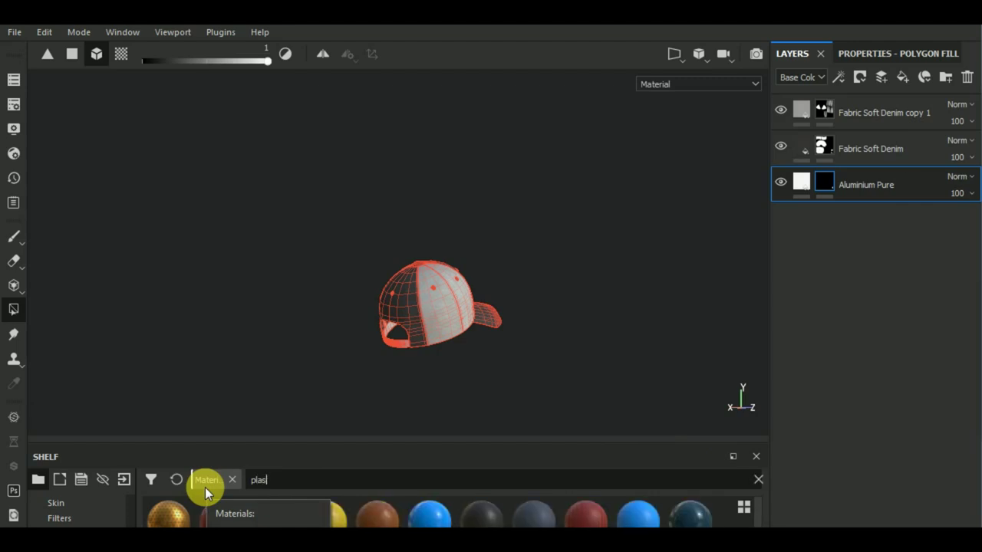
type("tic")
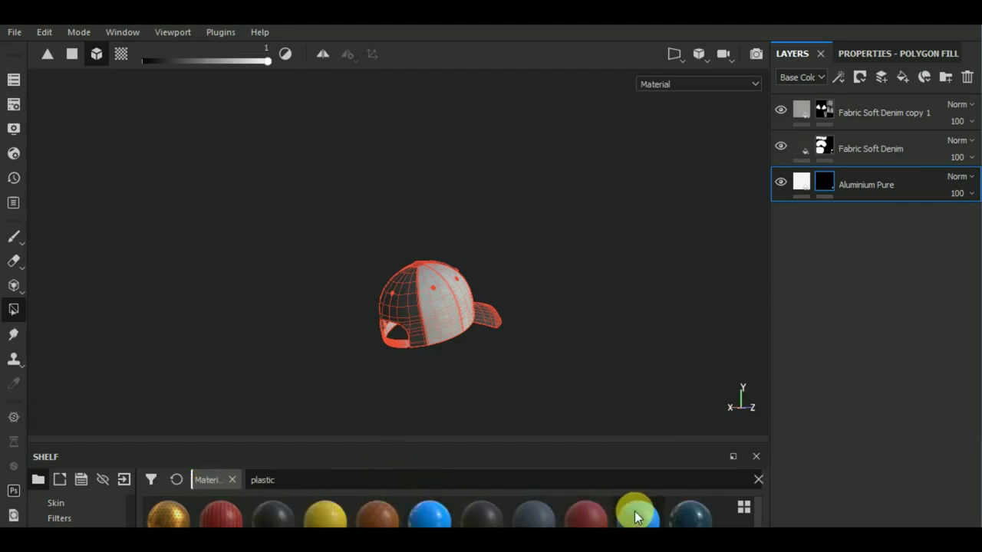
left_click_drag(637, 513, 856, 263)
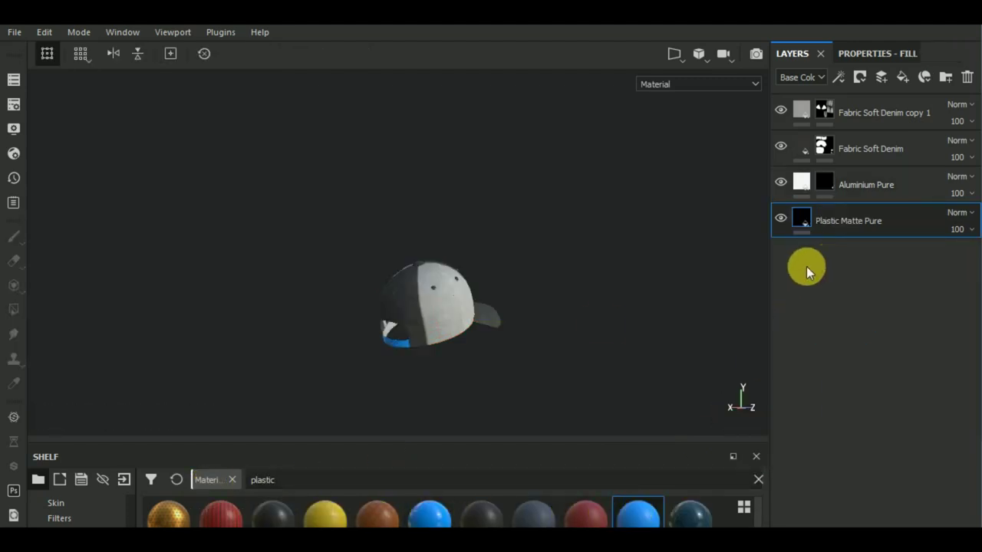
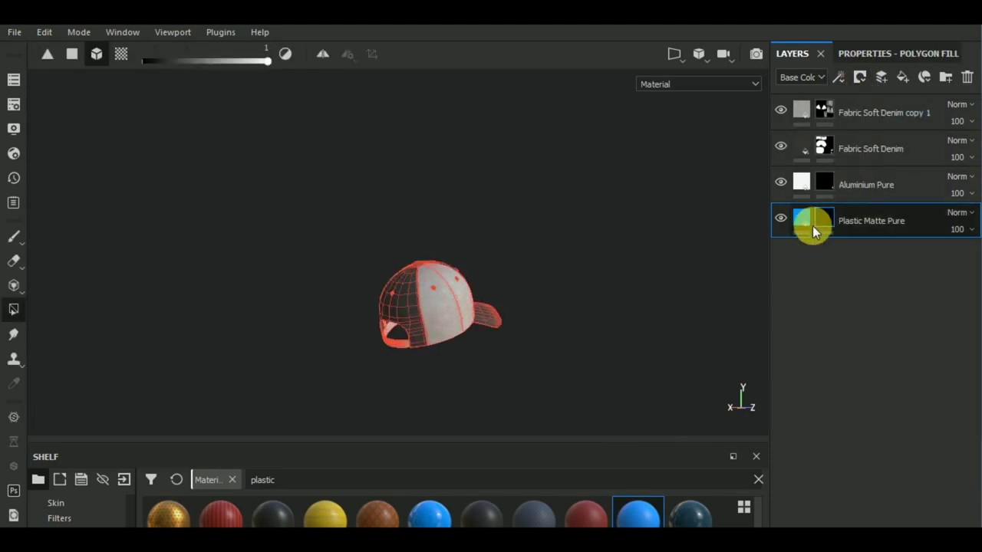
Change the Plastic Matte Pure base colour from bright blue to near-black (0.032)
left_click(882, 54)
left_click(849, 441)
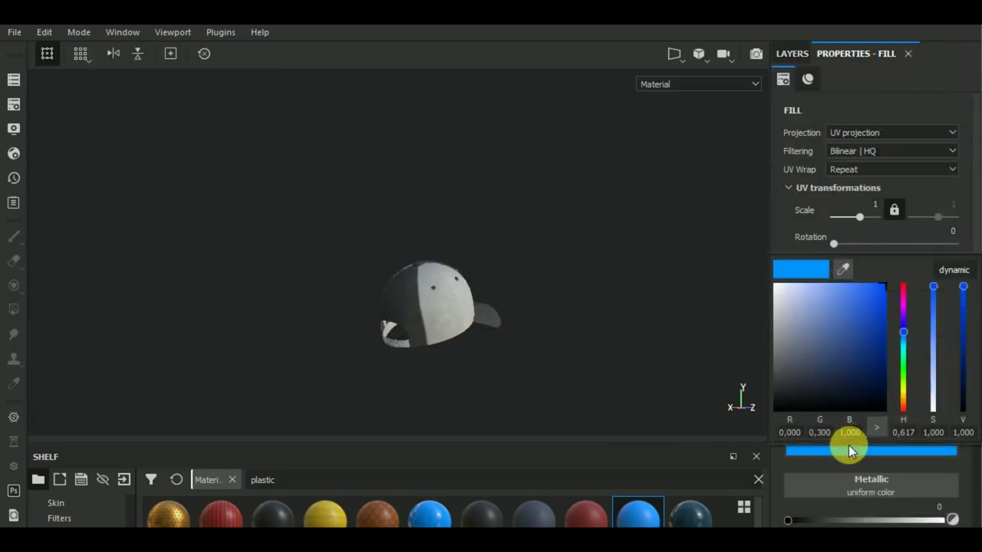
mouse_move(803, 387)
left_mouse_down()
mouse_move(772, 380)
mouse_move(765, 389)
left_mouse_up()
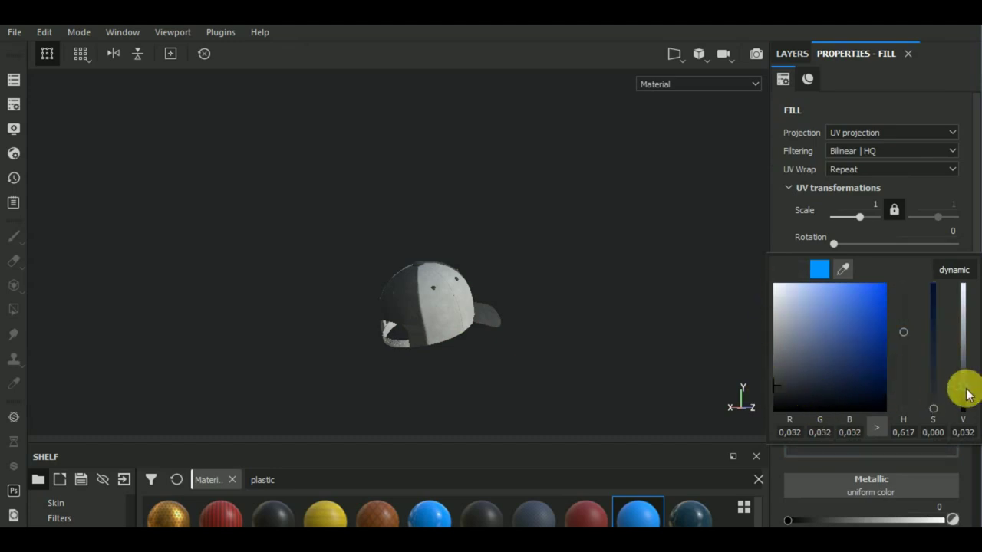
left_click_drag(909, 336, 895, 408)
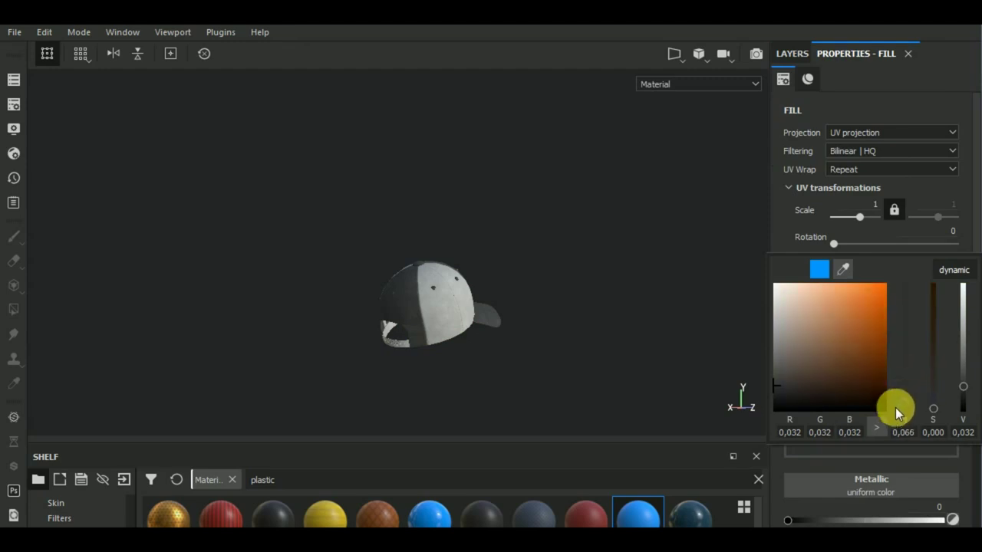
left_click(788, 49)
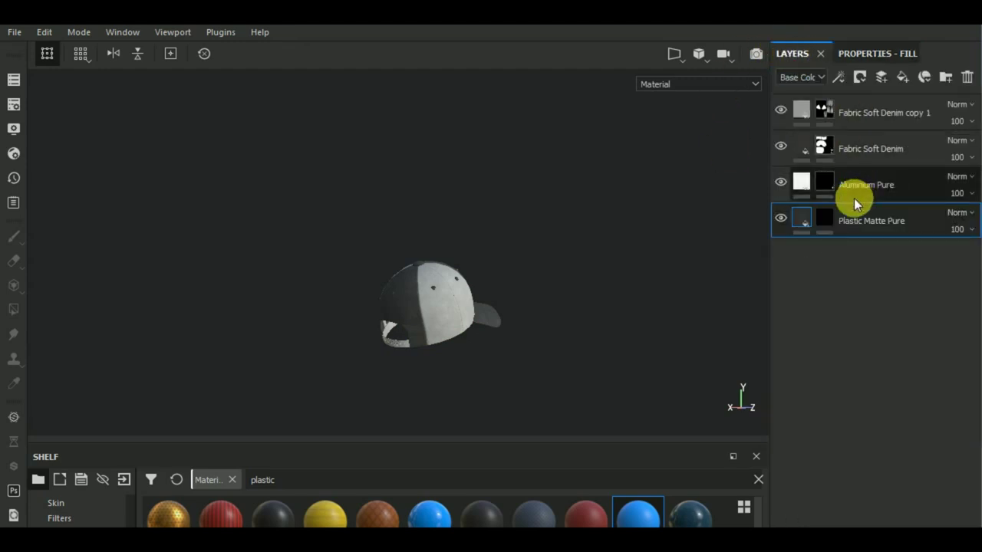
Polygon-fill the back strap into the Plastic Matte Pure layer's mask
left_click(824, 218)
key("4")
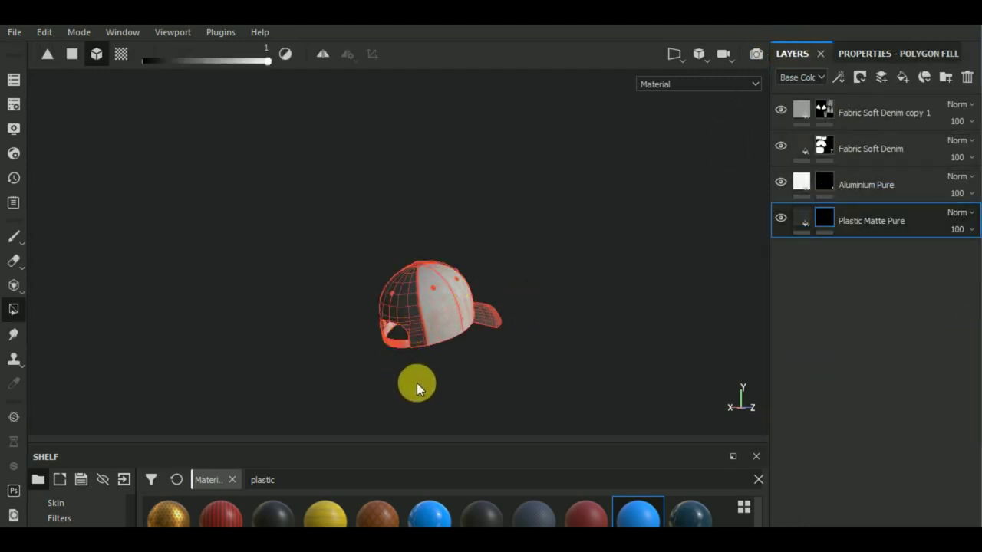
scroll(438, 316, "up", 2)
scroll(435, 303, "up", 3)
scroll(435, 303, "up", 4)
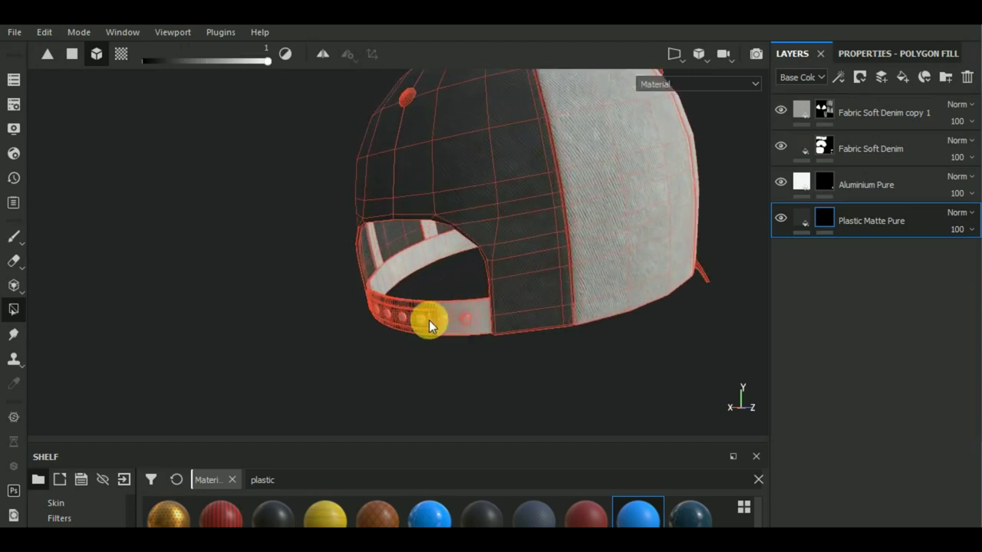
left_click(455, 330)
scroll(455, 330, "down", 5)
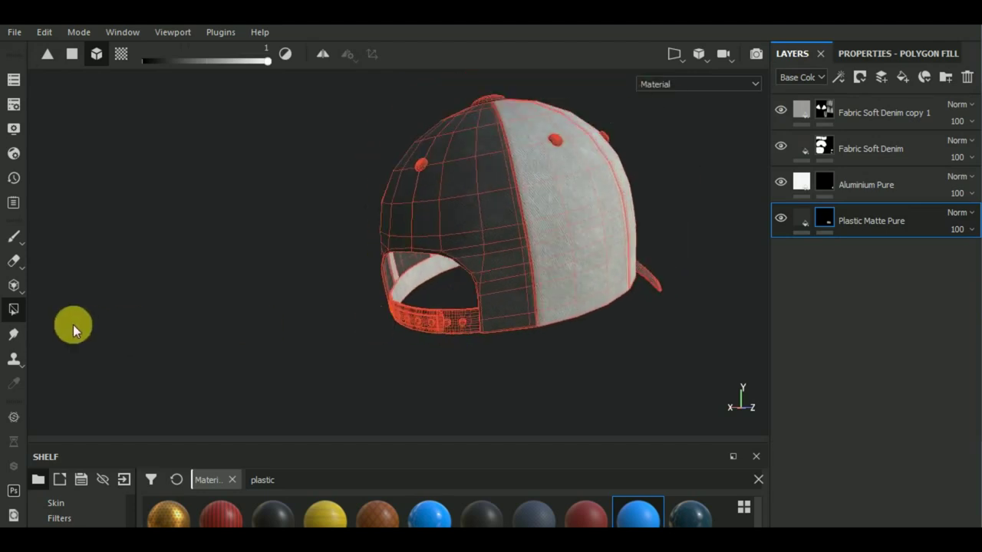
left_click(13, 247)
Orbit and zoom around the cap to inspect the dark strap and denim panels
mouse_move(227, 368)
left_mouse_down("alt")
mouse_move(552, 352)
mouse_move(364, 383)
mouse_move(450, 377)
mouse_move(422, 372)
left_mouse_up("alt")
scroll(383, 334, "up", 5)
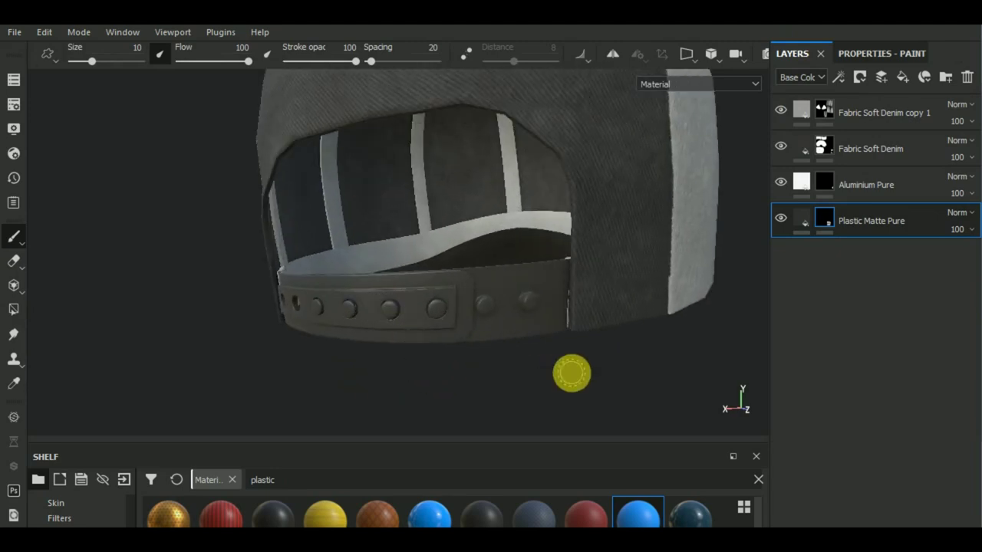
scroll(581, 314, "up", 1)
scroll(660, 330, "up", 4)
scroll(628, 316, "down", 4)
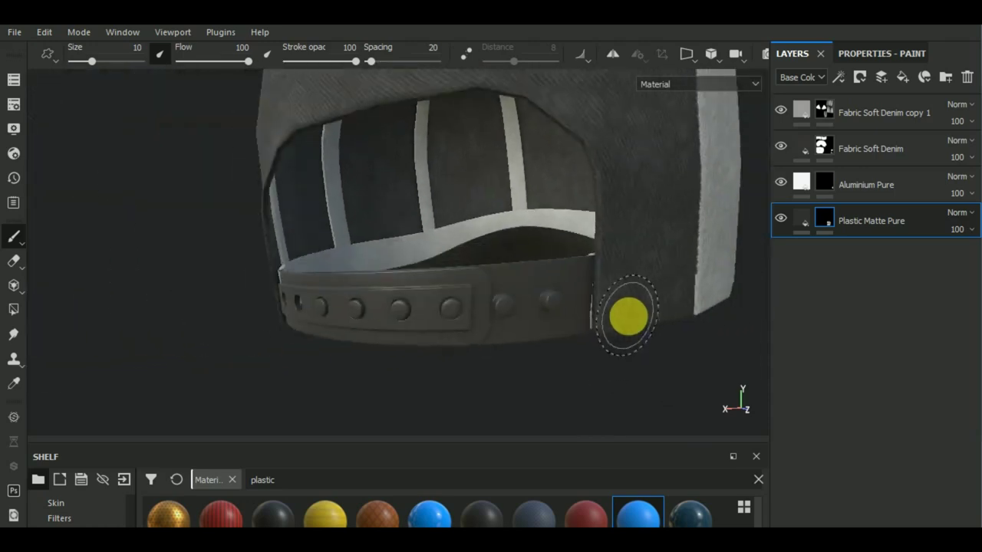
scroll(628, 316, "down", 4)
left_click_drag(629, 315, 680, 388, "alt")
scroll(688, 351, "up", 2)
mouse_move(688, 351)
left_mouse_down("alt")
mouse_move(444, 338)
mouse_move(574, 335)
mouse_move(496, 333)
mouse_move(573, 395)
mouse_move(486, 364)
mouse_move(403, 364)
left_mouse_up("alt")
scroll(482, 329, "down", 2)
mouse_move(458, 384)
left_mouse_down("alt")
mouse_move(480, 417)
mouse_move(624, 386)
mouse_move(561, 416)
mouse_move(537, 335)
mouse_move(723, 325)
left_mouse_up("alt")
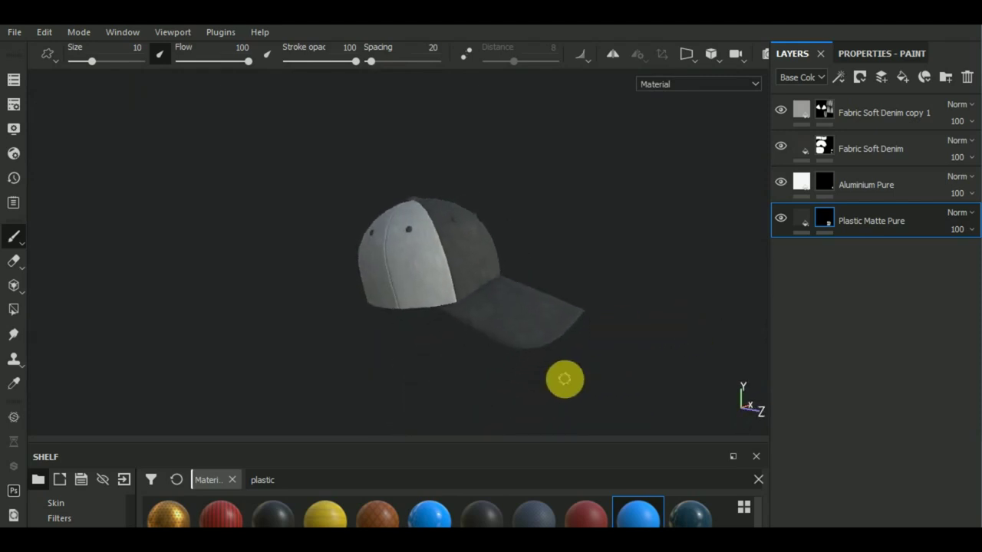
mouse_move(565, 379)
left_mouse_down("alt")
mouse_move(496, 340)
mouse_move(588, 263)
left_mouse_up("alt")
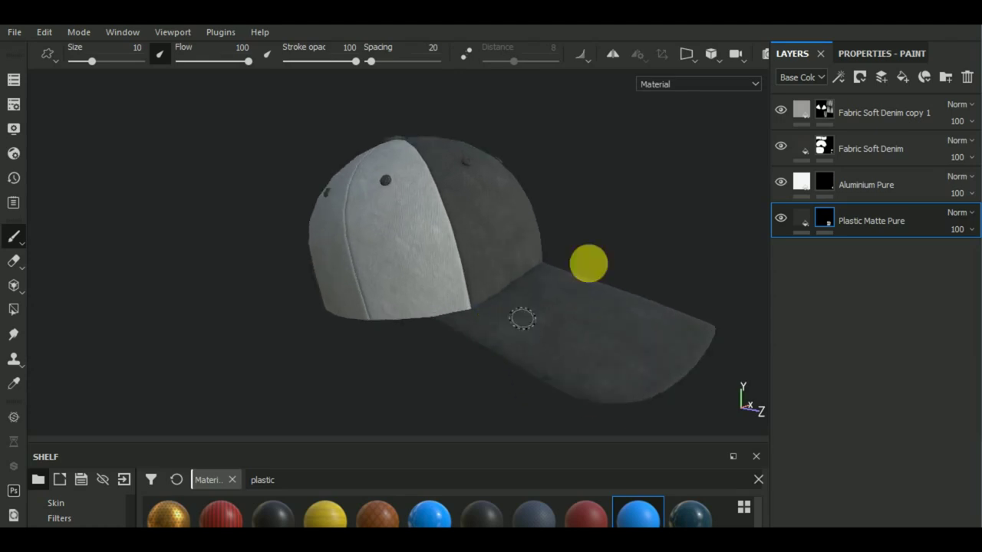
Add an empty layer above Fabric Soft Denim copy 1 and name it 'stitch'
left_click(885, 123)
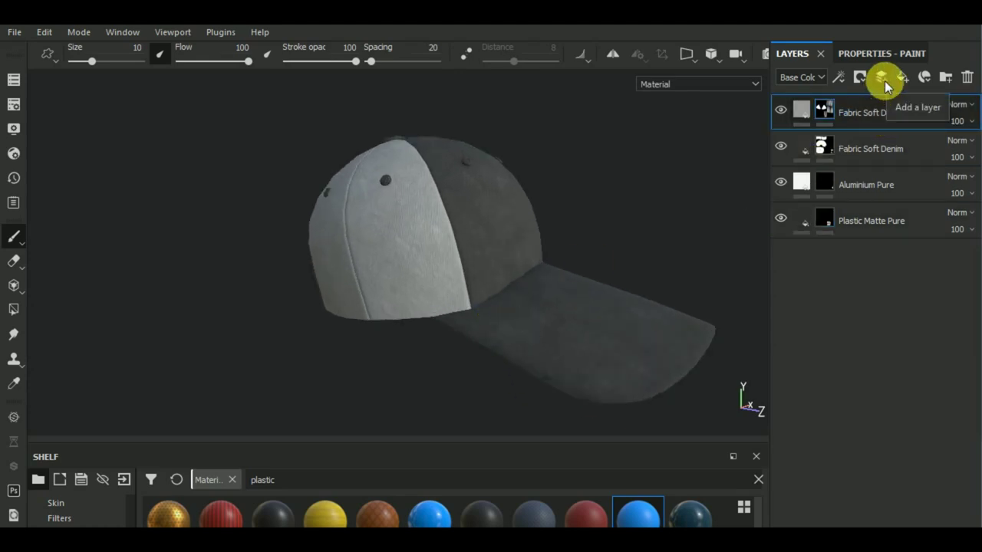
left_click(885, 80)
double_click(840, 113)
type("stitch")
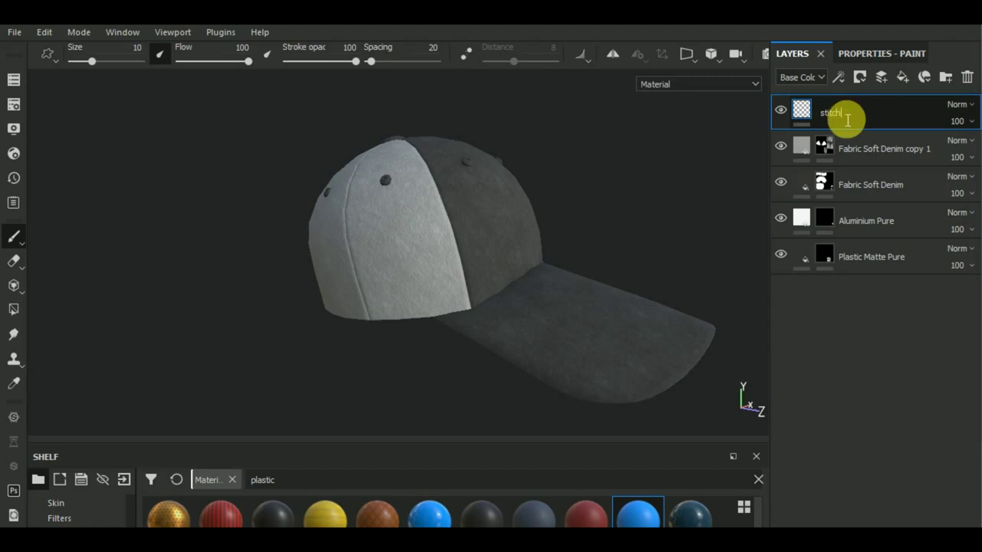
key("Return")
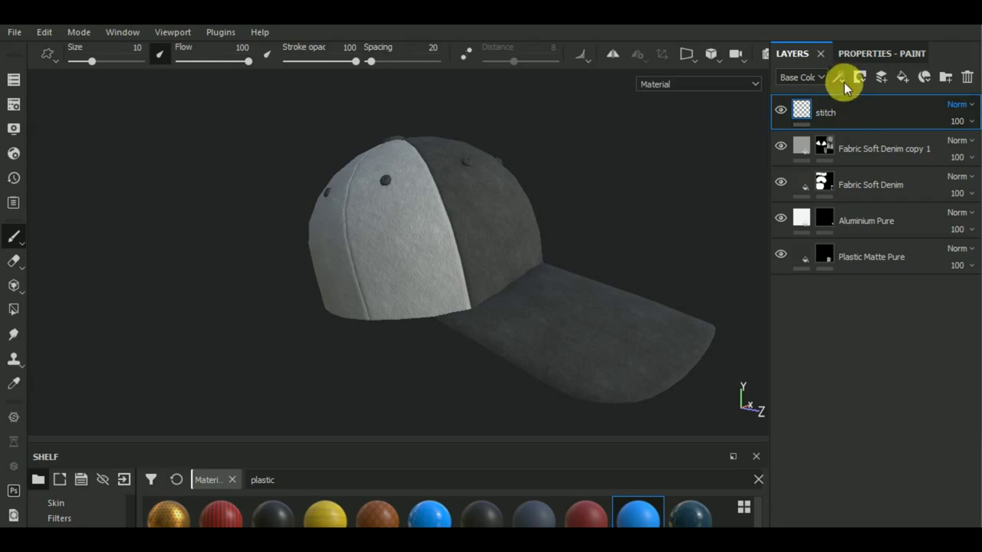
double_click(834, 113)
key("Return")
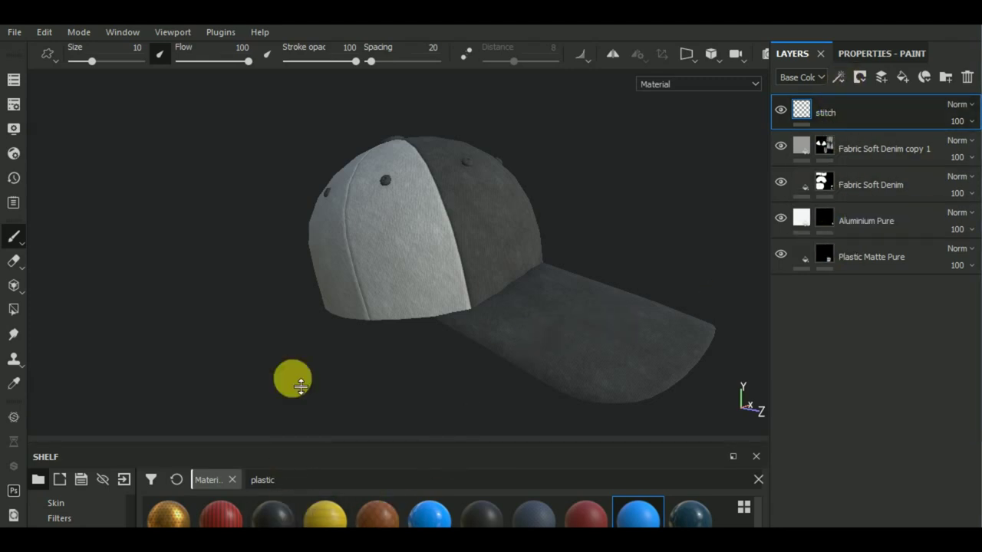
Pick the Stiches_V1 tool from the shelf and set its brush size to 2.29
left_click_drag(300, 386, 300, 382)
left_click(59, 499)
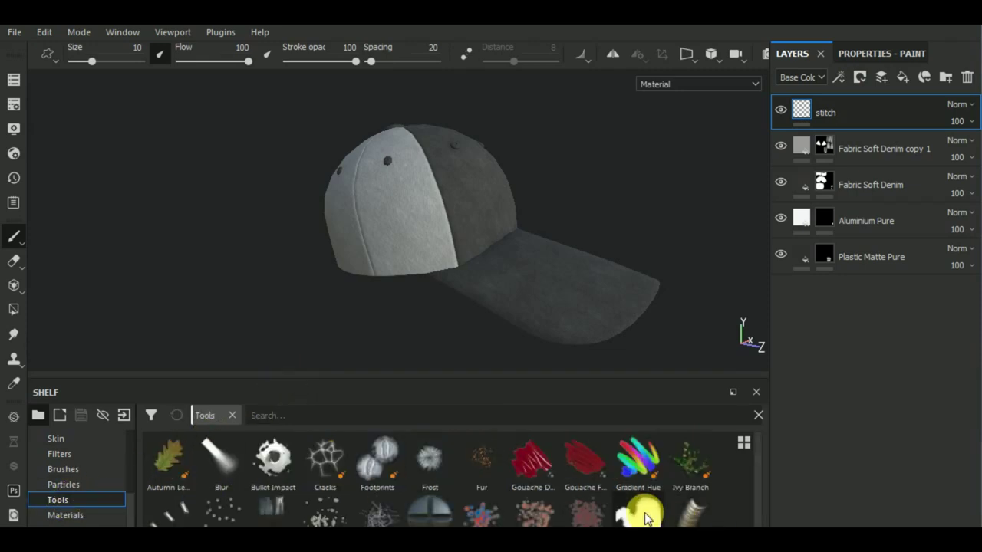
scroll(645, 519, "down", 1)
left_click(647, 500)
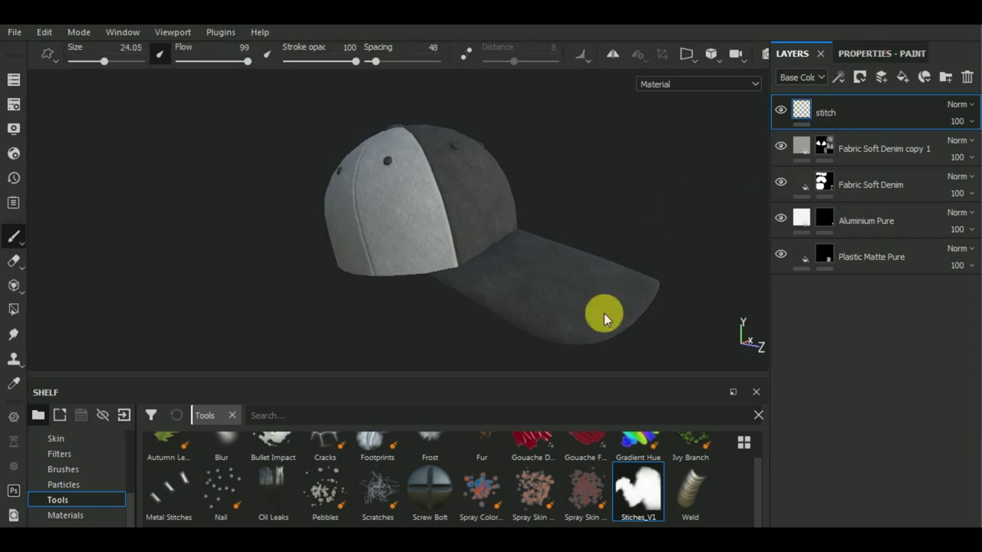
left_click(882, 52)
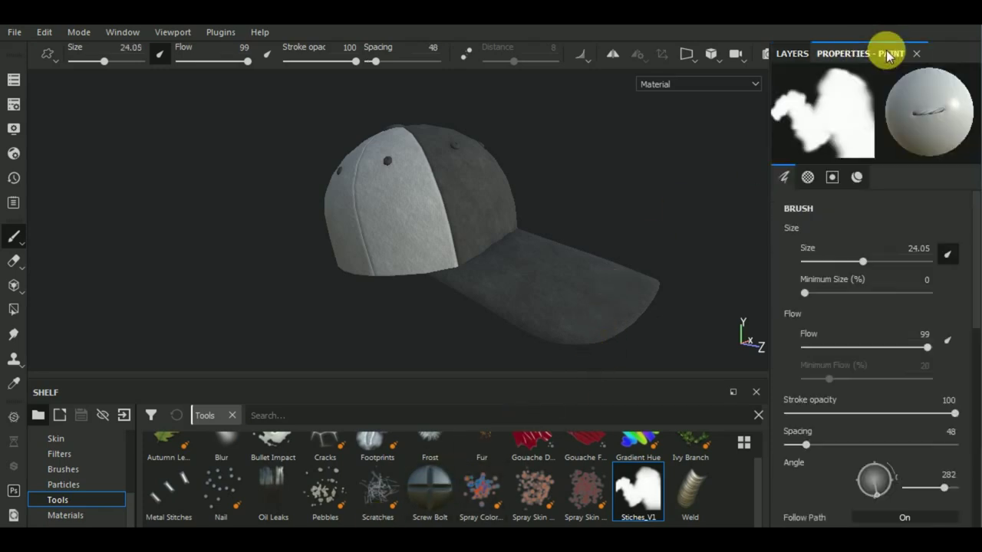
left_click(820, 260)
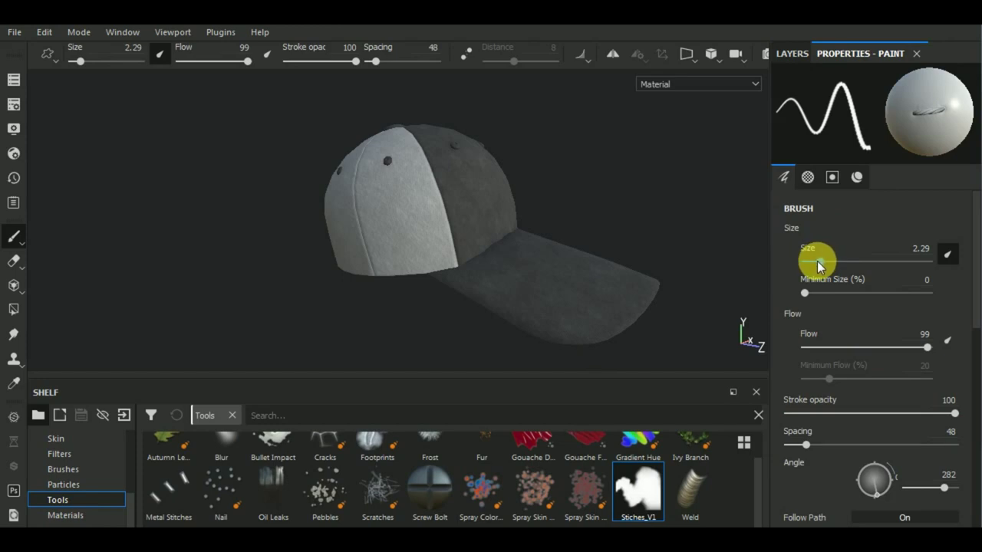
Zoom in and paint a stitch line along the white panel's lower edge
middle_click_drag(401, 300, 384, 327)
scroll(394, 292, "up", 1)
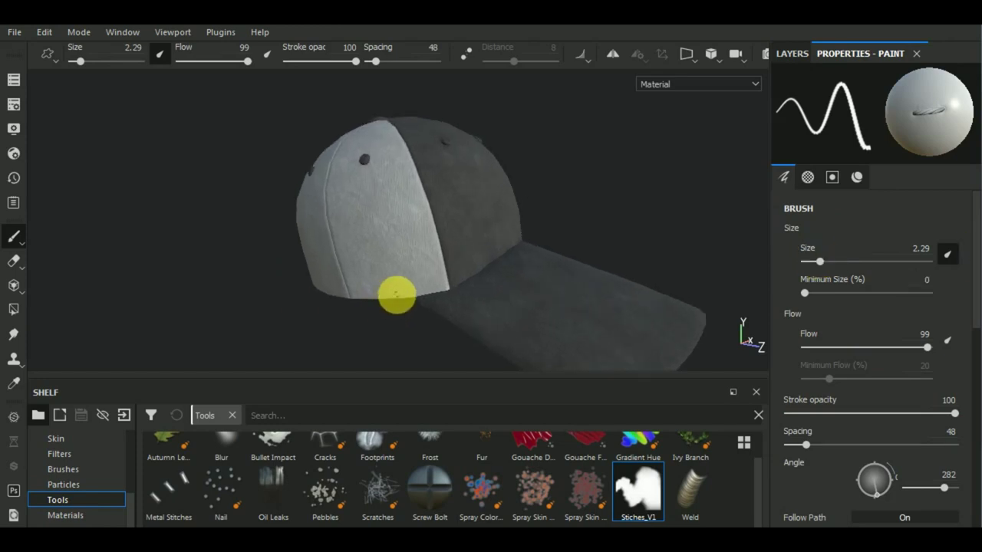
scroll(397, 292, "up", 2)
scroll(400, 292, "up", 2)
scroll(401, 297, "up", 2)
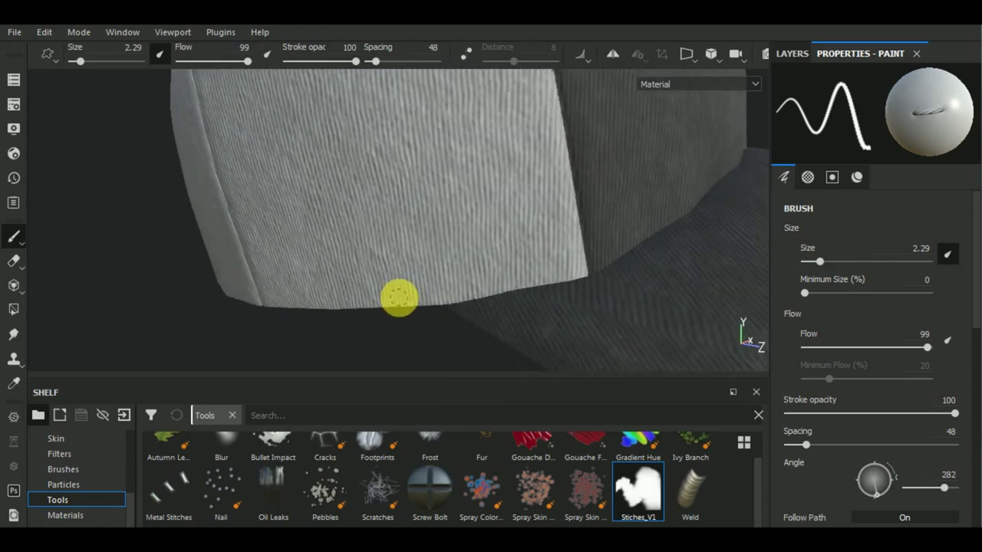
left_click_drag(399, 297, 565, 282)
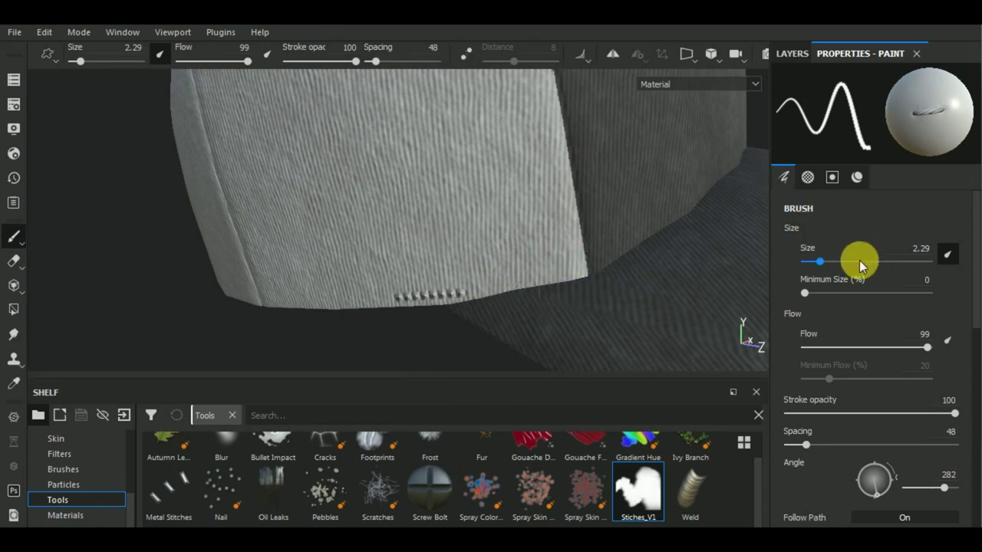
Raise the brush size to 3.28, stamp stitches along the edge, then undo them
left_click(823, 261)
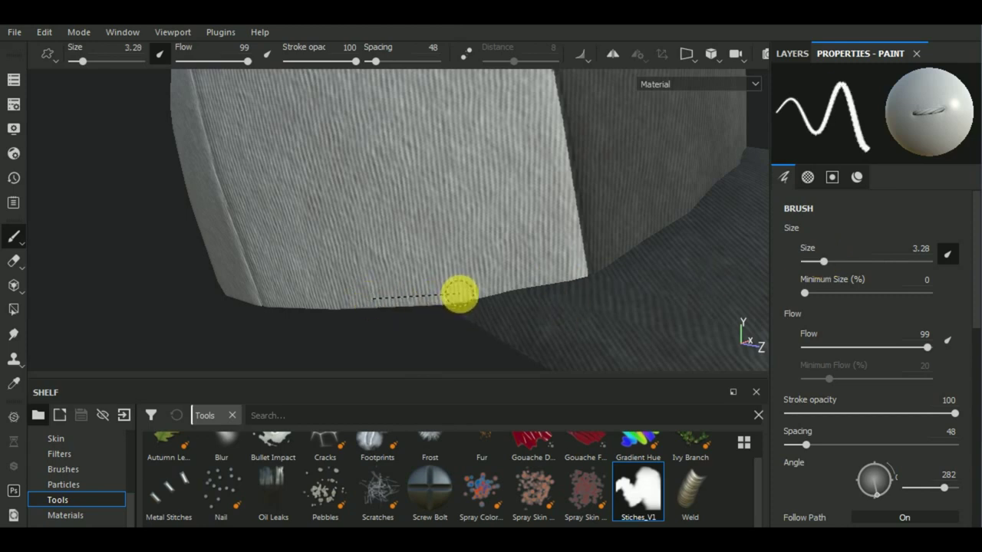
left_click(459, 294, "shift")
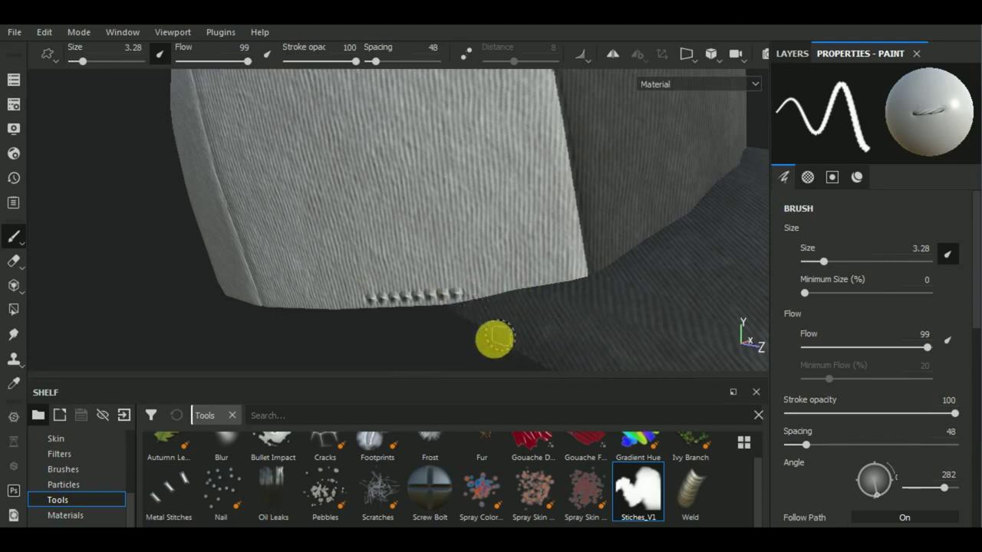
left_click_drag(495, 339, 477, 281, "alt")
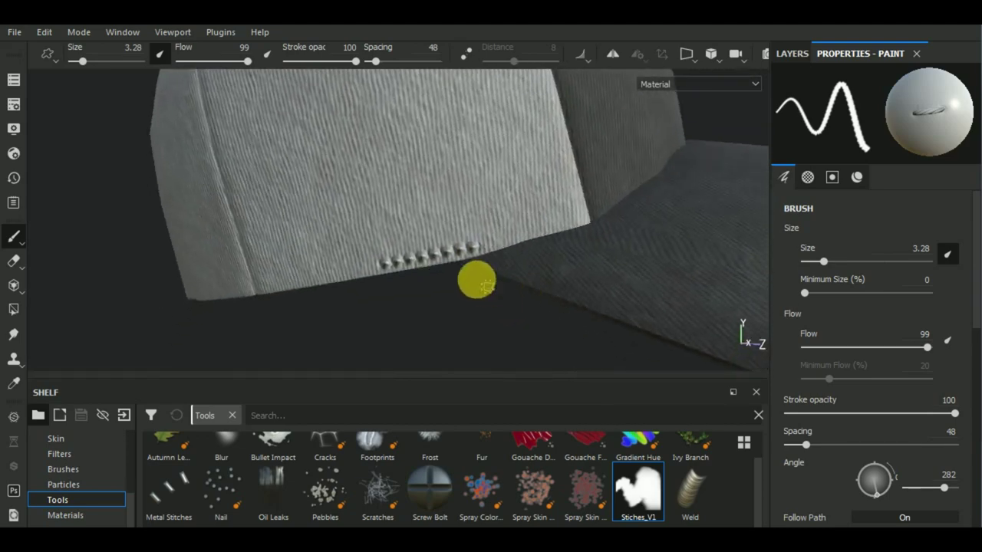
scroll(476, 281, "up", 3)
scroll(480, 281, "down", 4)
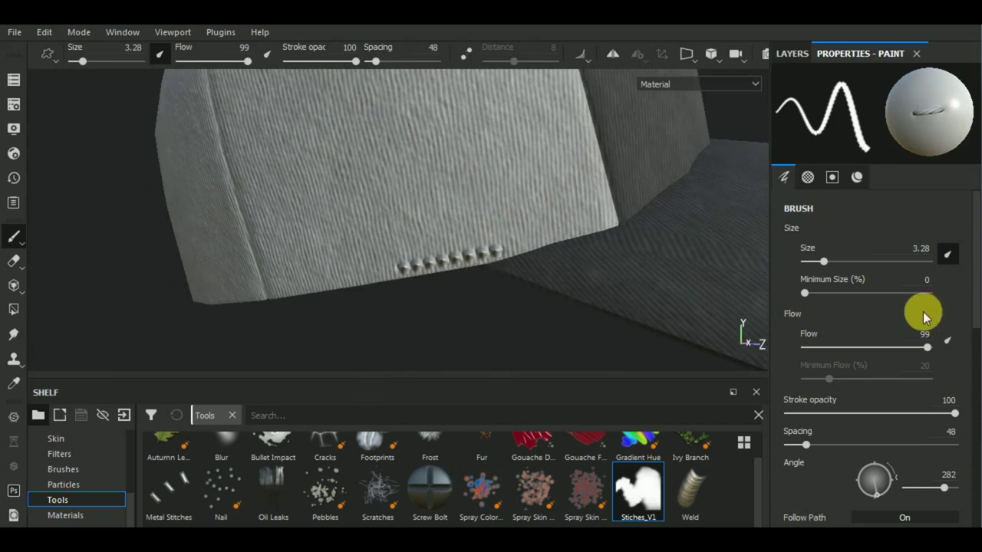
key("ctrl+z")
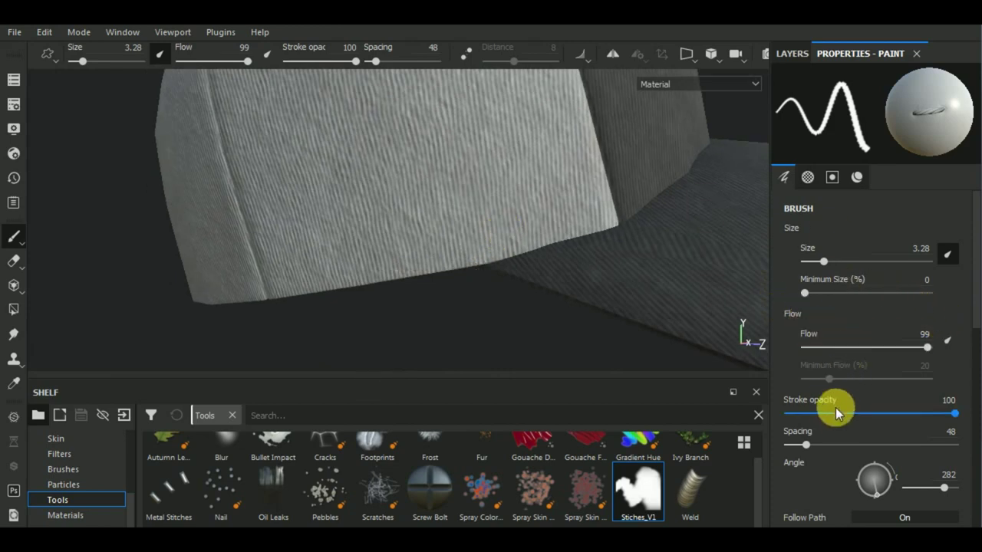
Try stitch spacing 63, then tighten to 49 and repaint the stroke along the seam
left_click(812, 442)
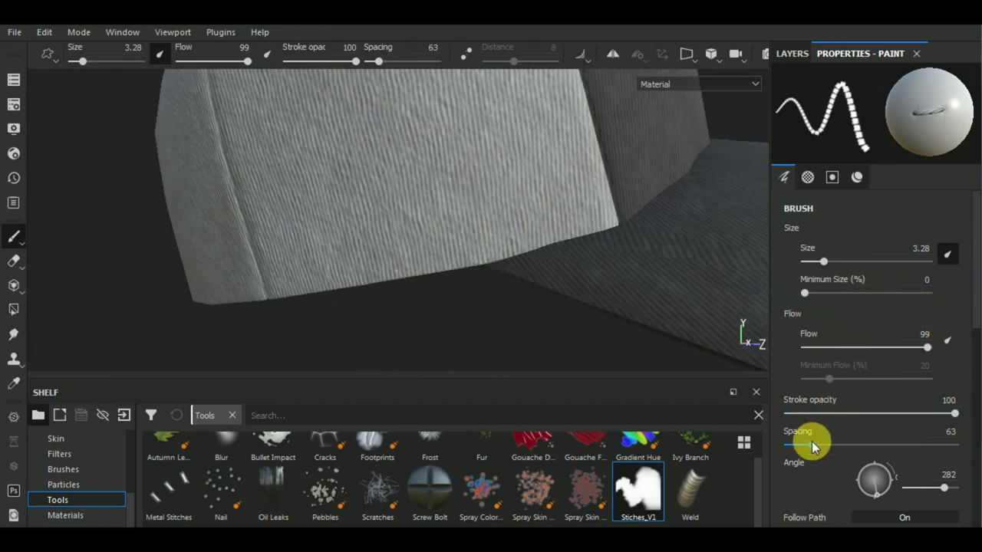
mouse_move(570, 307)
left_mouse_down("alt")
mouse_move(466, 255)
mouse_move(580, 222)
left_mouse_up("alt")
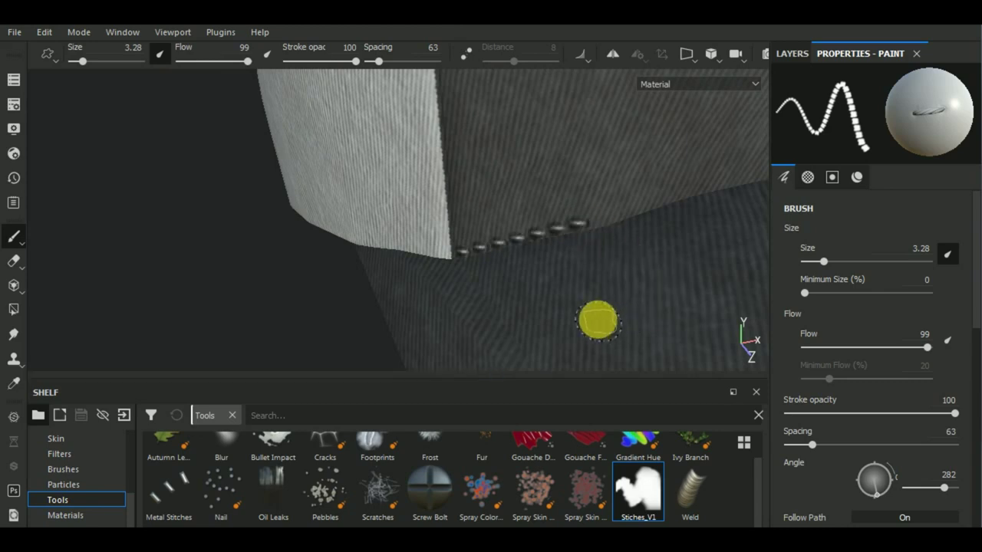
left_click_drag(596, 294, 635, 264, "alt")
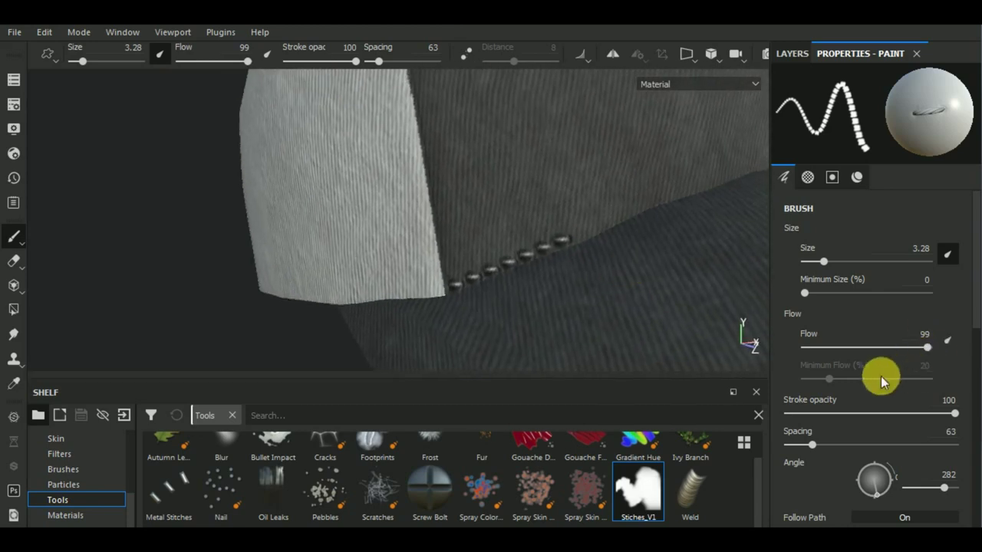
key("ctrl+z")
left_click(803, 447)
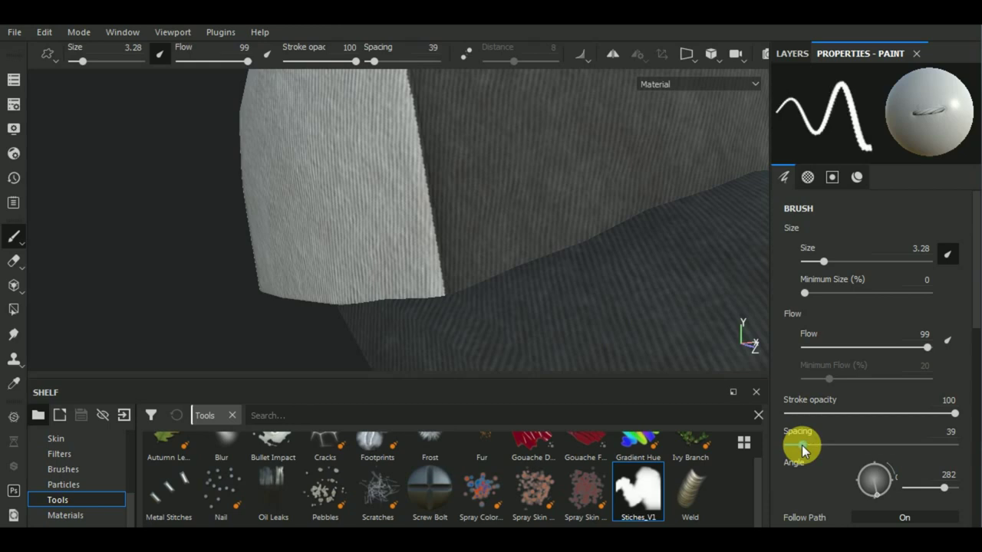
left_click_drag(808, 449, 803, 448)
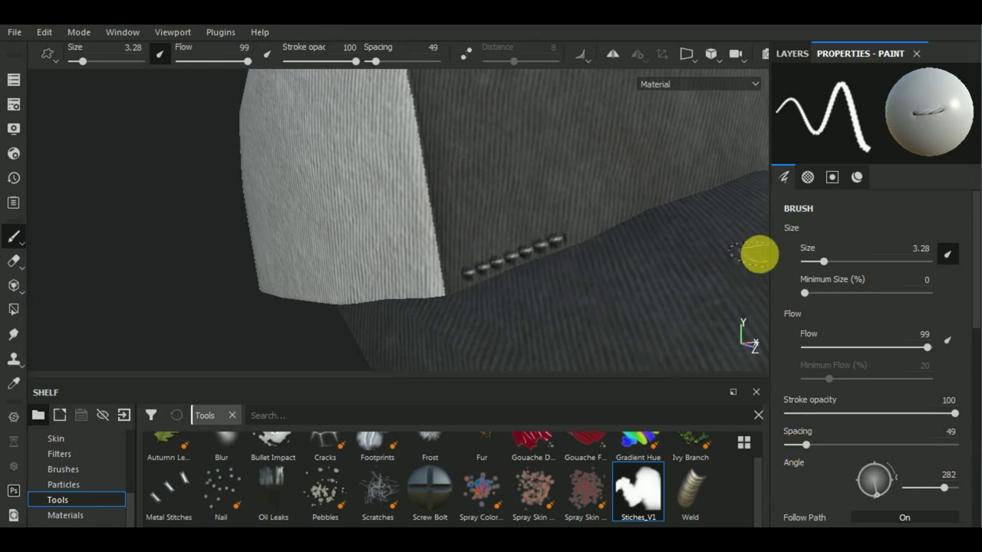
left_click_drag(646, 278, 520, 260, "alt")
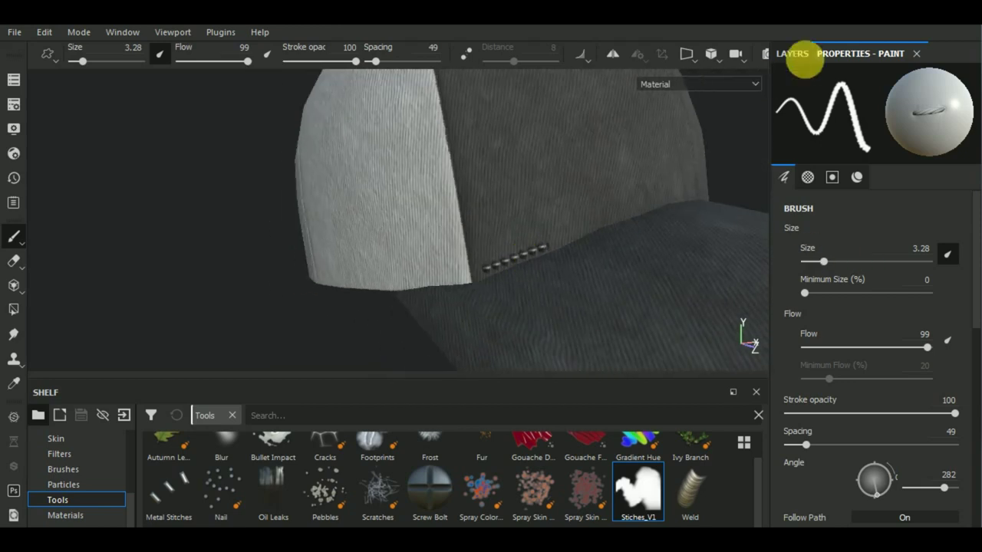
Add a Gradient filter effect to the stitch layer
left_click(792, 54)
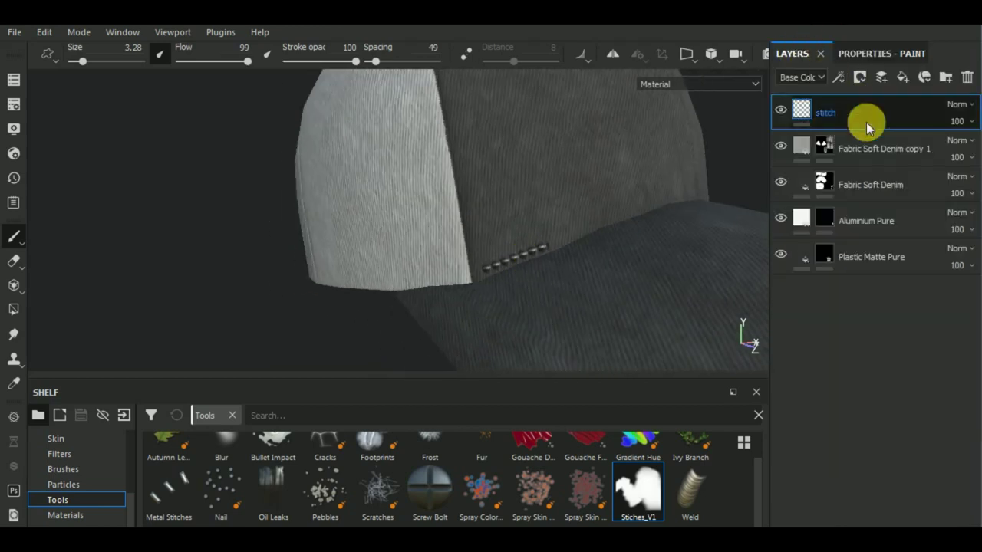
left_click(839, 78)
left_click(873, 190)
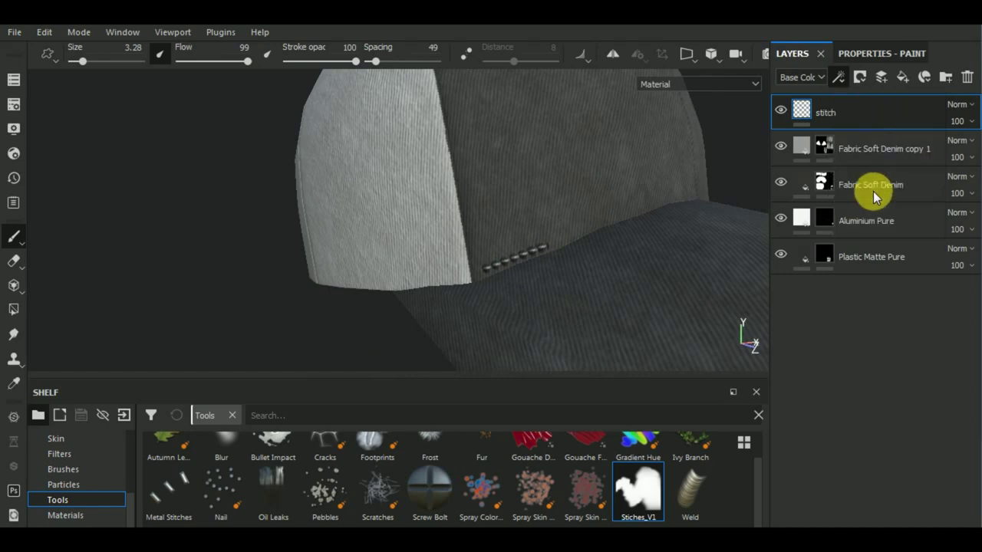
left_click(887, 56)
left_click(898, 171)
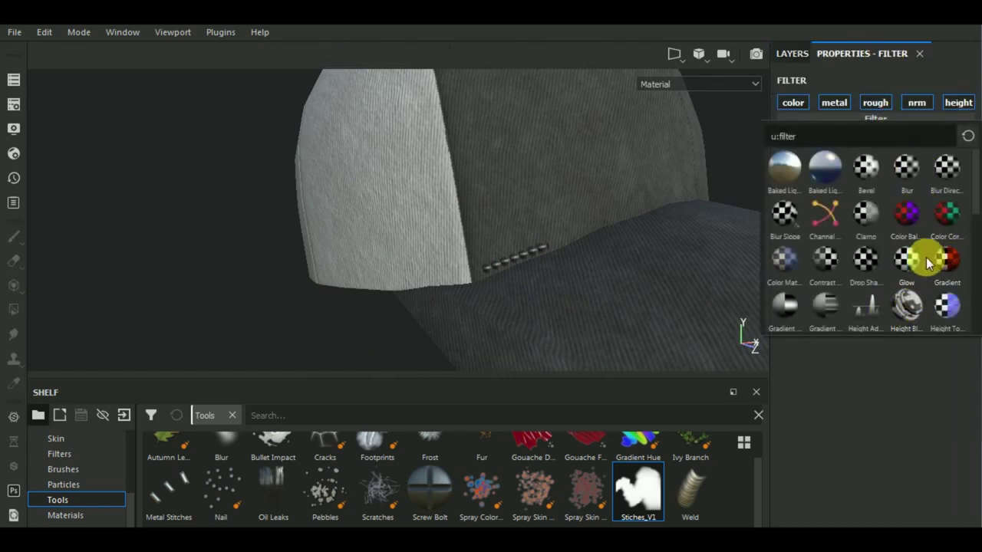
left_click(947, 267)
Darken the gradient's Color 2 to grey 0.509 and Color 3 from white to grey
left_click(915, 346)
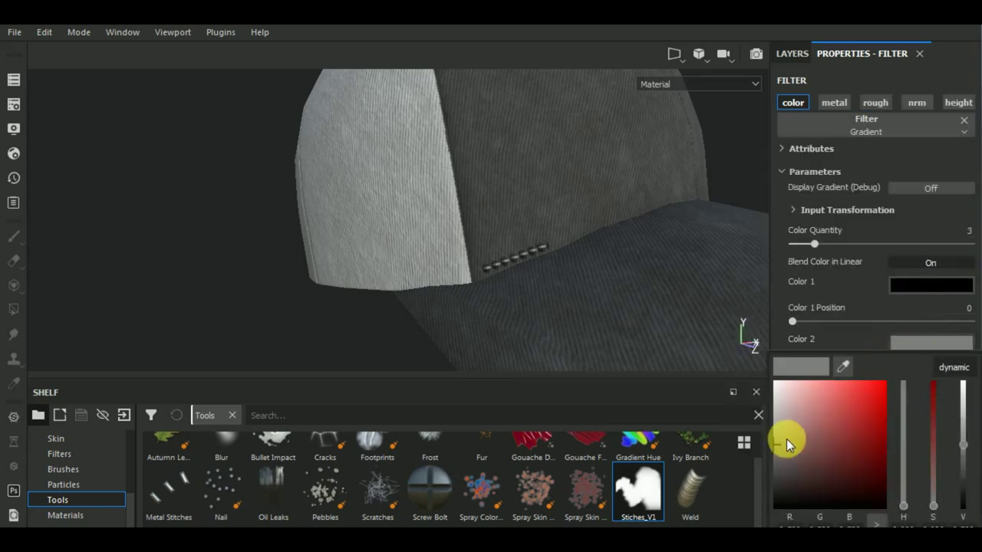
left_click_drag(775, 449, 774, 468)
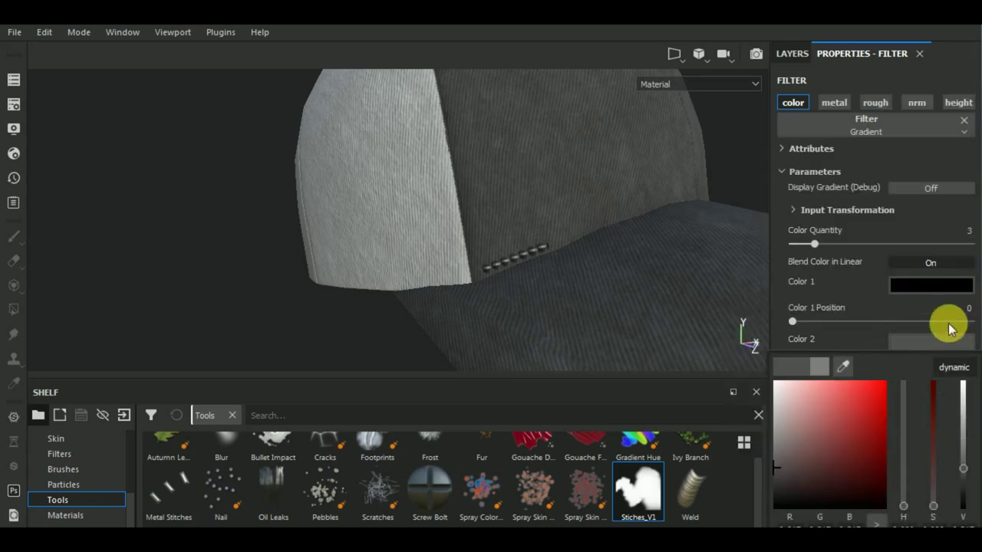
left_click(920, 345)
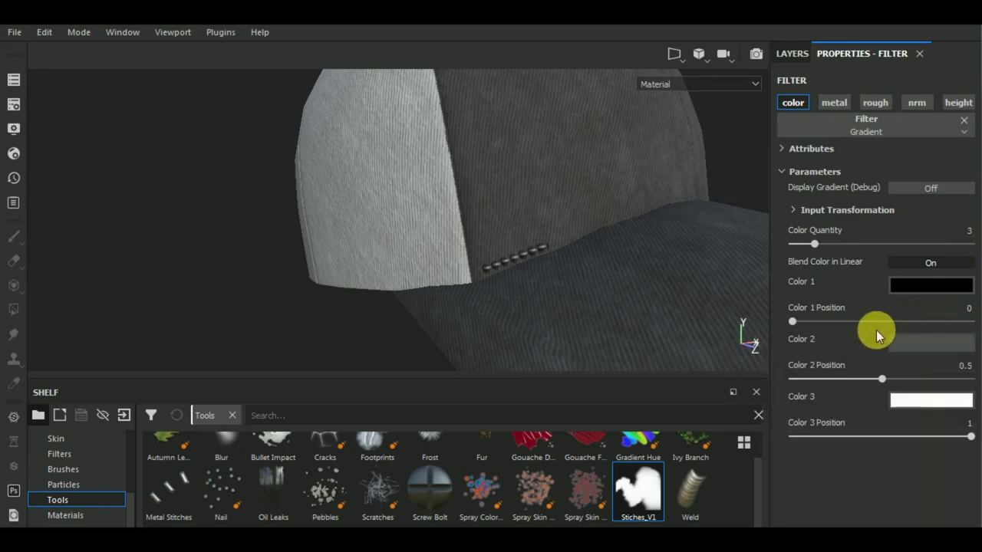
left_click(923, 402)
left_click_drag(782, 363, 764, 304)
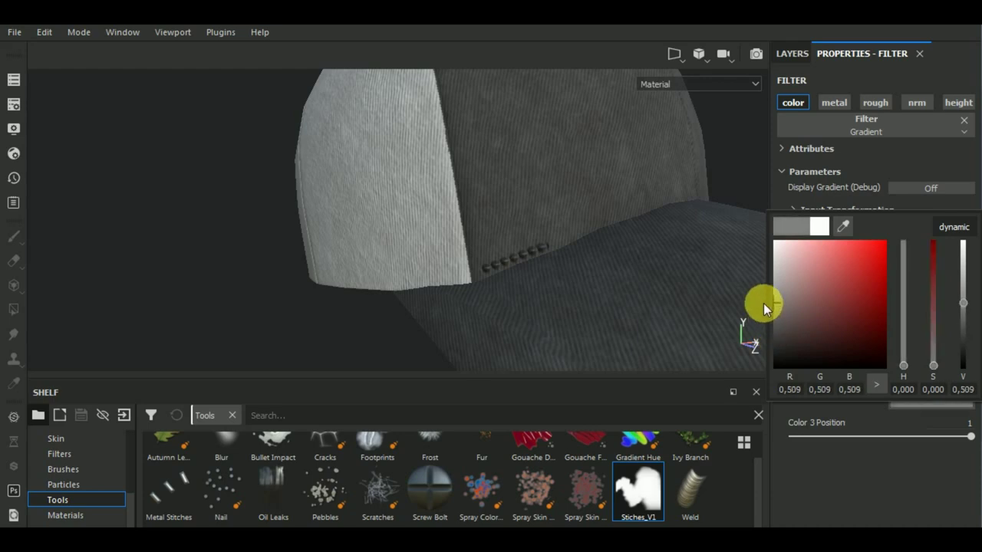
left_click(792, 53)
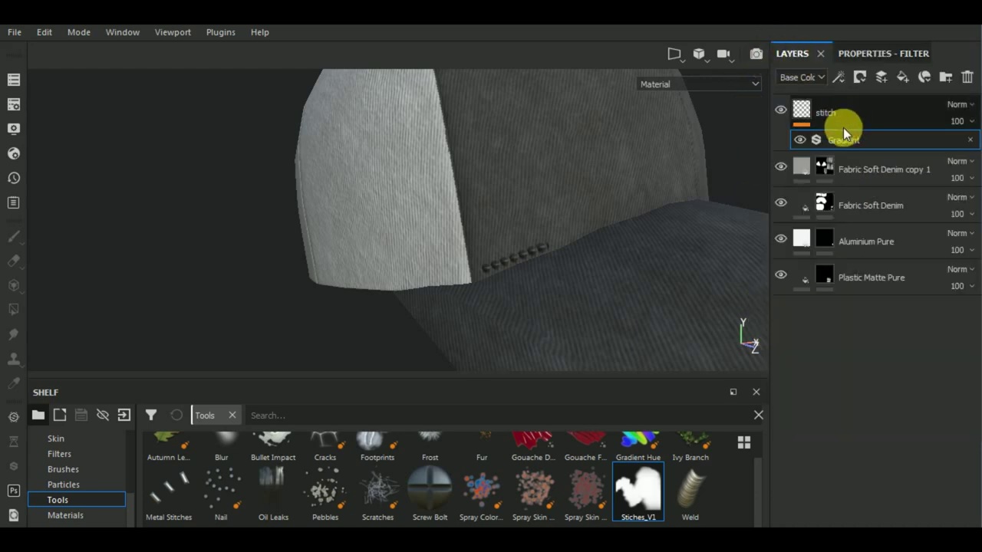
Add a Levels effect to the stitch layer affecting the Height channel
left_click(839, 77)
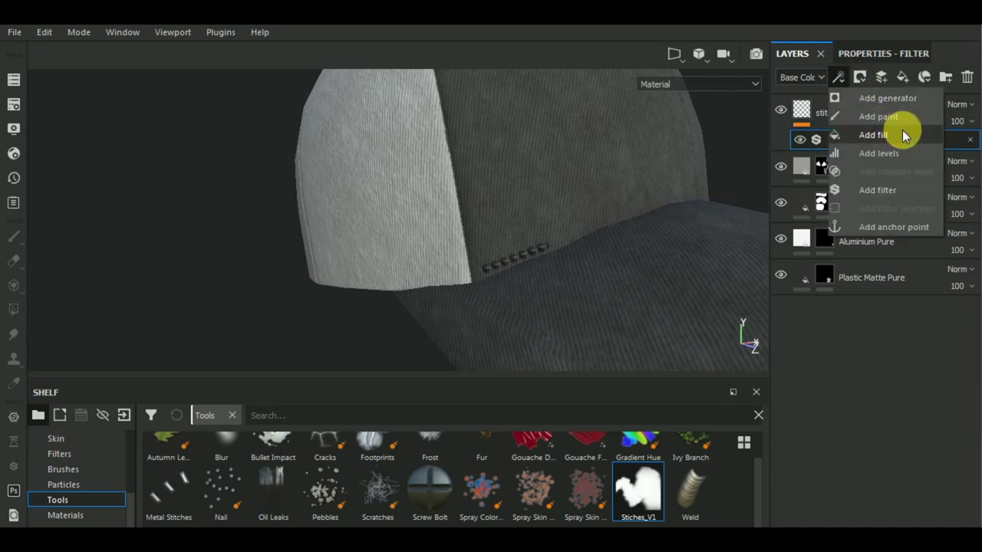
left_click(892, 153)
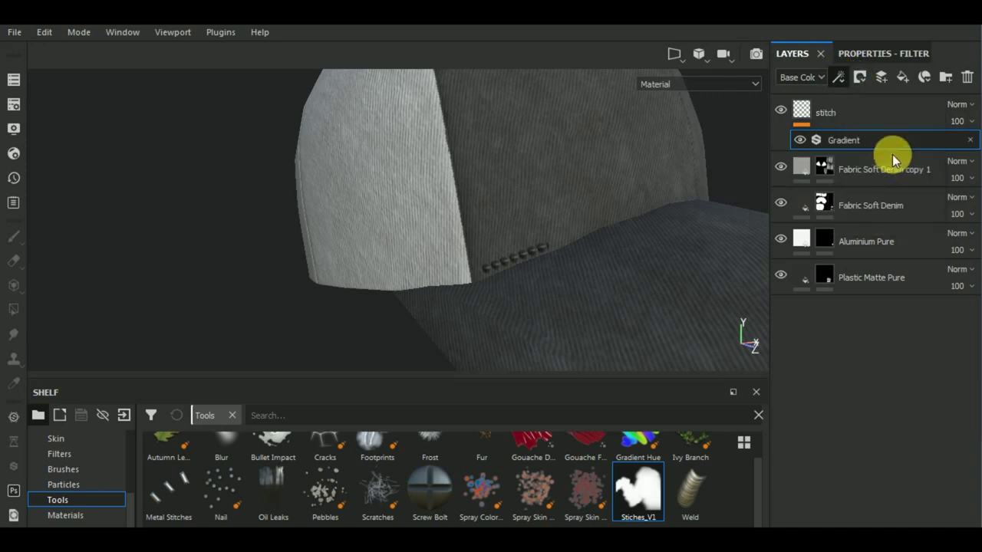
left_click(895, 54)
left_click(905, 103)
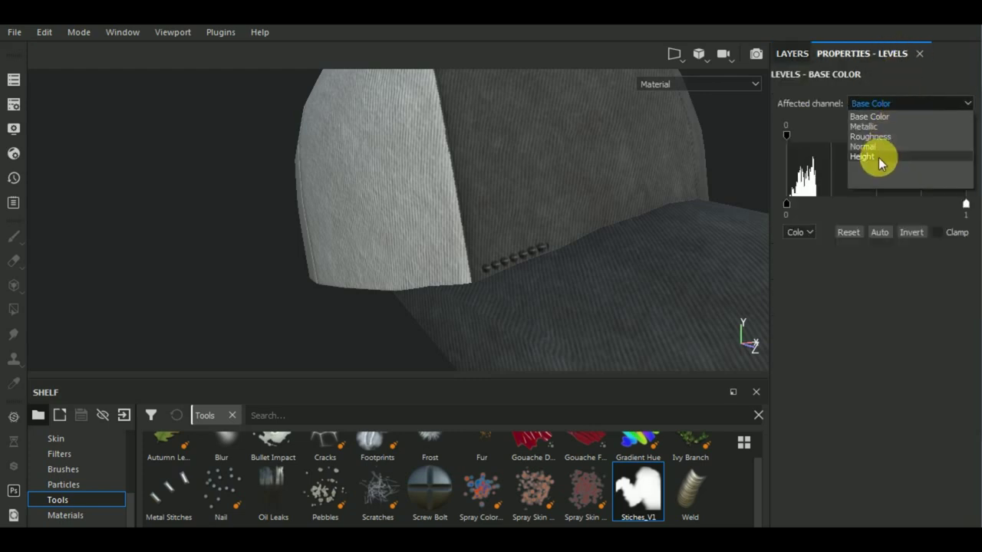
left_click(879, 158)
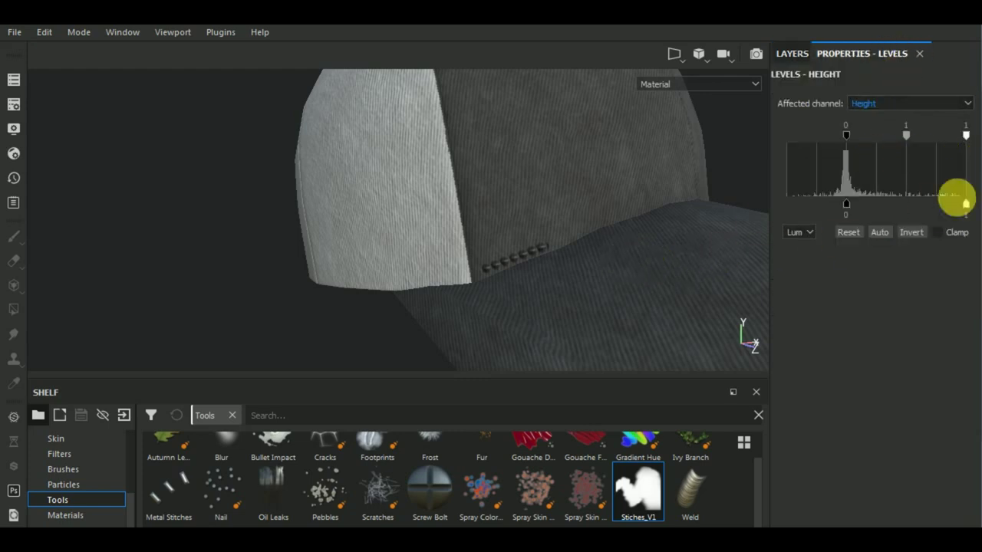
Set the Levels midtone to 3.5 and maximum output to 0.46, then reselect the stitch layer
mouse_move(542, 285)
left_mouse_down("alt")
mouse_move(514, 344)
mouse_move(518, 293)
mouse_move(537, 285)
left_mouse_up("alt")
mouse_move(965, 207)
left_mouse_down()
mouse_move(898, 208)
mouse_move(919, 207)
left_mouse_up()
mouse_move(906, 135)
left_mouse_down()
mouse_move(909, 143)
mouse_move(884, 138)
mouse_move(927, 139)
mouse_move(916, 138)
left_mouse_up()
mouse_move(919, 208)
left_mouse_down()
mouse_move(880, 211)
mouse_move(902, 209)
left_mouse_up()
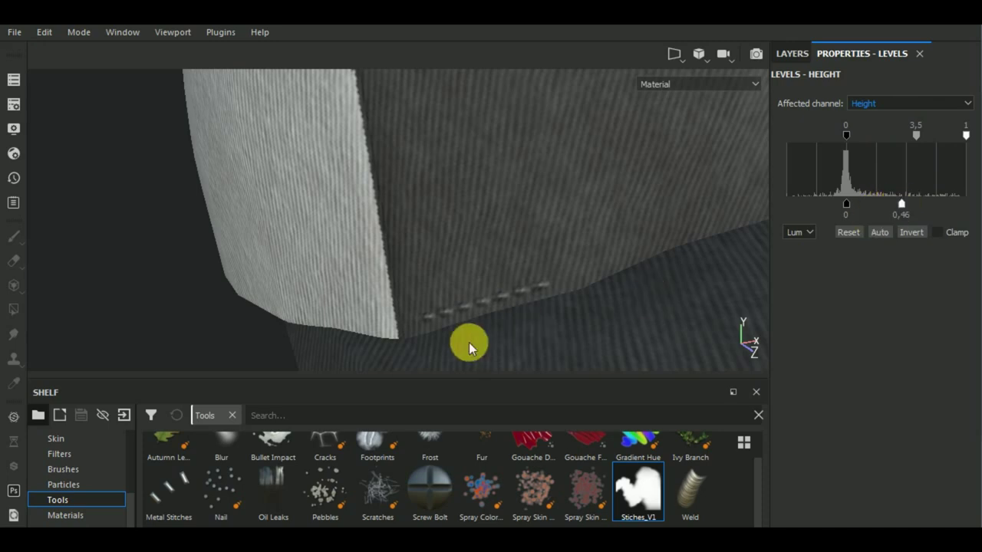
mouse_move(469, 342)
left_mouse_down("alt")
mouse_move(563, 260)
mouse_move(444, 286)
mouse_move(486, 281)
mouse_move(565, 331)
mouse_move(550, 274)
mouse_move(554, 310)
mouse_move(542, 294)
left_mouse_up("alt")
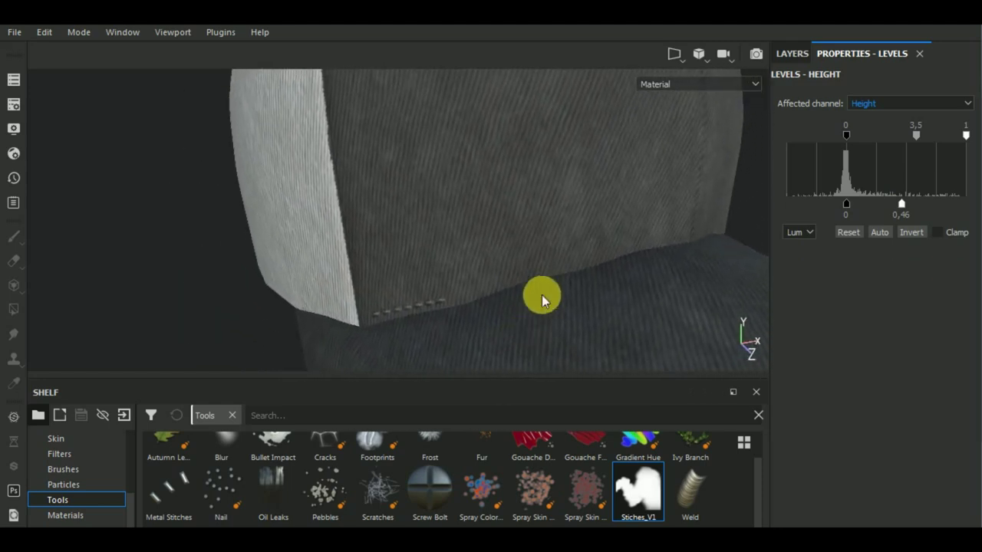
left_click(792, 53)
left_click(850, 143)
left_click(801, 109)
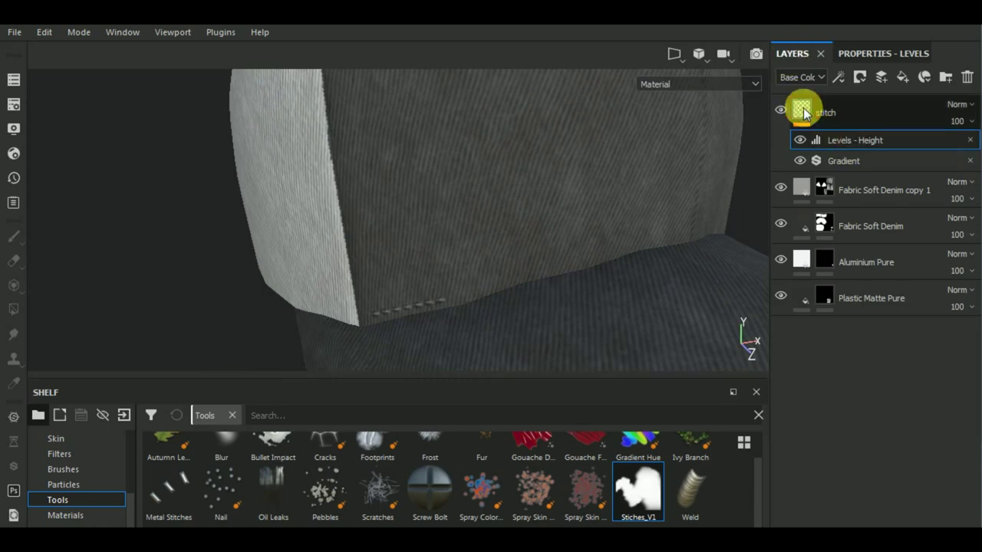
Extend the stitch line with two more points along the seam under the grey panel
key("1")
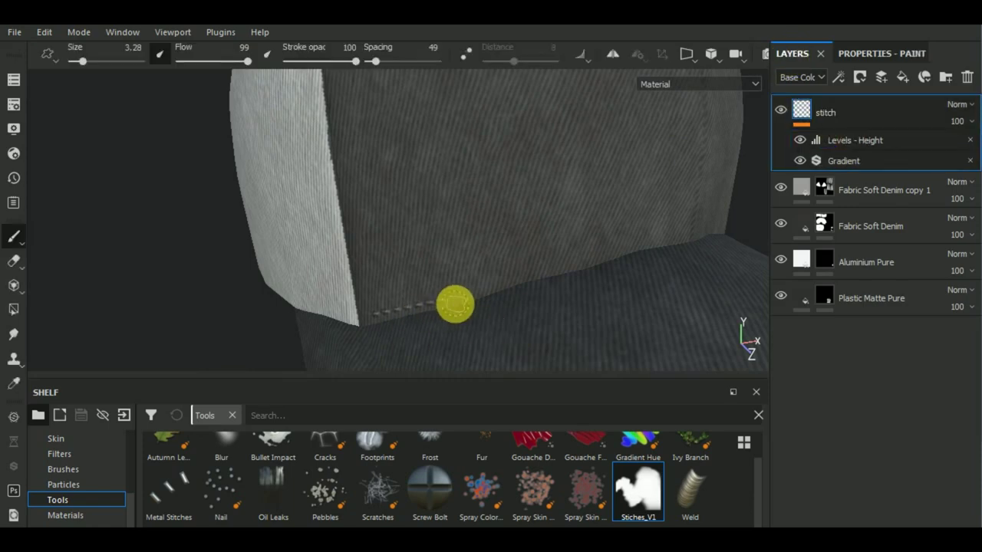
left_click_drag(455, 305, 450, 297, "alt")
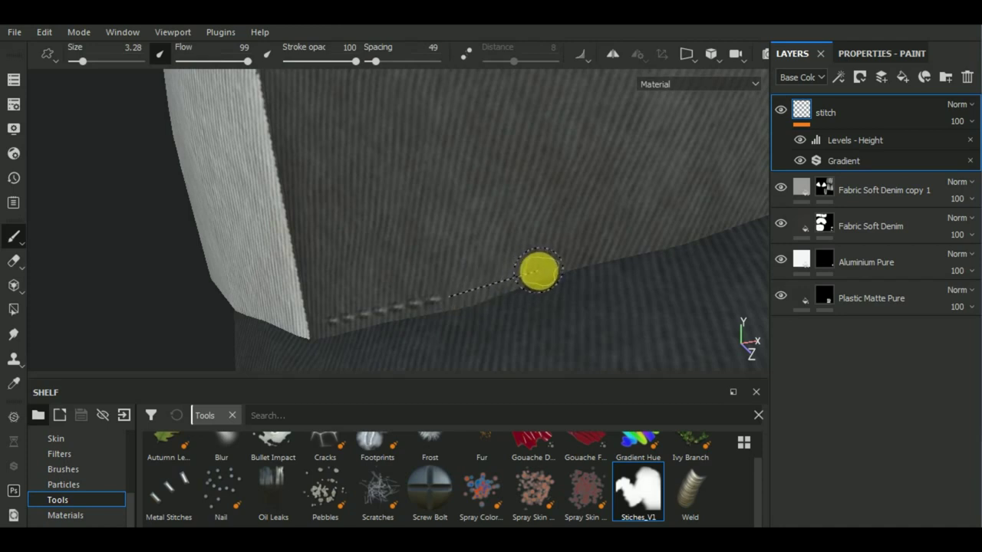
left_click(539, 272, "shift")
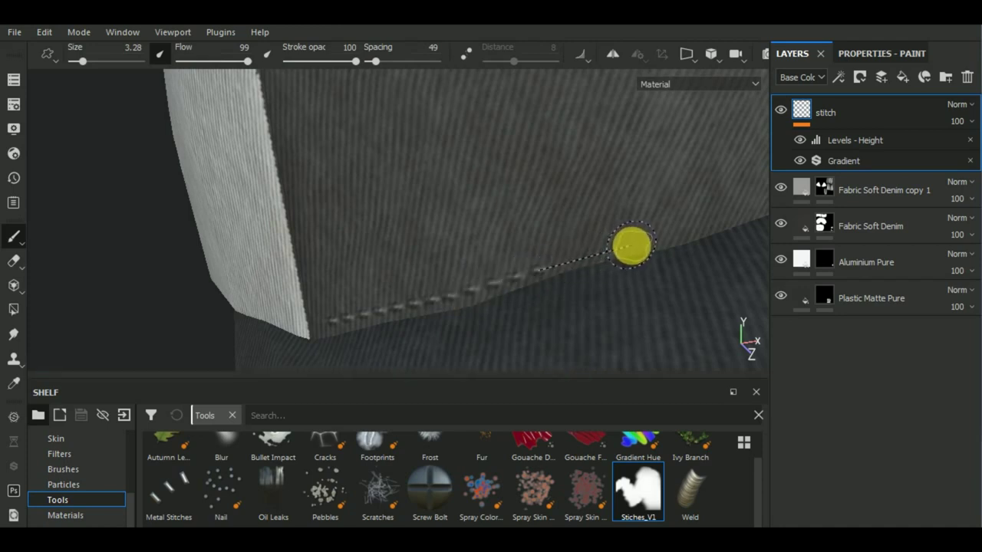
left_click(638, 244, "shift")
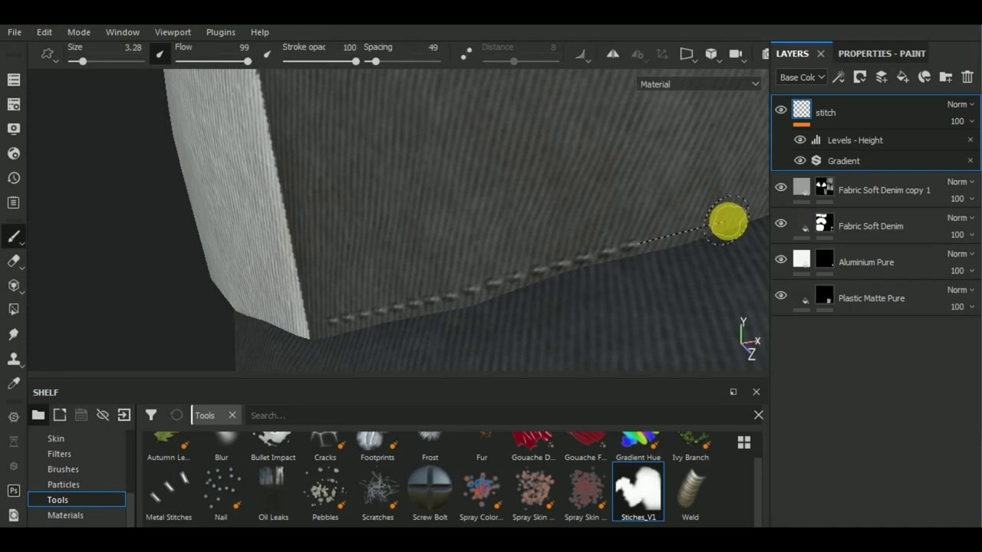
mouse_move(300, 264)
left_mouse_down("alt")
mouse_move(309, 236)
mouse_move(326, 305)
mouse_move(318, 256)
mouse_move(629, 88)
left_mouse_up("alt")
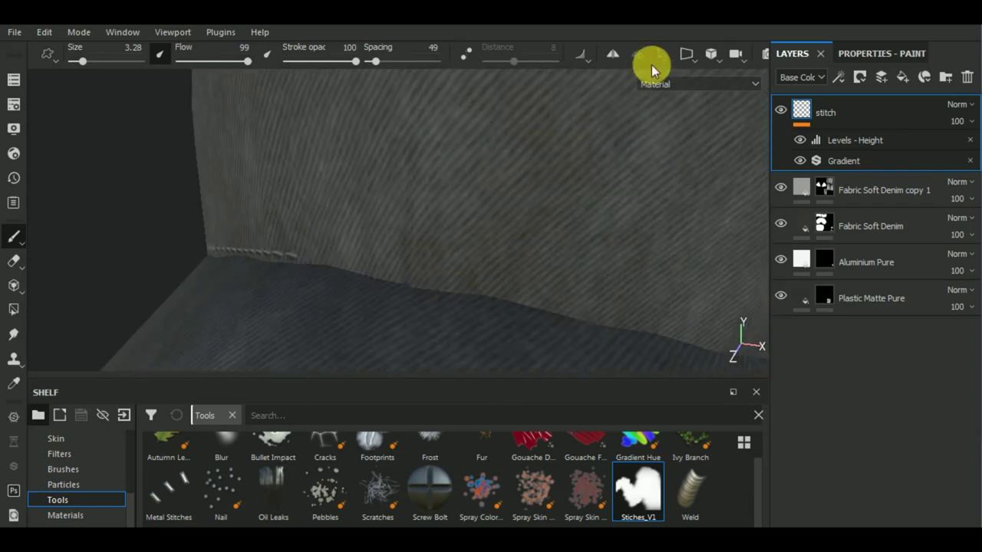
Show the UV layout beside the 3D view and frame the white panel's top edge
key("F1")
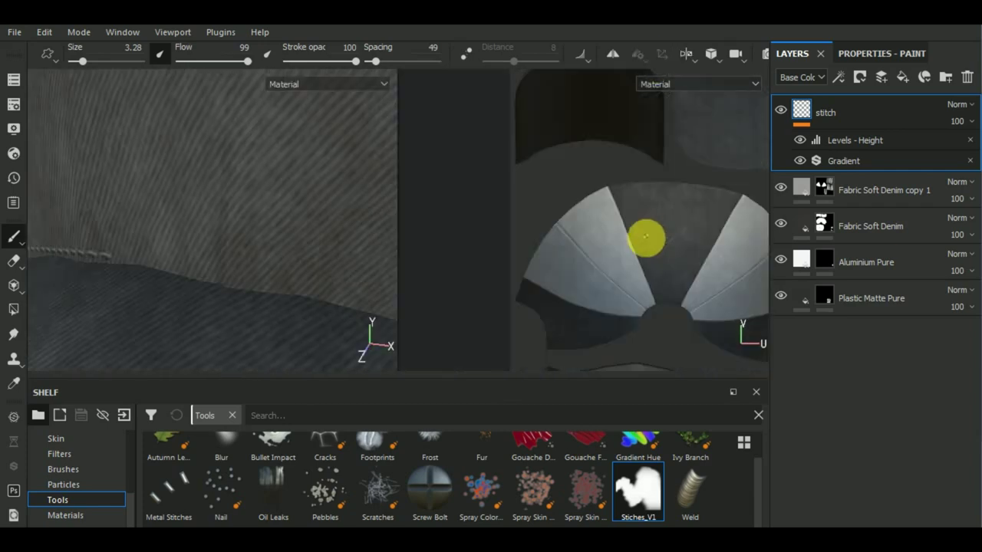
scroll(692, 266, "up", 2)
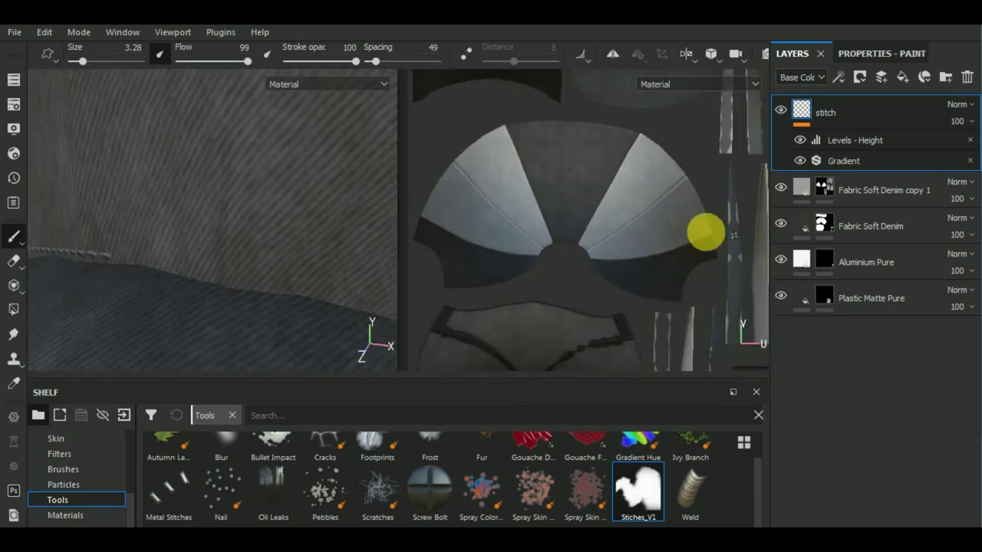
scroll(541, 121, "up", 2)
scroll(618, 119, "up", 3)
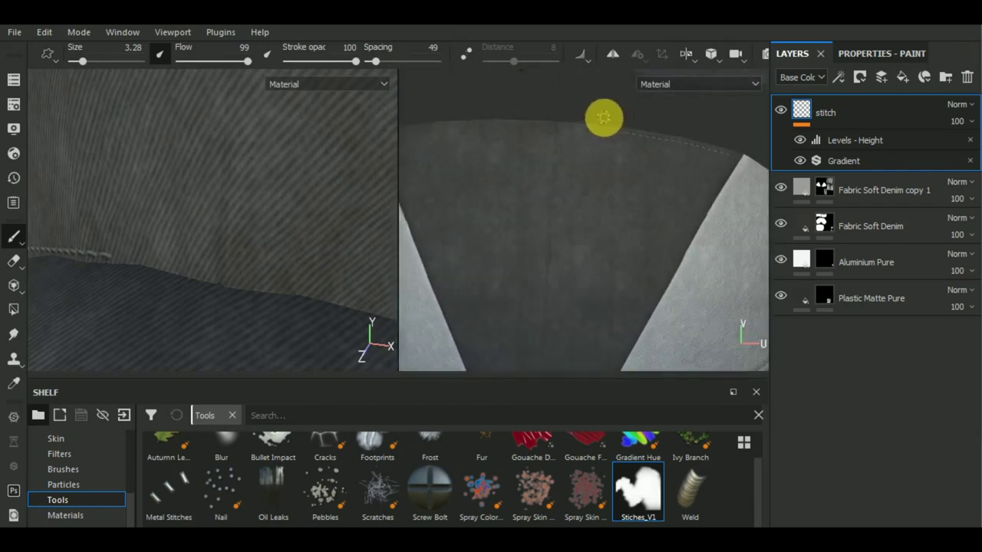
mouse_move(588, 138)
middle_mouse_down()
mouse_move(629, 195)
mouse_move(658, 202)
middle_mouse_up()
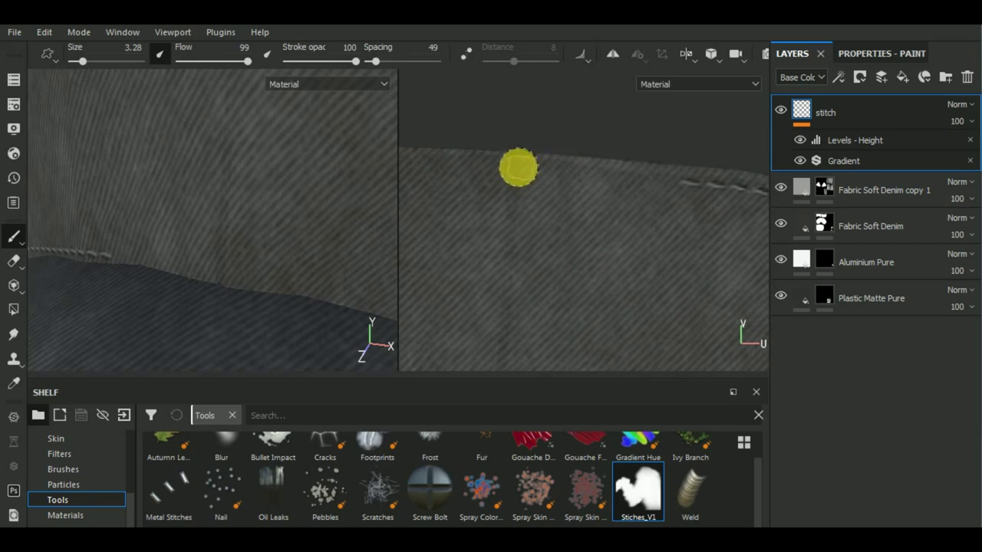
left_click(517, 168, "shift")
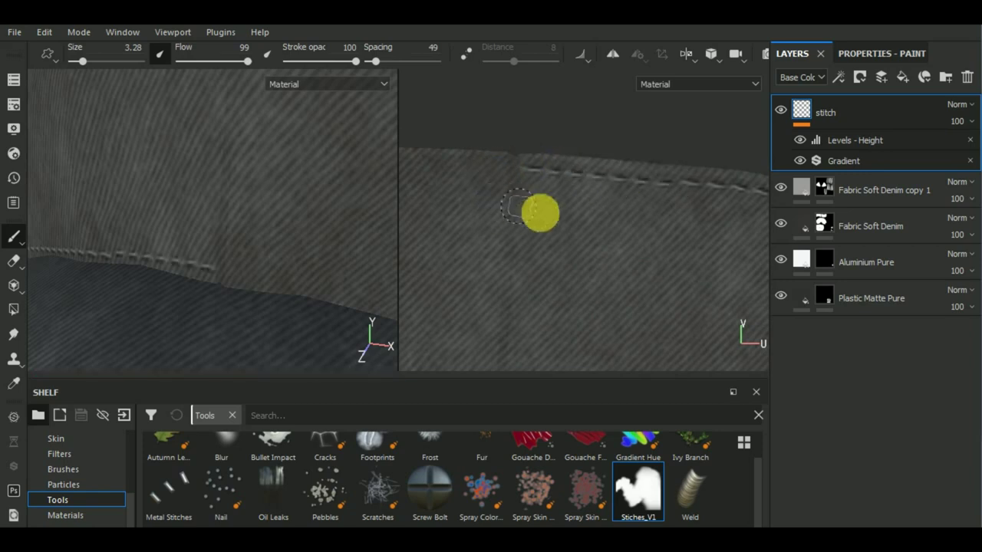
key("ctrl+z")
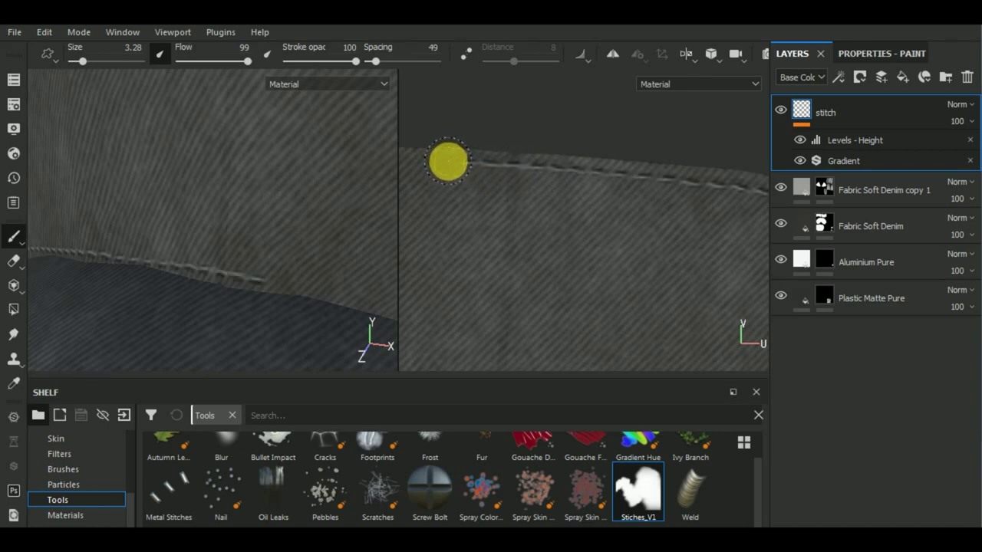
Stamp straight stitch lines along the light panel's edge in the UV view
middle_click_drag(527, 263, 705, 260)
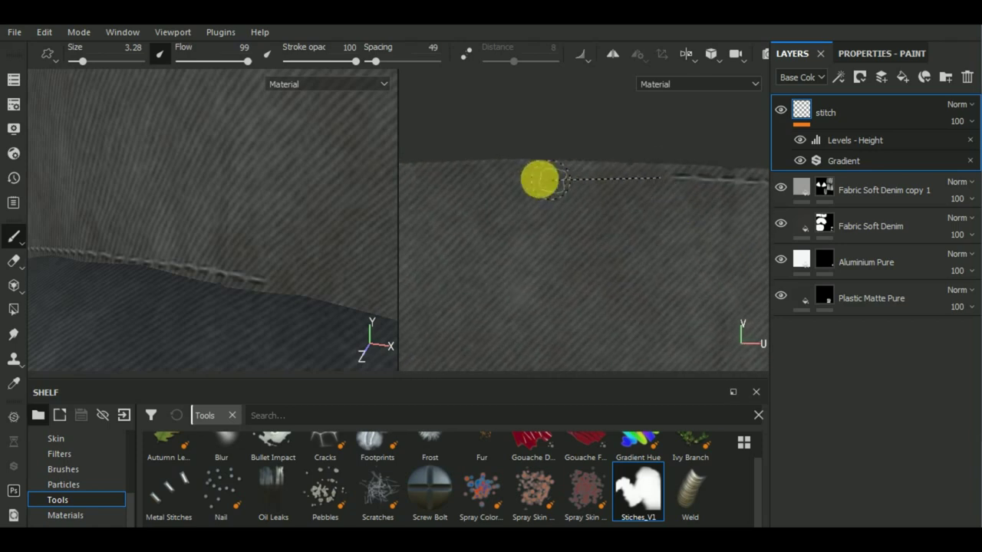
left_click(495, 170, "shift")
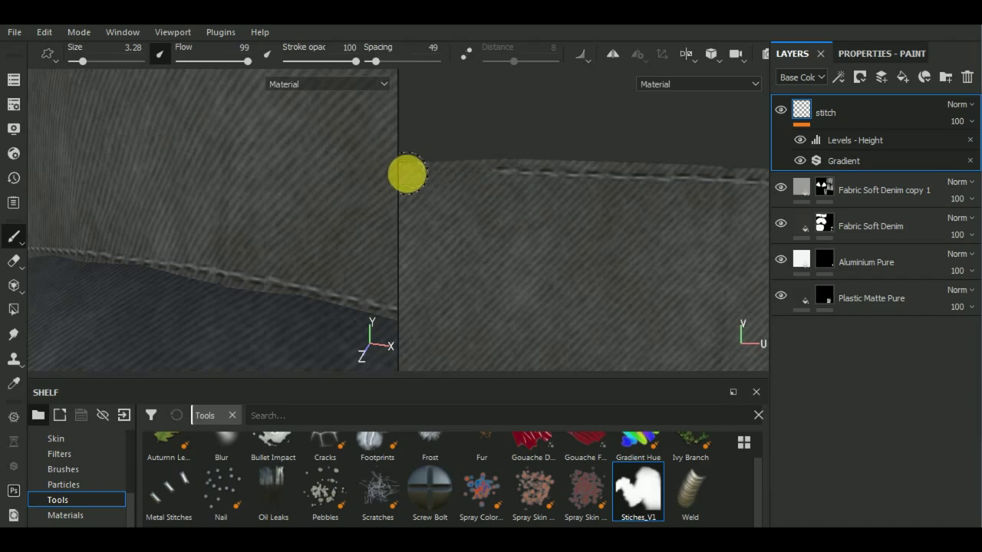
middle_click_drag(624, 274, 636, 247)
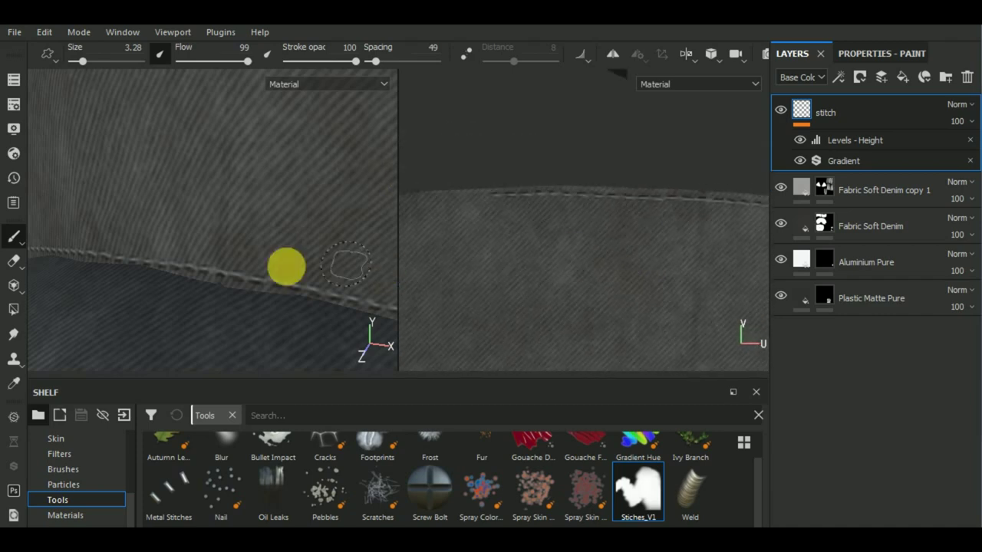
mouse_move(286, 266)
left_mouse_down("alt")
mouse_move(188, 236)
mouse_move(180, 221)
left_mouse_up("alt")
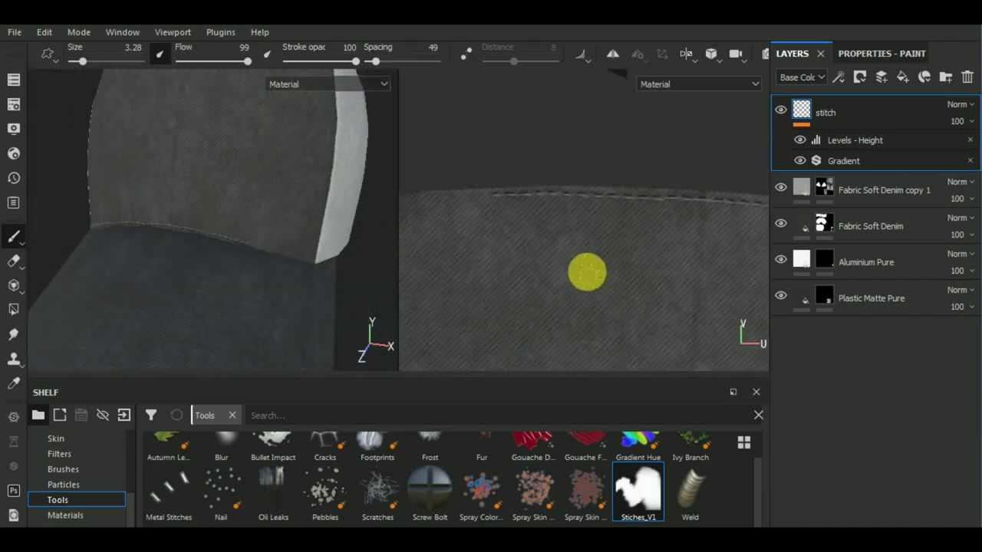
mouse_move(587, 272)
middle_mouse_down()
mouse_move(741, 285)
mouse_move(603, 204)
middle_mouse_up()
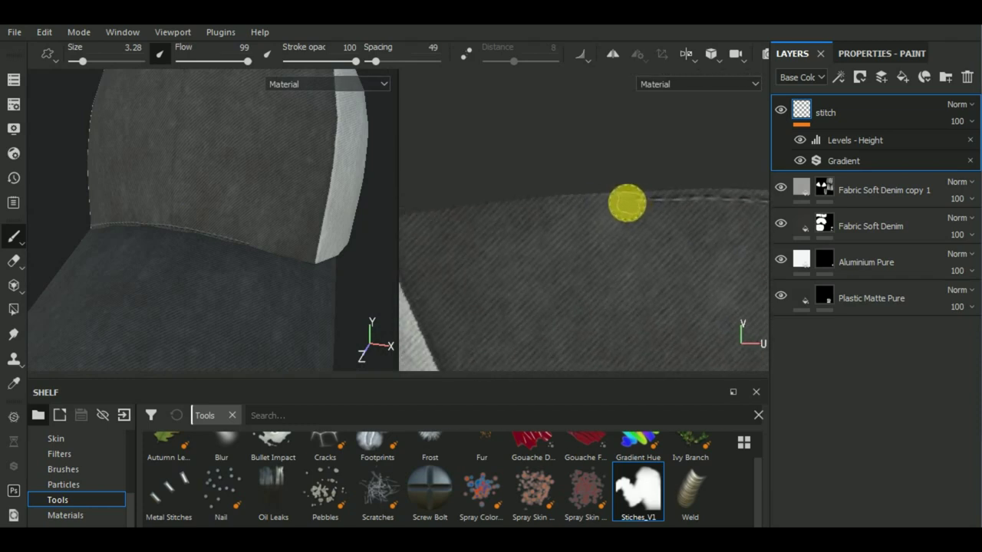
mouse_move(626, 201)
left_mouse_down()
mouse_move(450, 206)
mouse_move(535, 205)
mouse_move(423, 222)
left_mouse_up()
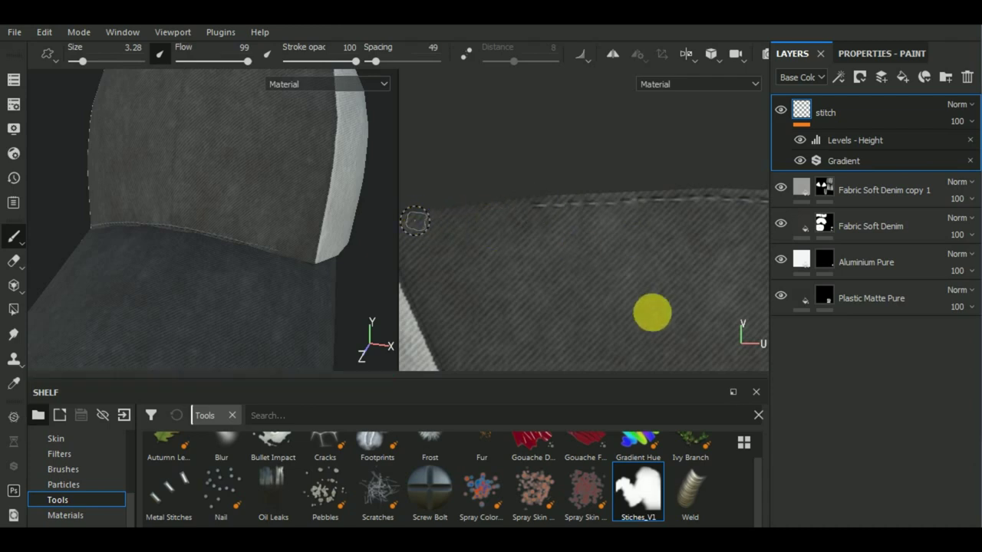
Stitch the edge up to the panel's corner and continue down from it
mouse_move(679, 254)
middle_mouse_down()
mouse_move(524, 264)
mouse_move(763, 225)
mouse_move(647, 237)
middle_mouse_up()
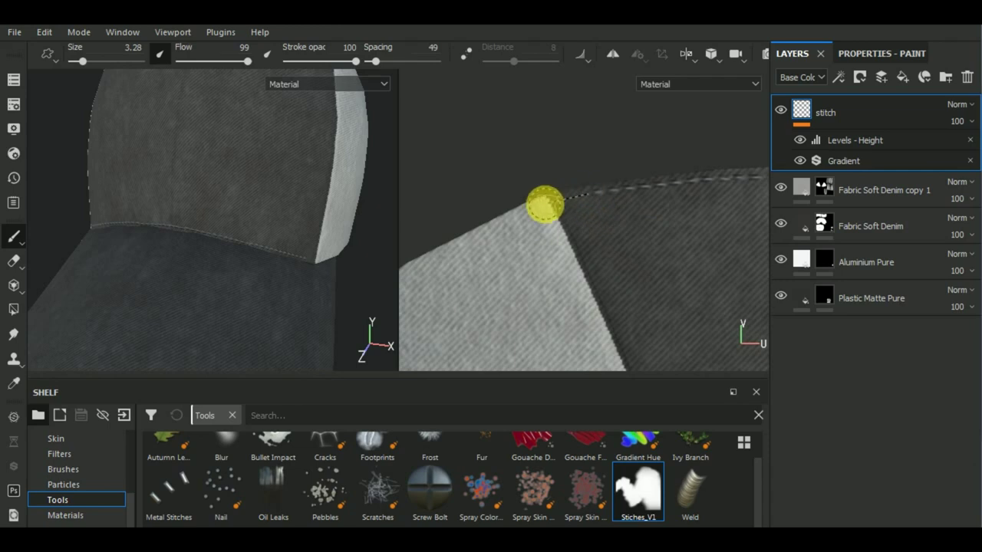
left_click(545, 206, "shift")
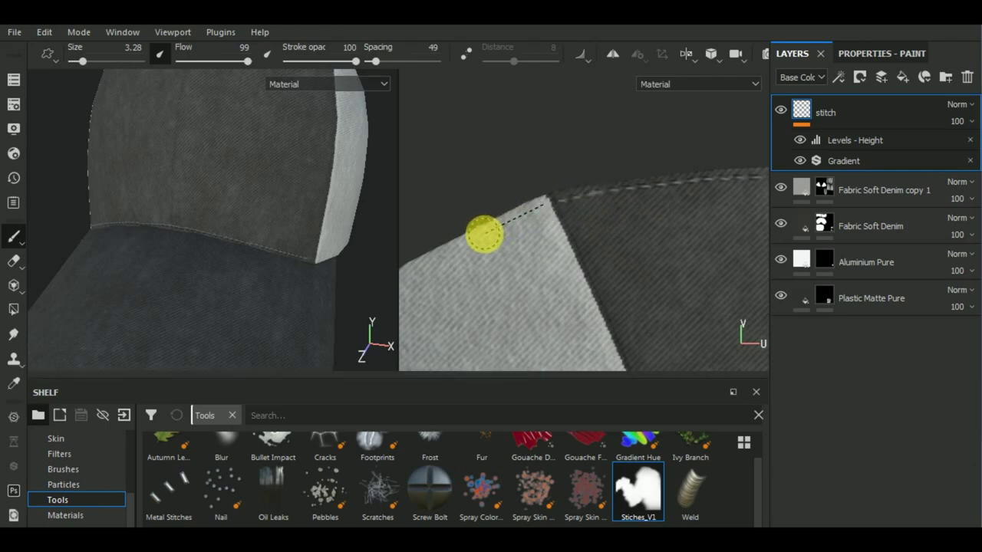
left_click(484, 234, "shift")
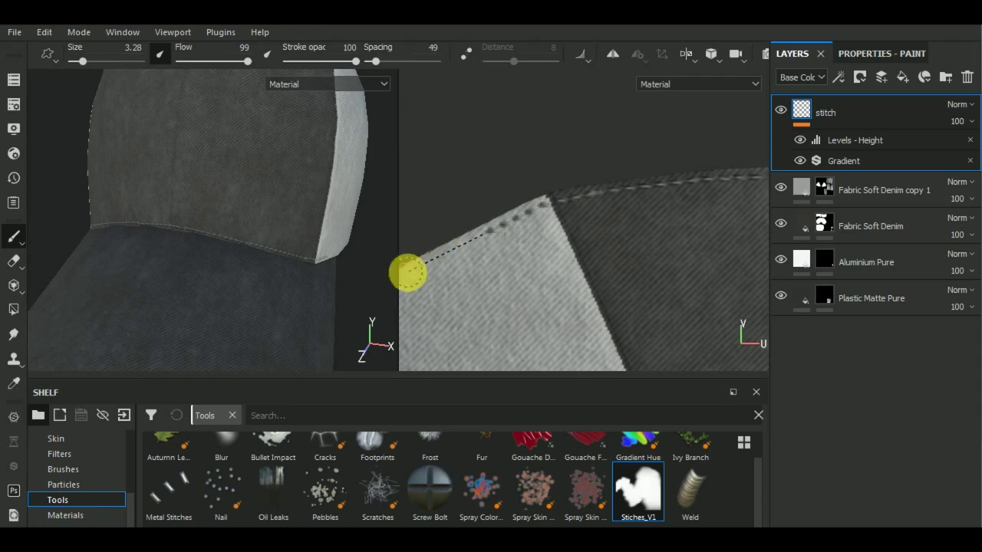
left_click_drag(668, 235, 632, 223, "alt")
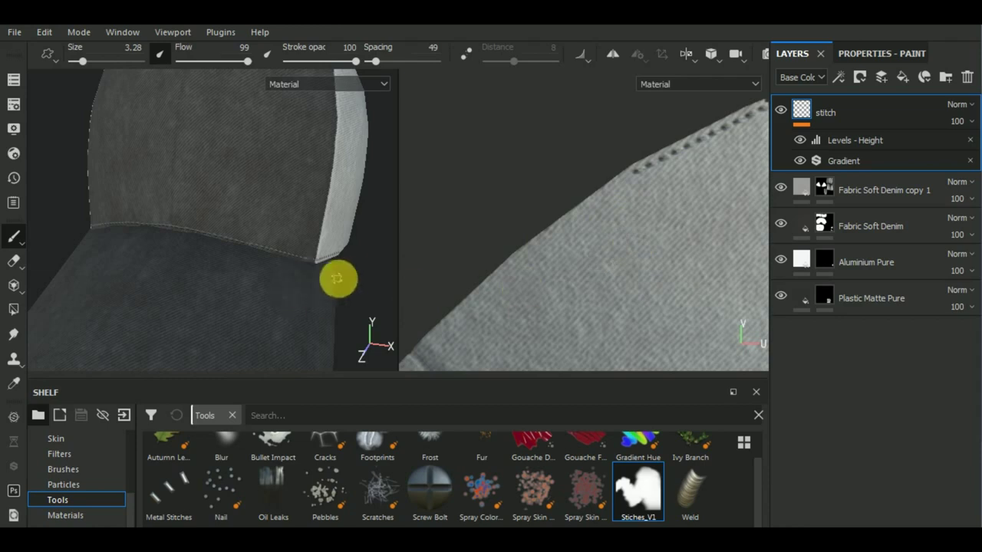
Start a straight stitch run down the light panel's curved edge
left_click_drag(335, 276, 230, 268, "alt")
mouse_move(238, 274)
right_mouse_down("alt")
mouse_move(303, 224)
mouse_move(287, 205)
mouse_move(299, 221)
right_mouse_up("alt")
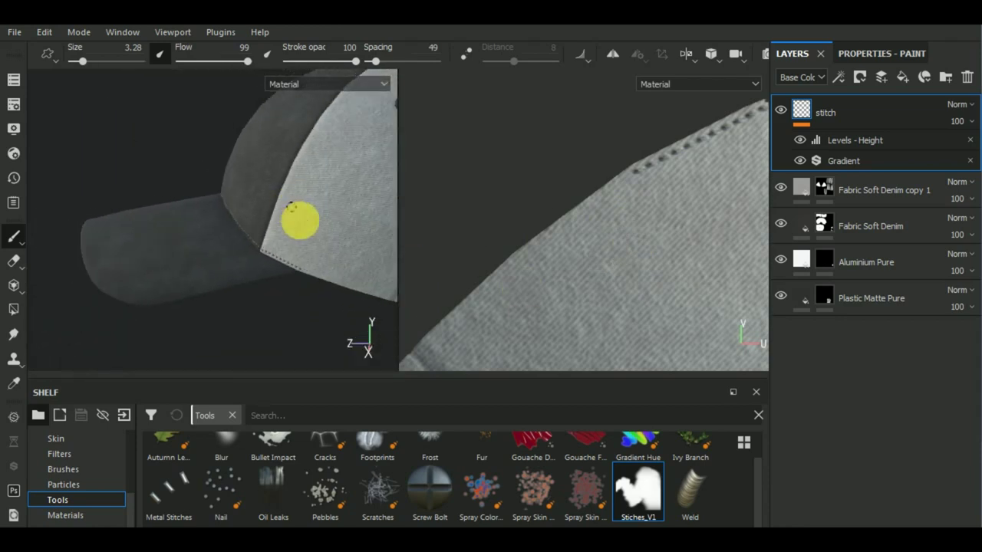
mouse_move(647, 240)
right_mouse_down("alt")
mouse_move(662, 202)
mouse_move(653, 200)
right_mouse_up("alt")
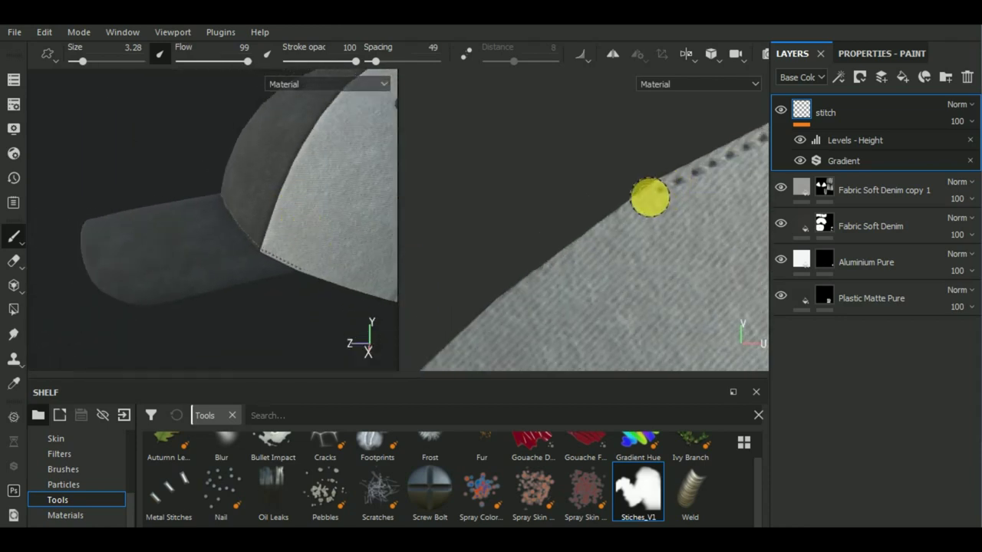
left_click(650, 197)
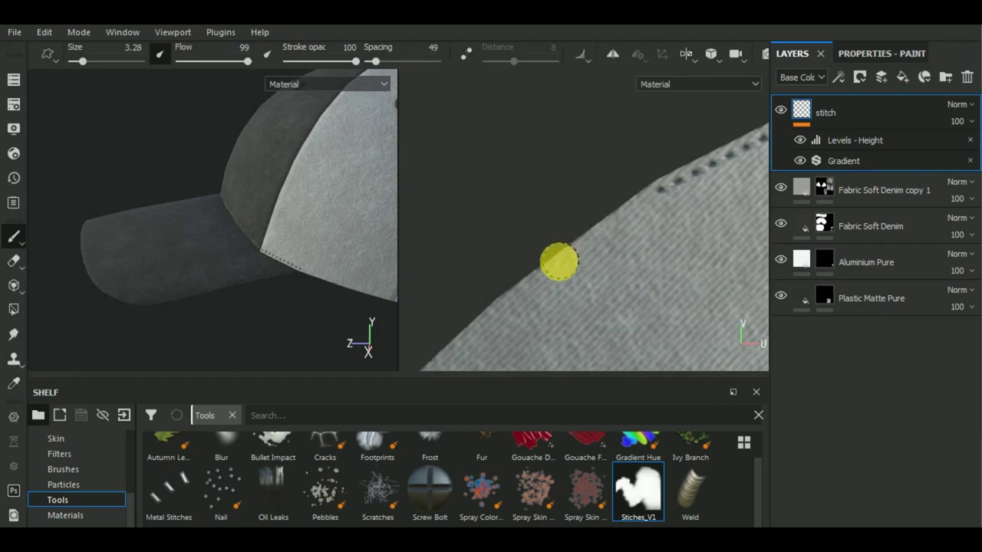
left_click(559, 261, "shift")
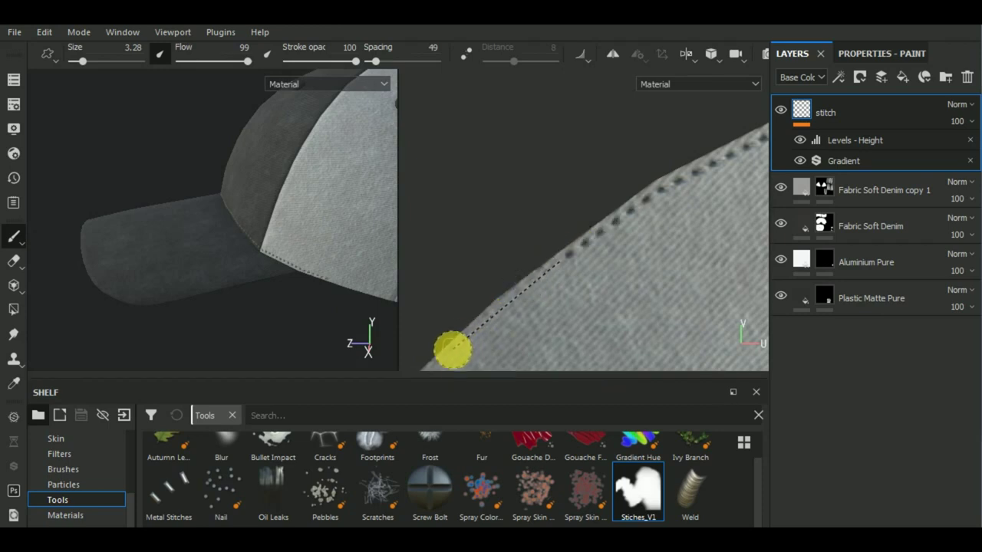
Extend the stitch line with shift-clicked points further along the curved seam
scroll(557, 254, "down", 2)
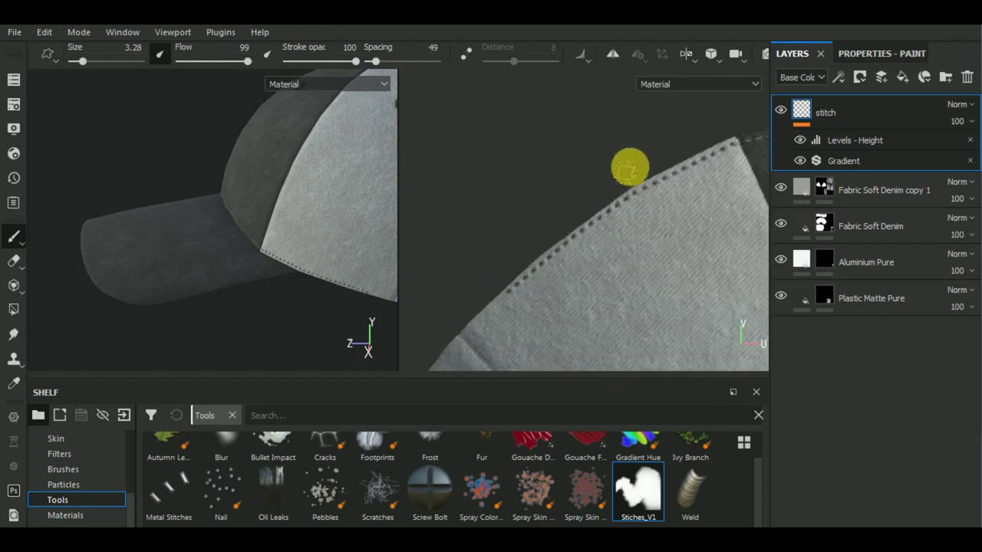
scroll(631, 166, "down", 2)
scroll(618, 289, "down", 1)
scroll(655, 249, "up", 2)
scroll(596, 274, "up", 2)
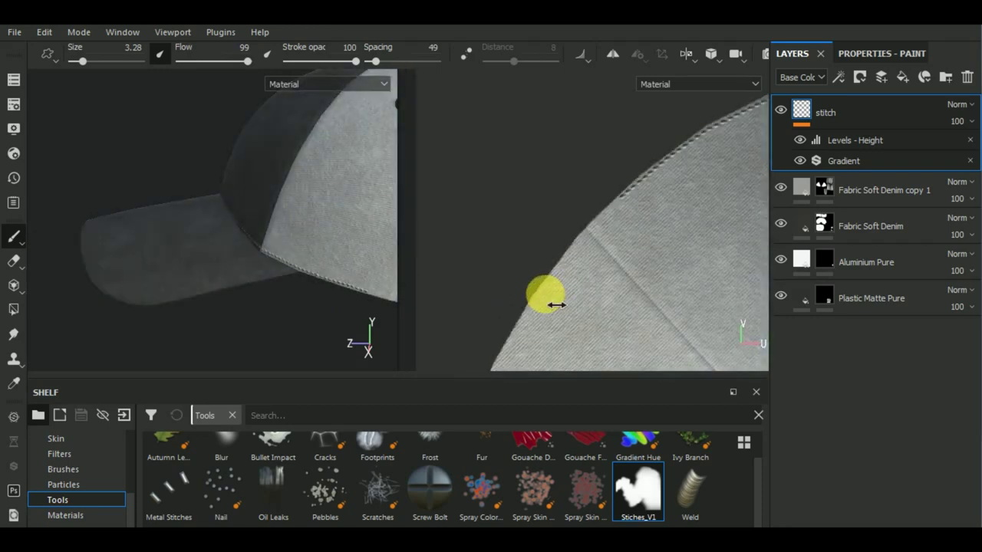
scroll(544, 292, "up", 1)
scroll(624, 219, "up", 1)
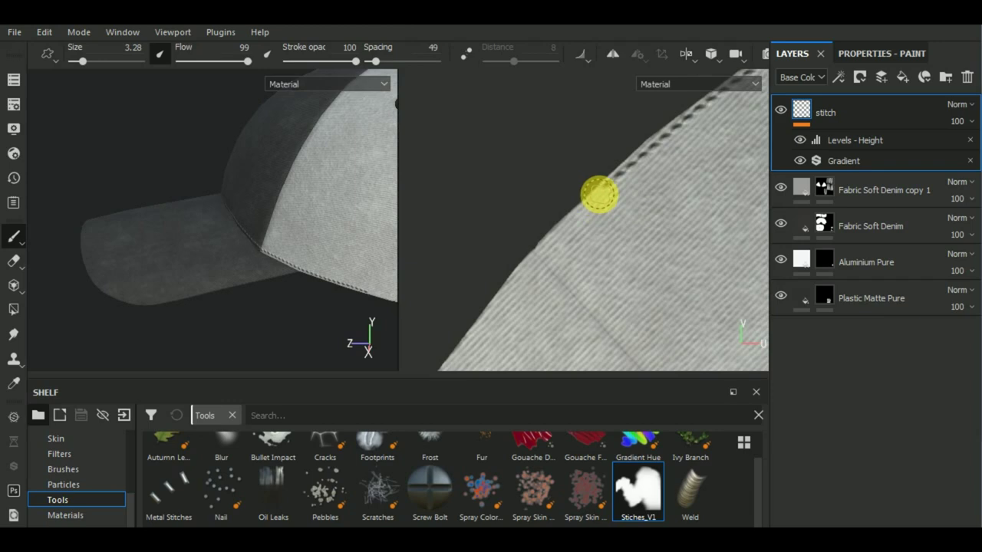
key("shift")
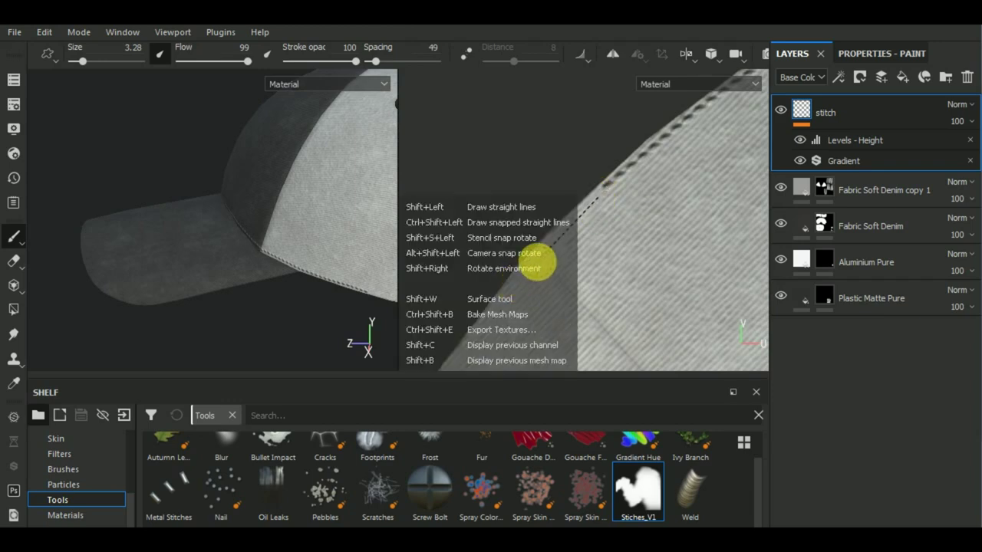
left_click(537, 263, "shift")
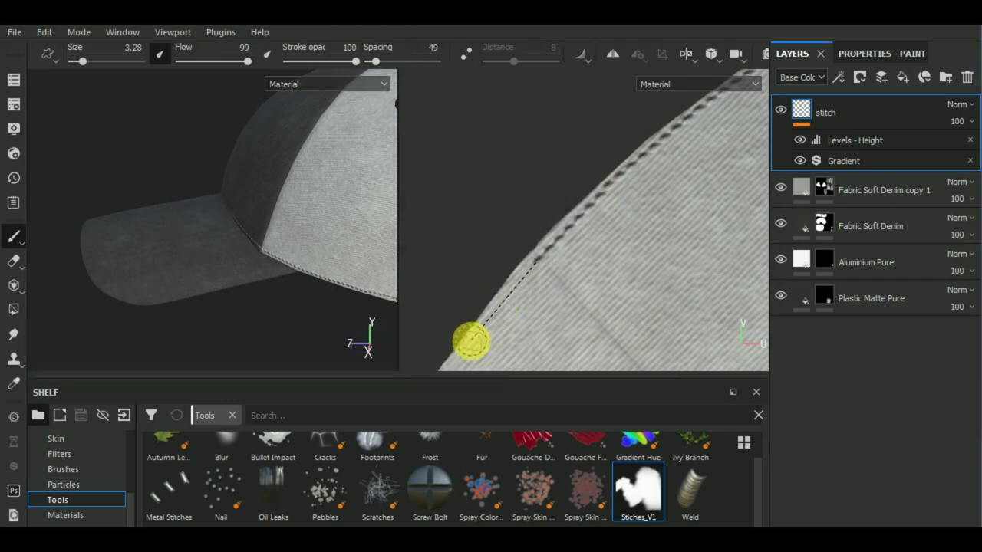
left_click(471, 340, "shift")
Continue the stitches down to the bottom of the seam
mouse_move(529, 323)
middle_mouse_down()
mouse_move(619, 254)
mouse_move(593, 186)
middle_mouse_up()
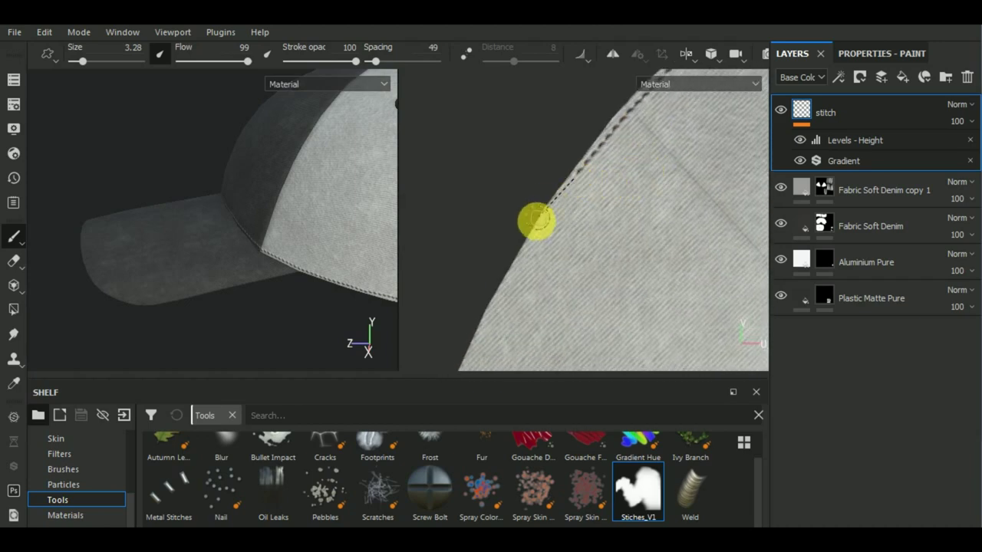
left_click(526, 261, "shift")
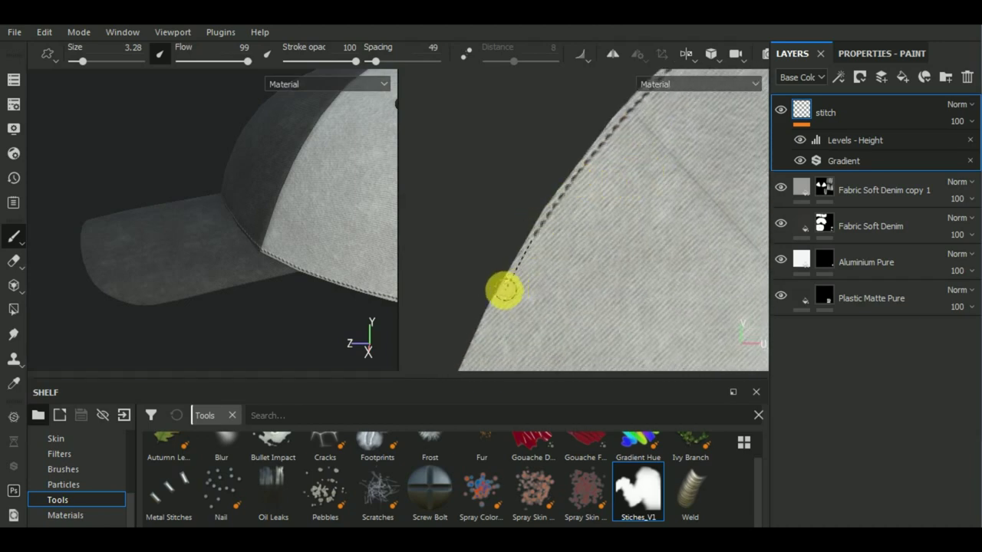
left_click(472, 344, "shift")
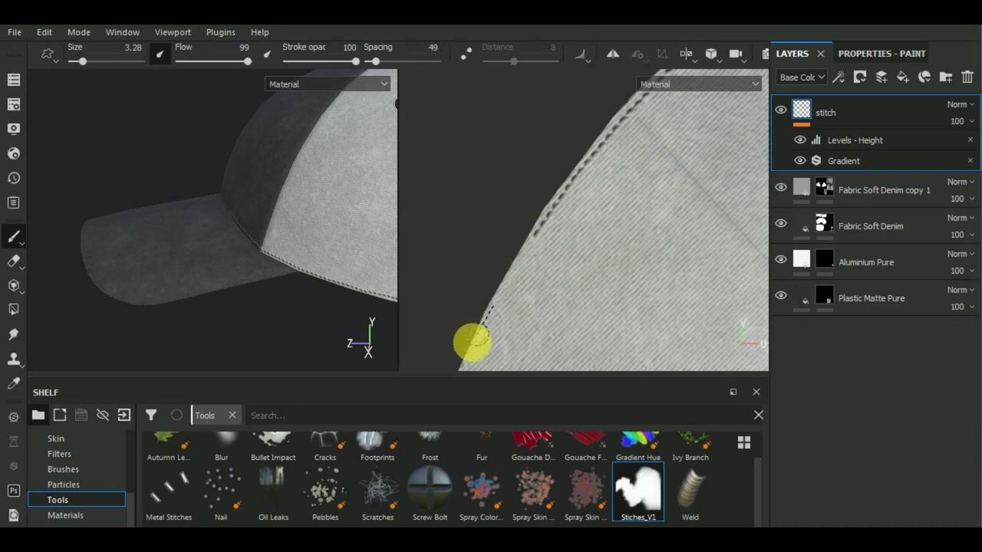
left_click(465, 371, "shift")
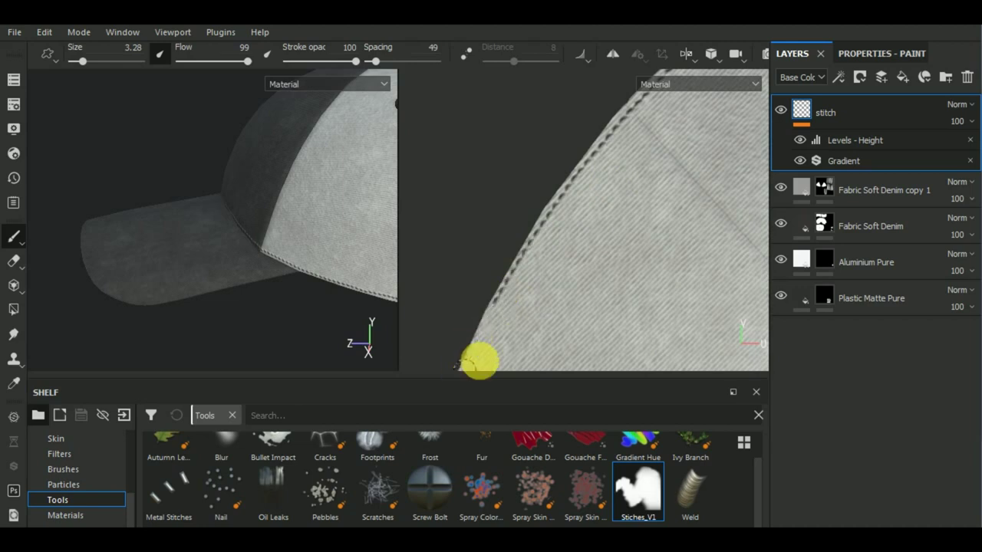
Stitch the seam down to the dark brim and past the brim point
scroll(608, 184, "up", 2)
scroll(607, 158, "down", 2)
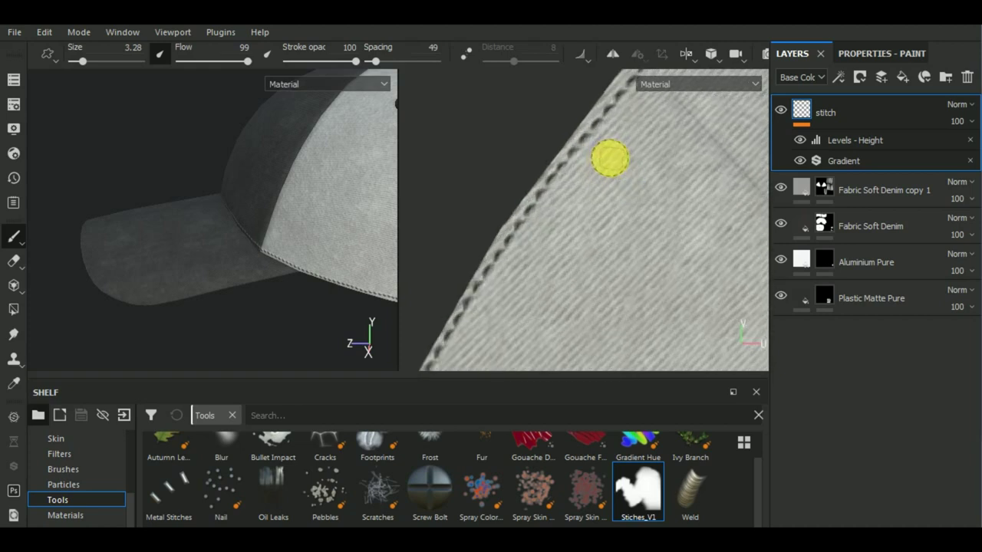
scroll(611, 158, "down", 2)
mouse_move(611, 158)
left_mouse_down("alt")
mouse_move(662, 245)
mouse_move(566, 196)
left_mouse_up("alt")
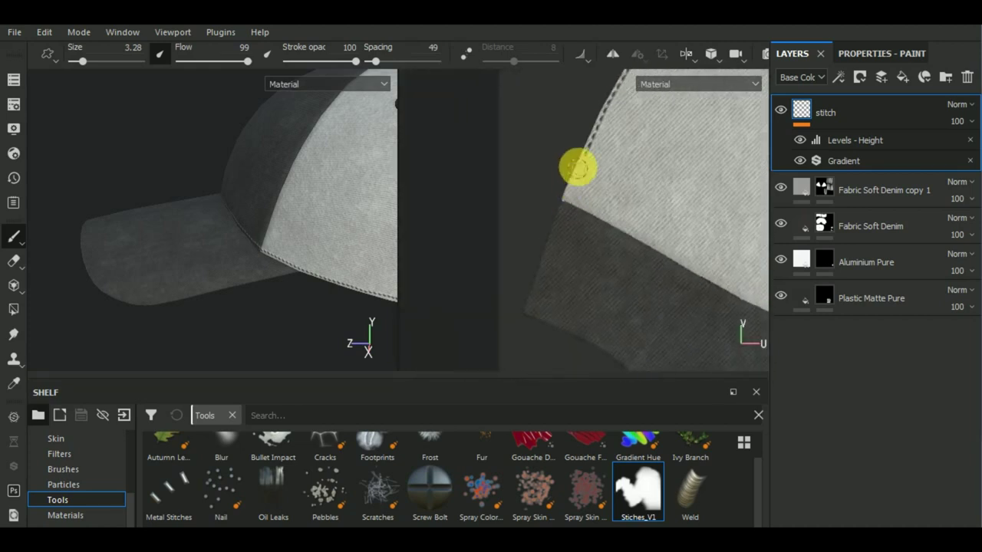
scroll(583, 160, "up", 1)
scroll(583, 161, "up", 1)
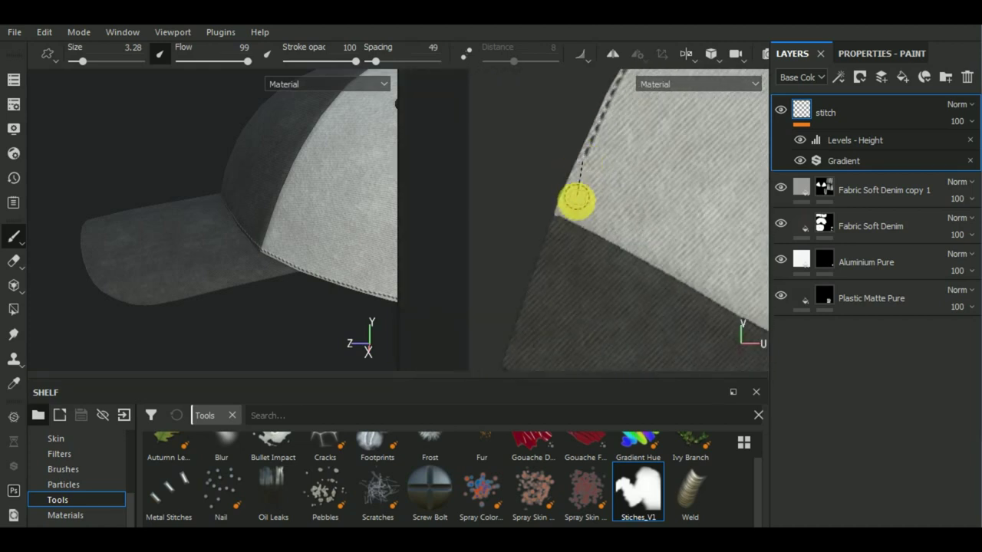
left_click(558, 219, "shift")
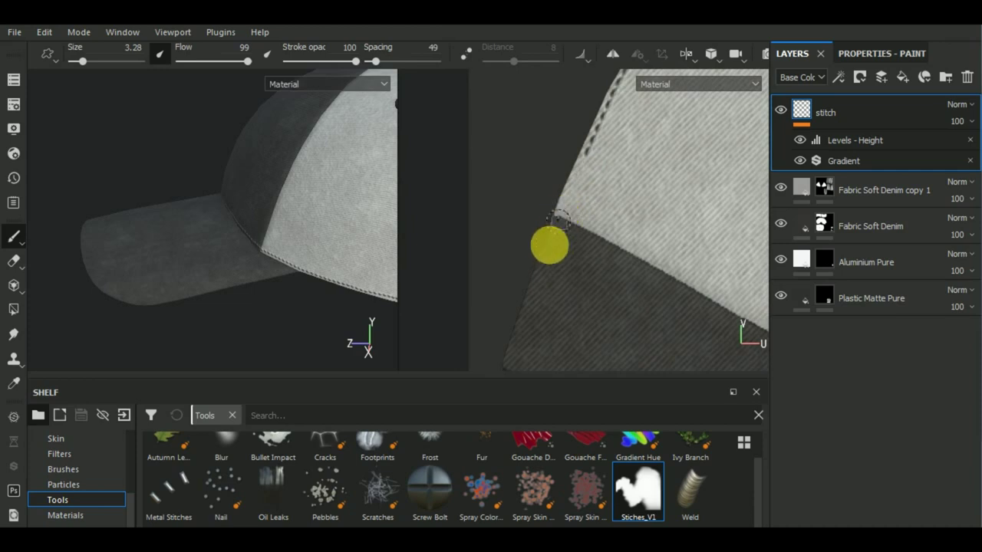
left_click(533, 299, "shift")
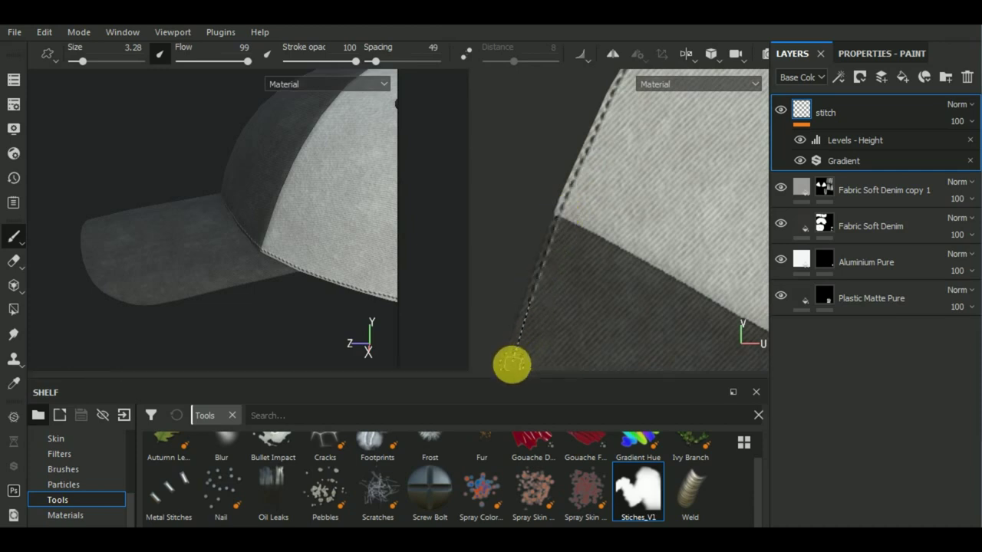
left_click(692, 224, "shift")
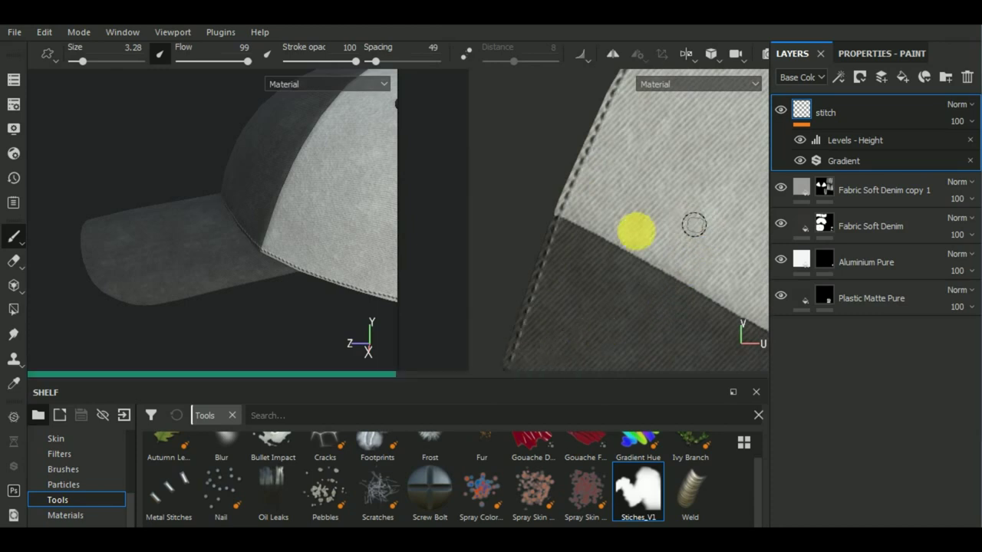
left_click_drag(693, 223, 622, 233, "alt")
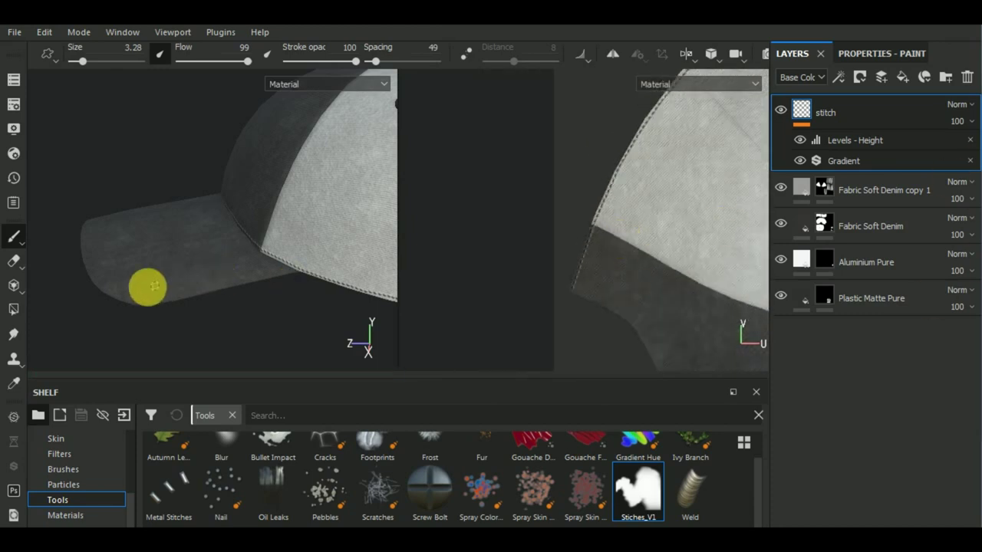
Paint the first stitches along the dark denim panel's vertical side seam
mouse_move(256, 313)
left_mouse_down("alt")
mouse_move(156, 263)
mouse_move(227, 273)
left_mouse_up("alt")
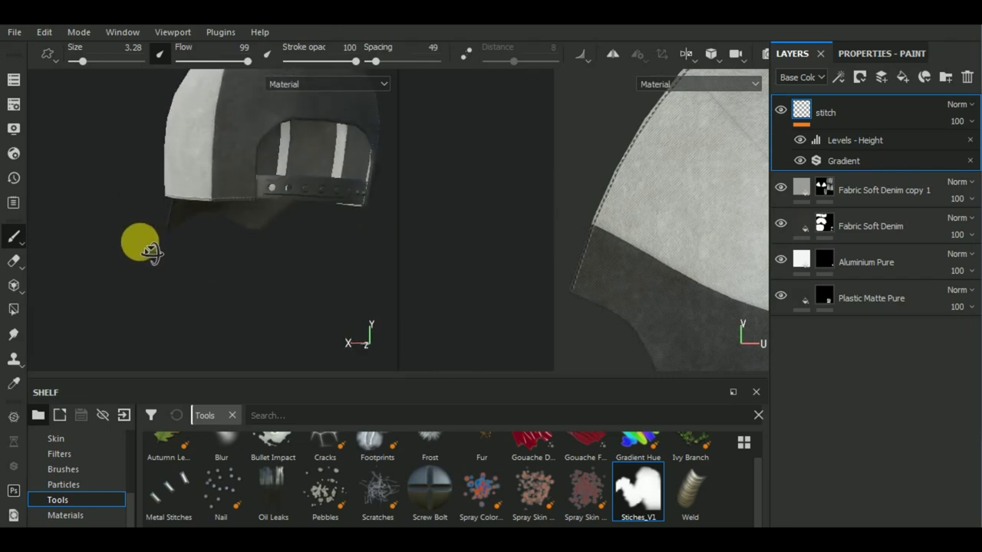
mouse_move(227, 273)
right_mouse_down("shift")
mouse_move(313, 272)
mouse_move(296, 272)
right_mouse_up("shift")
left_click_drag(296, 271, 221, 322, "alt")
scroll(620, 304, "up", 2)
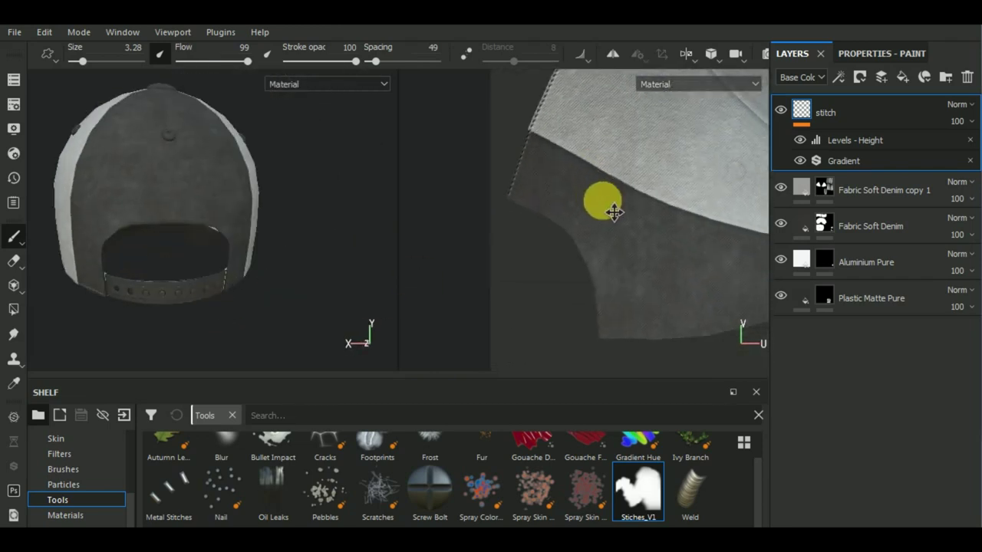
middle_click_drag(614, 204, 519, 222)
scroll(518, 222, "up", 1)
scroll(520, 216, "up", 1)
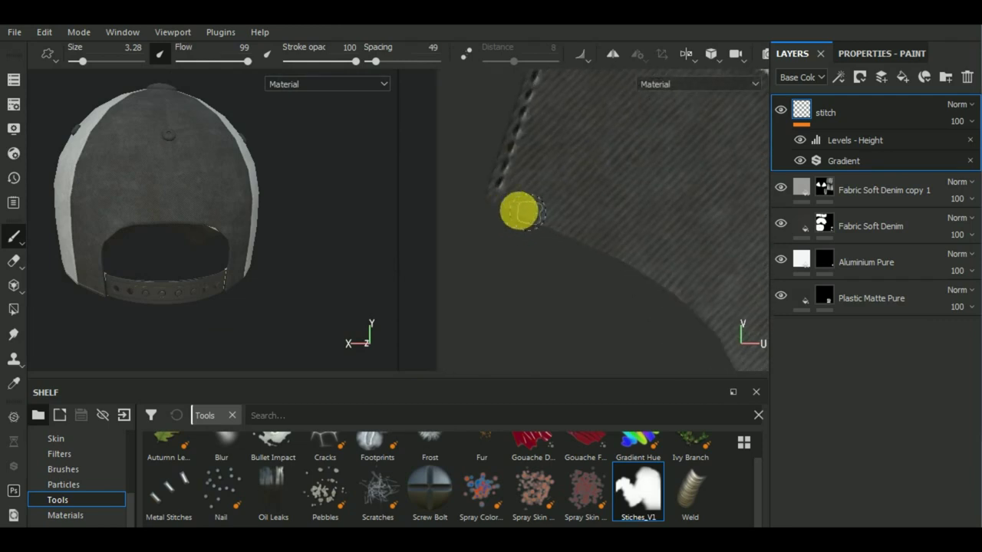
mouse_move(497, 198)
left_mouse_down()
mouse_move(649, 261)
mouse_move(693, 291)
mouse_move(638, 252)
mouse_move(629, 248)
mouse_move(741, 329)
mouse_move(737, 340)
mouse_move(722, 334)
left_mouse_up()
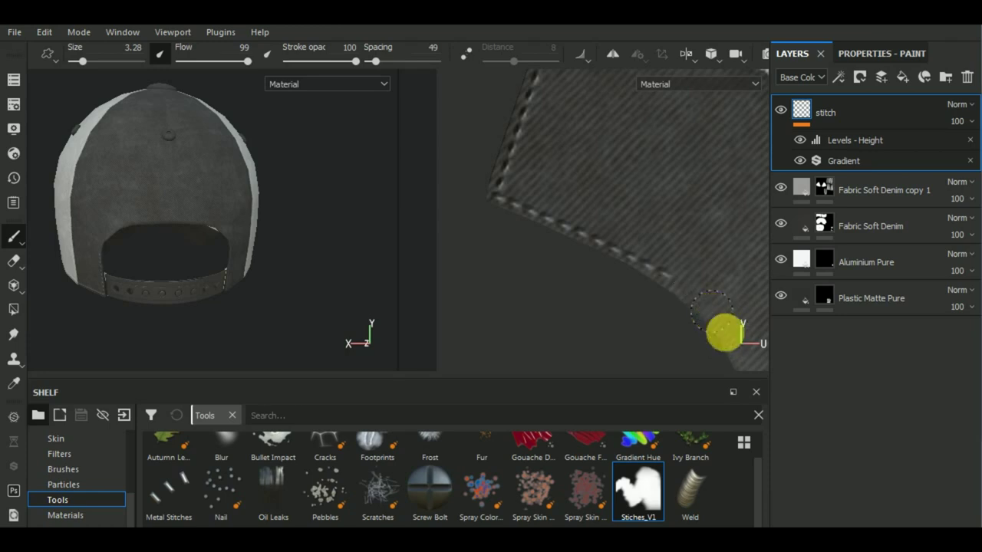
Extend the stitches further down the vertical seam as it curves
scroll(559, 278, "up", 2)
scroll(567, 284, "up", 1)
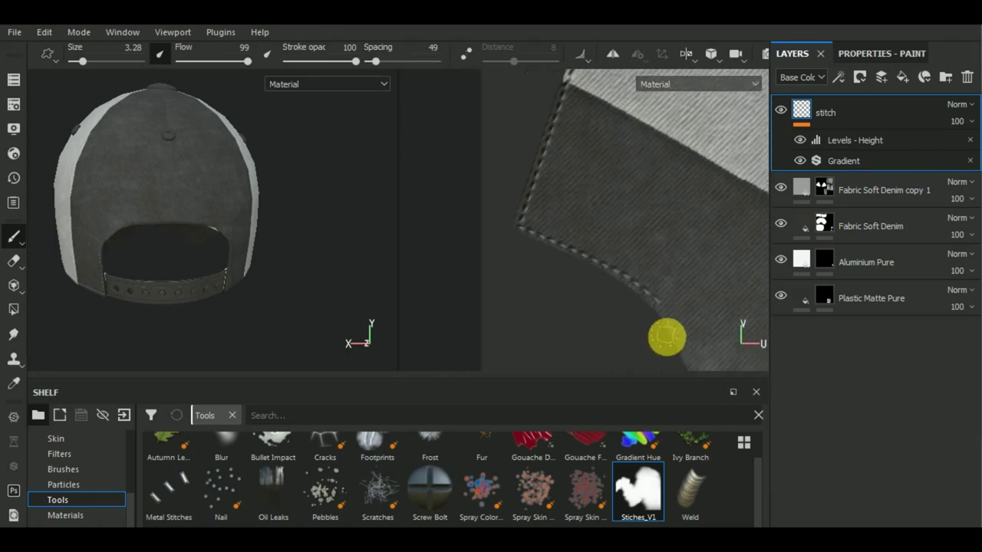
scroll(553, 259, "up", 2)
scroll(553, 238, "up", 1)
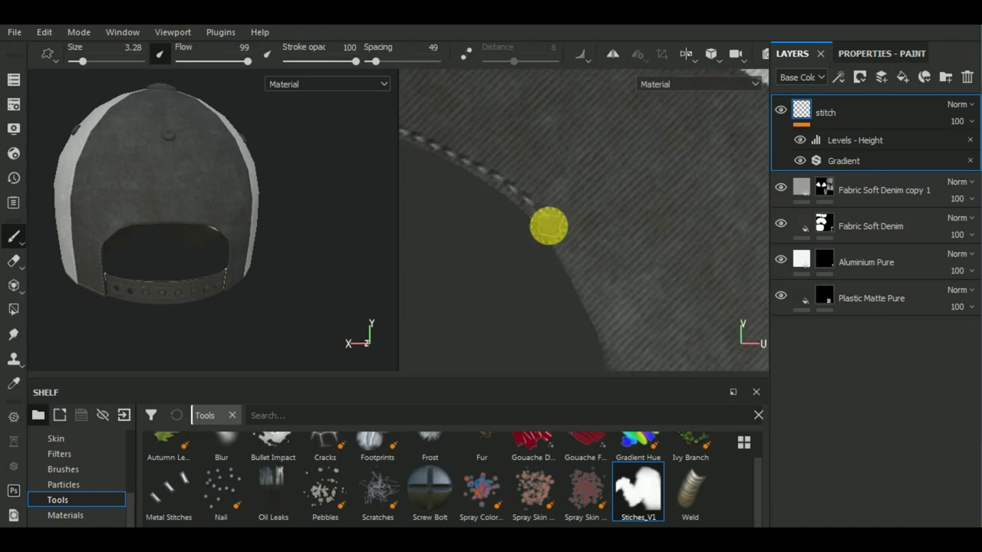
left_click_drag(551, 227, 611, 351)
mouse_move(607, 344)
middle_mouse_down()
mouse_move(624, 281)
mouse_move(578, 204)
middle_mouse_up()
left_click_drag(563, 203, 577, 241)
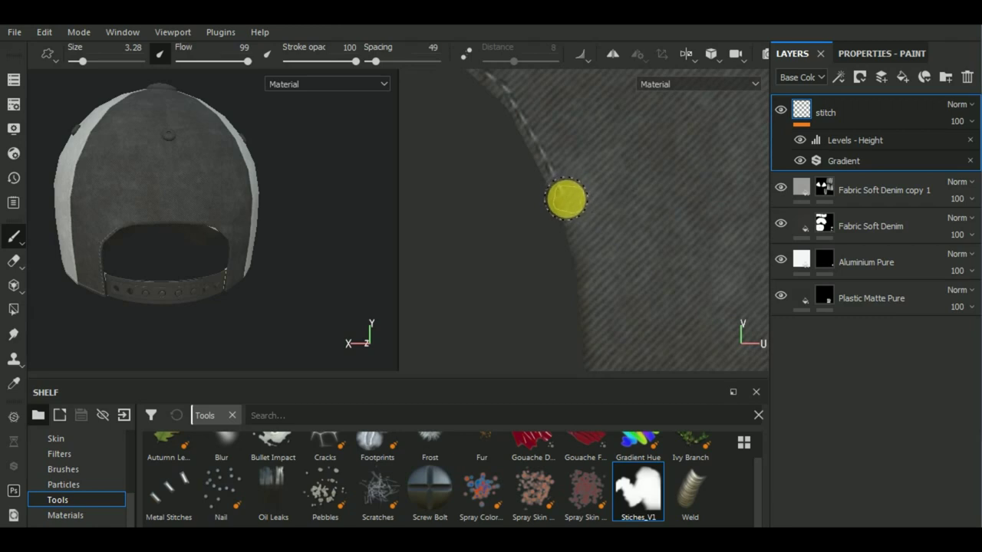
left_click_drag(570, 204, 594, 353)
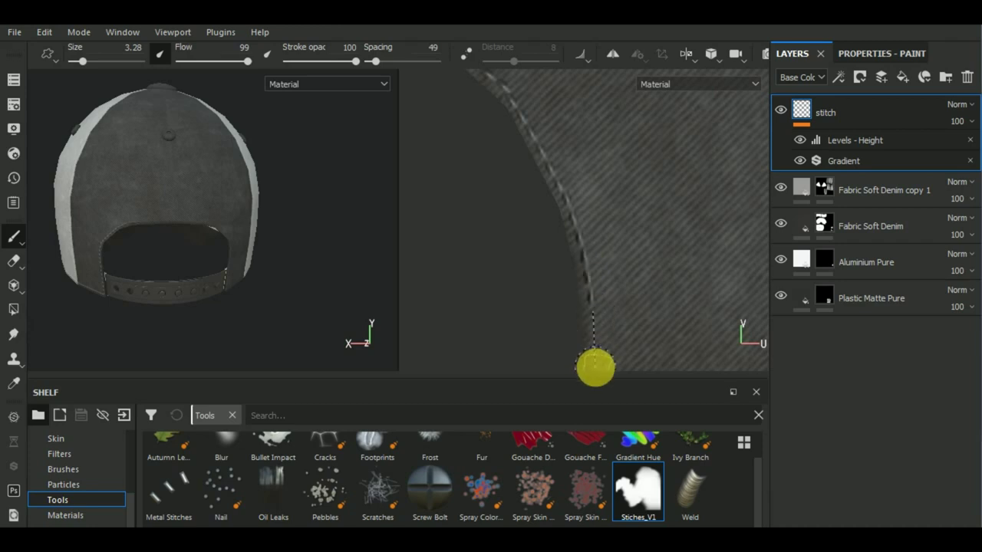
Finish the vertical stitch line at the panel's lower end
scroll(529, 241, "down", 2)
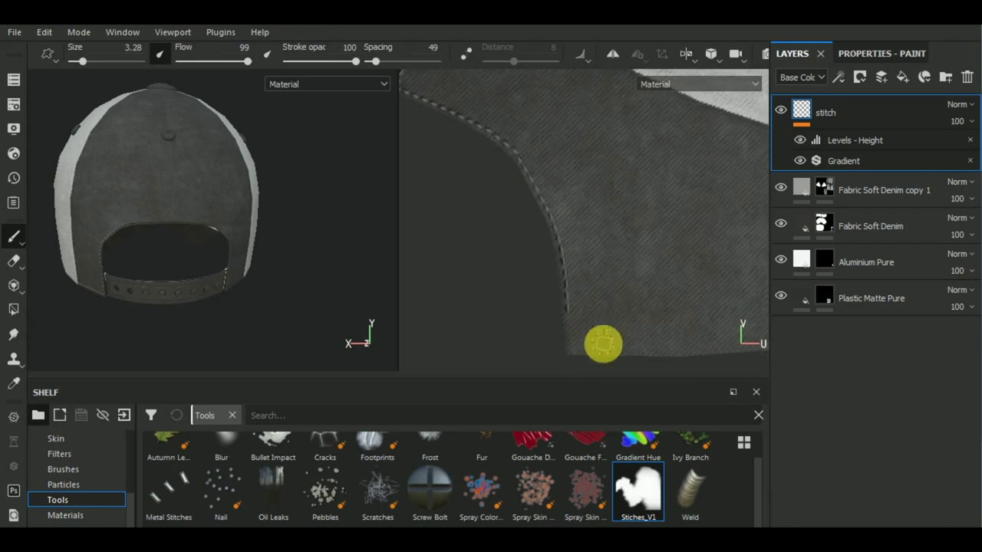
middle_click_drag(603, 344, 614, 274)
mouse_move(330, 272)
left_mouse_down("alt")
mouse_move(350, 286)
mouse_move(287, 283)
mouse_move(311, 287)
left_mouse_up("alt")
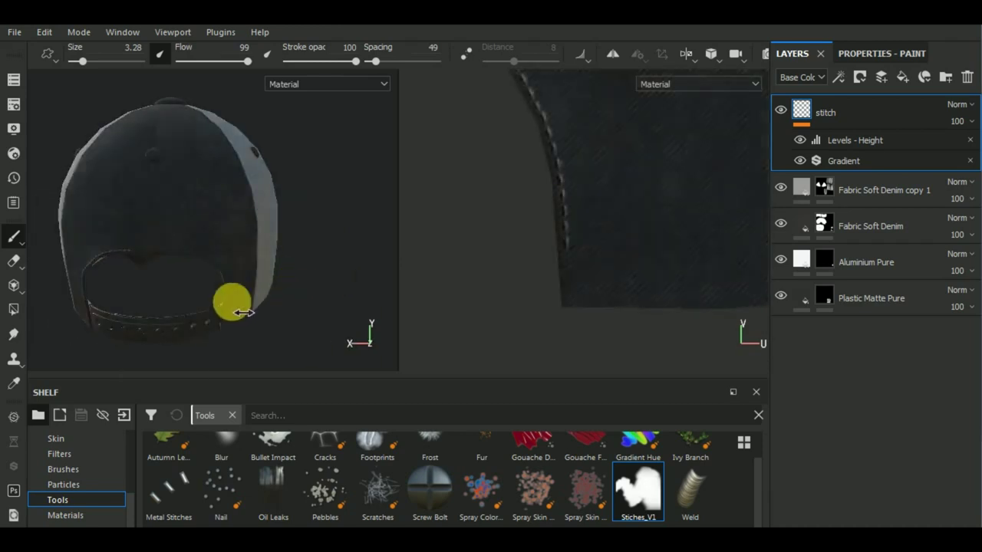
mouse_move(242, 312)
left_mouse_down("alt")
mouse_move(125, 291)
mouse_move(147, 291)
left_mouse_up("alt")
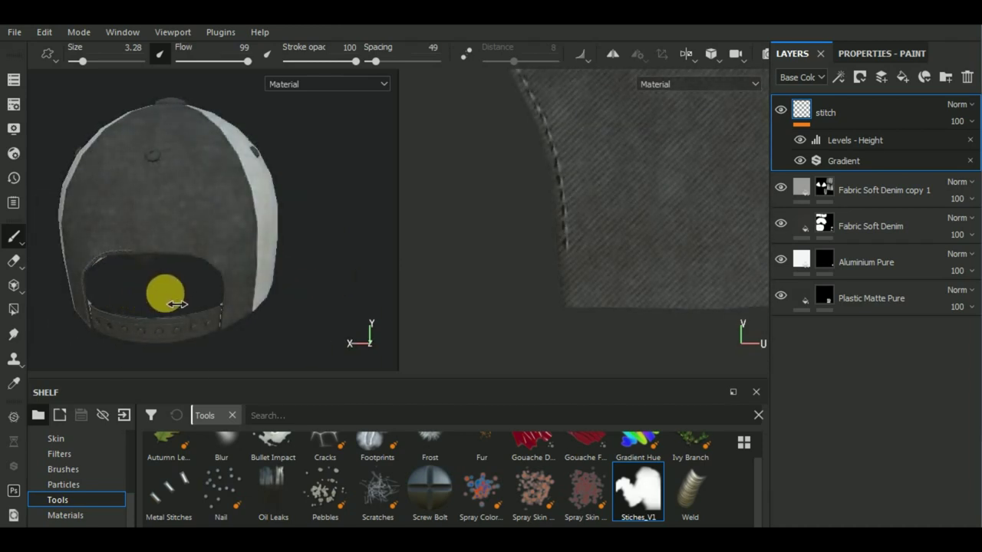
middle_click_drag(591, 302, 529, 207)
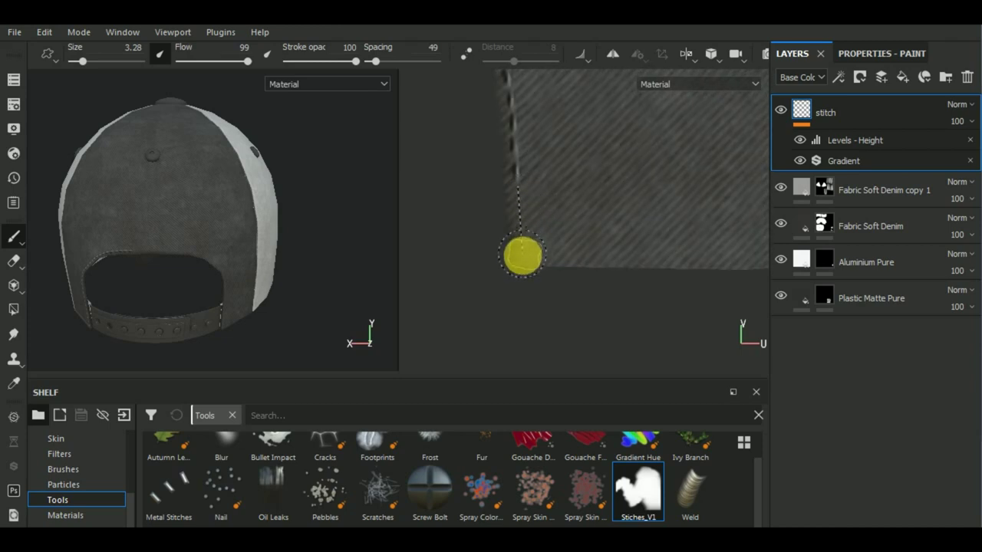
left_click(521, 261)
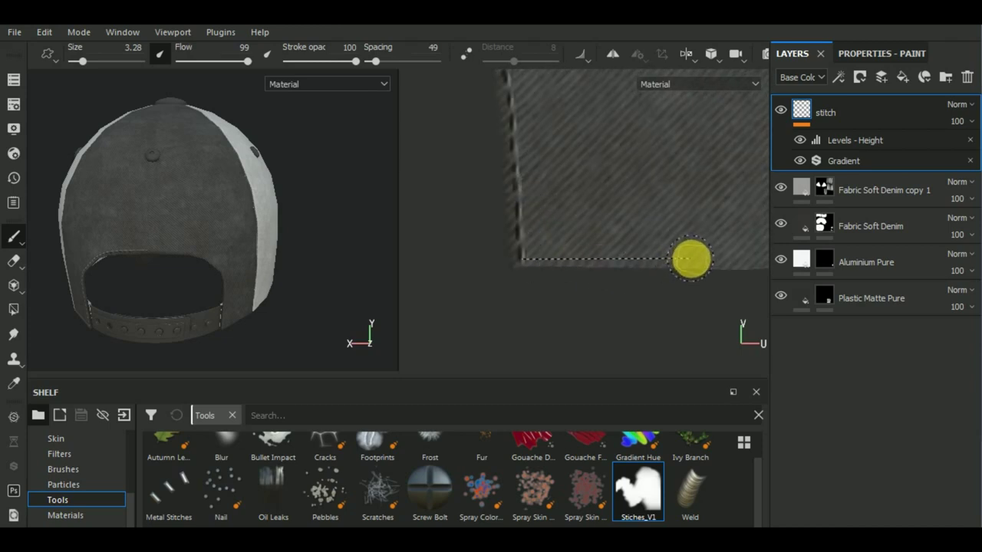
Stitch along the dark panel's bottom seam
middle_click_drag(697, 304, 463, 300)
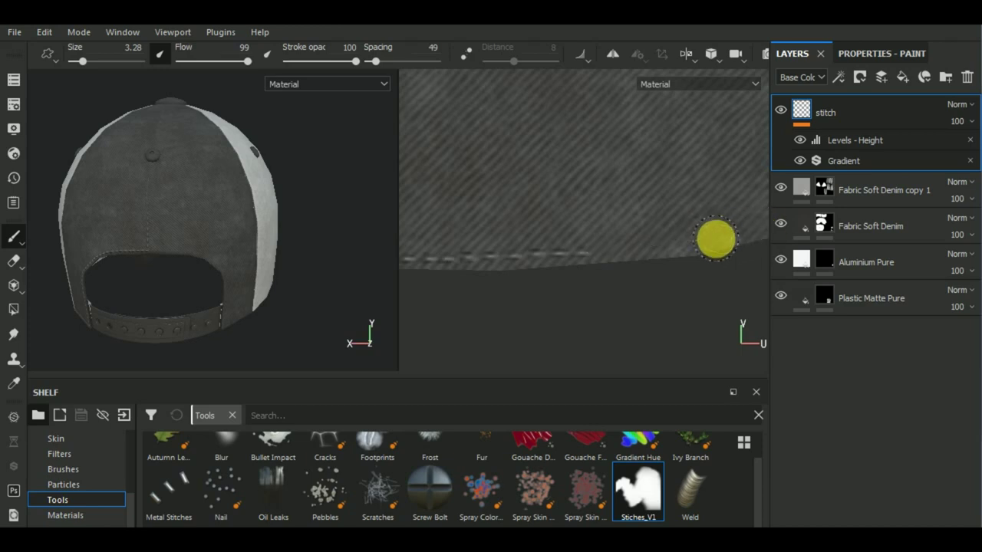
mouse_move(716, 239)
left_mouse_down()
mouse_move(581, 273)
mouse_move(552, 263)
mouse_move(665, 278)
mouse_move(661, 266)
left_mouse_up()
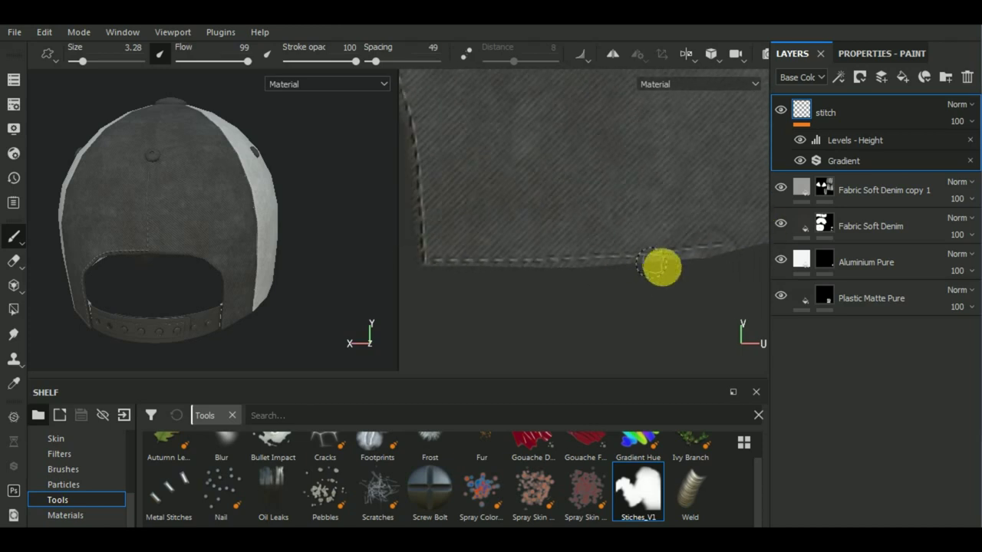
middle_click_drag(661, 267, 490, 270)
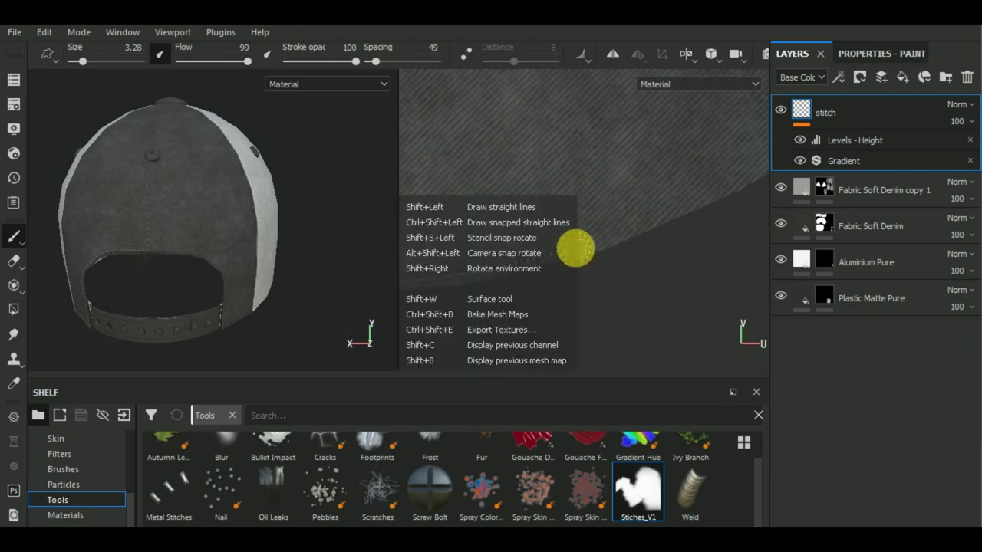
Lay straight stitch segments along the panel's curved edge
left_click(580, 247, "shift")
left_click(679, 209, "shift")
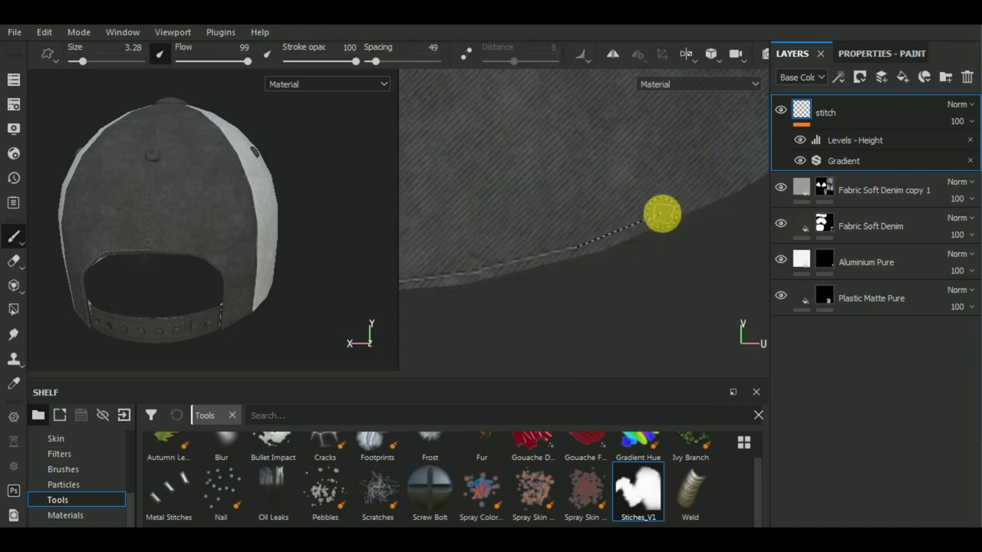
left_click(662, 218, "shift")
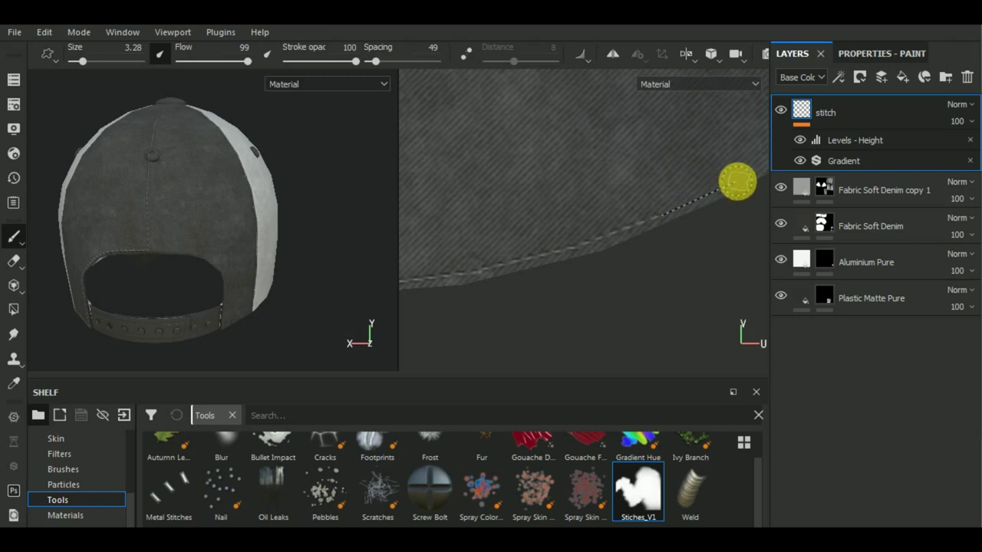
scroll(598, 273, "down", 3)
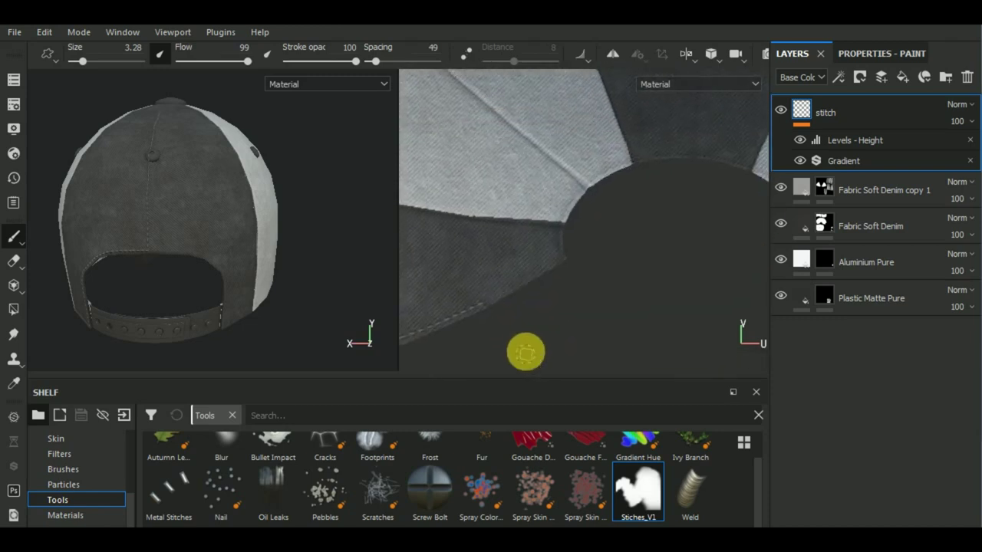
Frame the next panel edge near the crown hub in the UV and 3D views
middle_click_drag(526, 353, 486, 285)
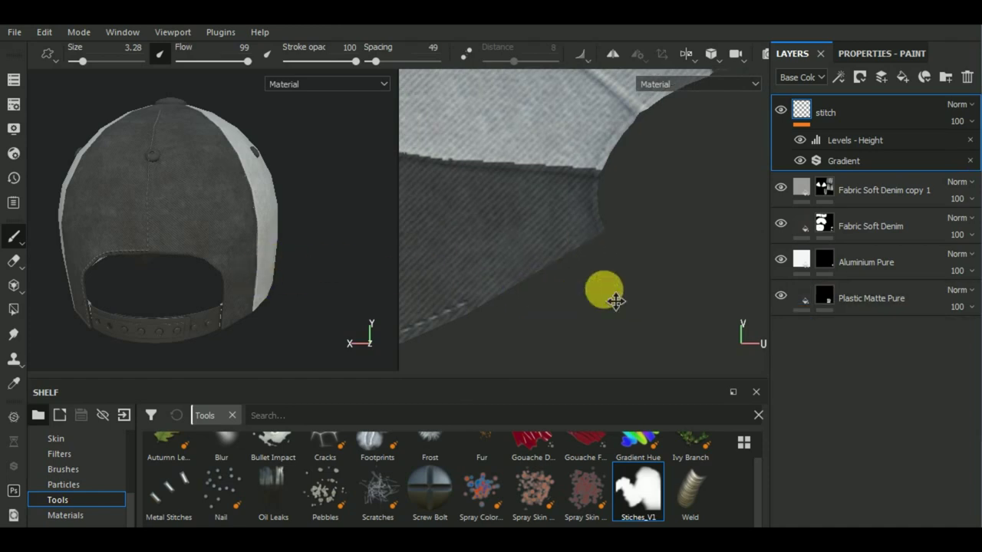
middle_click_drag(596, 248, 739, 244)
key("ctrl")
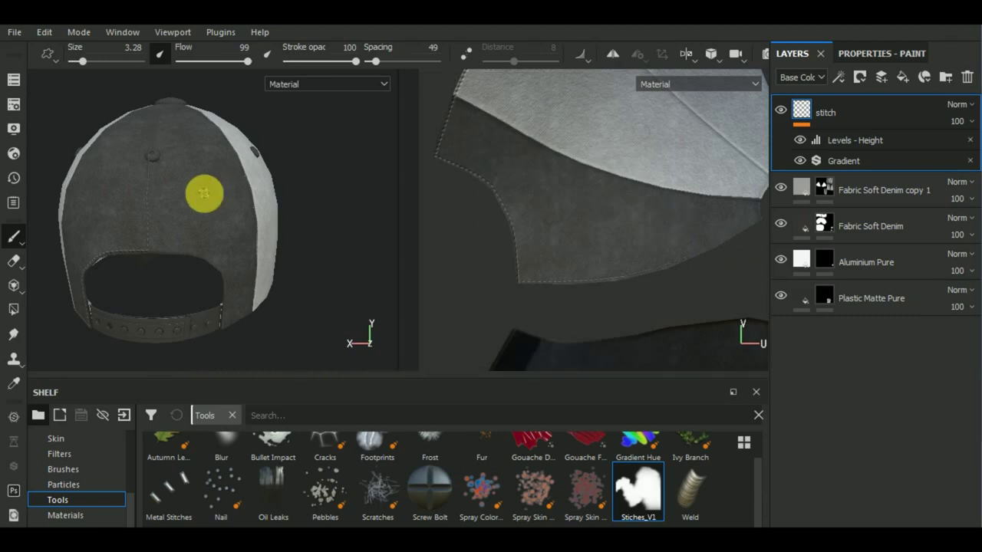
left_click_drag(204, 191, 292, 241, "alt")
scroll(167, 208, "up", 3)
scroll(227, 196, "up", 2)
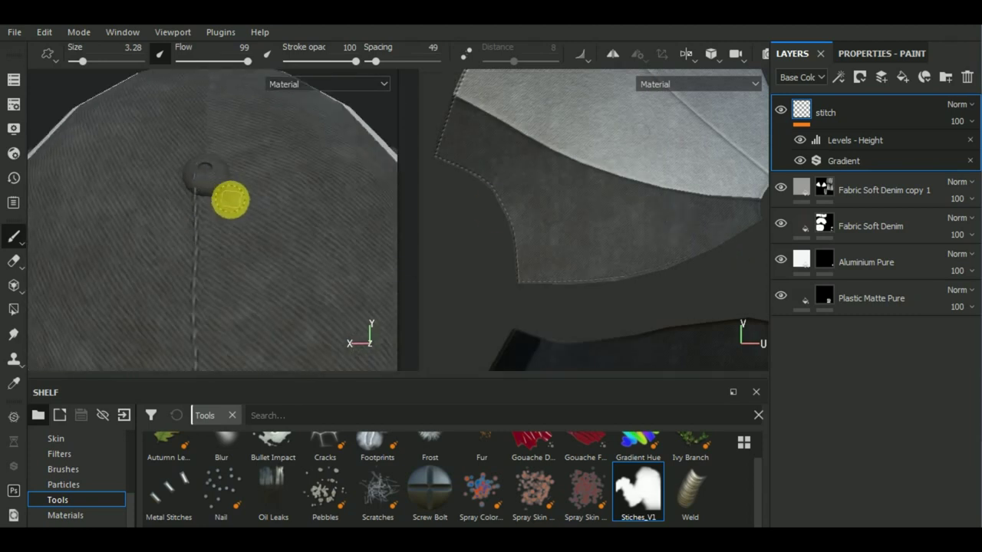
scroll(227, 198, "down", 1)
scroll(228, 207, "down", 2)
scroll(228, 210, "down", 1)
key("ctrl")
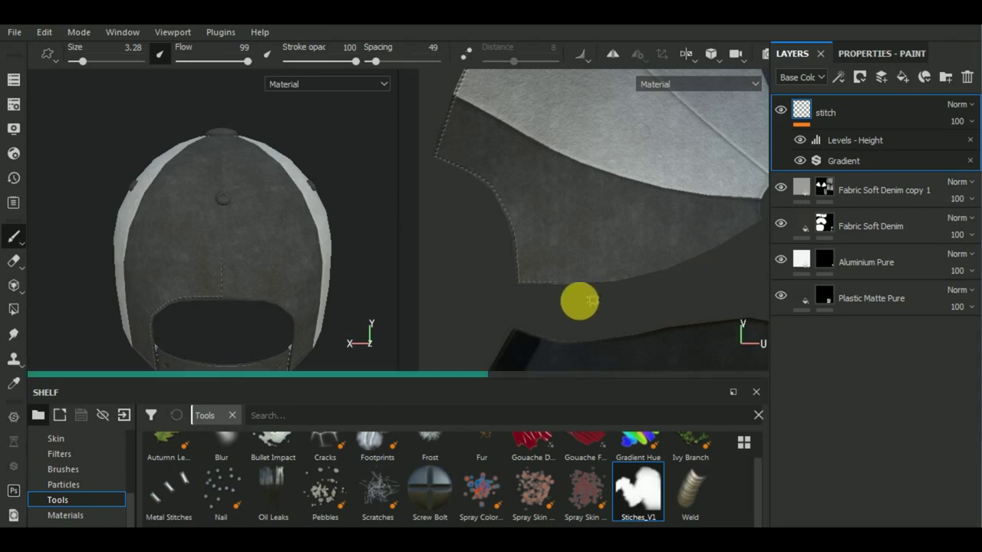
Paint a straight stitch line along that panel's edge
middle_click_drag(577, 316, 599, 290)
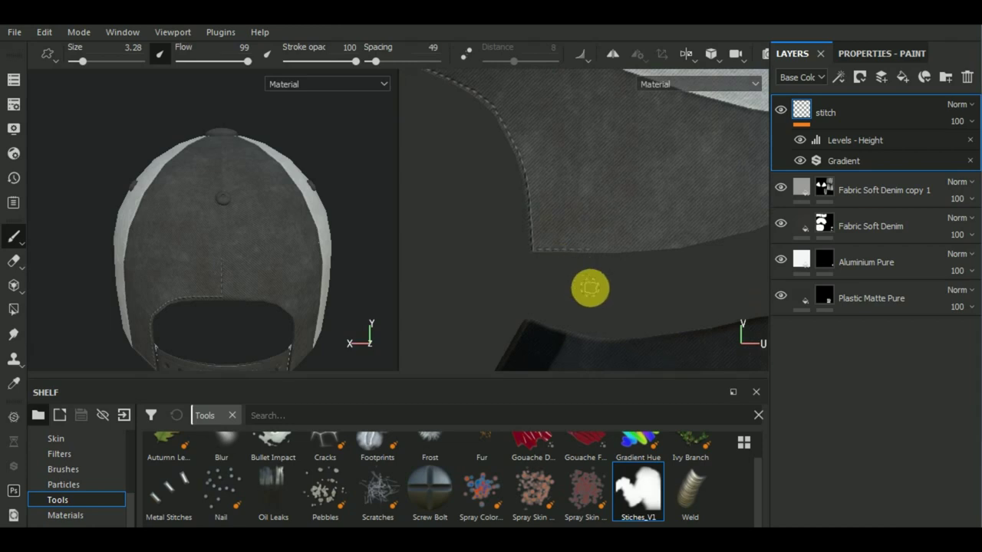
scroll(583, 280, "down", 3)
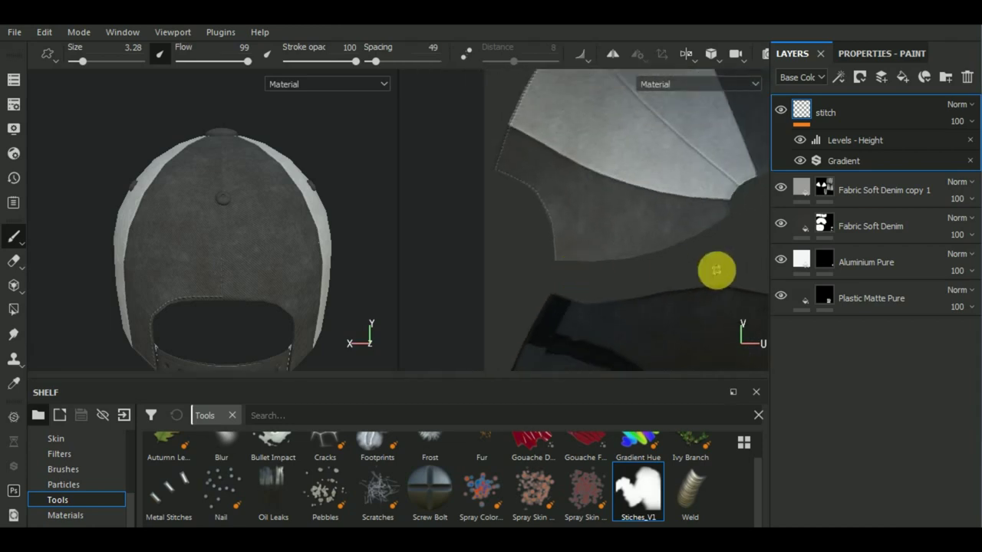
scroll(716, 270, "down", 3)
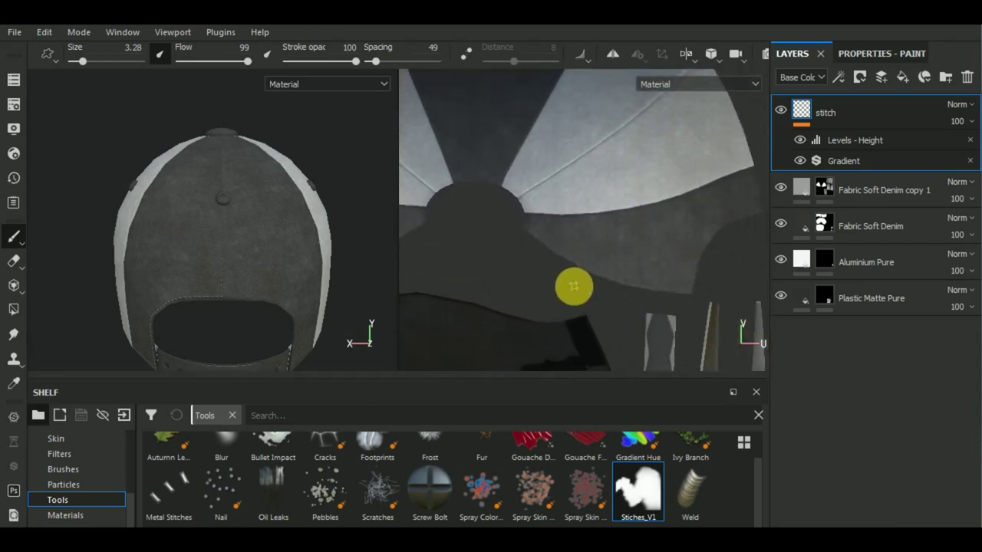
scroll(510, 230, "up", 2)
scroll(514, 226, "up", 2)
scroll(517, 220, "up", 1)
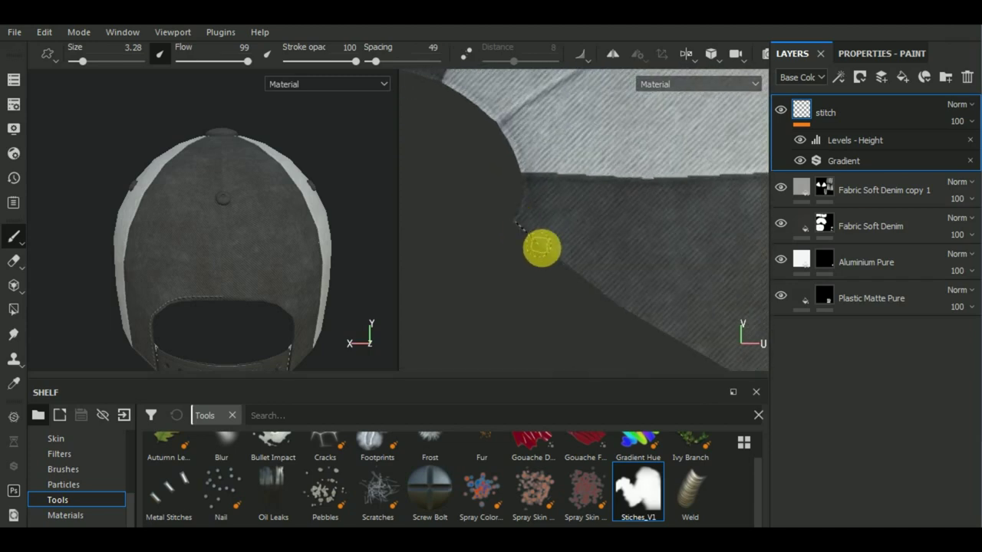
key("shift")
left_click_drag(564, 260, 643, 315, "shift")
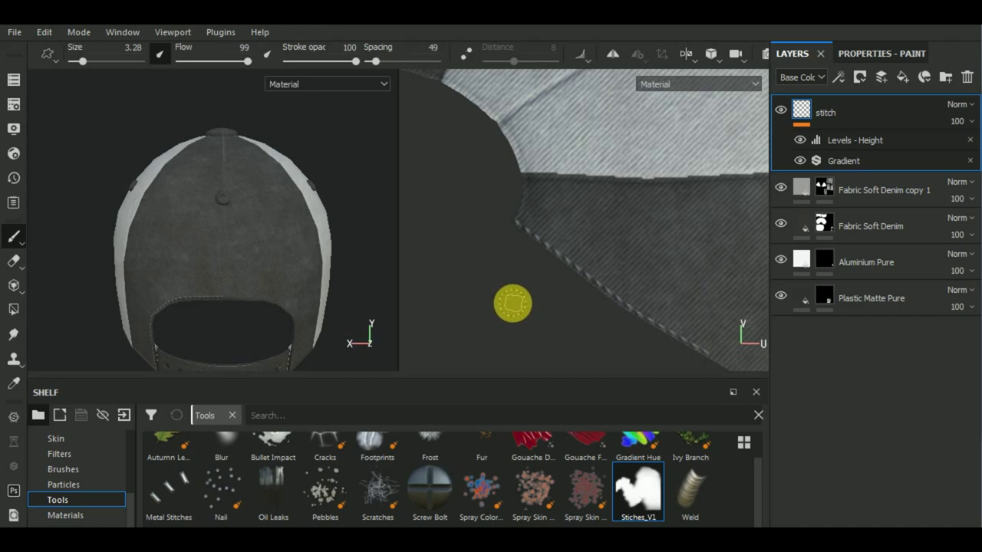
Stitch straight up another dark denim panel's edge
scroll(512, 303, "down", 3)
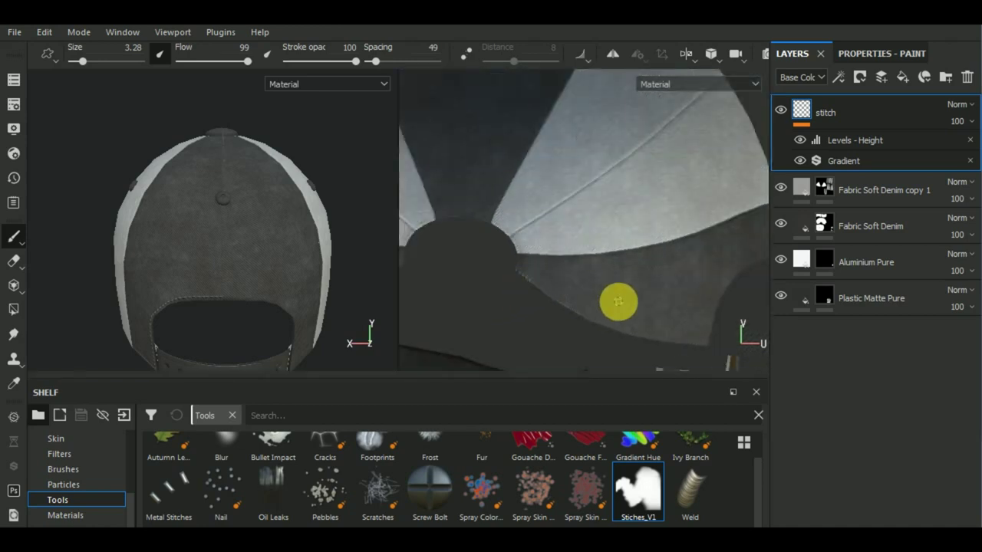
middle_click_drag(702, 325, 537, 274)
mouse_move(628, 250)
right_mouse_down("shift")
mouse_move(497, 276)
mouse_move(522, 277)
right_mouse_up("shift")
scroll(522, 277, "up", 3)
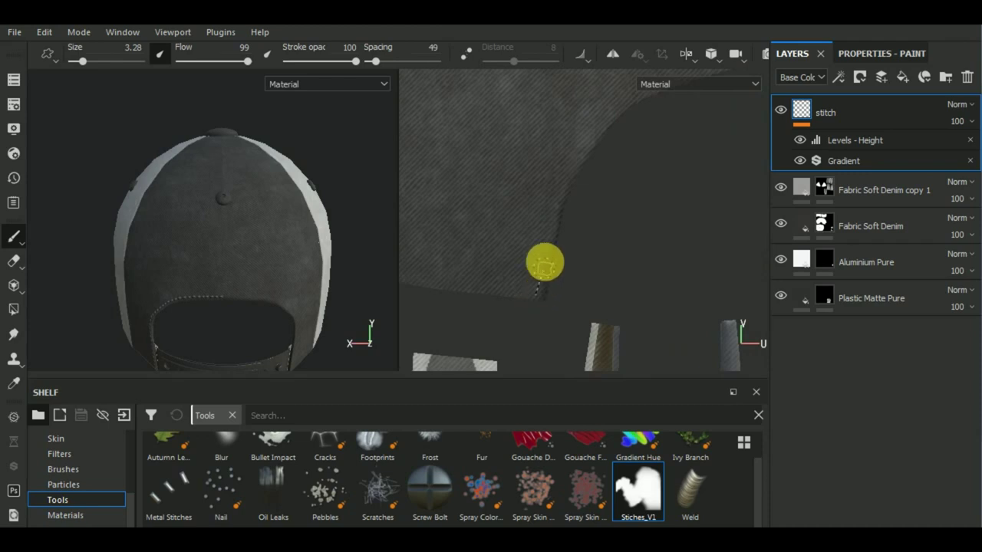
key("shift")
left_click_drag(545, 245, 558, 188)
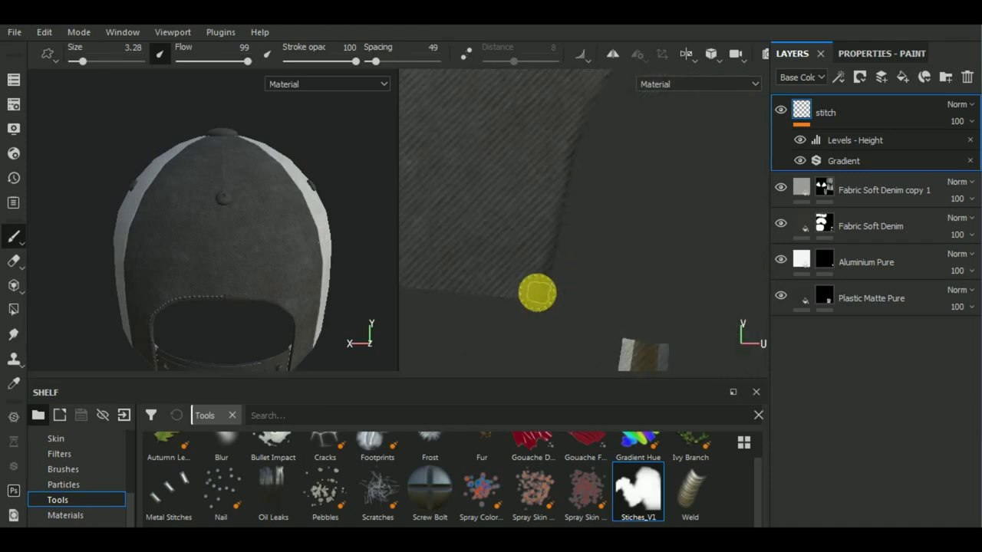
left_click(553, 210, "shift")
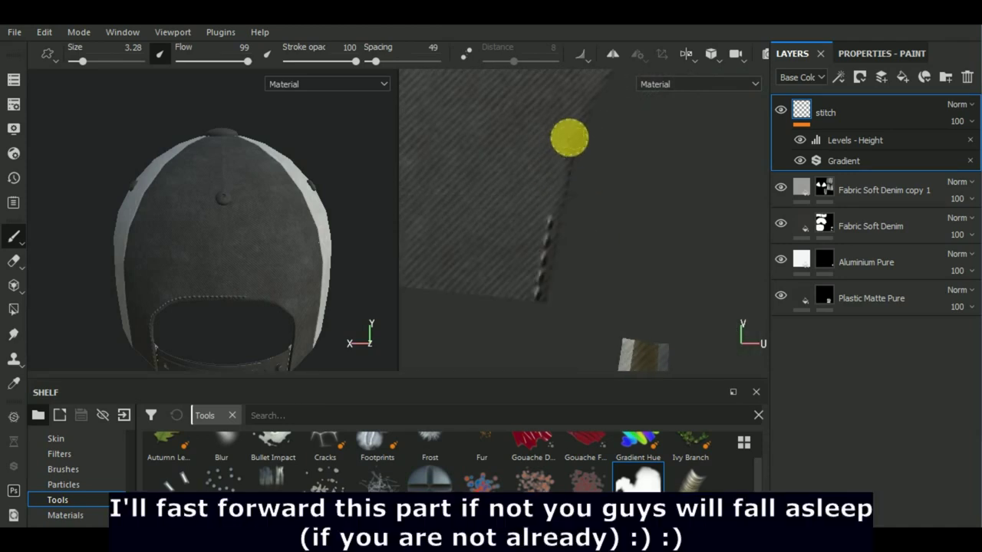
Stitch up and down the denim seam edges, then continue along a light grey panel's seam
middle_click_drag(570, 139, 590, 358)
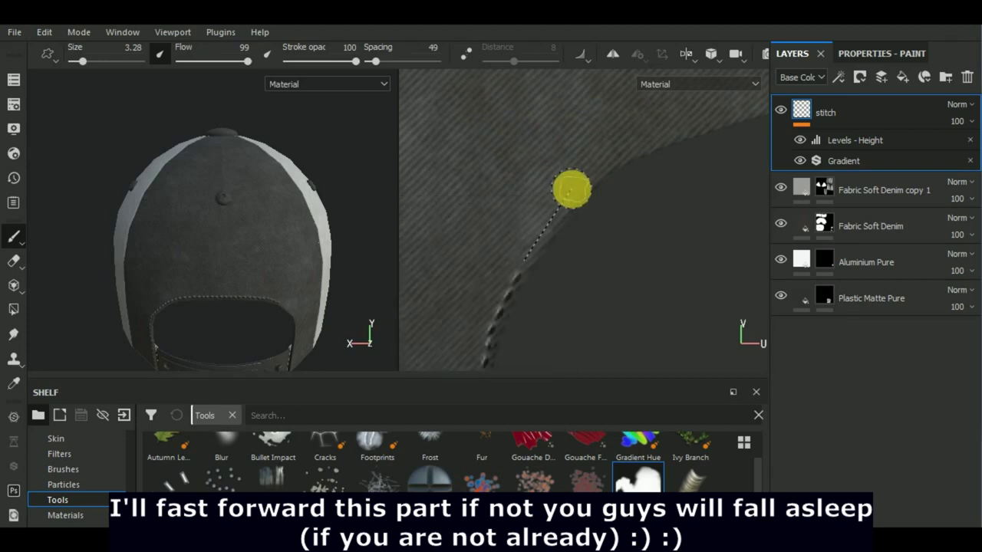
left_click(618, 158, "shift")
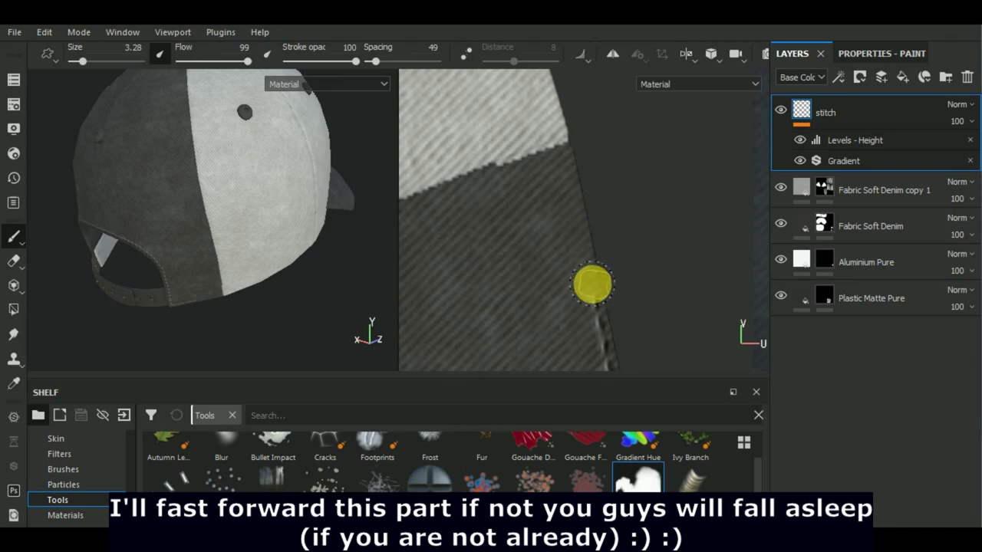
left_click_drag(592, 283, 544, 90)
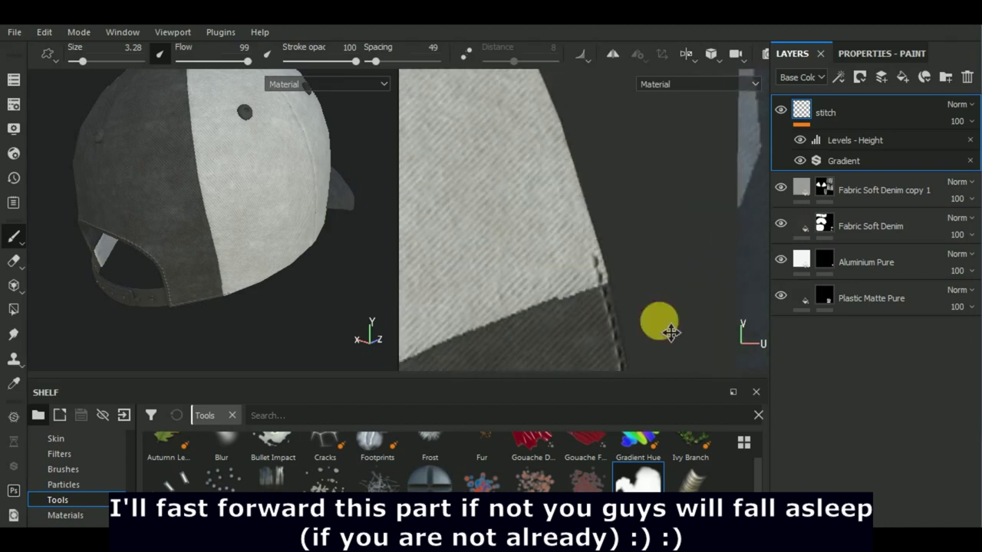
left_click(532, 88, "shift")
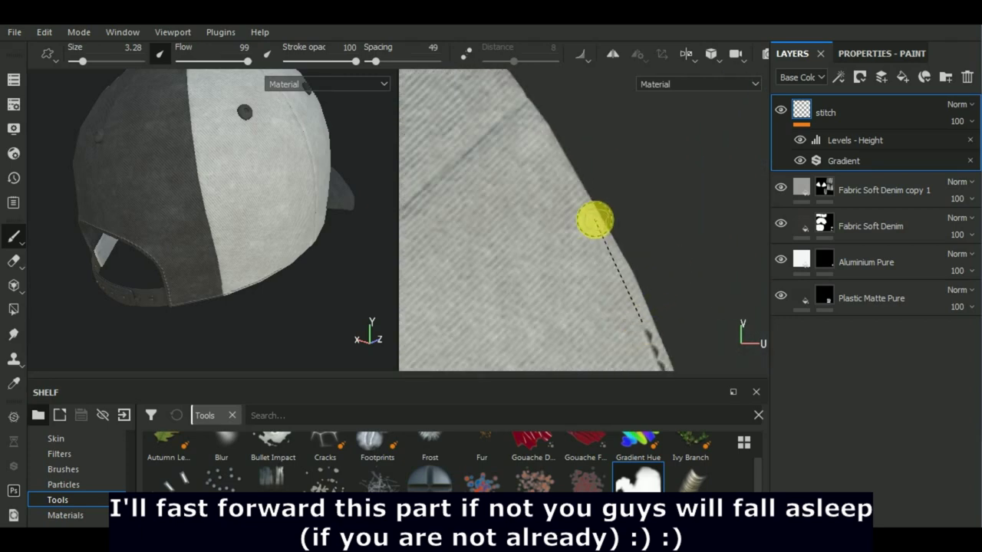
left_click(566, 166, "shift")
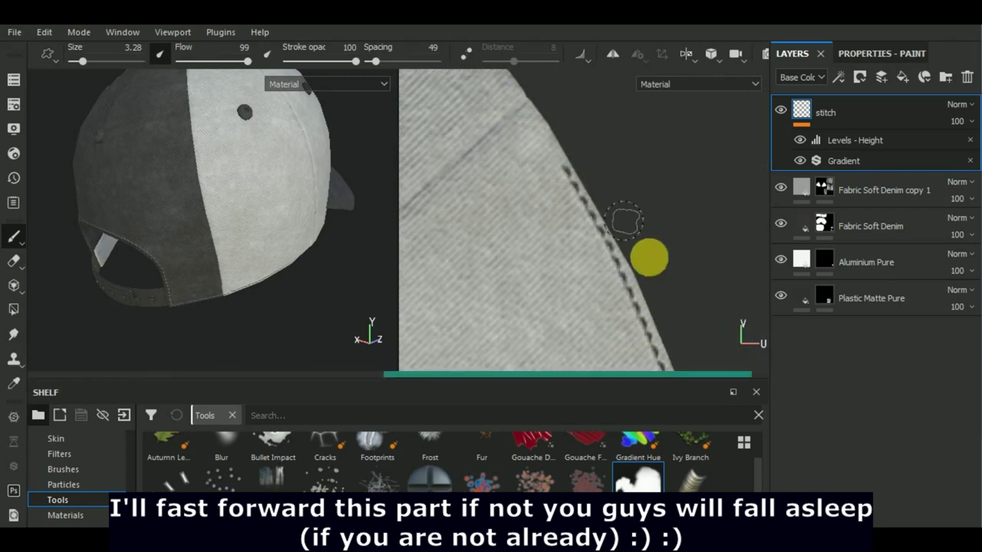
mouse_move(366, 318)
left_mouse_down("alt")
mouse_move(208, 204)
mouse_move(158, 254)
mouse_move(299, 182)
left_mouse_up("alt")
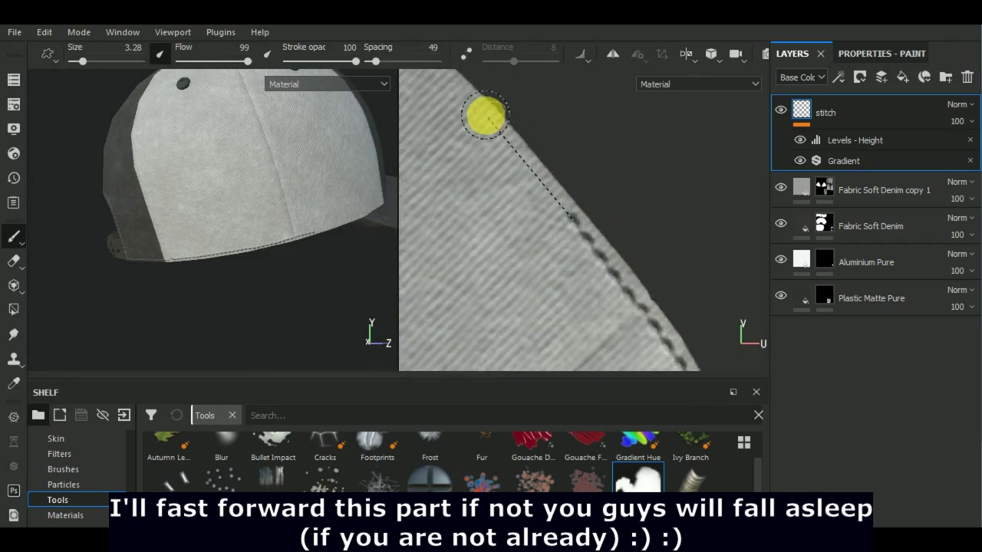
left_click(573, 214, "shift")
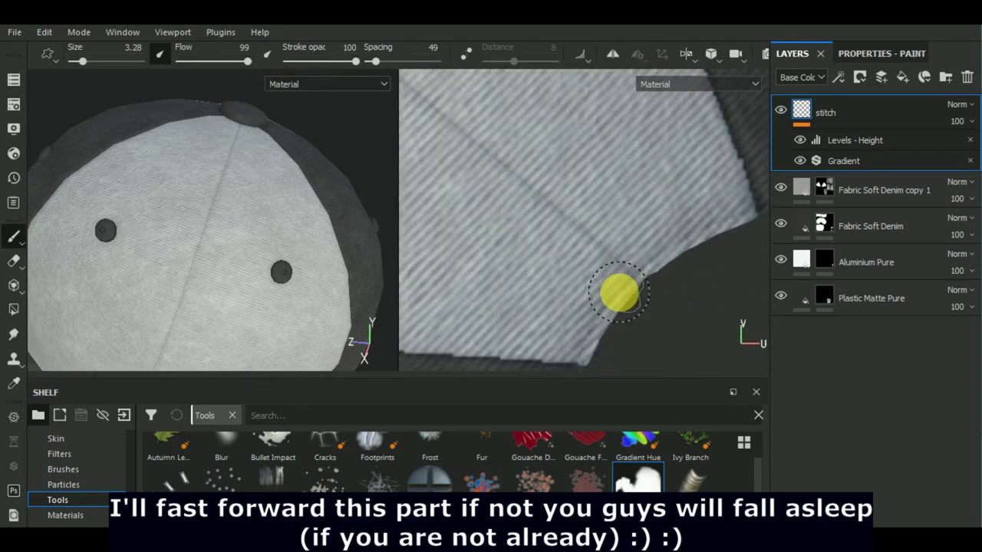
Paint two parallel stitch rows from the crown hub down the seam between the light top panels
left_click(515, 192, "shift")
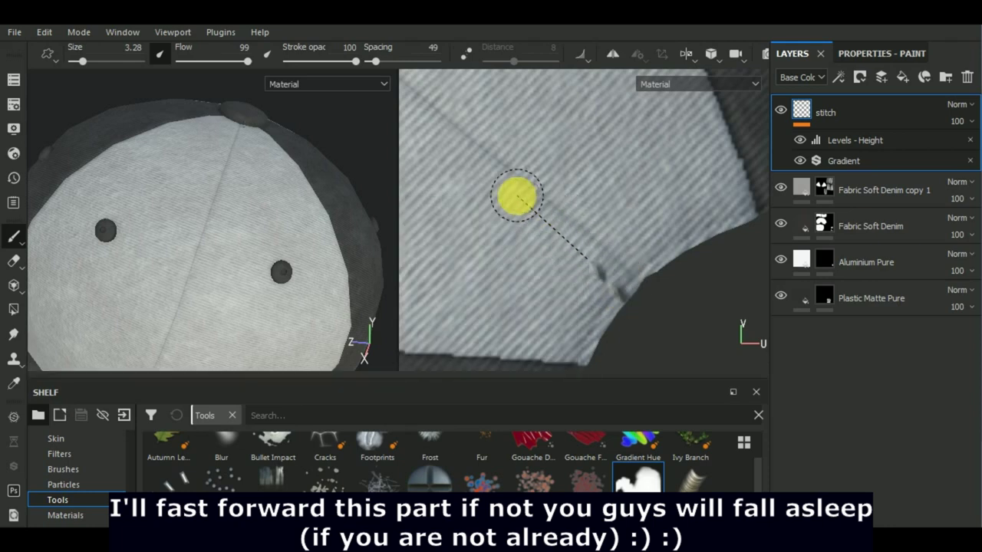
left_click(419, 109, "shift")
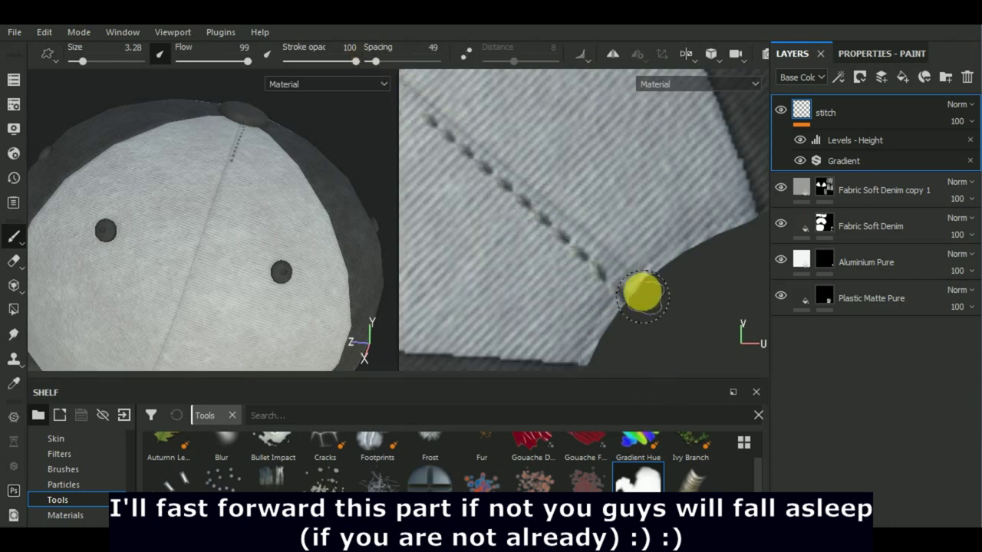
left_click(554, 184, "shift")
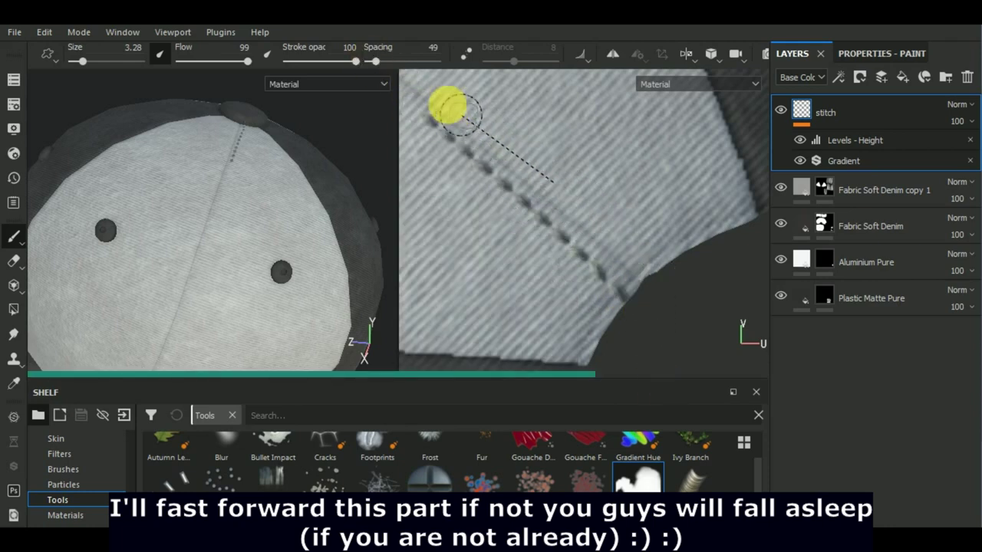
scroll(658, 333, "down", 2)
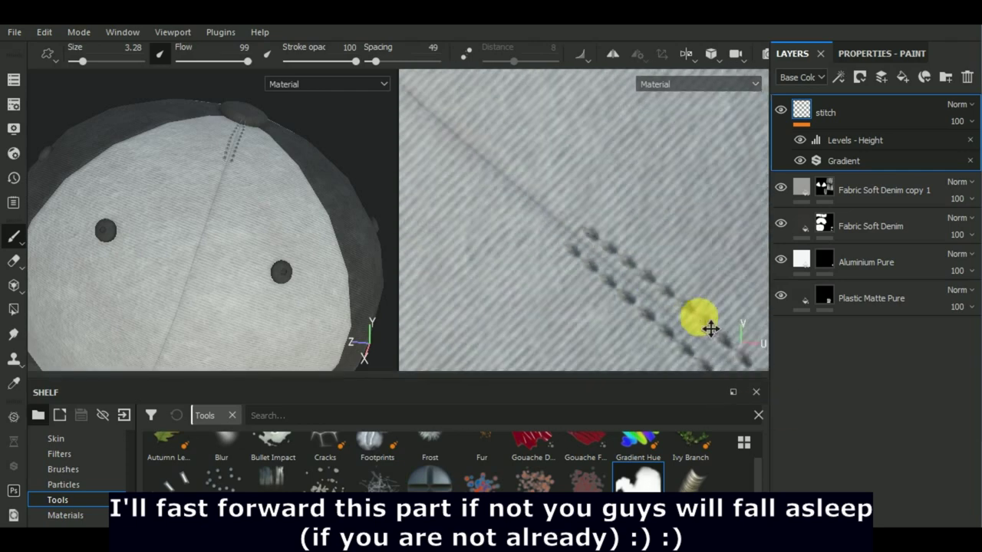
left_click(555, 241)
left_click(415, 117, "shift")
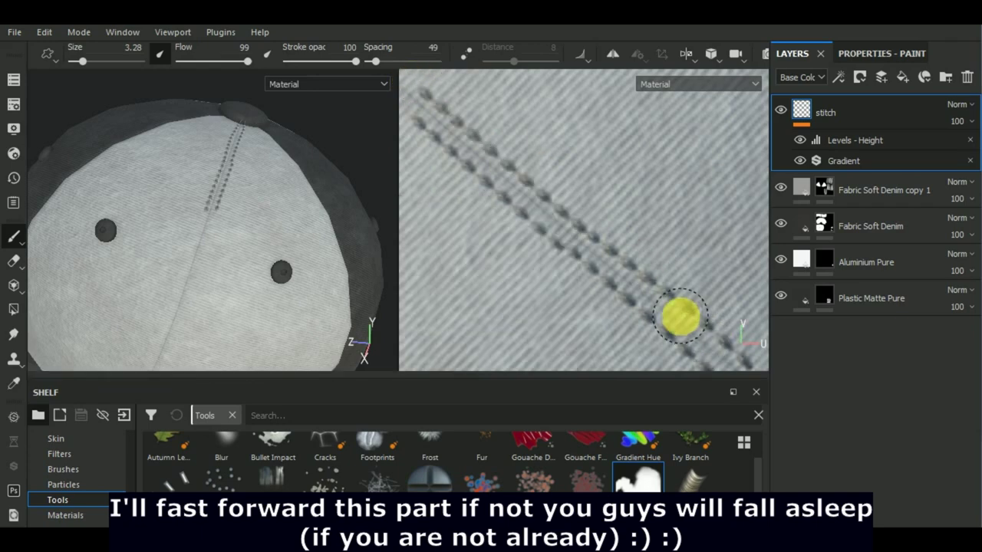
mouse_move(680, 317)
middle_mouse_down()
mouse_move(631, 309)
mouse_move(666, 311)
middle_mouse_up()
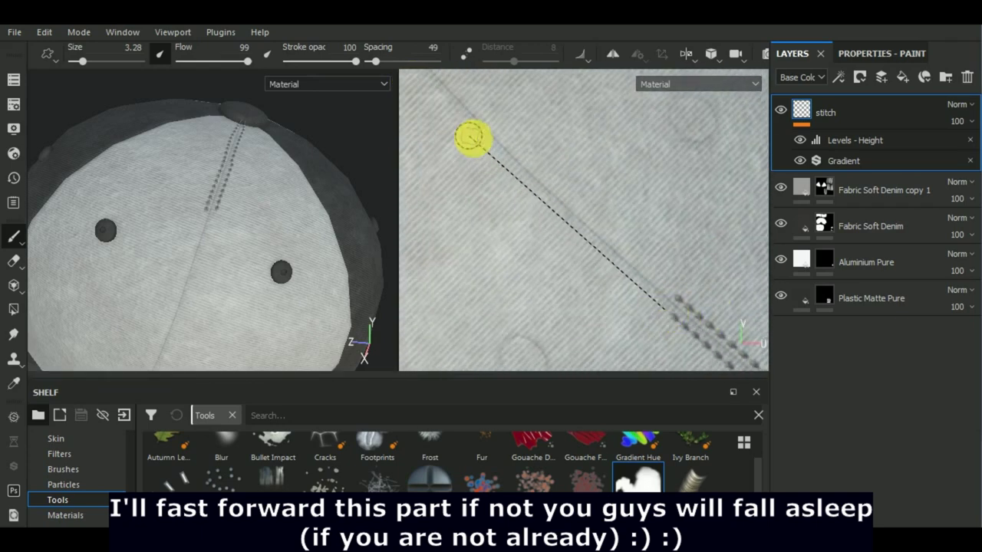
left_click(447, 96, "shift")
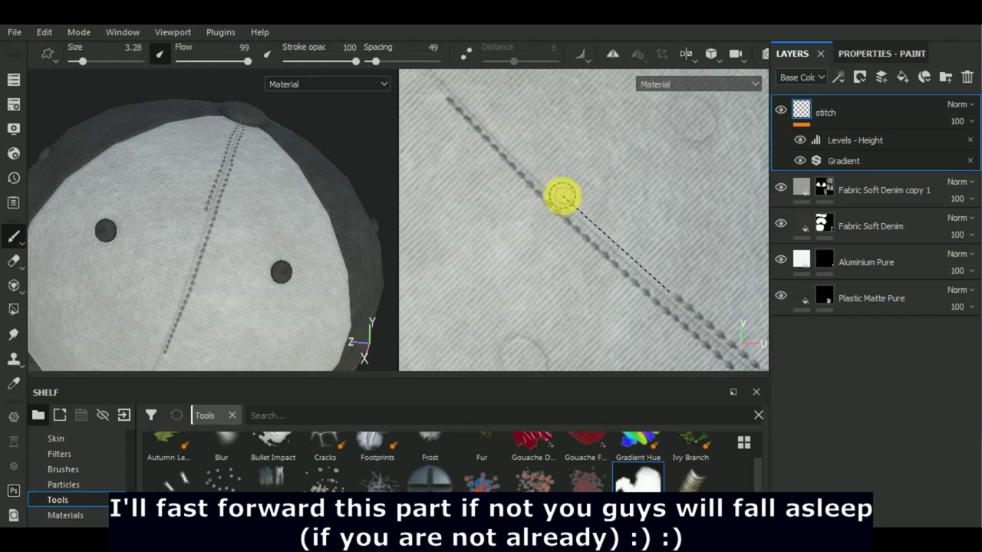
left_click(561, 193, "shift")
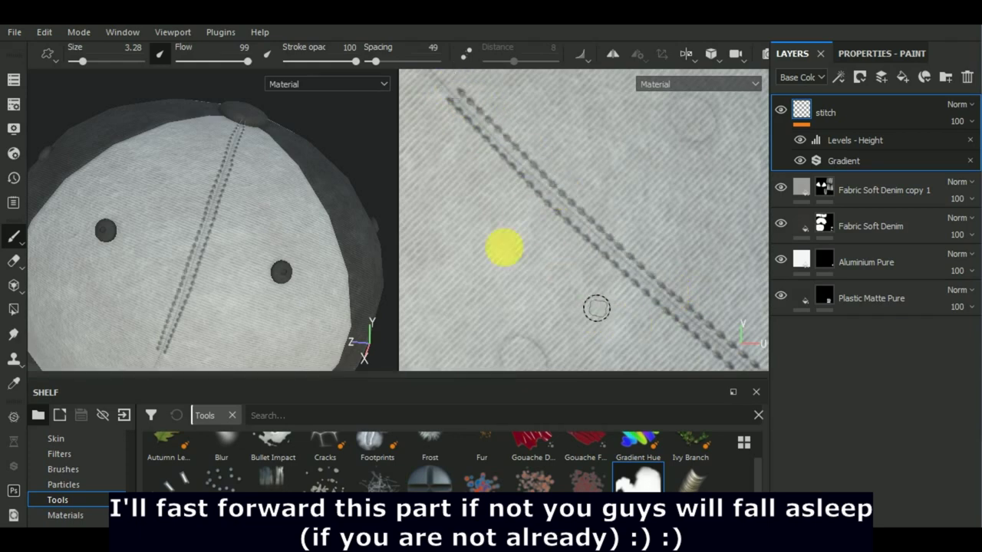
middle_click_drag(504, 246, 536, 280)
mouse_move(237, 287)
left_mouse_down("alt")
mouse_move(368, 292)
mouse_move(234, 303)
mouse_move(368, 276)
left_mouse_up("alt")
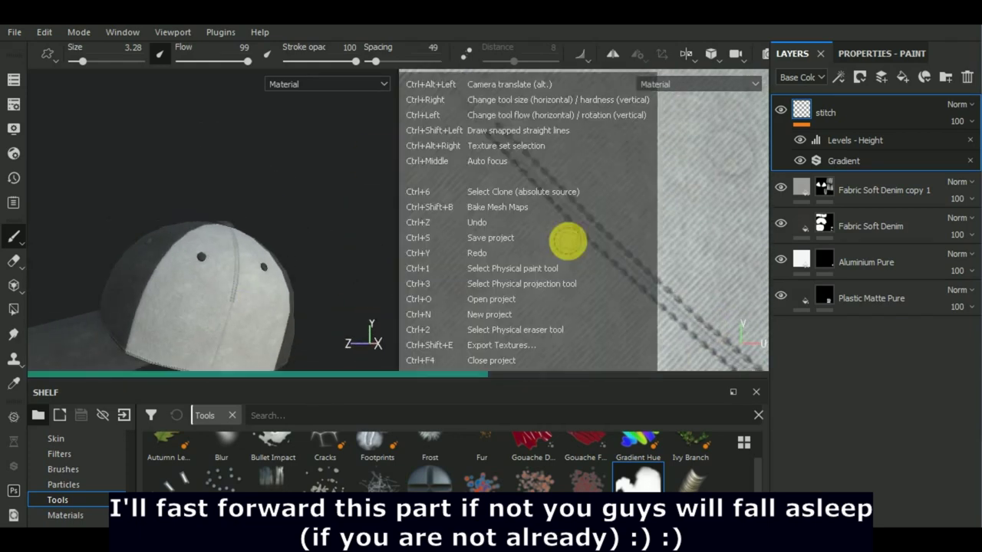
Paint a row of stitches along the brim strip
scroll(548, 256, "down", 5)
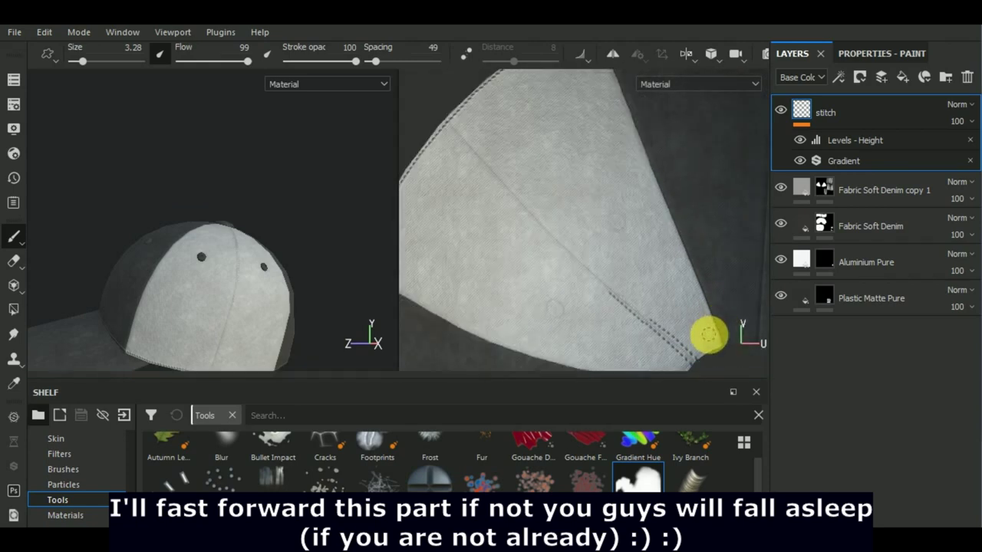
middle_click_drag(708, 335, 635, 285)
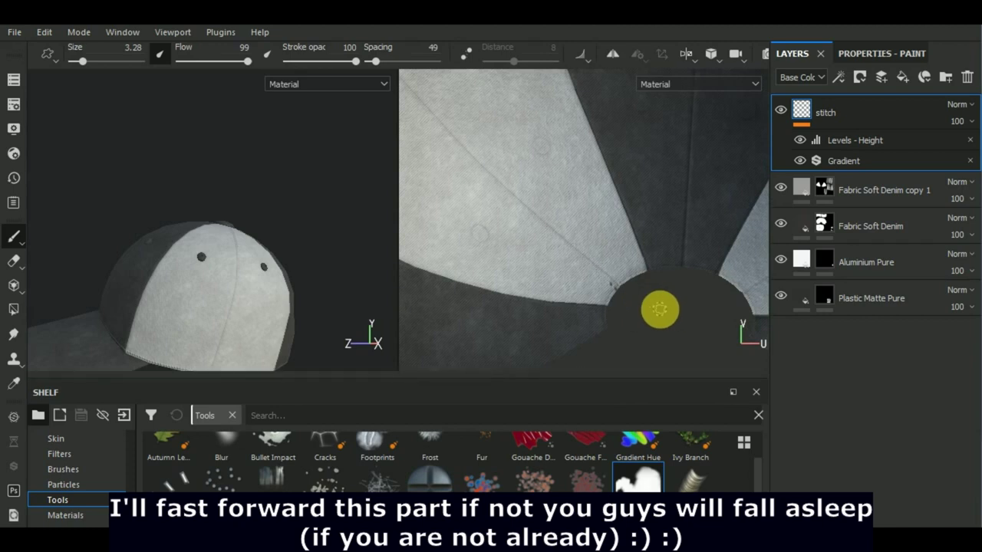
scroll(721, 269, "down", 5)
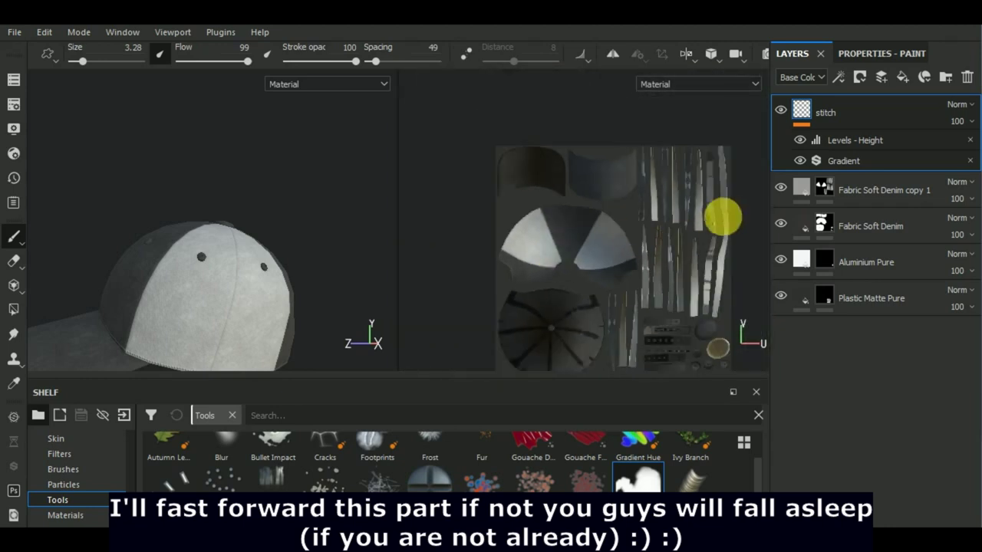
left_click_drag(328, 300, 204, 266, "alt")
scroll(246, 326, "up", 5)
left_click_drag(257, 335, 144, 210, "alt")
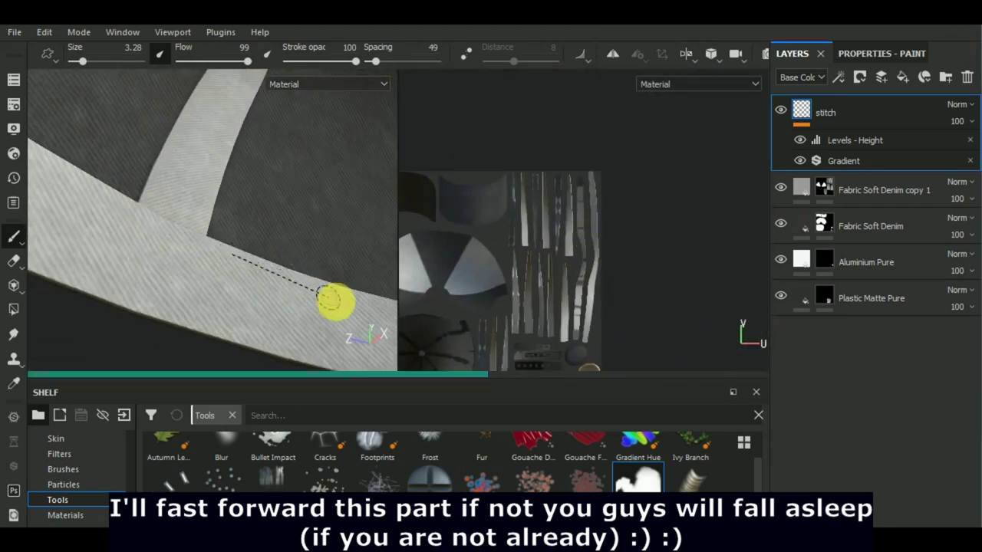
left_click(354, 297, "shift")
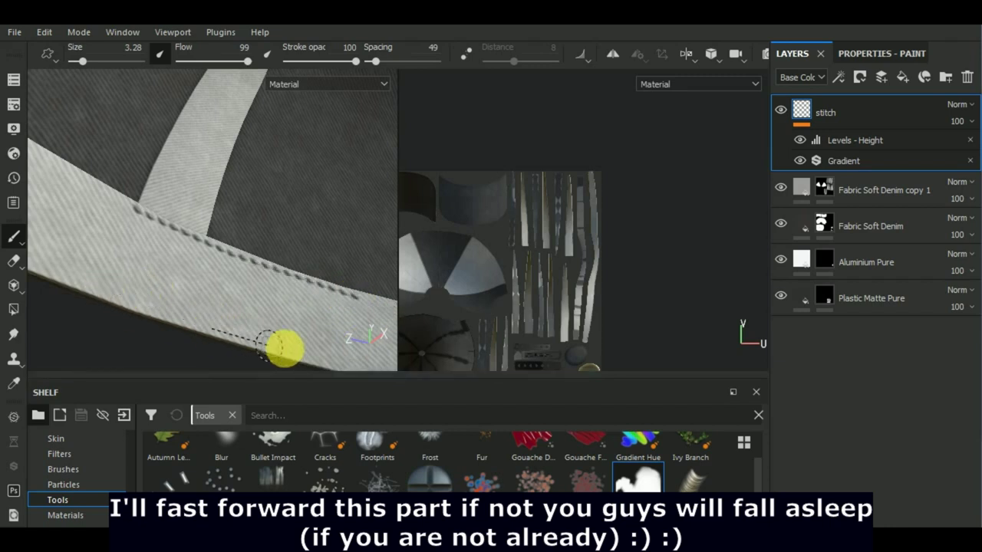
Stitch up the strip's edge to its top and along its right edge
scroll(530, 191, "up", 2)
scroll(638, 110, "up", 2)
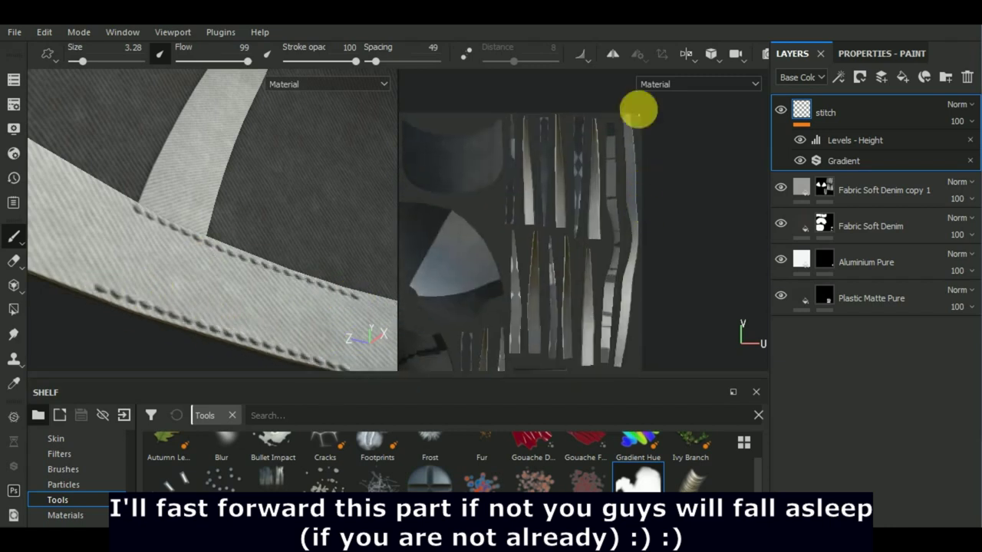
scroll(537, 230, "up", 2)
left_click_drag(146, 281, 162, 230)
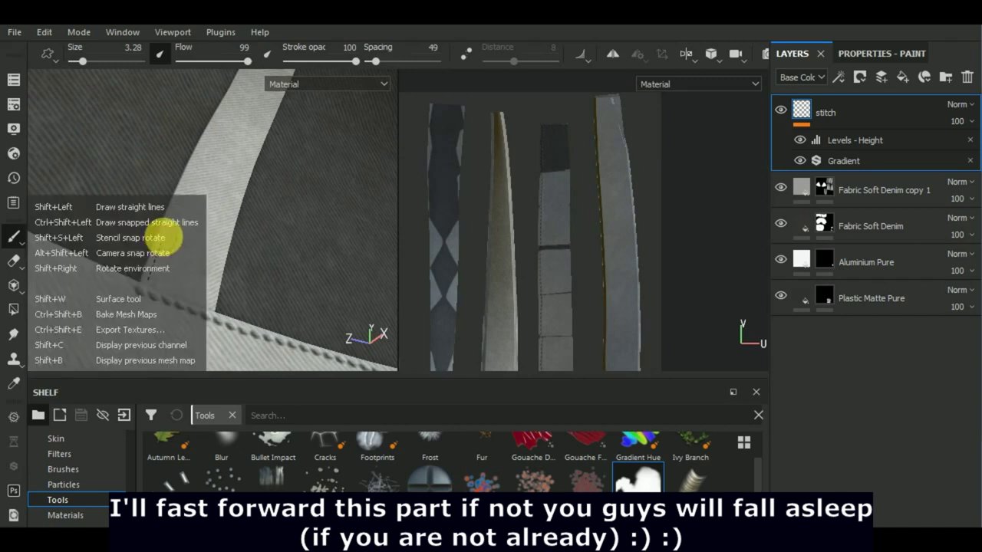
left_click(239, 87, "shift")
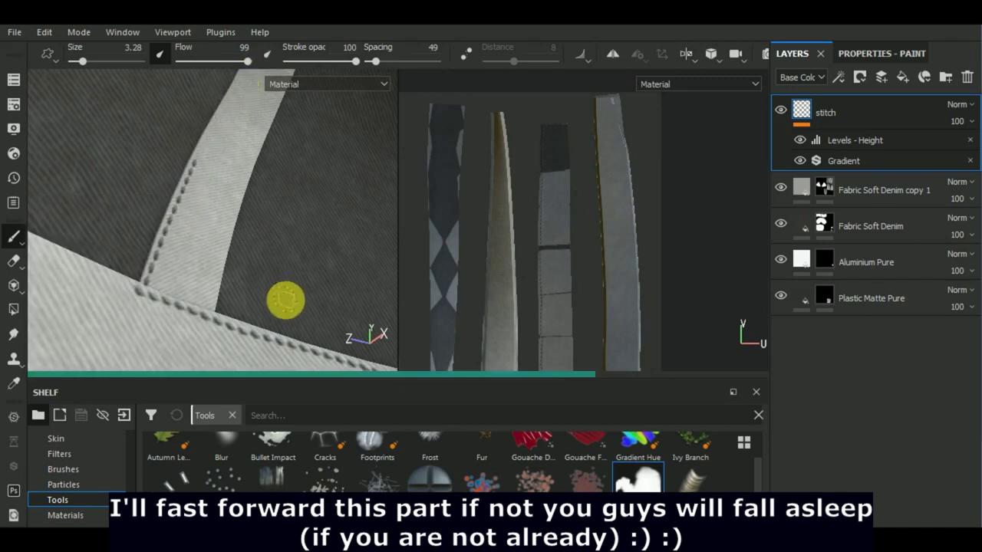
left_click(235, 204, "shift")
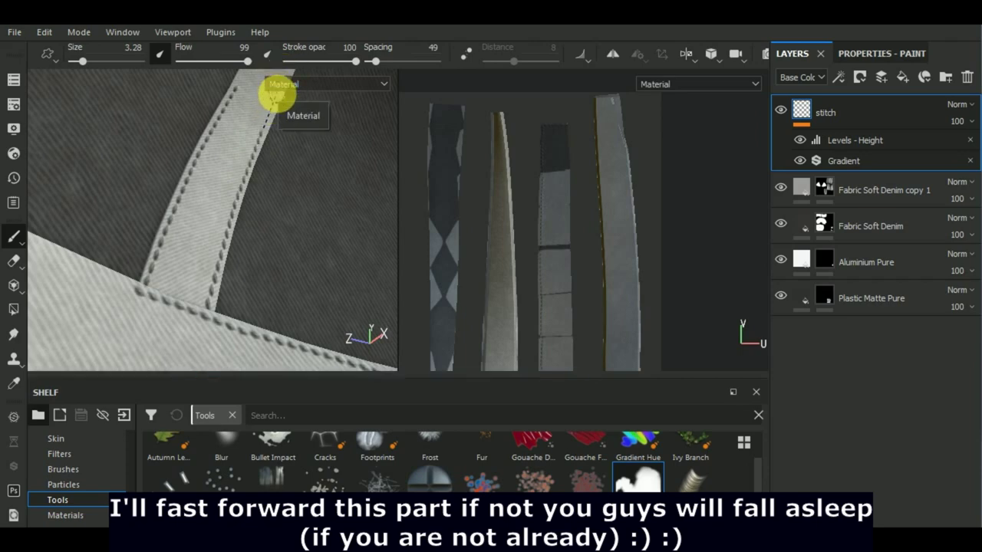
Stitch along the left edge of a fabric strip on the crown
mouse_move(421, 256)
left_mouse_down("alt")
mouse_move(329, 283)
mouse_move(345, 303)
left_mouse_up("alt")
scroll(345, 303, "up", 5)
left_click_drag(250, 274, 235, 298, "alt")
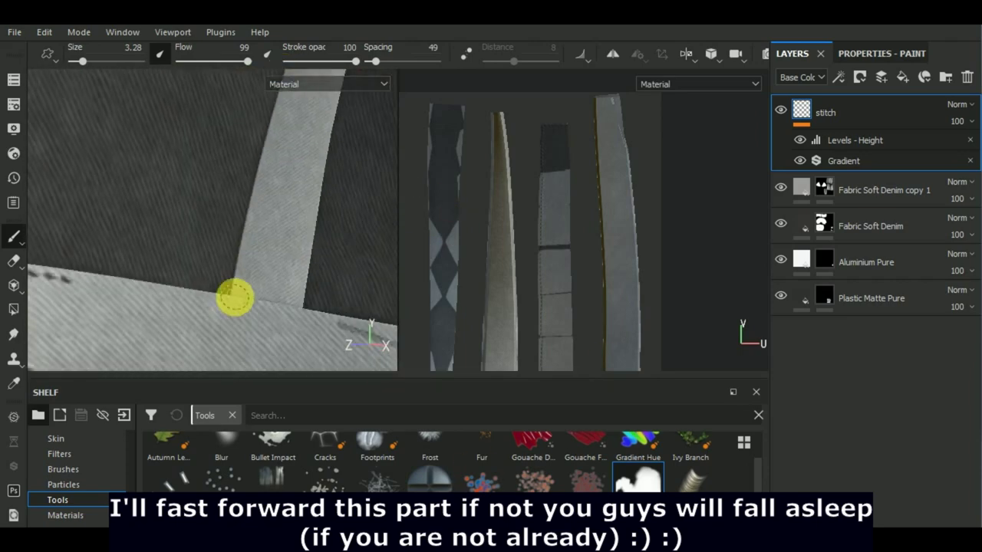
left_click_drag(275, 123, 281, 92)
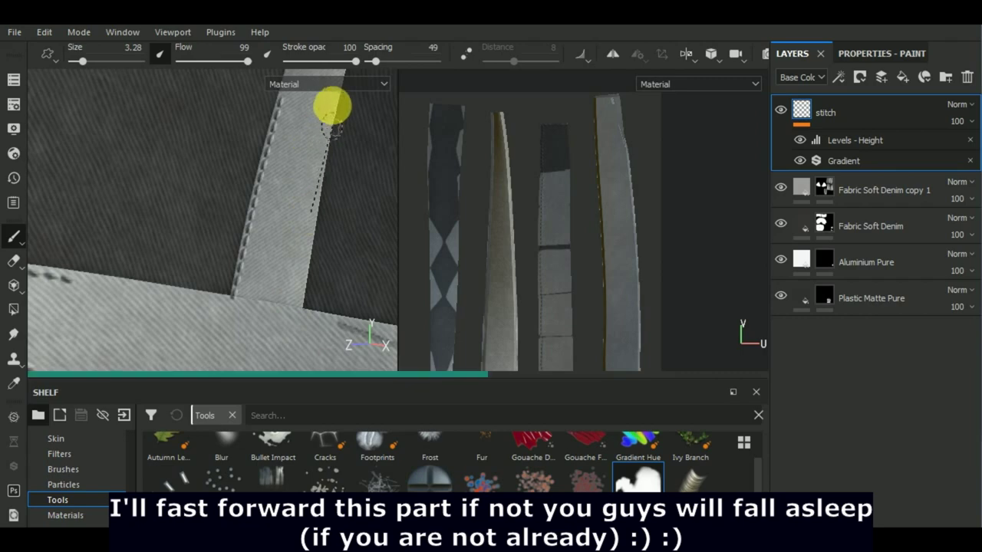
Stitch both edges of another strip and run a line from its top to the corner
mouse_move(274, 345)
left_mouse_down("alt")
mouse_move(215, 263)
mouse_move(225, 248)
mouse_move(215, 323)
mouse_move(307, 289)
mouse_move(165, 278)
mouse_move(261, 282)
mouse_move(172, 312)
left_mouse_up("alt")
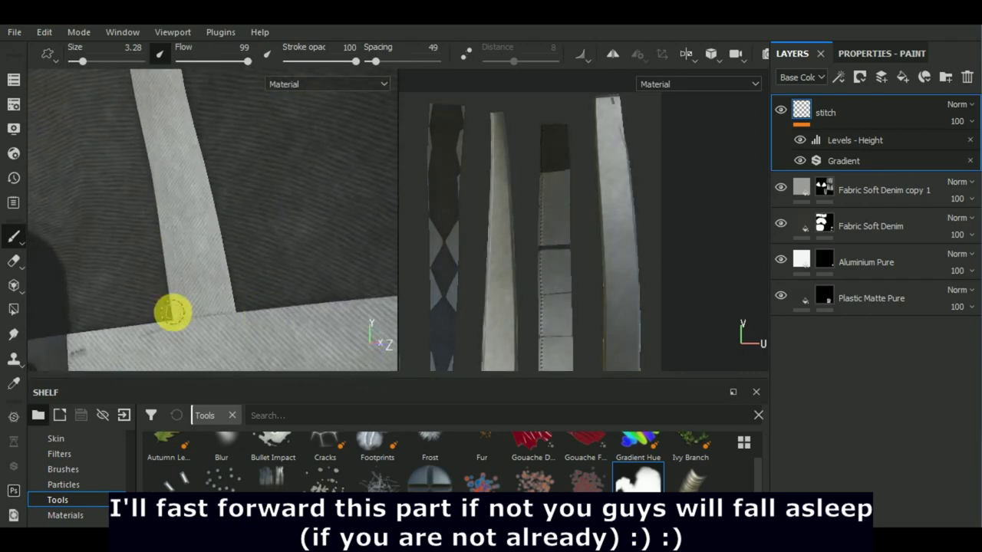
left_click(132, 78, "shift")
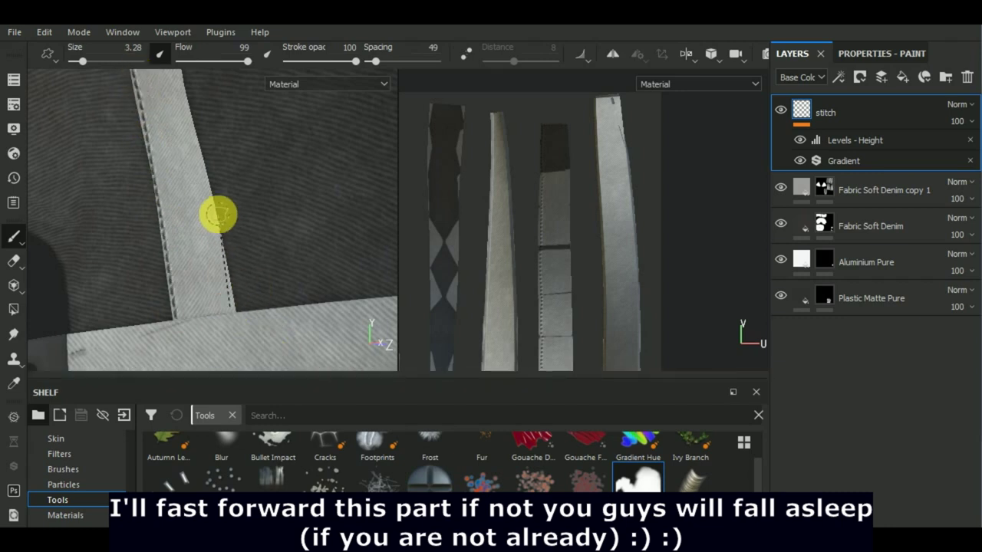
left_click(188, 115, "shift")
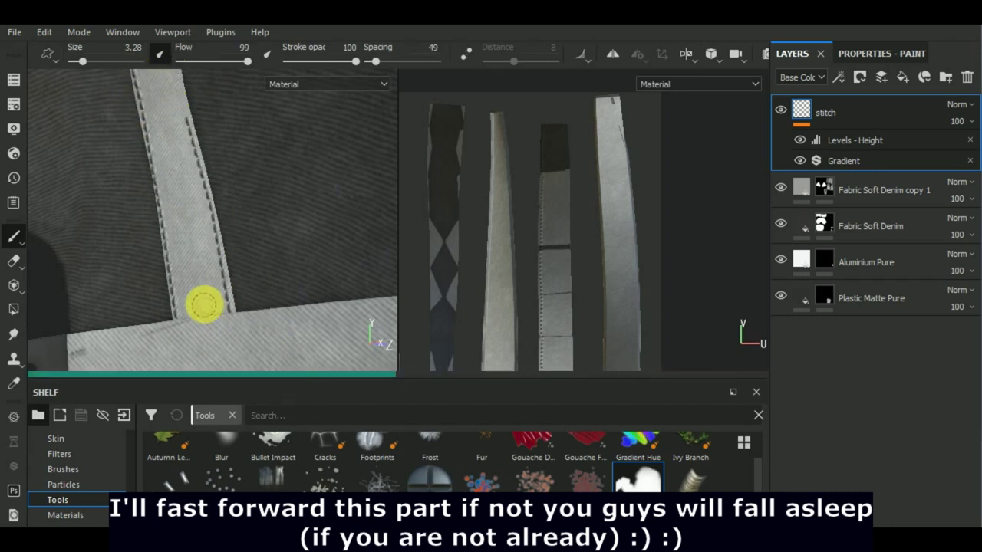
mouse_move(204, 302)
left_mouse_down("alt")
mouse_move(220, 274)
mouse_move(291, 307)
mouse_move(212, 306)
left_mouse_up("alt")
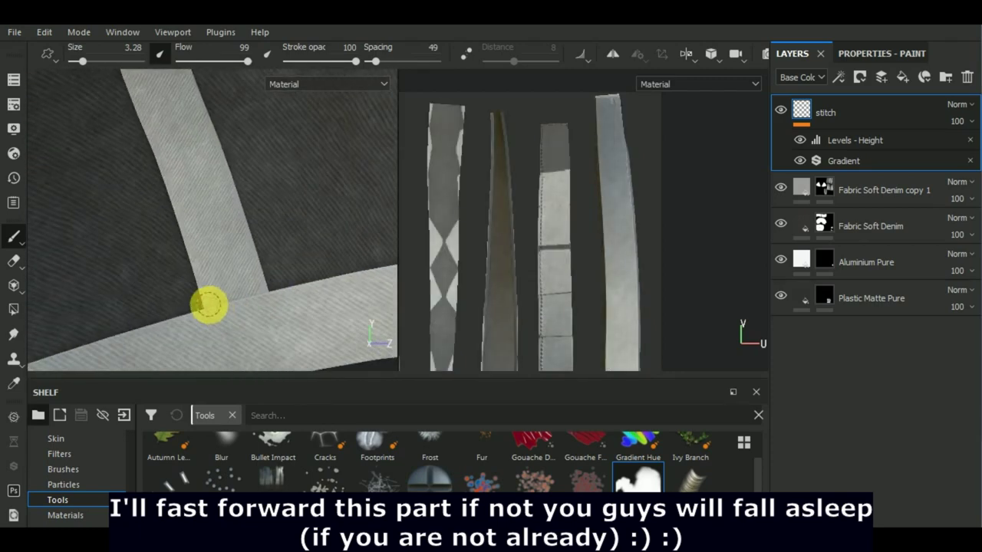
left_click(165, 138, "shift")
left_click(129, 79, "shift")
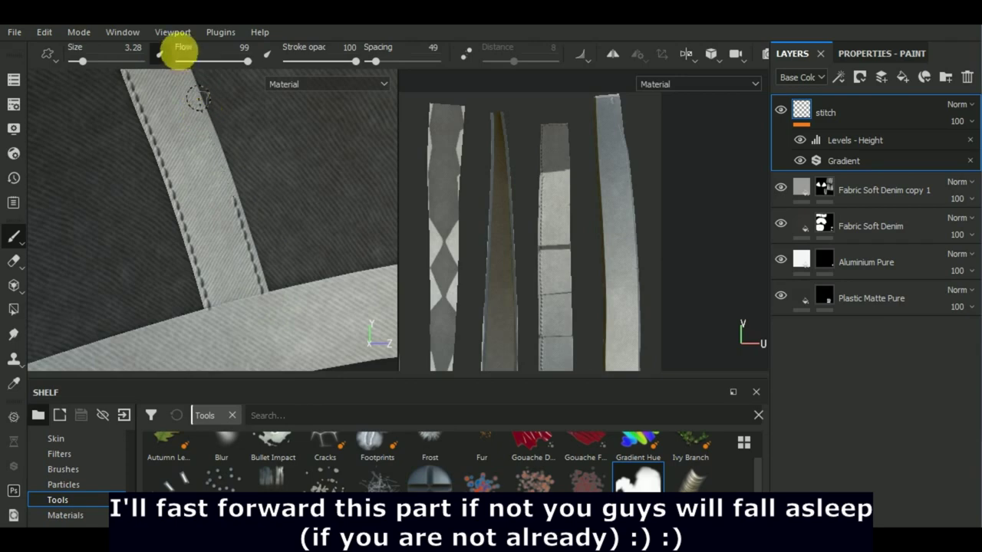
Stitch both edges of a strip at the junction of the white strips
scroll(191, 154, "down", 3)
scroll(205, 224, "up", 5)
scroll(230, 237, "up", 3)
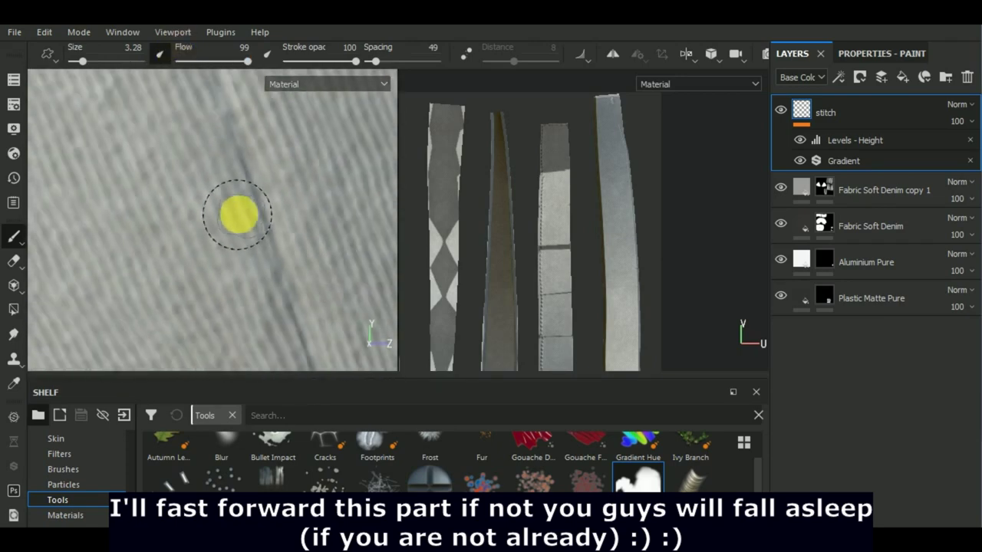
scroll(238, 215, "down", 5)
left_click_drag(324, 230, 274, 248, "alt")
scroll(246, 253, "up", 3)
scroll(234, 256, "up", 2)
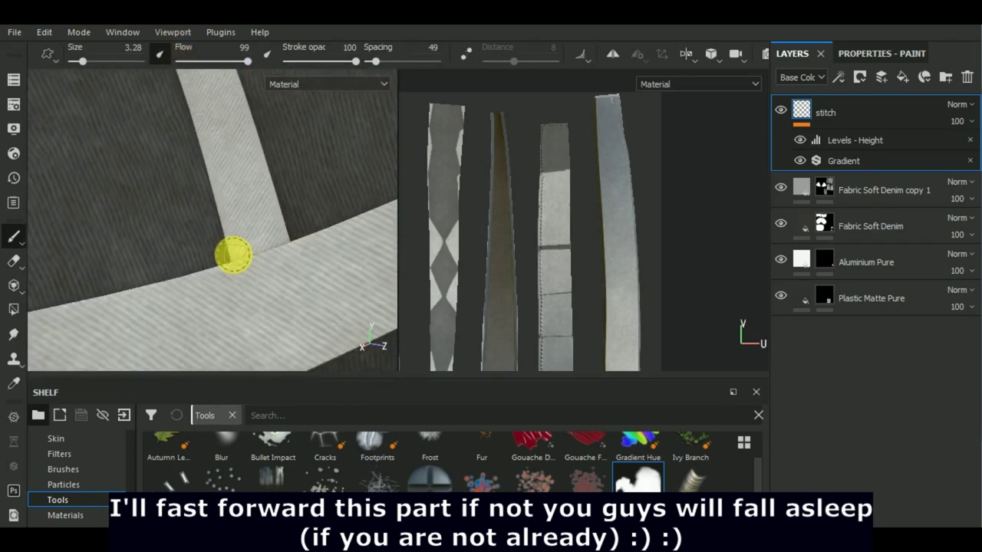
left_click(187, 95, "shift")
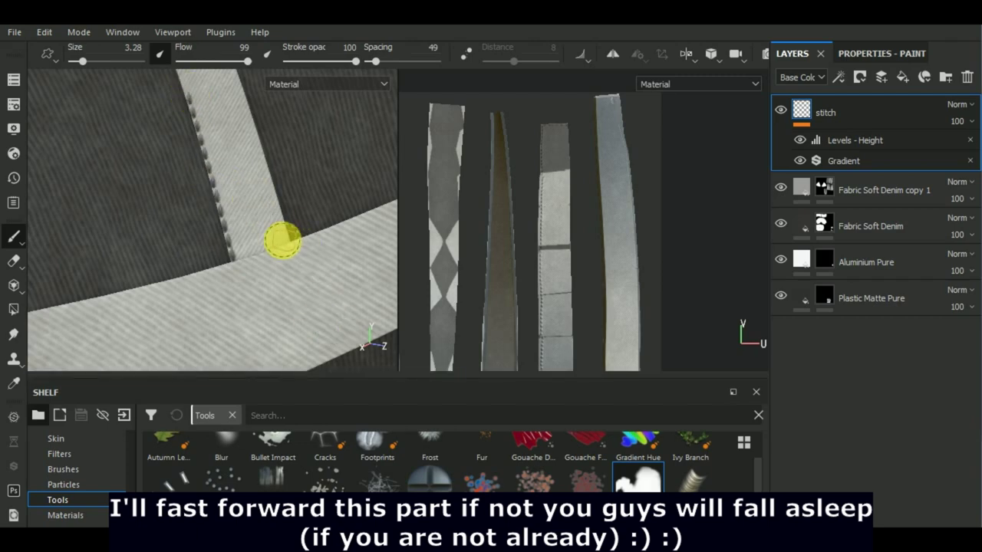
left_click(259, 161, "shift")
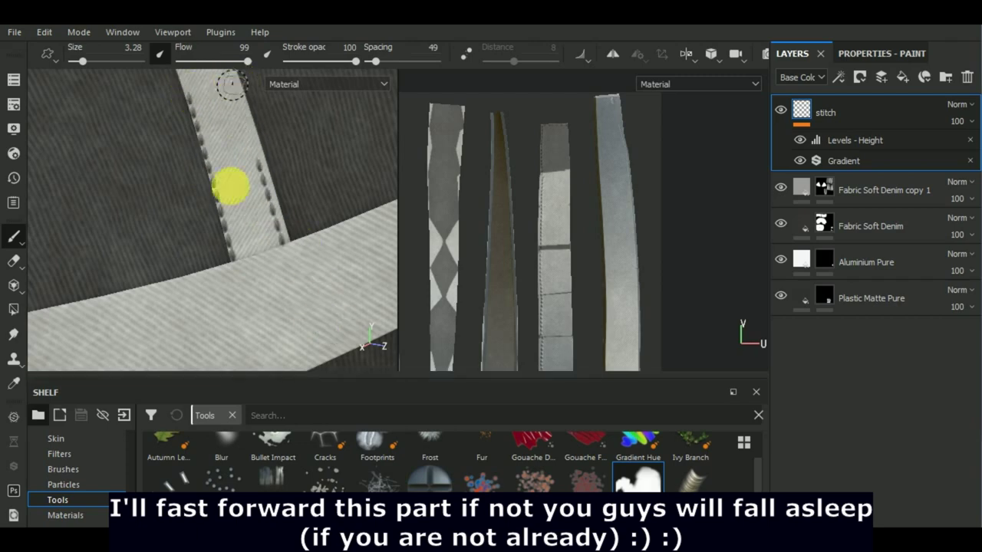
Lay a stitch line up a strip edge to its top
scroll(222, 237, "up", 3)
scroll(222, 237, "down", 8)
mouse_move(221, 237)
left_mouse_down("alt")
mouse_move(256, 287)
mouse_move(199, 298)
left_mouse_up("alt")
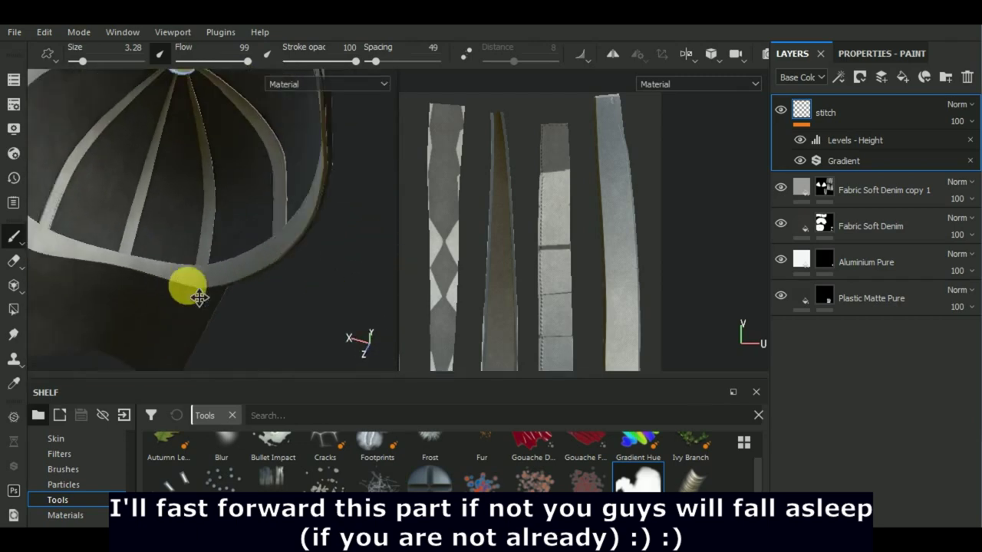
scroll(199, 297, "up", 5)
left_click(168, 242, "shift")
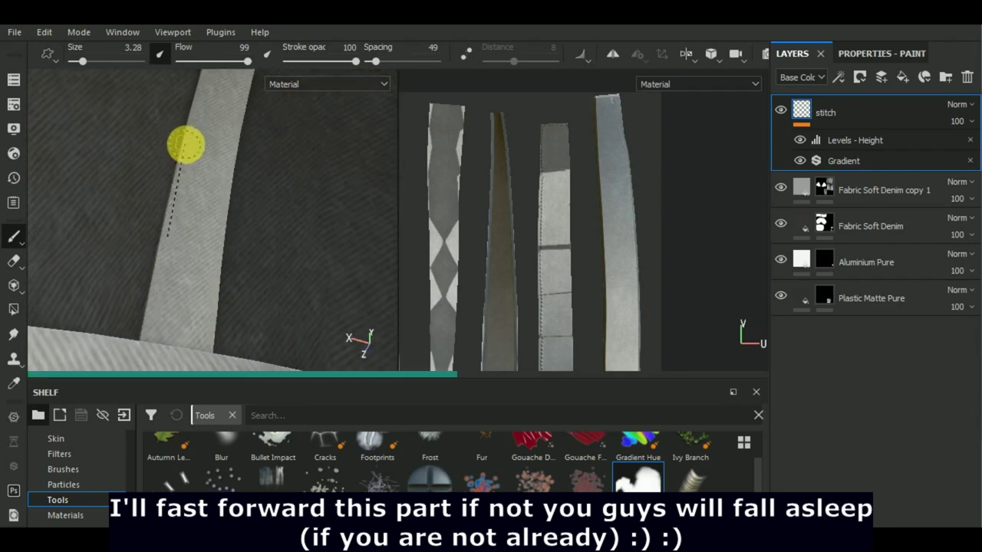
left_click(189, 145, "shift")
left_click(208, 71, "shift")
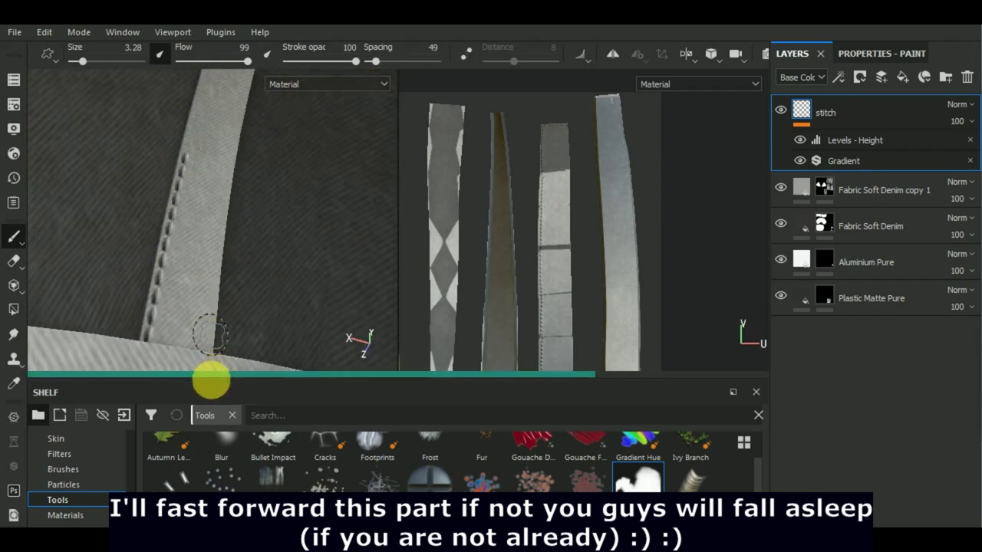
Add straight stitch lines along the strap's left and right edges
left_click(219, 243, "shift")
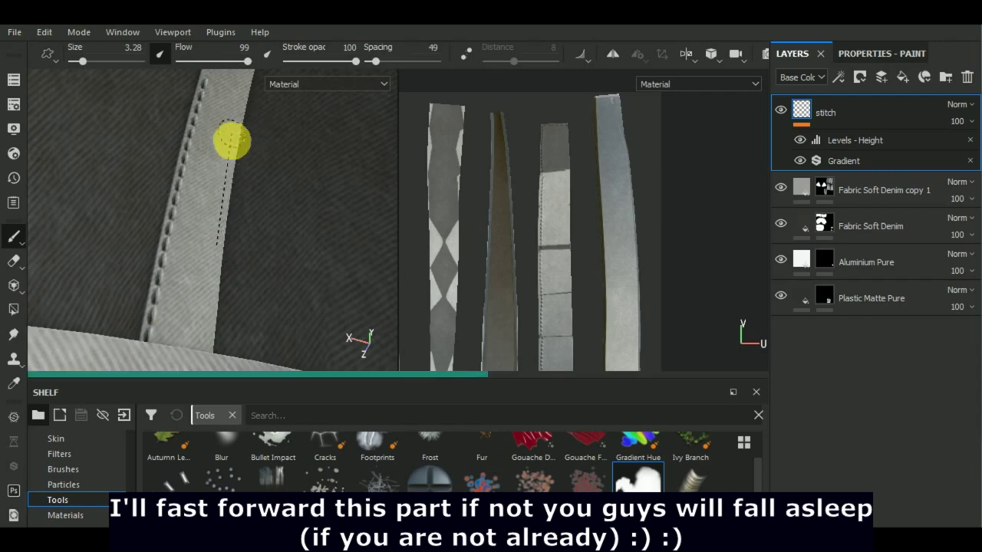
left_click(232, 129, "shift")
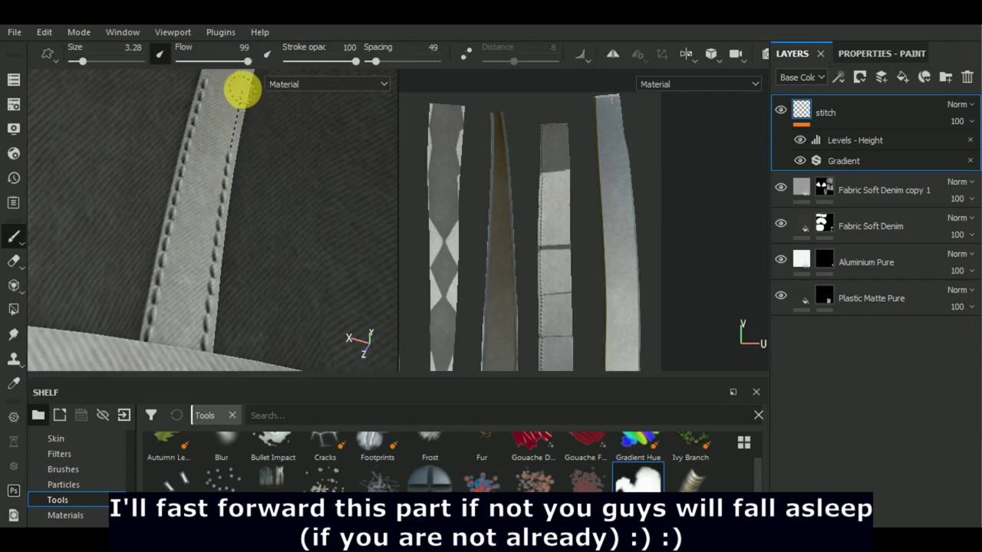
mouse_move(171, 333)
left_mouse_down("alt")
mouse_move(264, 315)
mouse_move(186, 311)
left_mouse_up("alt")
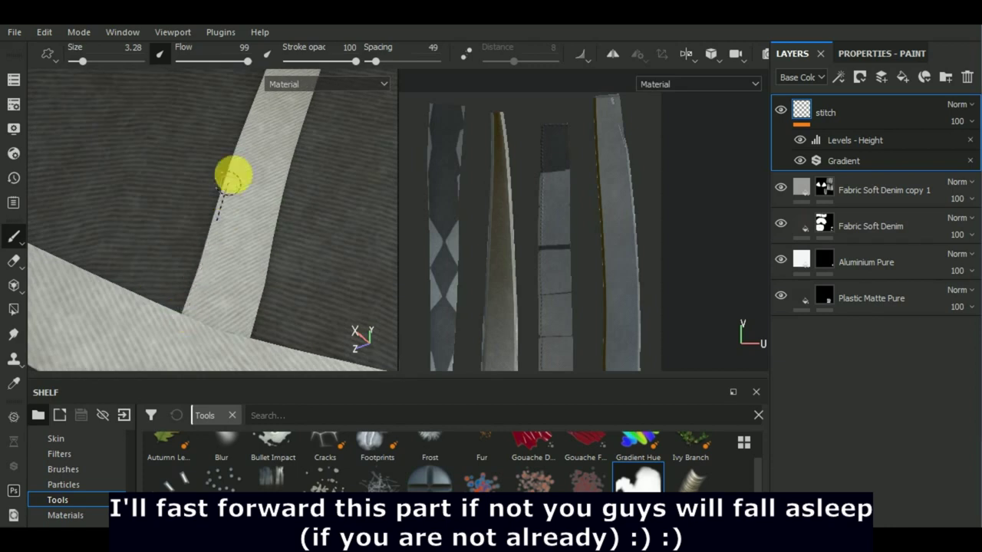
left_click(260, 99, "shift")
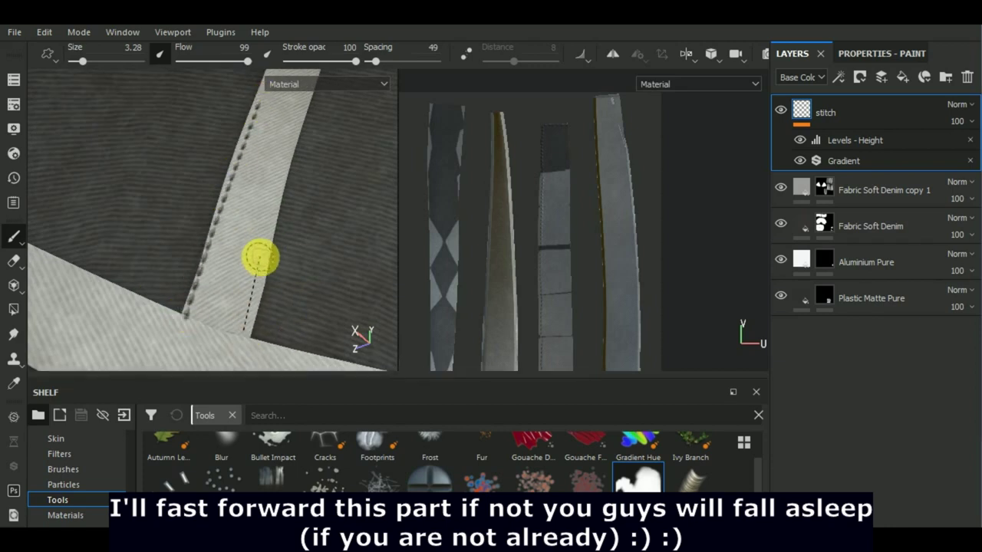
left_click(304, 94)
left_click(292, 269, "shift")
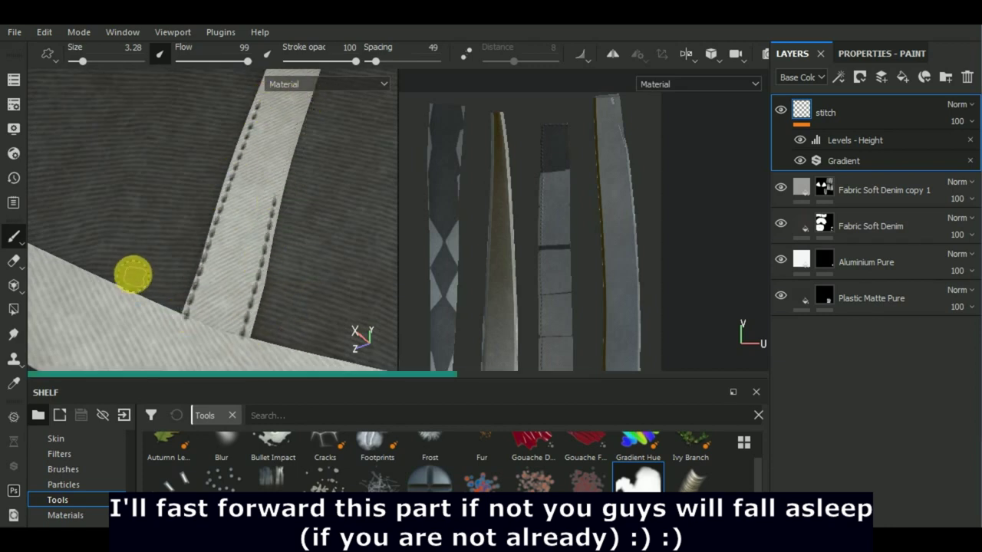
left_click_drag(188, 210, 208, 227, "alt")
Frame the cap, orbit to its underside, and stitch the right strip's left edge
key("f")
scroll(541, 377, "up", 2)
scroll(596, 274, "up", 3)
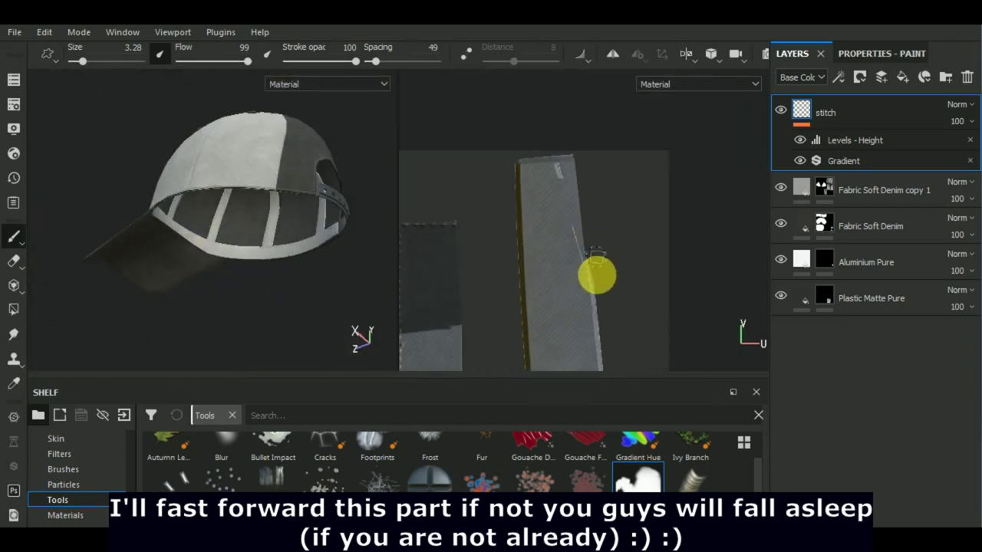
scroll(519, 179, "down", 2)
scroll(579, 142, "down", 3)
scroll(532, 322, "up", 3)
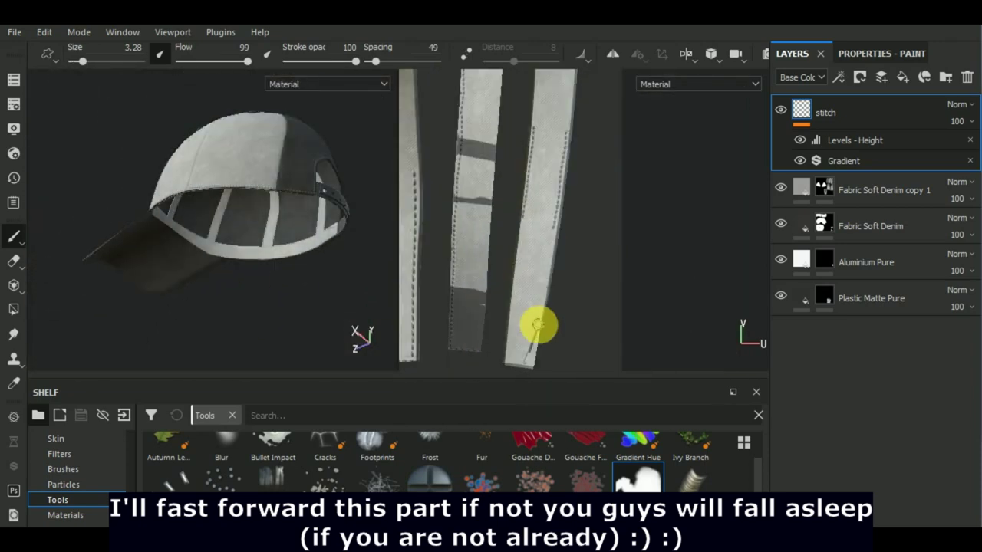
key("alt")
left_click_drag(323, 230, 213, 329, "alt")
scroll(329, 318, "up", 5)
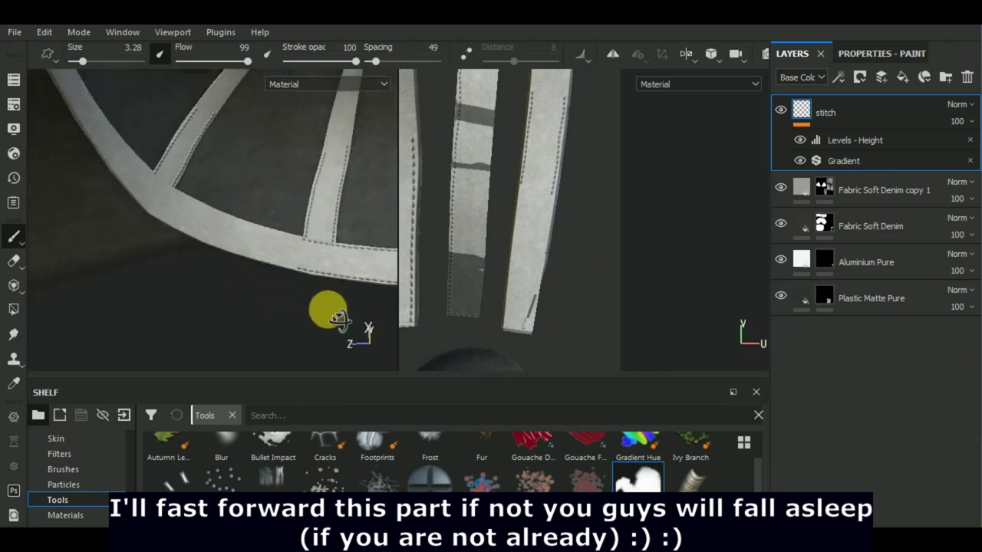
scroll(521, 190, "up", 2)
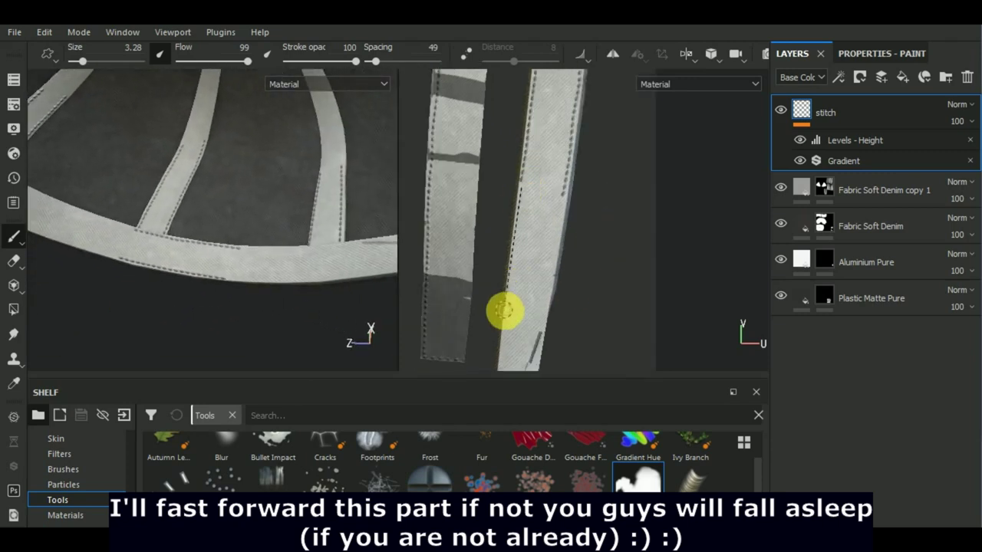
left_click(504, 365, "shift")
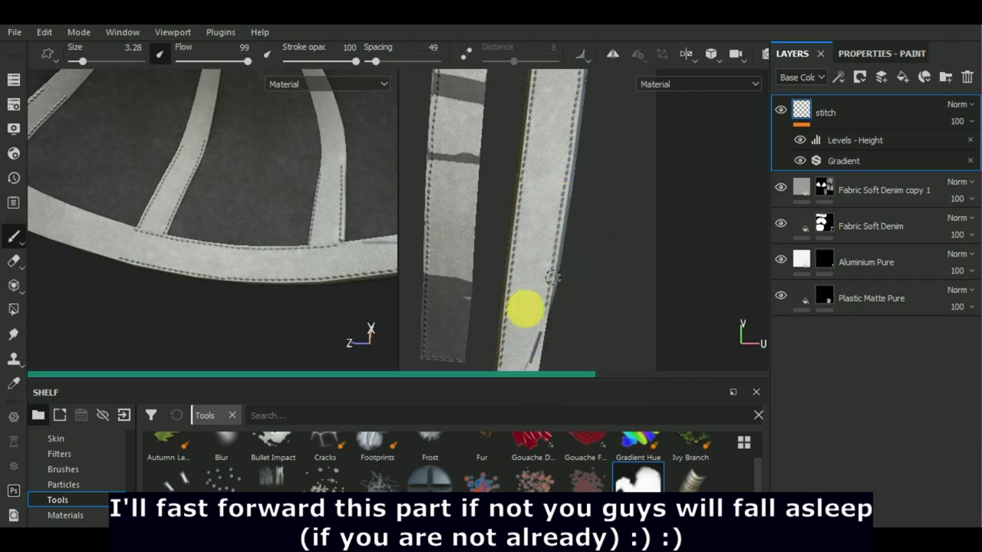
scroll(530, 355, "down", 3)
scroll(447, 281, "up", 4)
left_click_drag(446, 294, 499, 286)
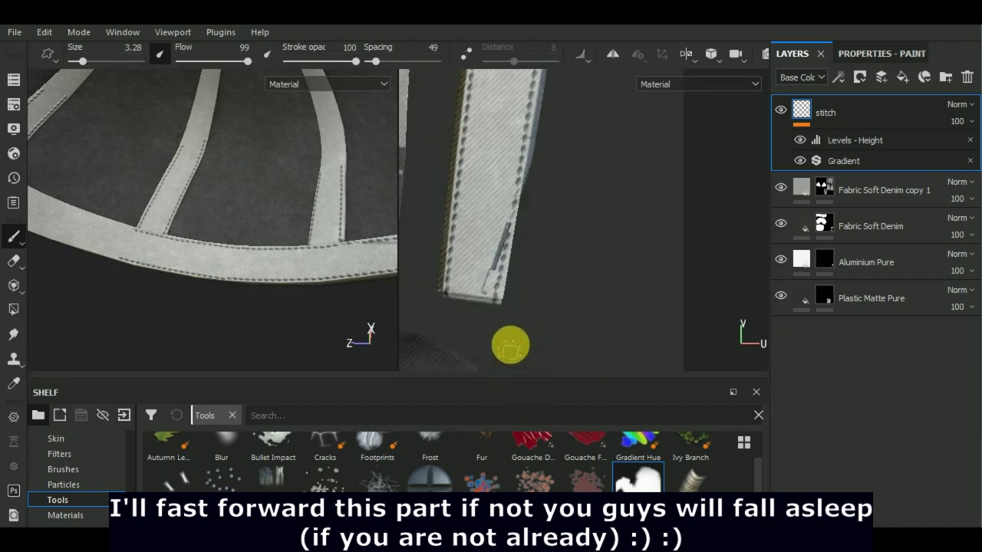
Run straight stitch lines up both edges of the strip's curved section to the top
scroll(544, 340, "down", 2)
scroll(518, 307, "up", 3)
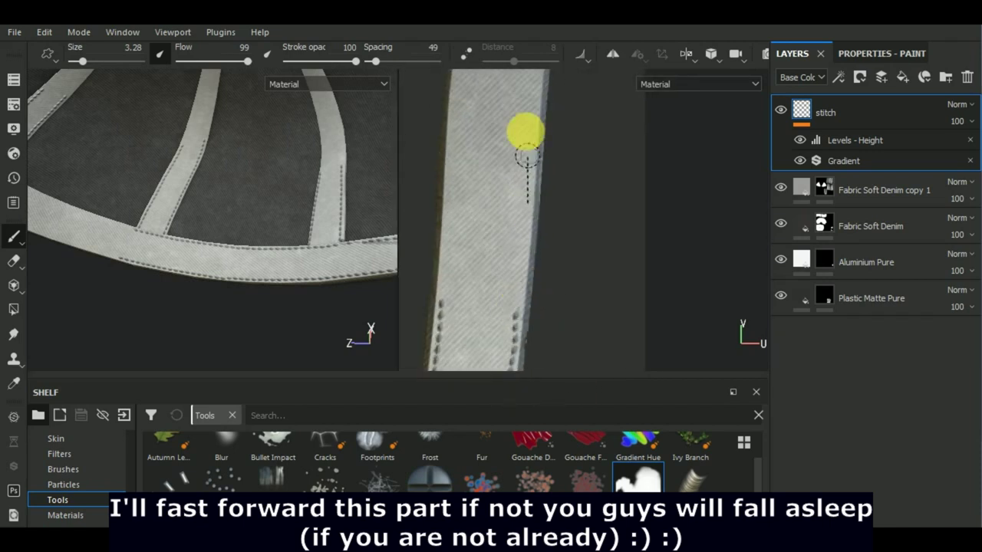
left_click(537, 72, "shift")
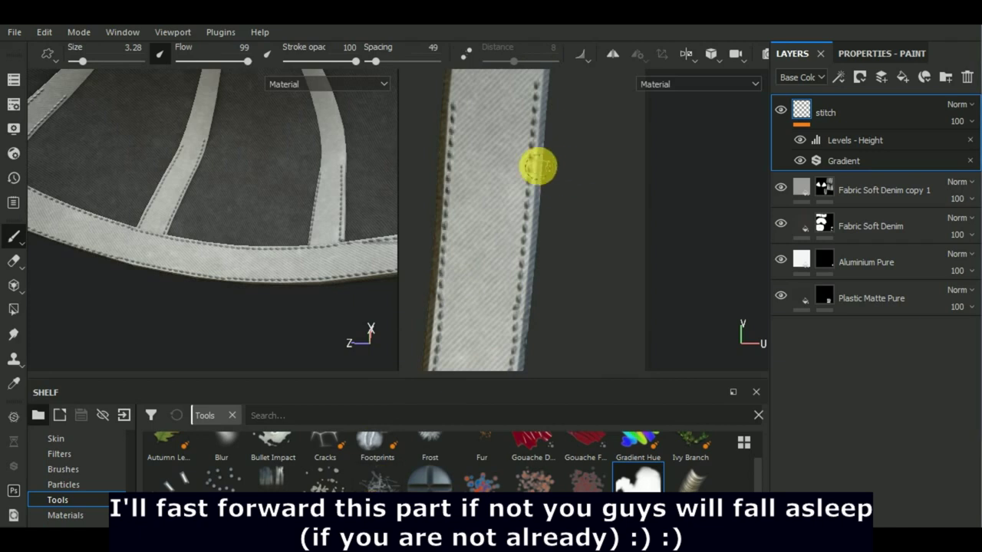
middle_click_drag(537, 166, 538, 237)
left_click(561, 109, "shift")
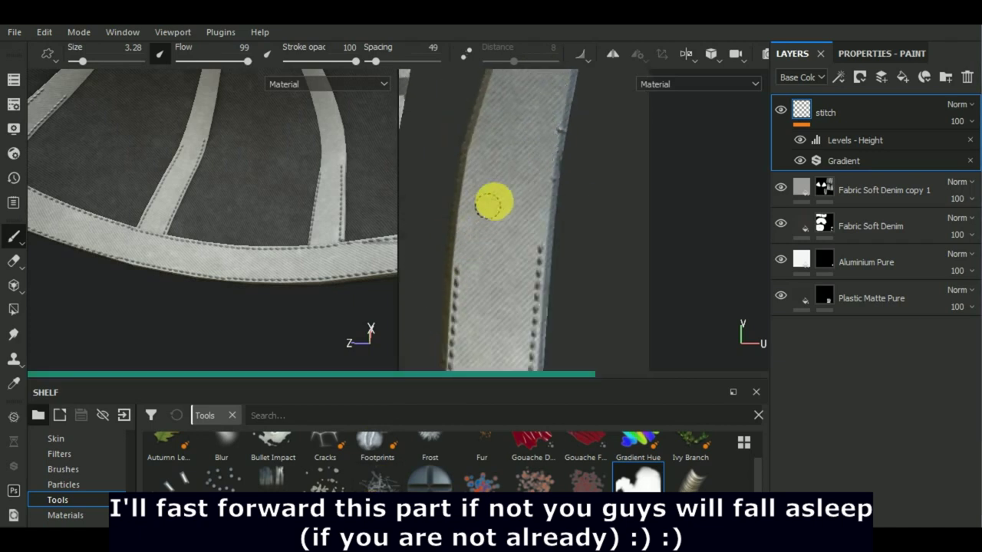
left_click(499, 84, "shift")
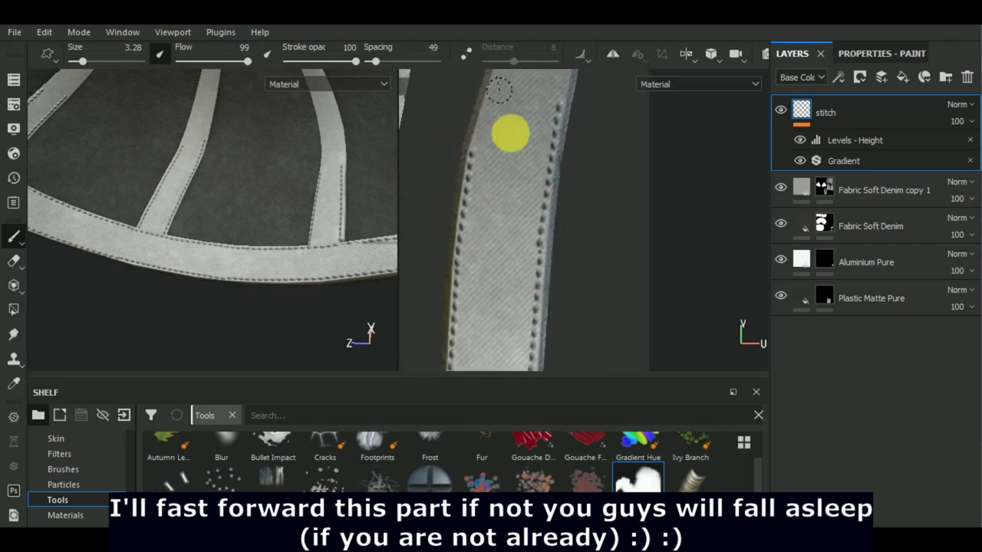
mouse_move(502, 246)
middle_mouse_down()
mouse_move(532, 278)
mouse_move(503, 351)
middle_mouse_up()
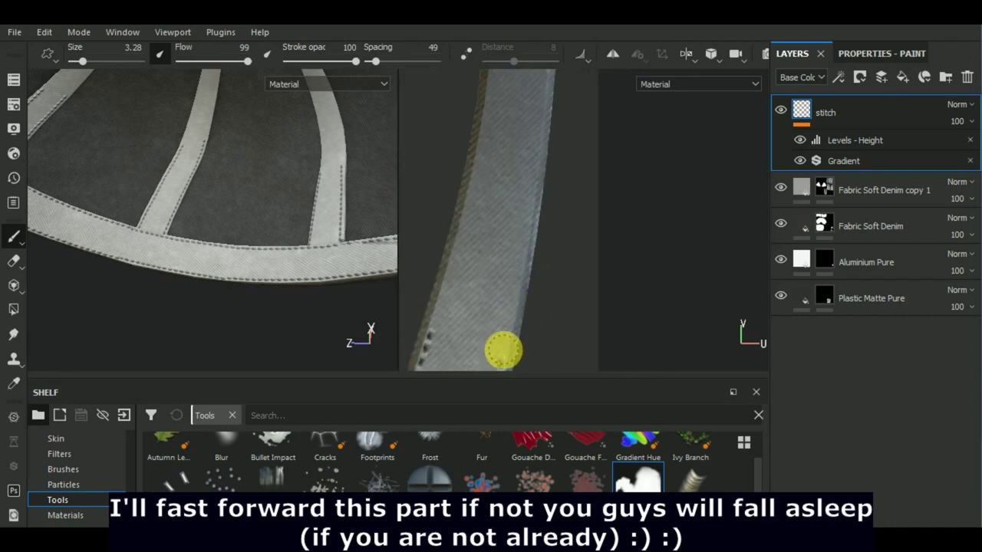
left_click(541, 137, "shift")
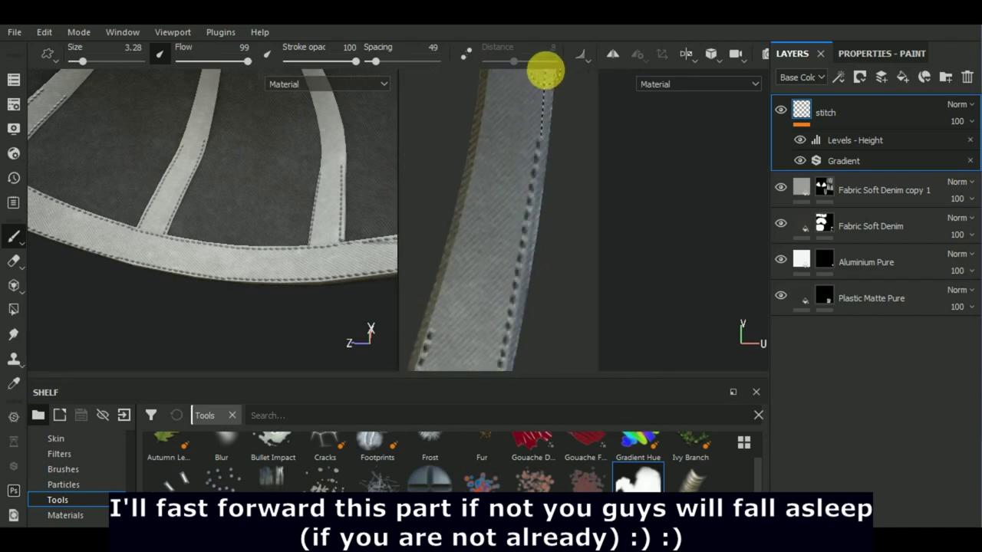
left_click(461, 237, "shift")
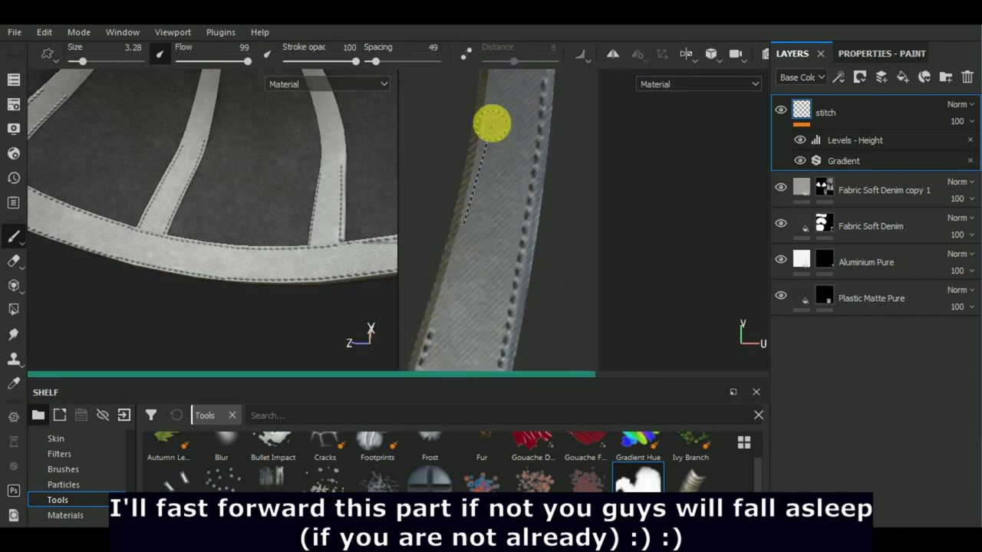
left_click(491, 72, "shift")
Stitch the right and left edges of the next unstitched strip section
mouse_move(480, 313)
middle_mouse_down()
mouse_move(533, 274)
mouse_move(517, 254)
mouse_move(557, 235)
mouse_move(497, 272)
middle_mouse_up()
left_click(495, 81, "shift")
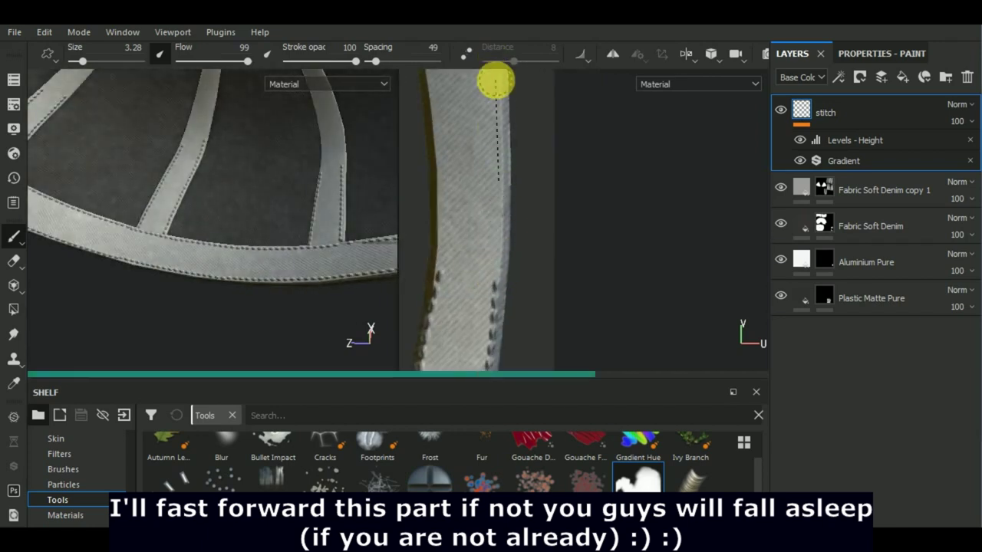
left_click(441, 111, "shift")
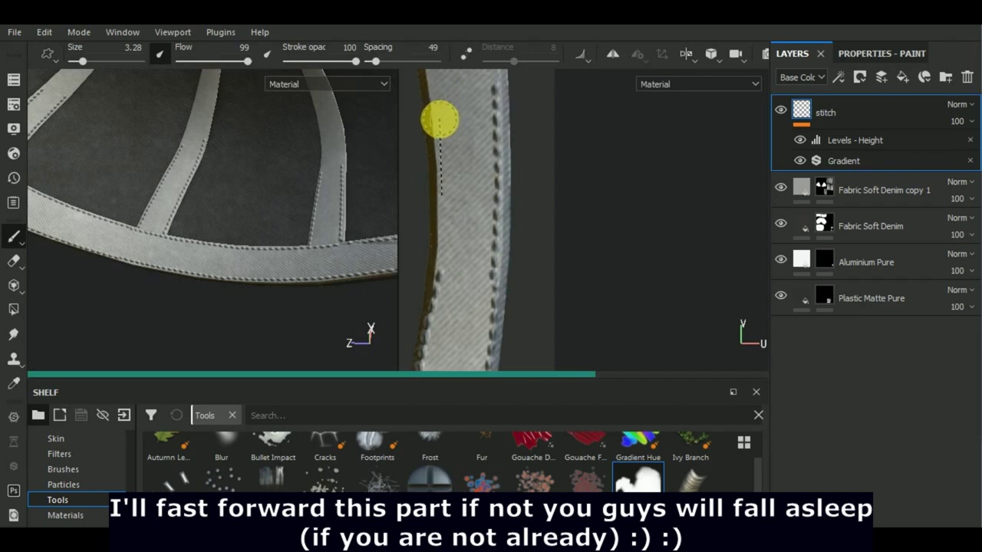
left_click(435, 83, "shift")
mouse_move(498, 265)
middle_mouse_down()
mouse_move(512, 213)
mouse_move(521, 312)
middle_mouse_up()
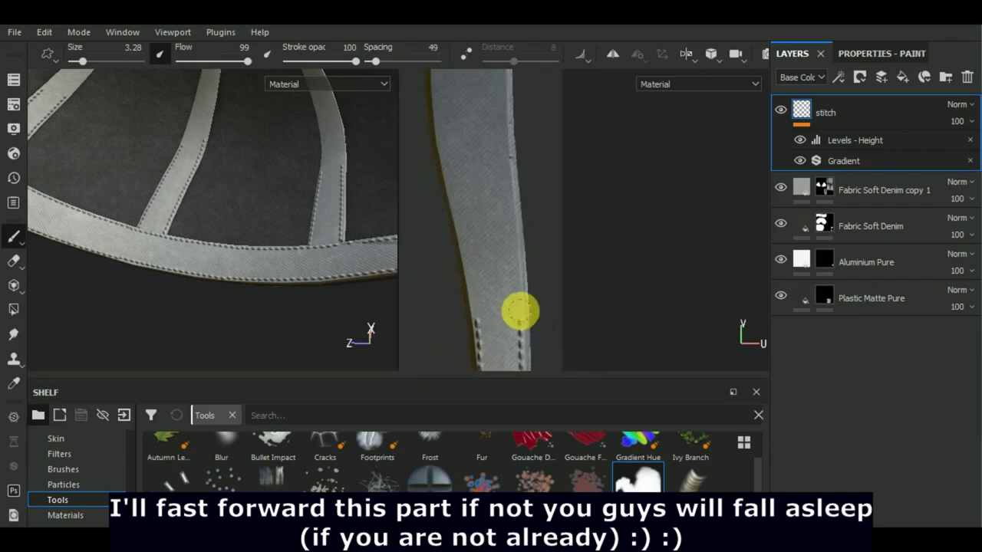
left_click(506, 151, "shift")
left_click(500, 76, "shift")
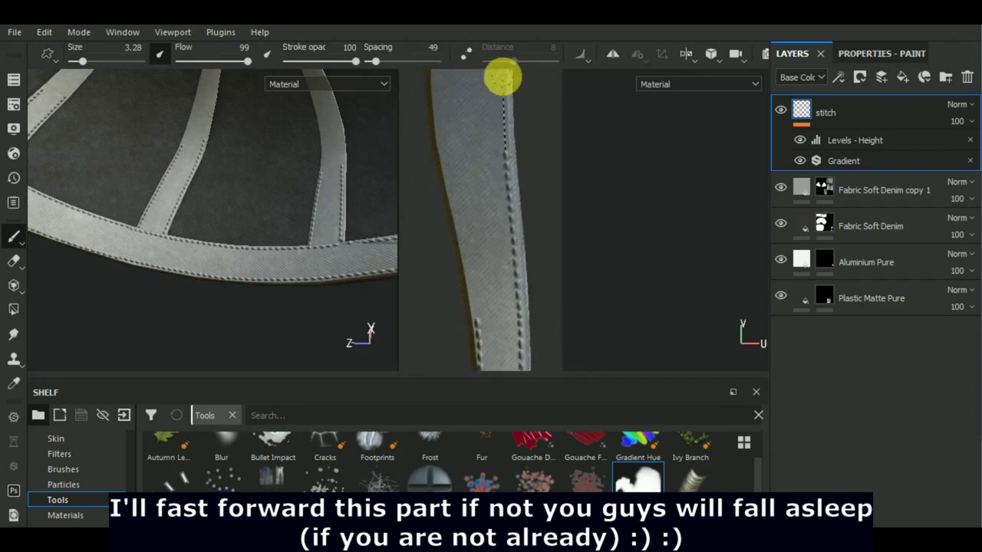
left_click(475, 307, "shift")
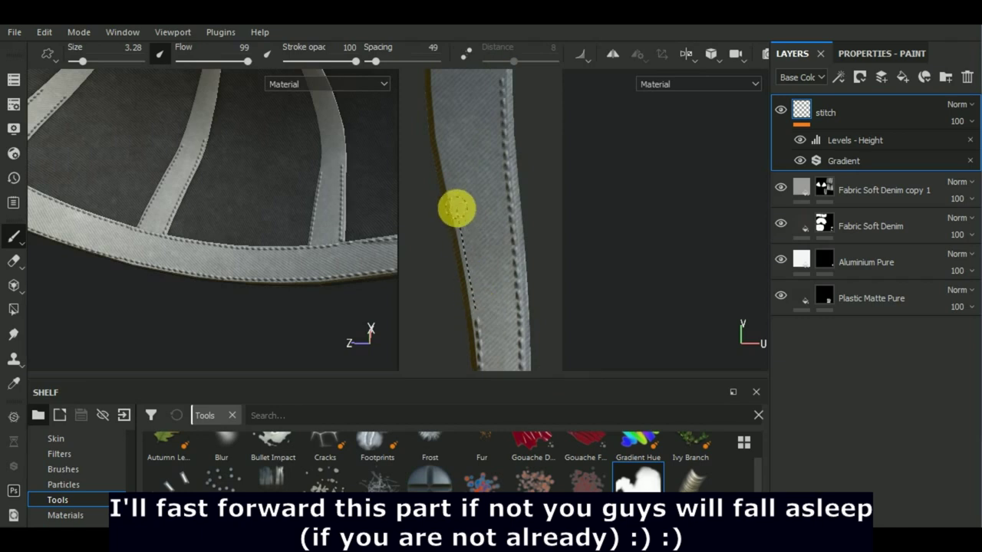
Extend the left-edge stitches to the top, then stitch the following section's right and left edges
left_click(457, 209, "shift")
left_click(438, 73, "shift")
left_click(501, 315)
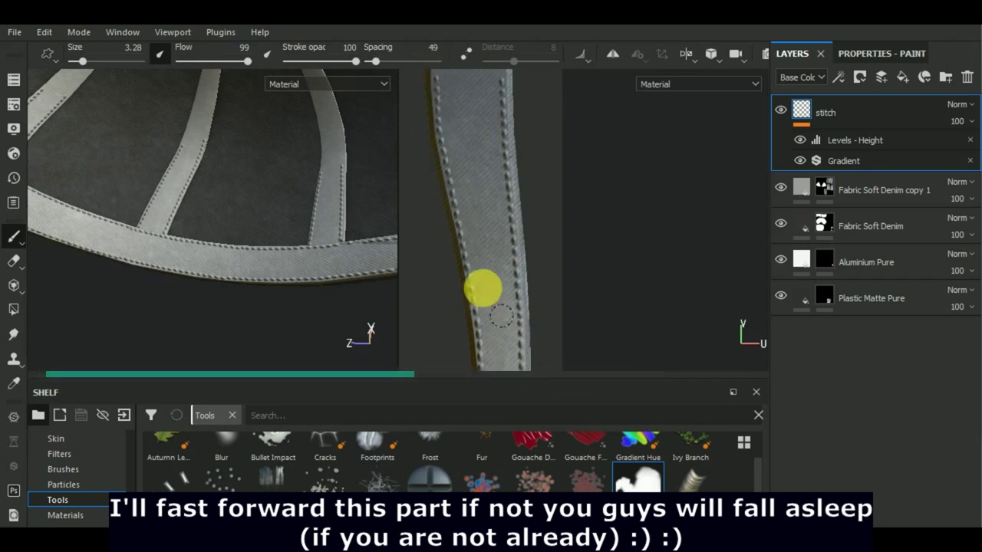
middle_click_drag(501, 315, 495, 324)
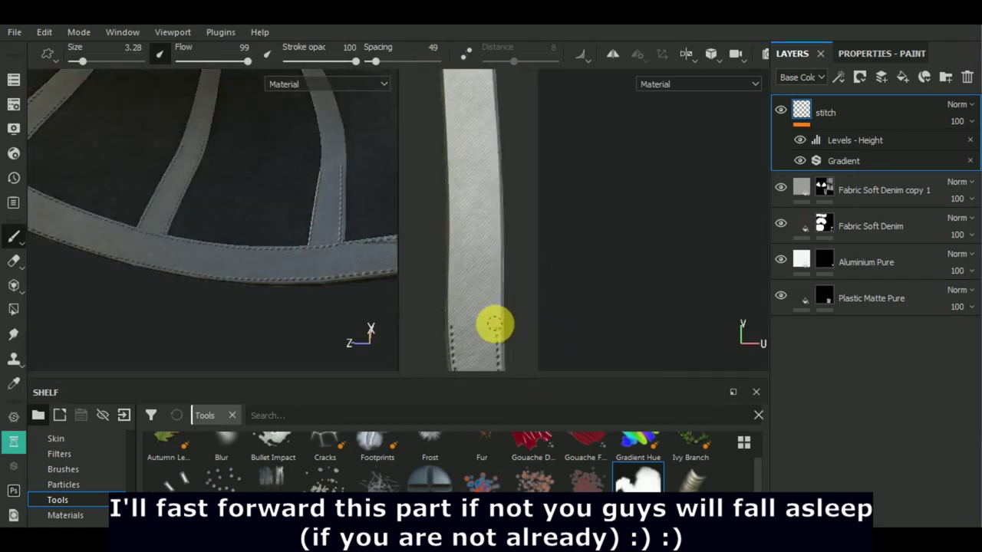
left_click(497, 239, "shift")
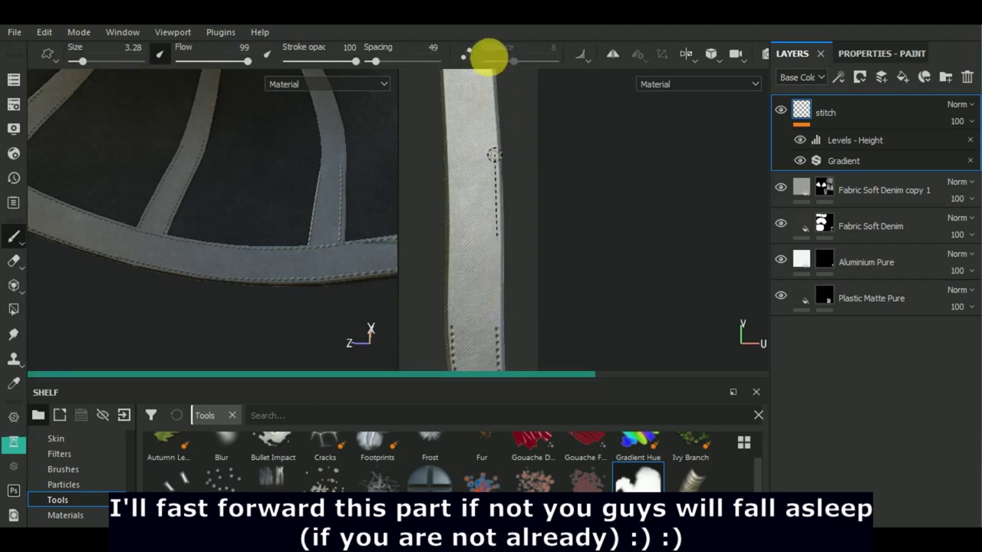
left_click(491, 80, "shift")
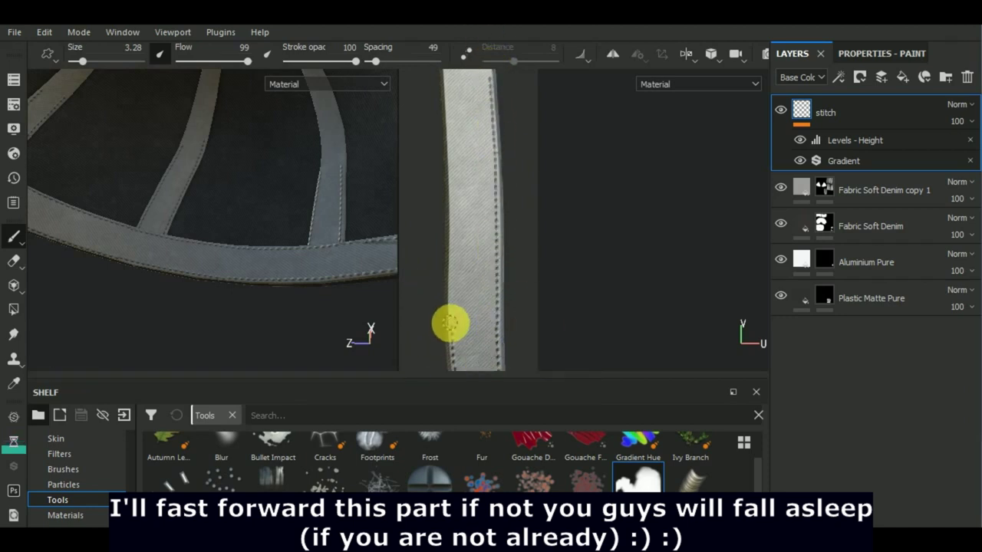
left_click(454, 94, "shift")
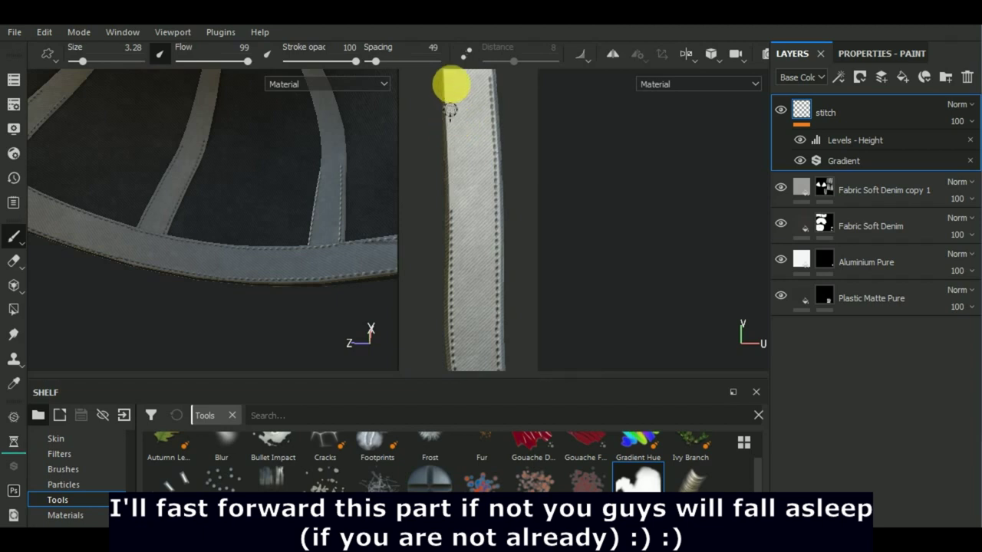
Save the project, then stitch up the strip's right edge and straight down its left edge
key("ctrl+s")
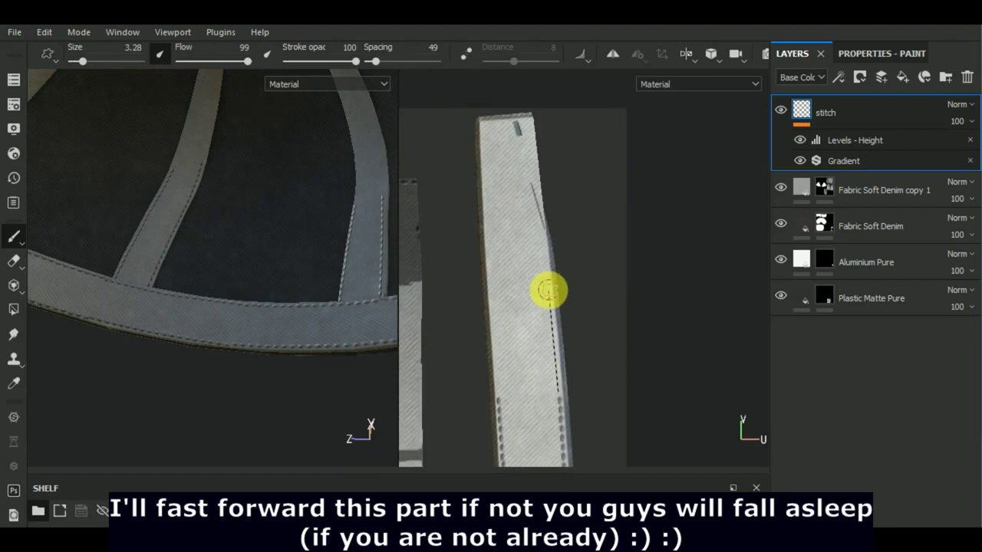
left_click_drag(548, 290, 520, 110)
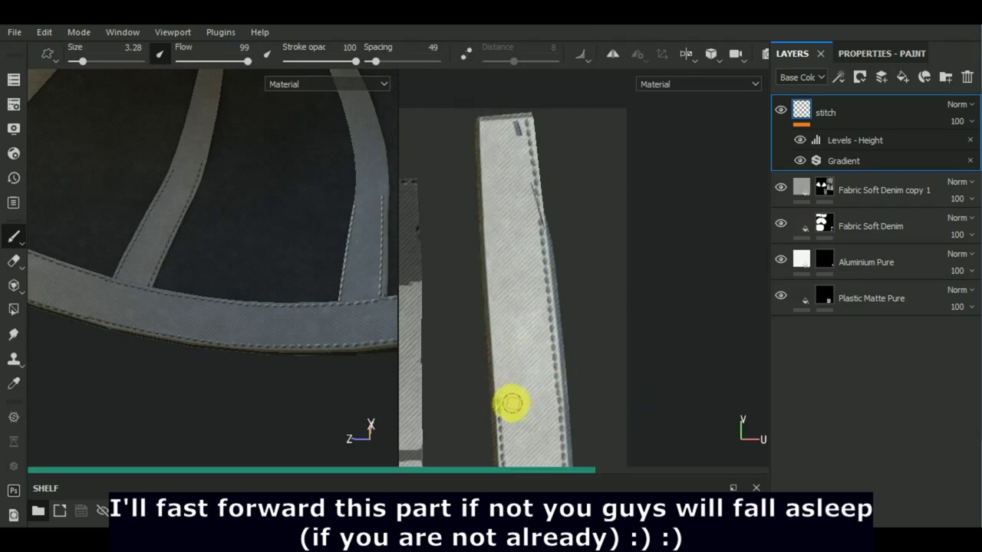
key("shift")
left_click(483, 157, "shift")
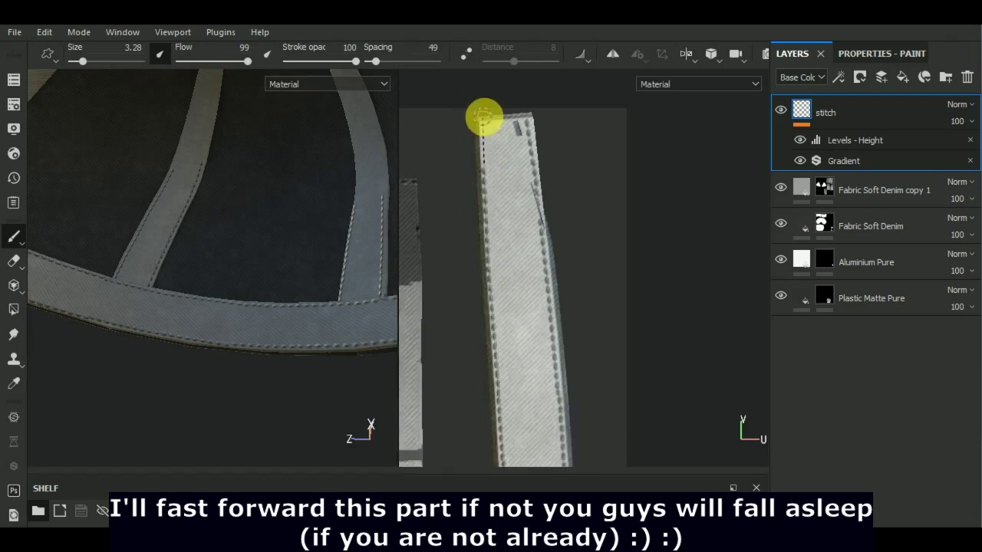
Check the stitched underside on the 3D cap, then paint a stitch row up the next strip
mouse_move(368, 402)
left_mouse_down("alt")
mouse_move(125, 397)
mouse_move(154, 285)
mouse_move(174, 273)
left_mouse_up("alt")
scroll(174, 273, "down", 3)
scroll(668, 208, "down", 3)
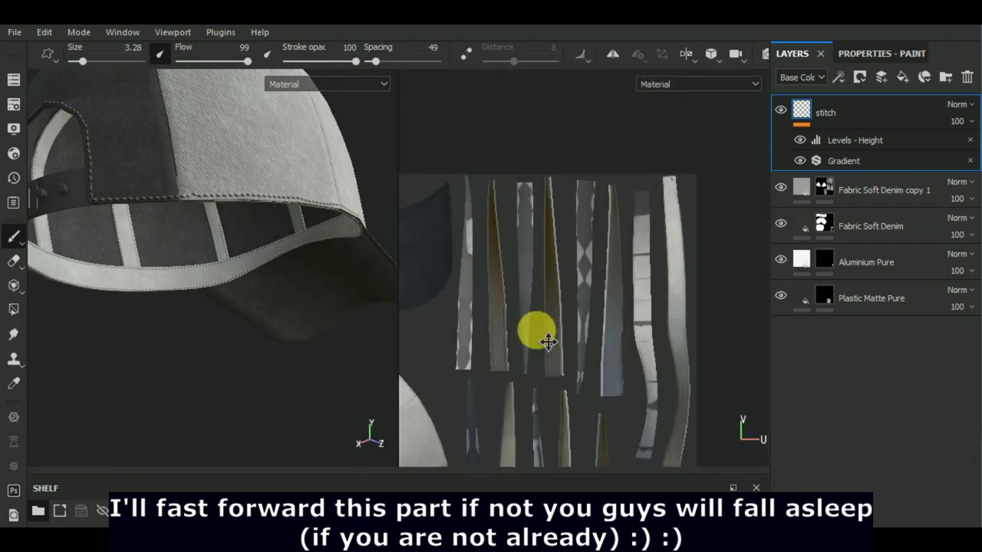
middle_click_drag(537, 333, 530, 332)
scroll(514, 307, "up", 5)
scroll(487, 256, "up", 1)
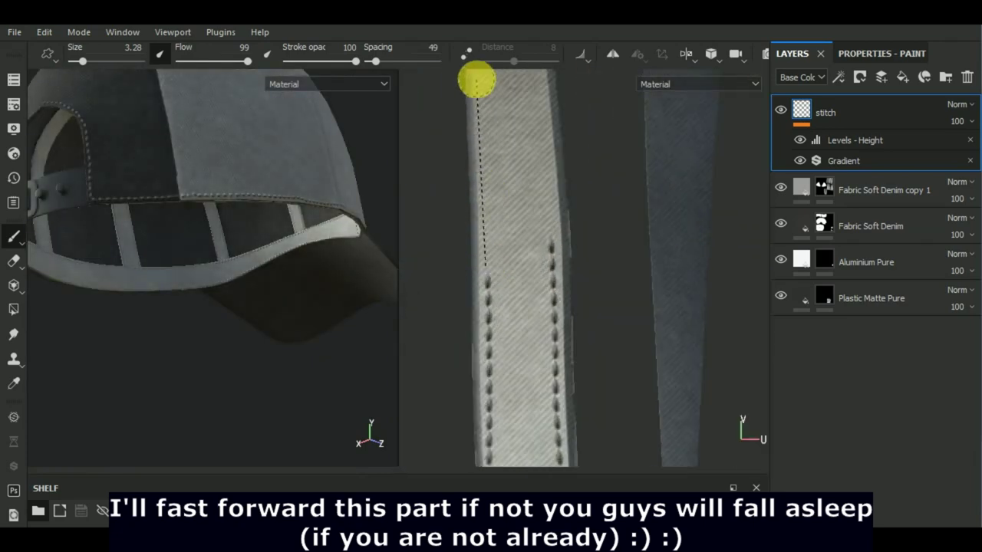
mouse_move(189, 405)
left_mouse_down("alt")
mouse_move(405, 368)
mouse_move(307, 368)
mouse_move(226, 281)
left_mouse_up("alt")
scroll(226, 281, "up", 3)
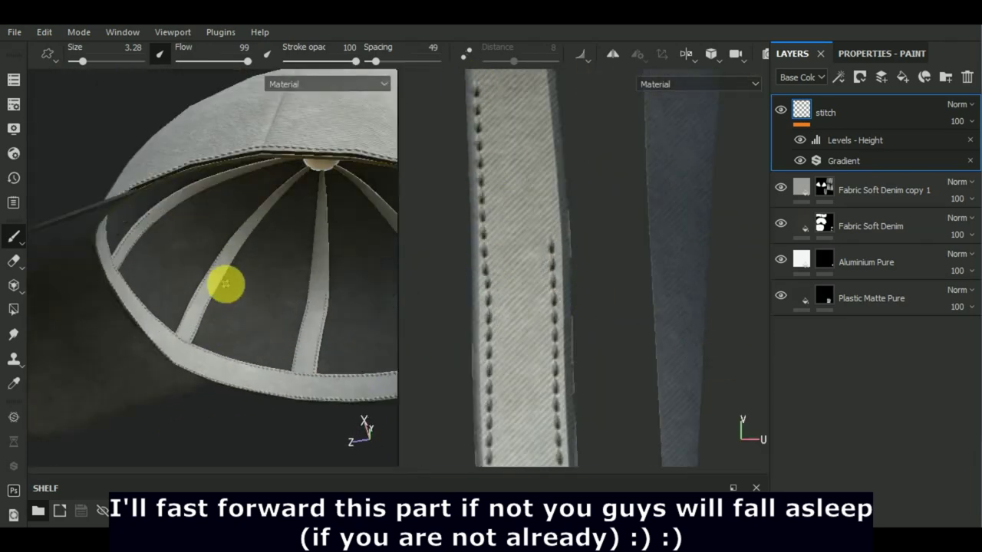
middle_click_drag(576, 357, 567, 424)
left_click_drag(562, 322, 549, 155)
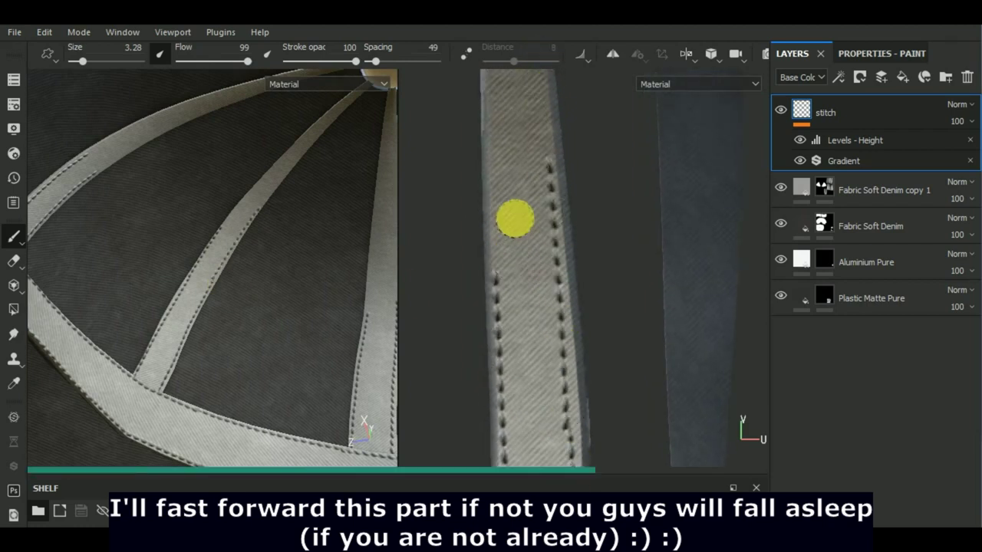
Continue the stitch row up the strip and paint stitches down its left edge
mouse_move(513, 217)
middle_mouse_down()
mouse_move(552, 309)
mouse_move(499, 392)
middle_mouse_up()
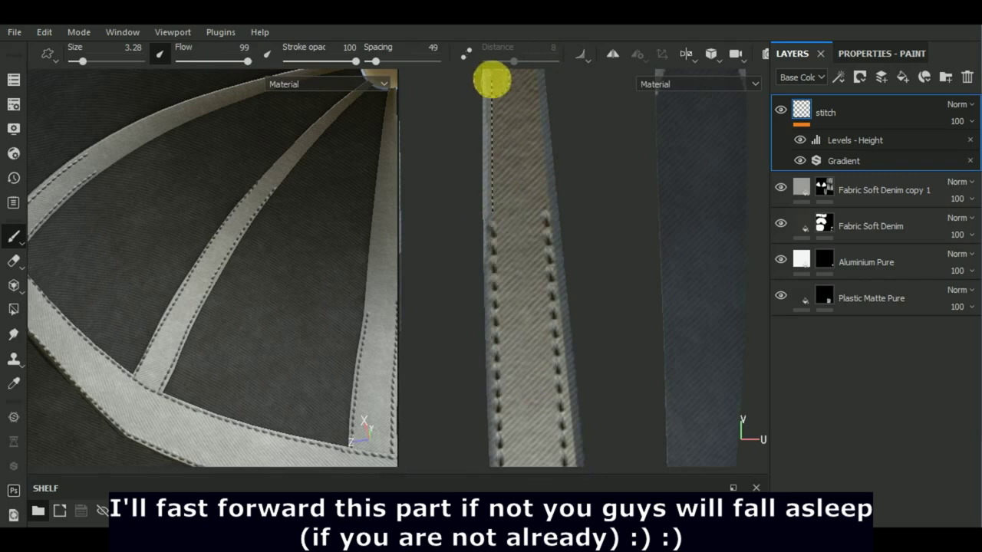
middle_click_drag(596, 285, 542, 453)
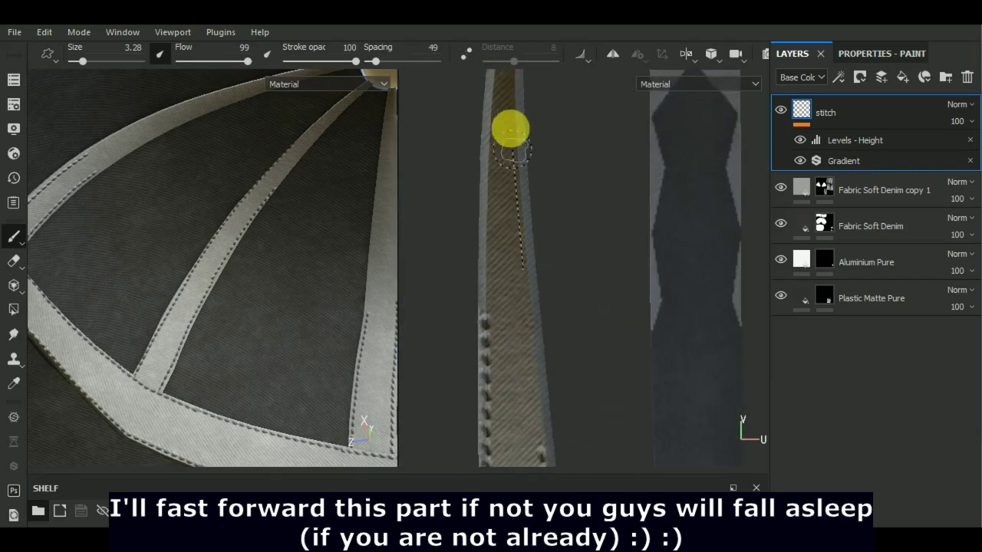
left_click_drag(511, 131, 517, 92)
middle_click_drag(517, 92, 478, 287)
middle_click_drag(607, 281, 591, 438)
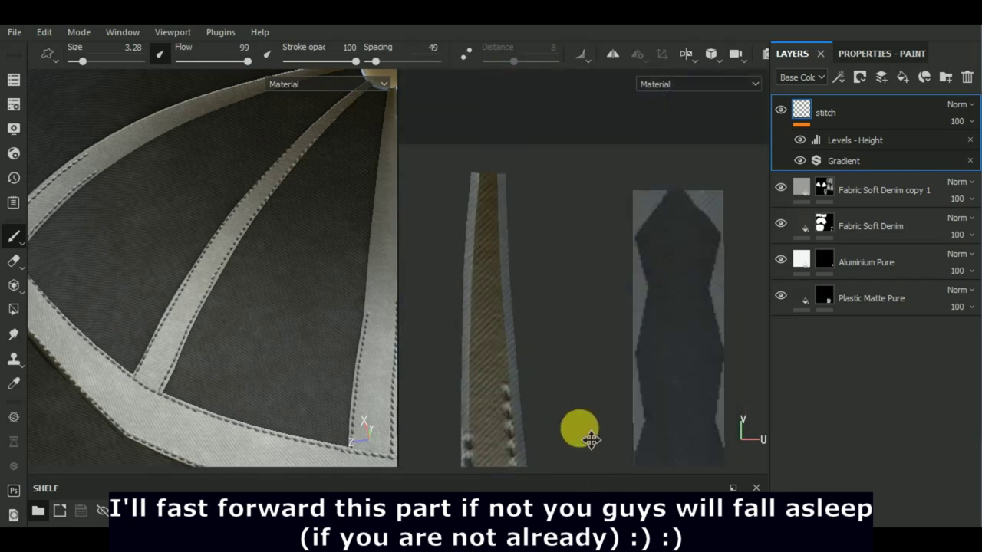
right_click_drag(574, 269, 470, 419, "shift")
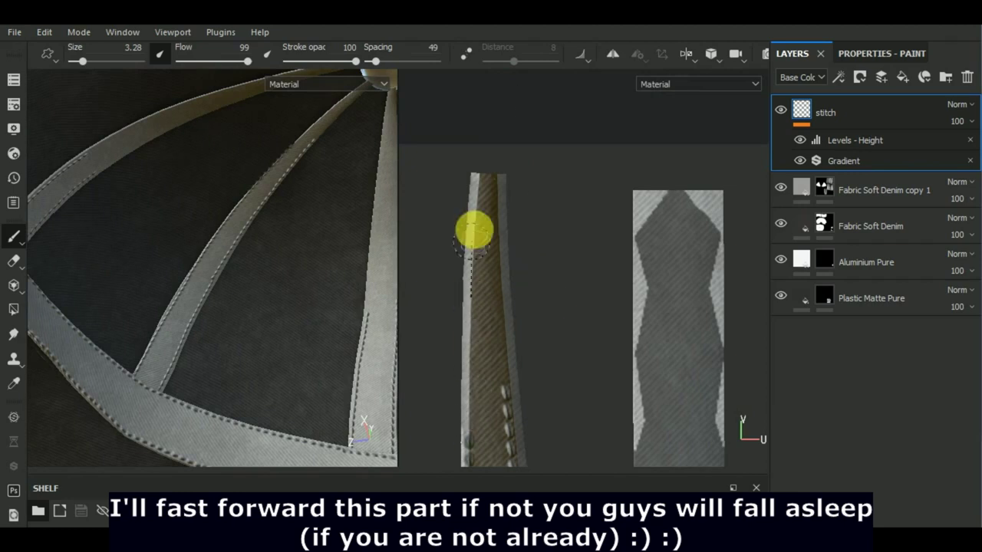
left_click_drag(478, 158, 566, 430)
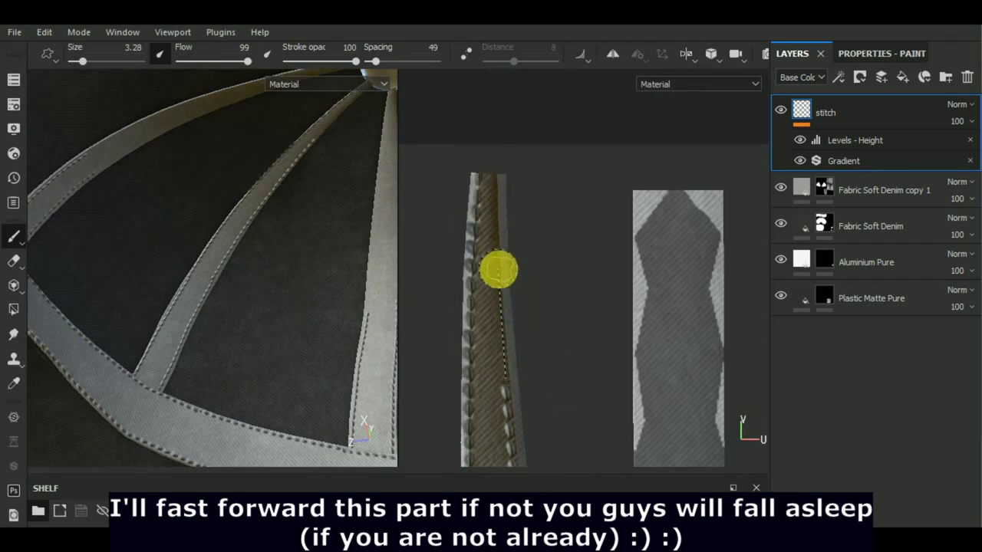
left_click_drag(498, 270, 499, 149)
Lay straight stitch lines along the full left and right edges of the strip
scroll(538, 283, "down", 2)
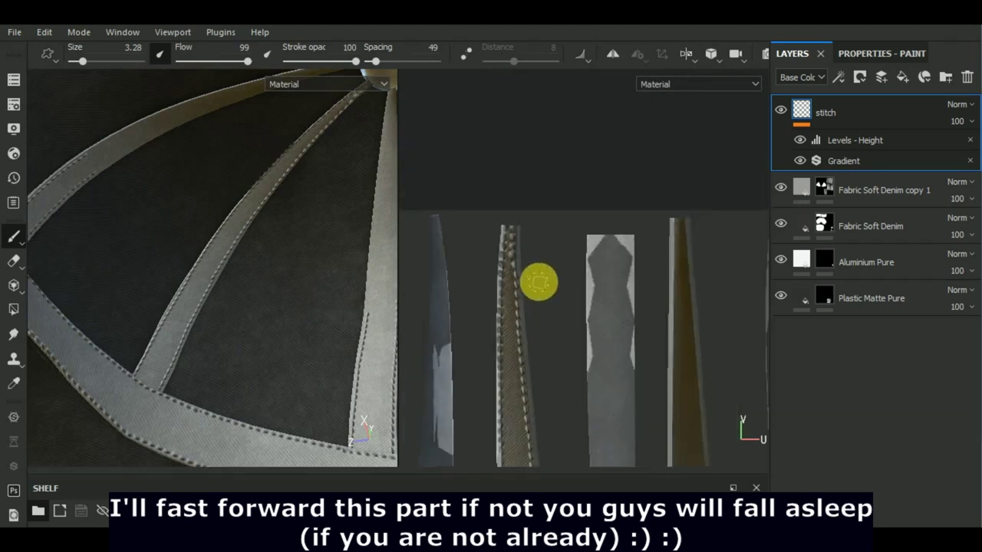
scroll(245, 296, "down", 5)
scroll(534, 292, "down", 3)
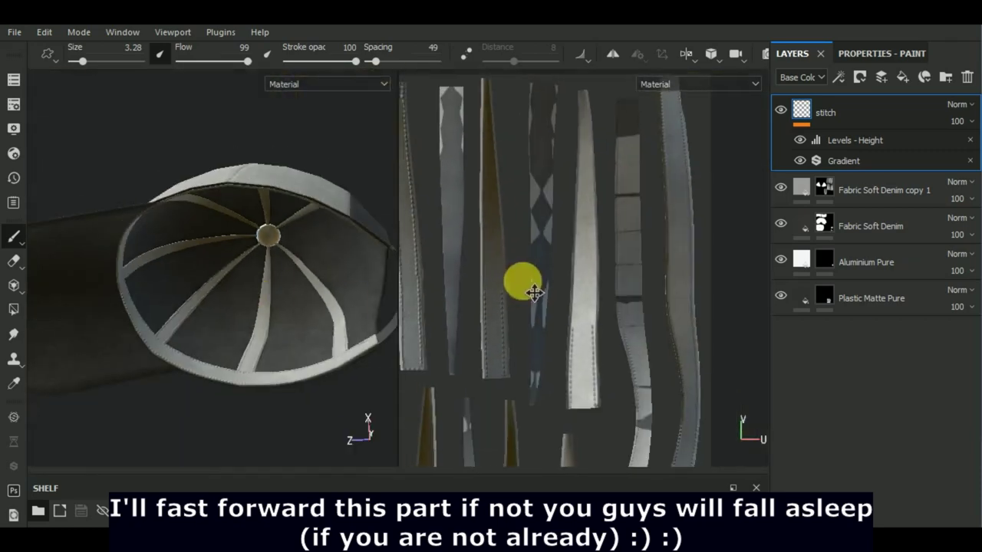
scroll(534, 292, "up", 3)
scroll(532, 340, "up", 2)
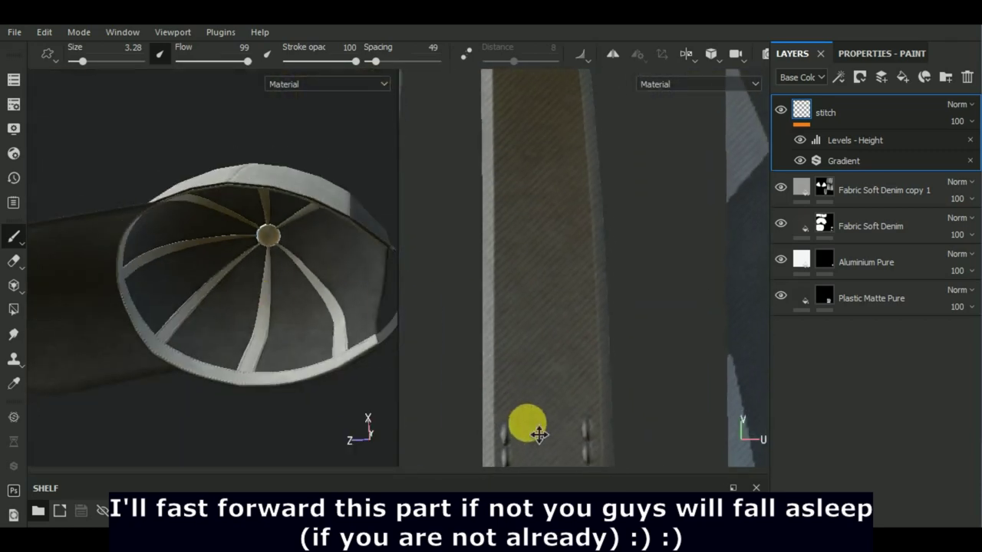
left_click(500, 96, "shift")
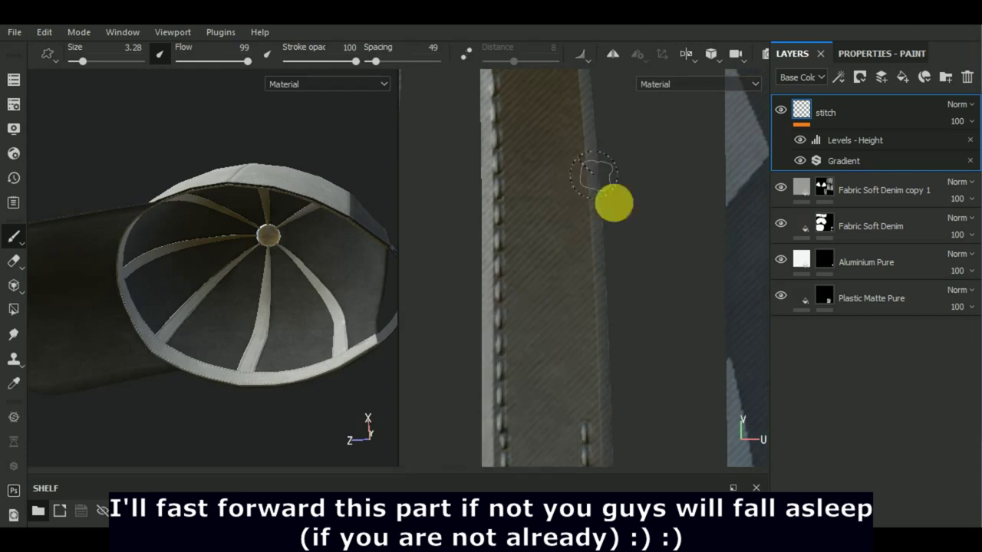
left_click(570, 72, "shift")
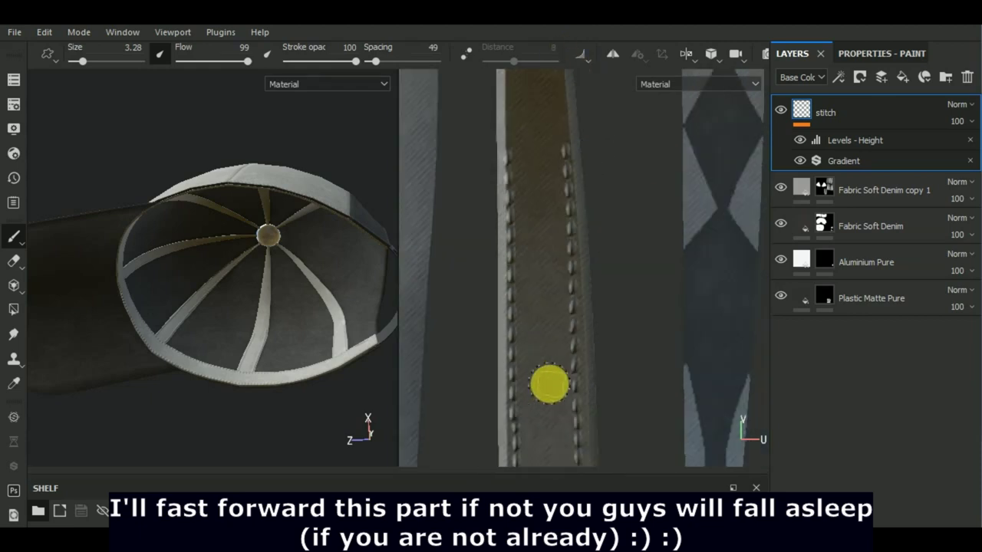
left_click(504, 69, "shift")
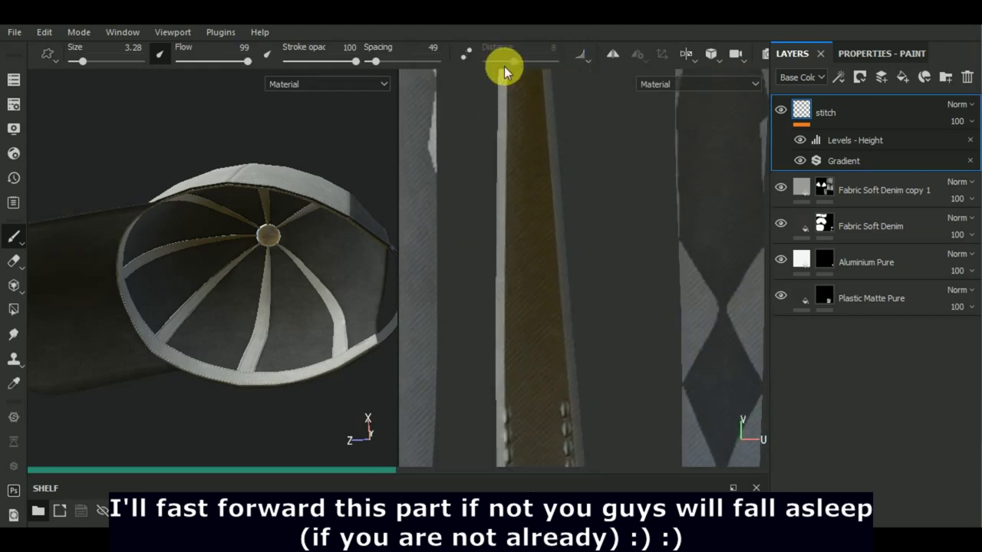
left_click(568, 438)
Paint further stitch lines along the strip after re-orbiting the cap
mouse_move(197, 382)
left_mouse_down("alt")
mouse_move(175, 321)
mouse_move(131, 281)
mouse_move(226, 333)
left_mouse_up("alt")
scroll(230, 307, "up", 5)
middle_click_drag(598, 283, 563, 451)
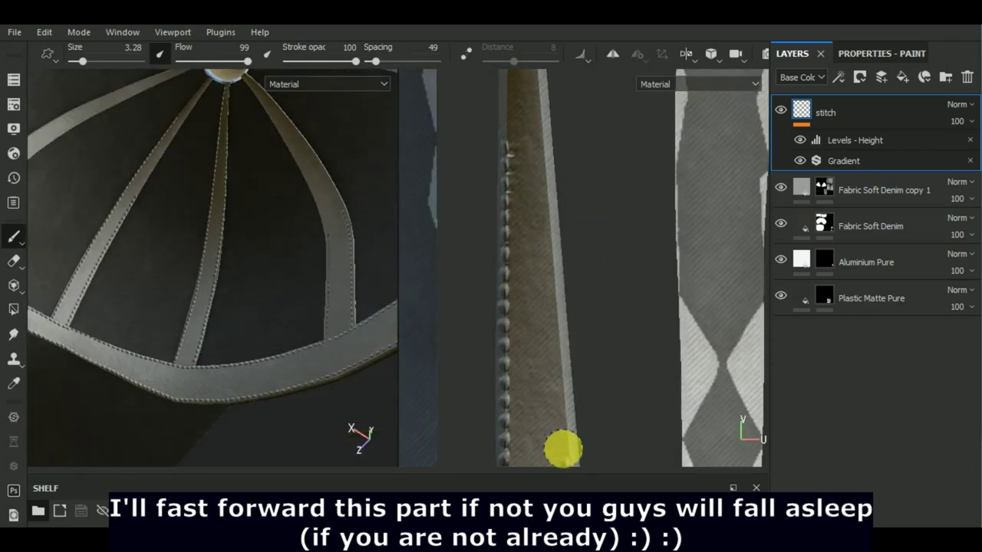
scroll(545, 319, "down", 2)
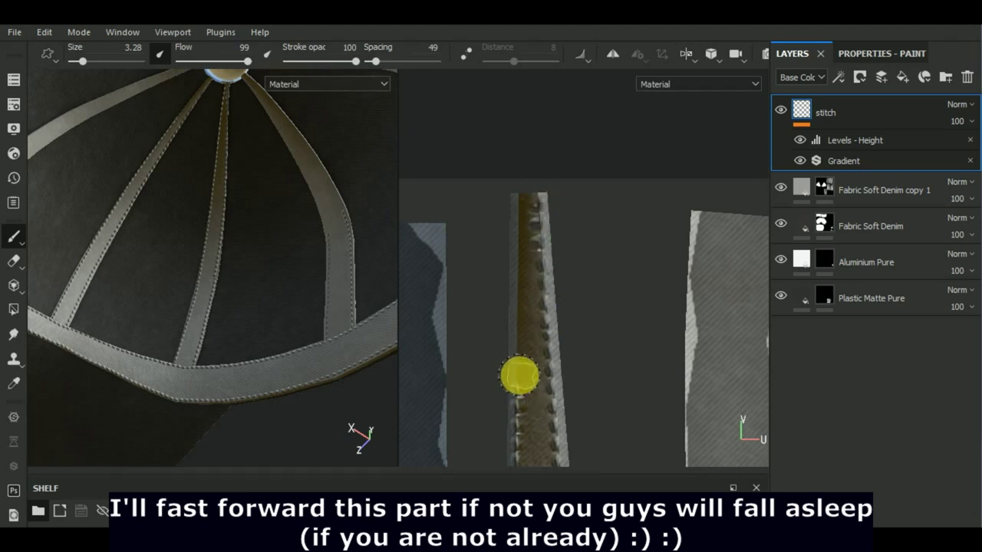
left_click_drag(517, 201, 542, 434)
scroll(576, 345, "down", 2)
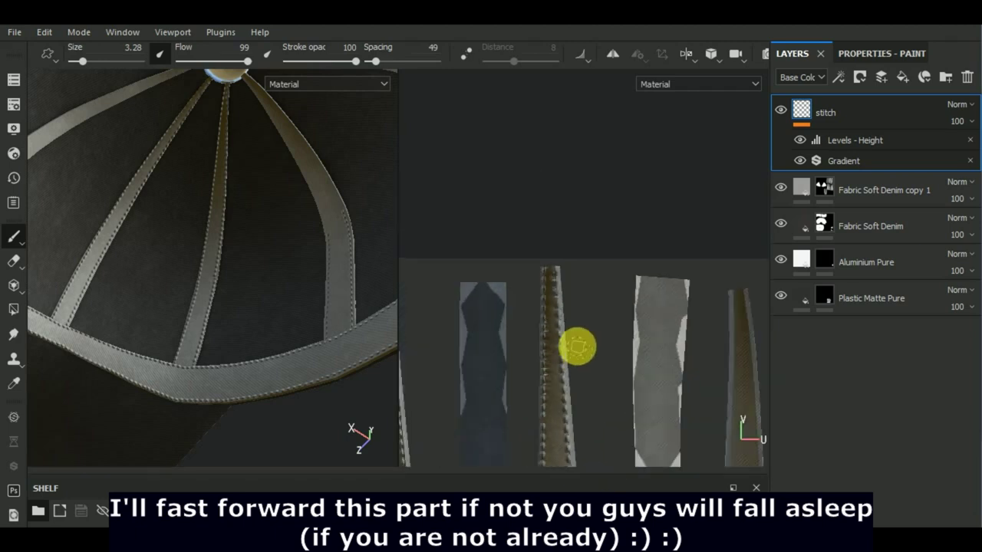
scroll(576, 345, "down", 2)
left_click_drag(237, 320, 253, 291, "alt")
scroll(568, 391, "down", 2)
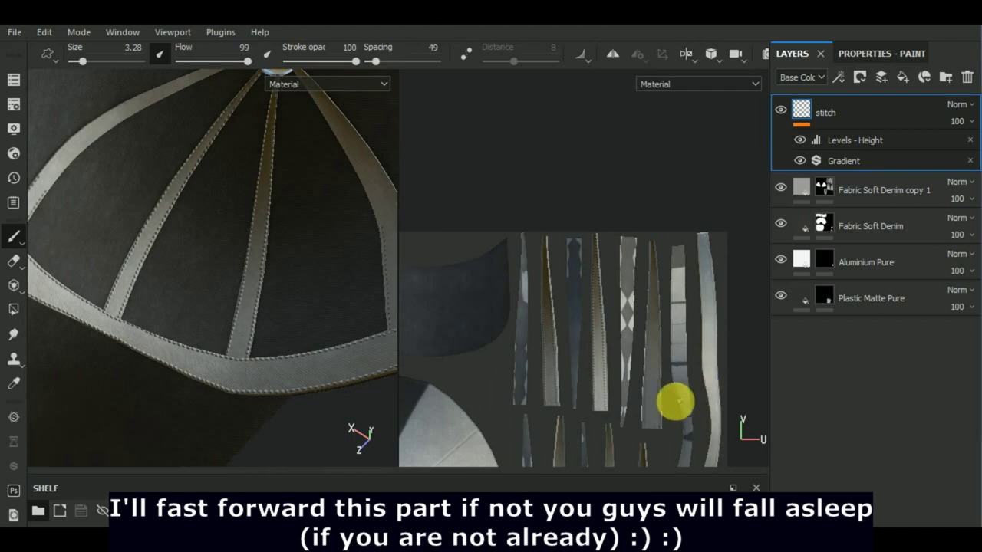
Stitch both edges of another seam strip from top to bottom
middle_click_drag(675, 401, 680, 176)
scroll(685, 191, "up", 1)
scroll(558, 302, "up", 3)
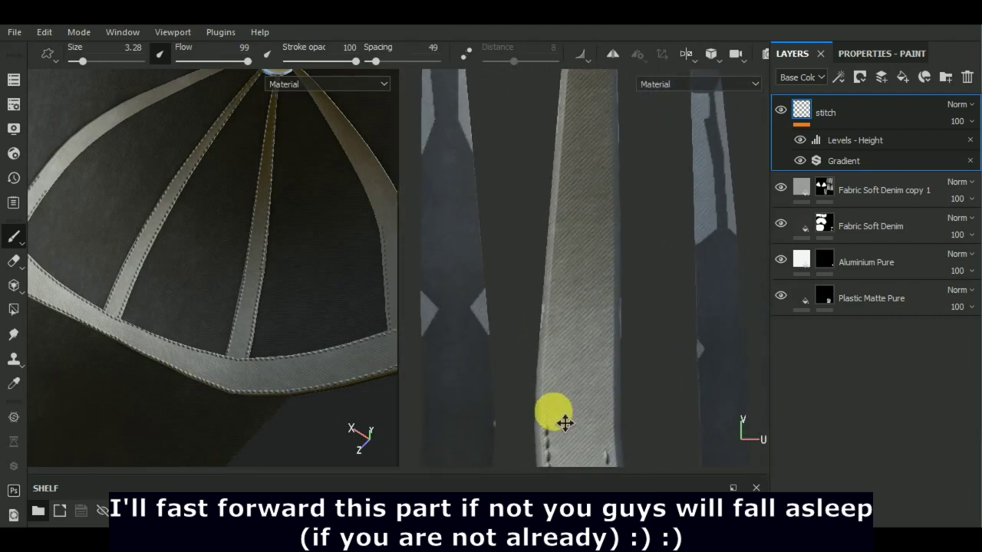
middle_click_drag(564, 422, 545, 426)
left_click_drag(566, 72, 604, 453)
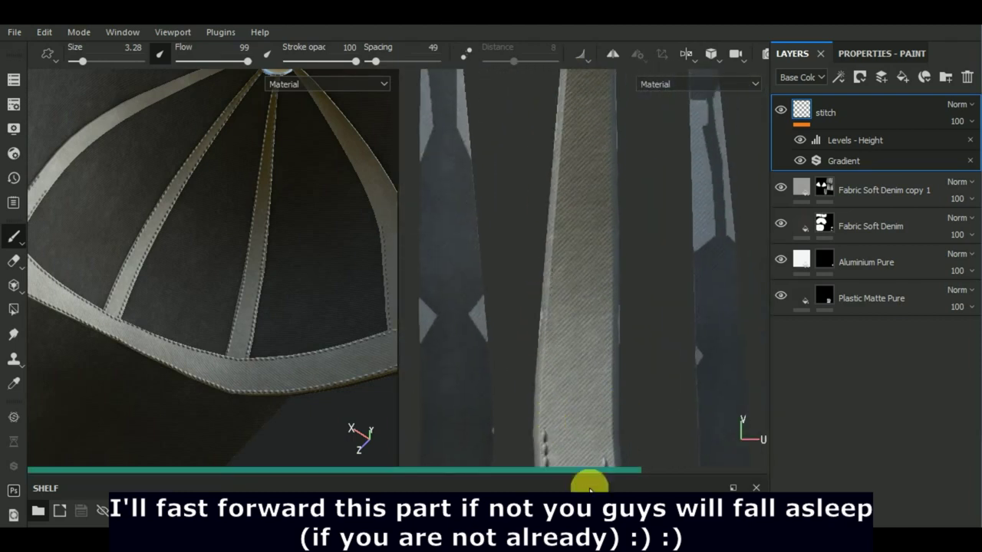
left_click_drag(603, 80, 606, 457)
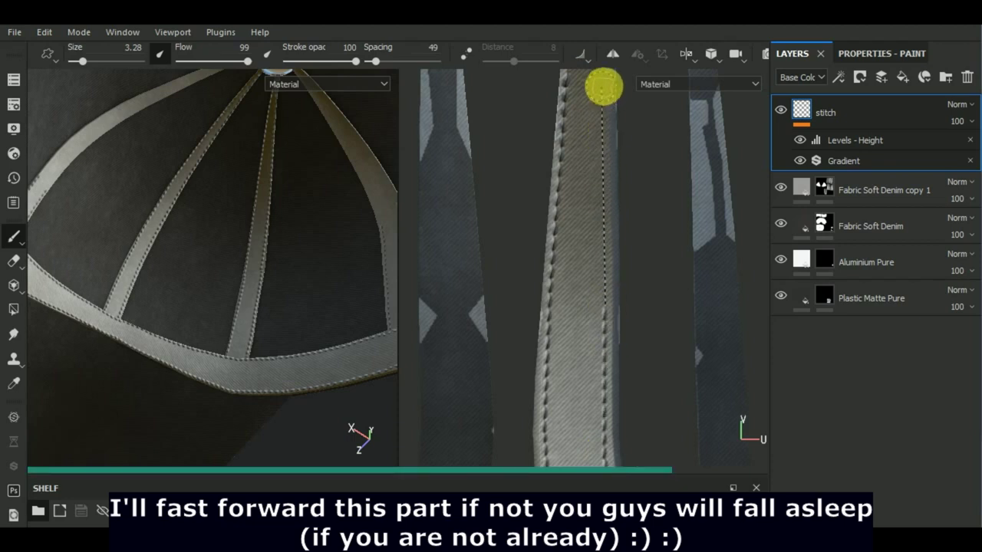
Extend the centre stitch row of the narrower strips from bottom to top
middle_click_drag(589, 265, 564, 374)
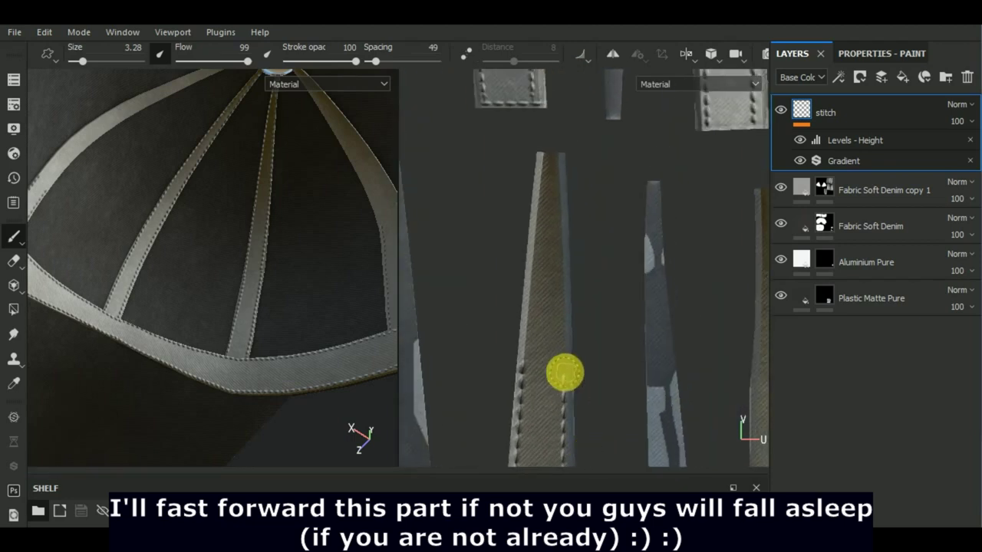
left_click_drag(560, 233, 558, 155)
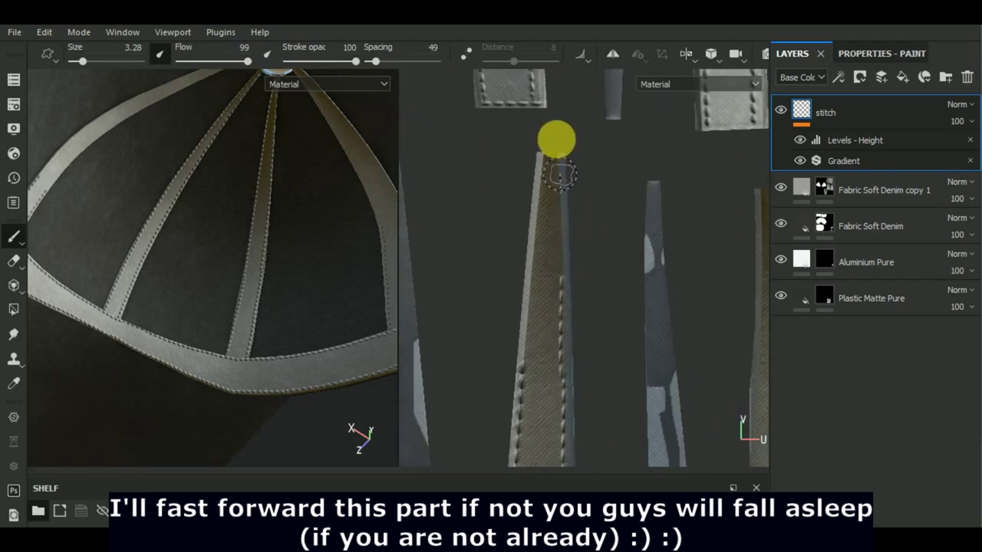
left_click_drag(544, 451, 523, 354)
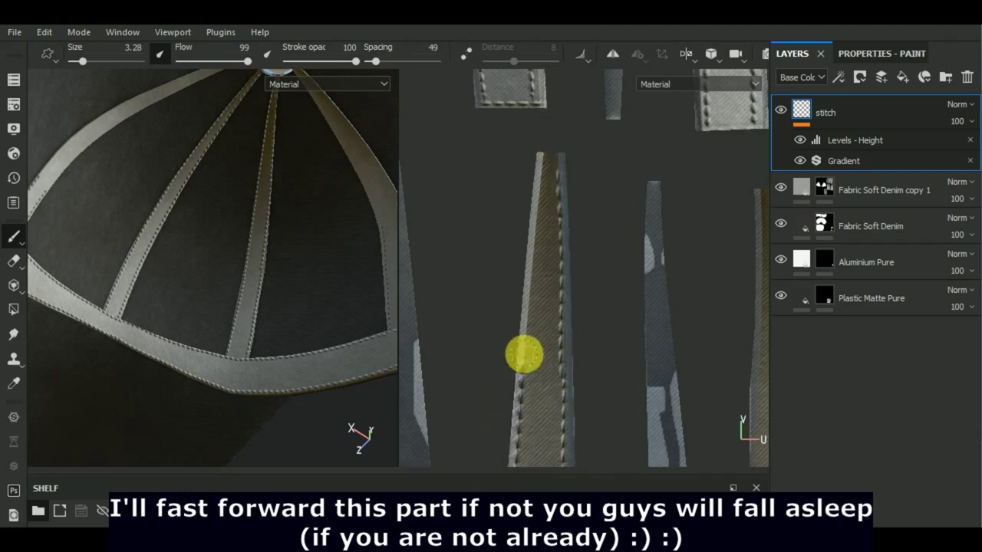
left_click_drag(540, 192, 544, 151)
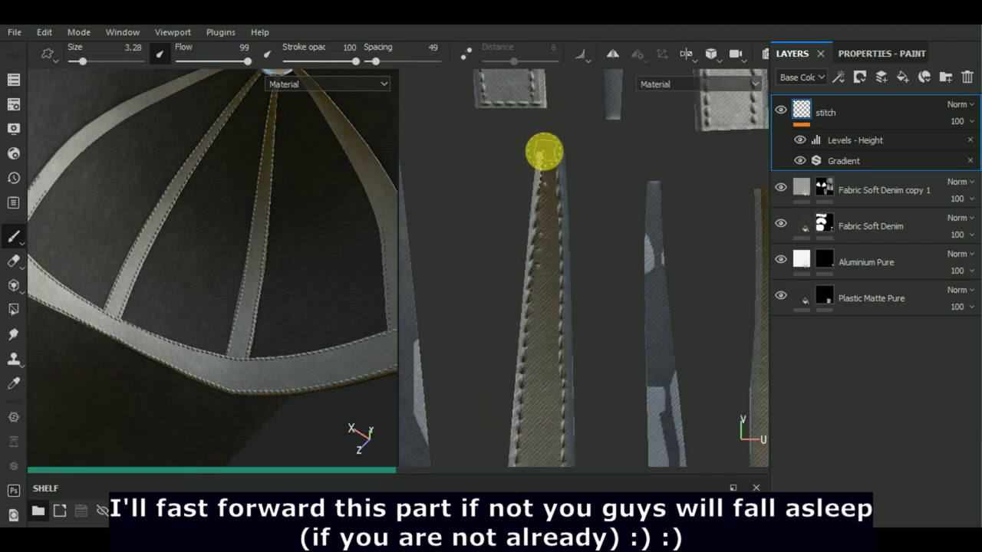
scroll(568, 342, "down", 3)
Stitch the left edge of a new strip from its lower end to the top
scroll(530, 322, "up", 3)
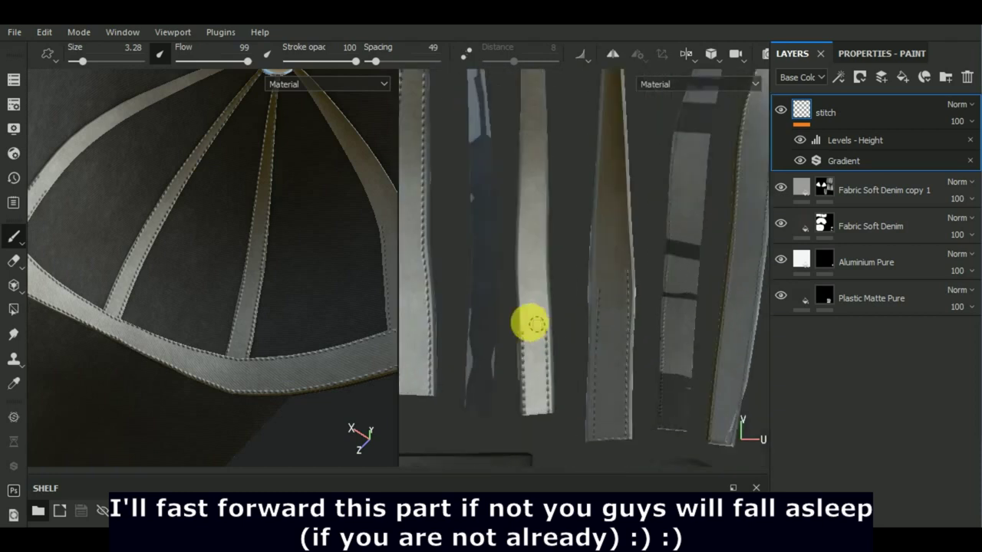
middle_click_drag(530, 323, 523, 330)
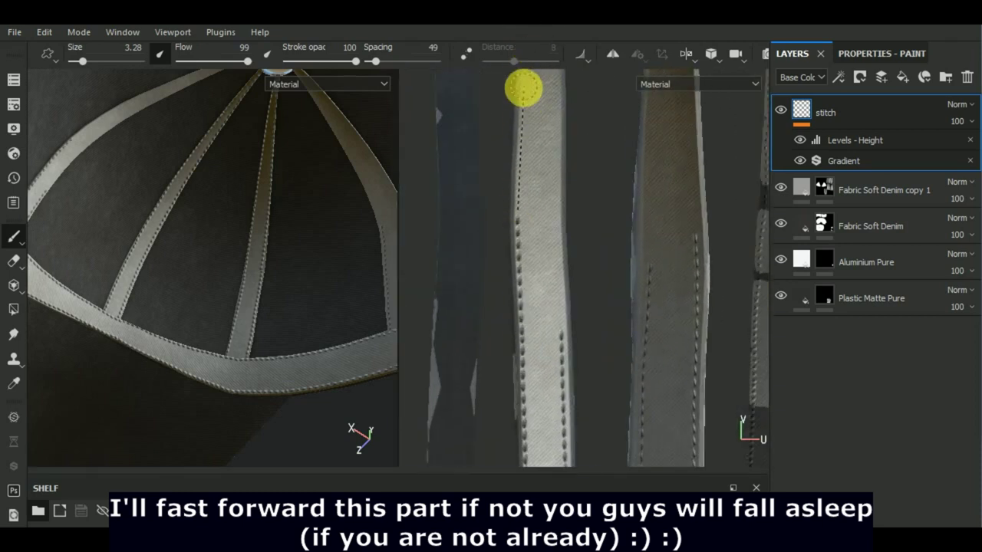
left_click_drag(522, 79, 566, 411)
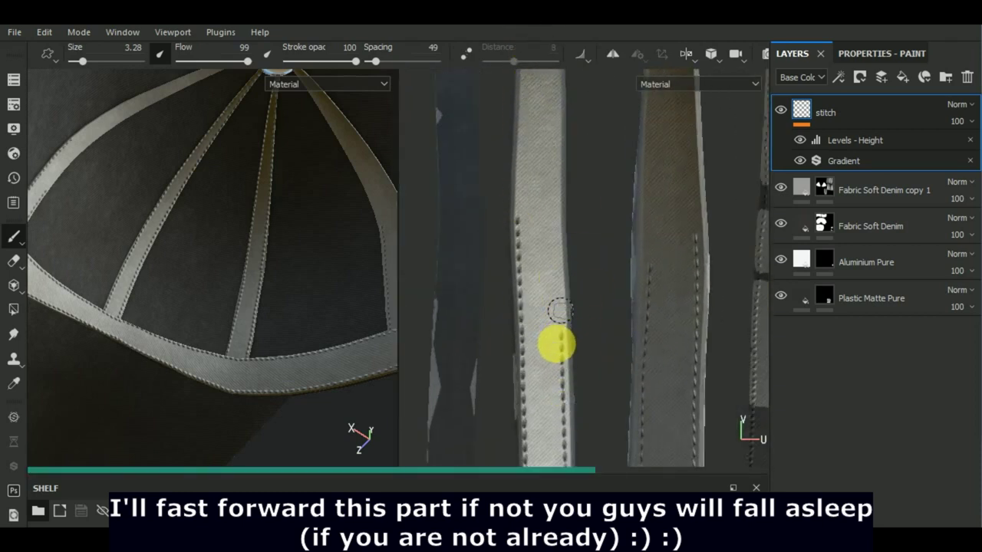
left_click_drag(560, 310, 562, 328)
left_click_drag(555, 113, 560, 82)
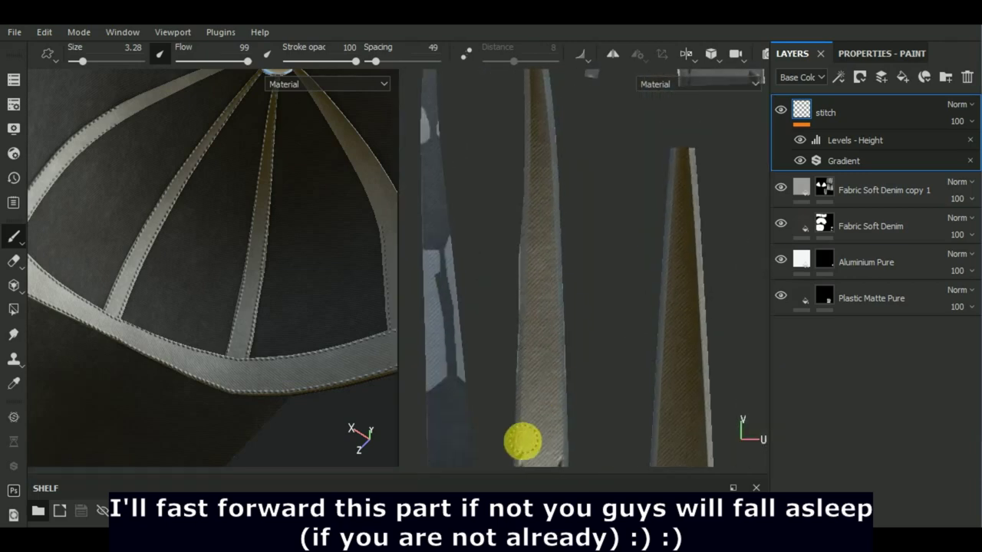
left_click_drag(536, 190, 533, 131)
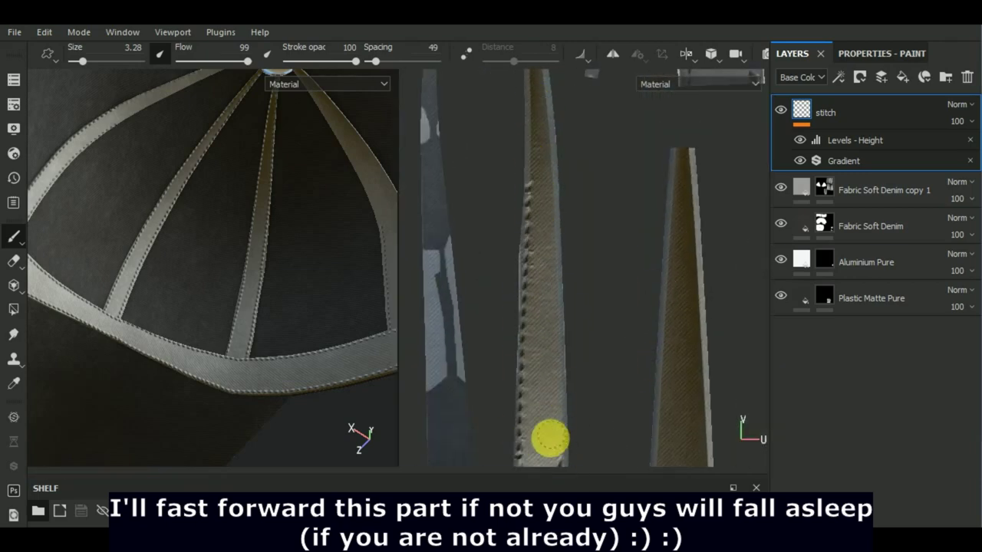
Stitch the strip's right edge and run a straight line down its left edge to the bottom
left_click_drag(557, 310, 552, 208)
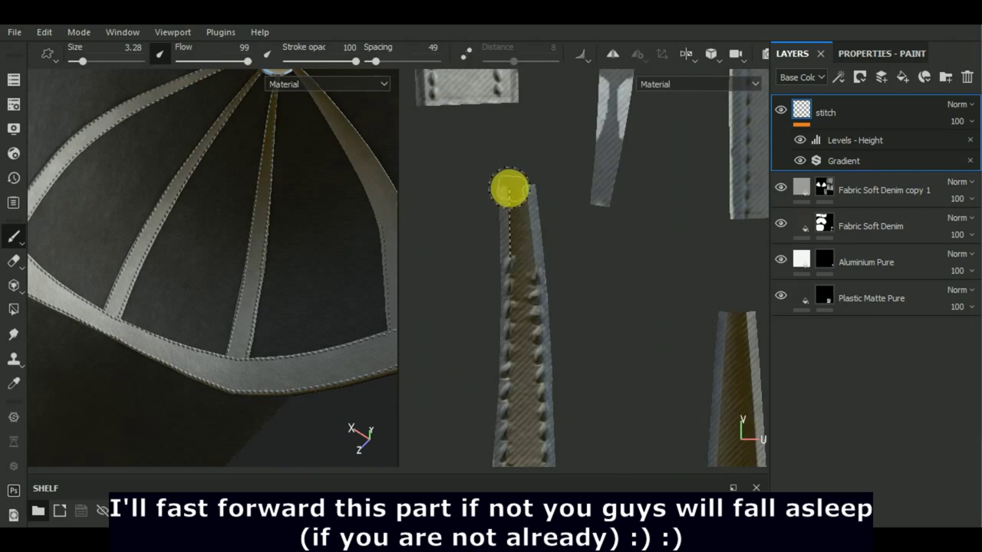
left_click_drag(511, 186, 508, 296)
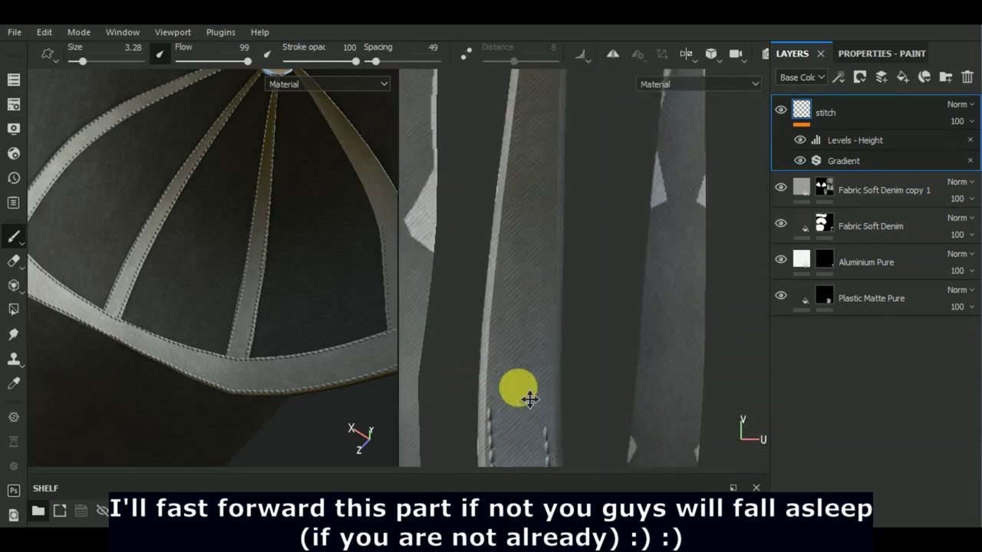
left_click(548, 345, "shift")
left_click(548, 176, "shift")
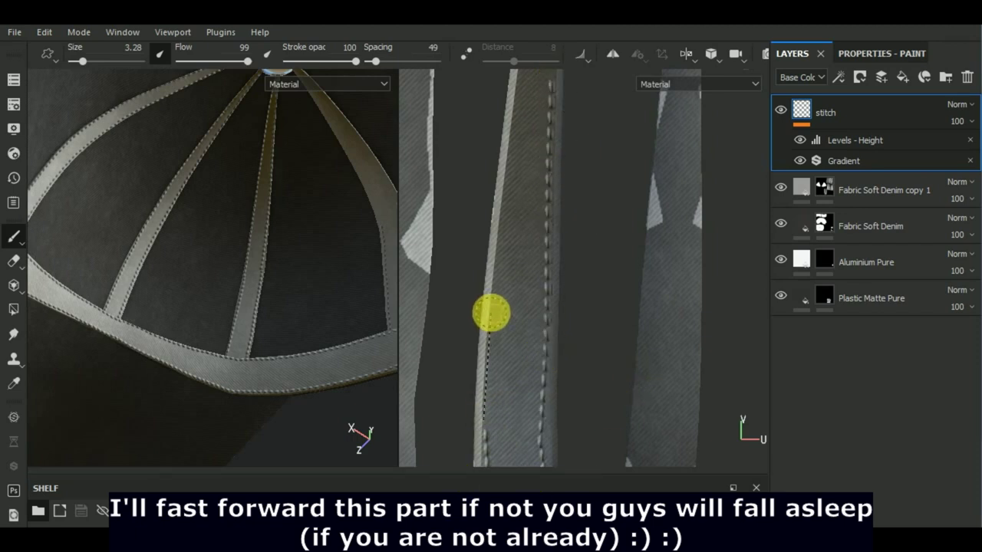
Run a stitch line from the strip's top end down the left strip
middle_click_drag(576, 225, 461, 394)
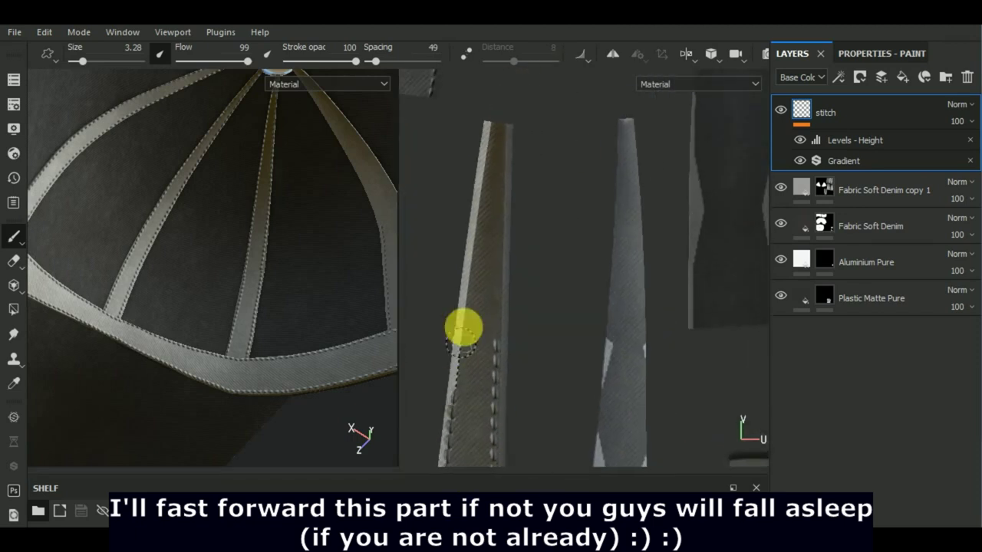
left_click(487, 125)
left_click(499, 330, "shift")
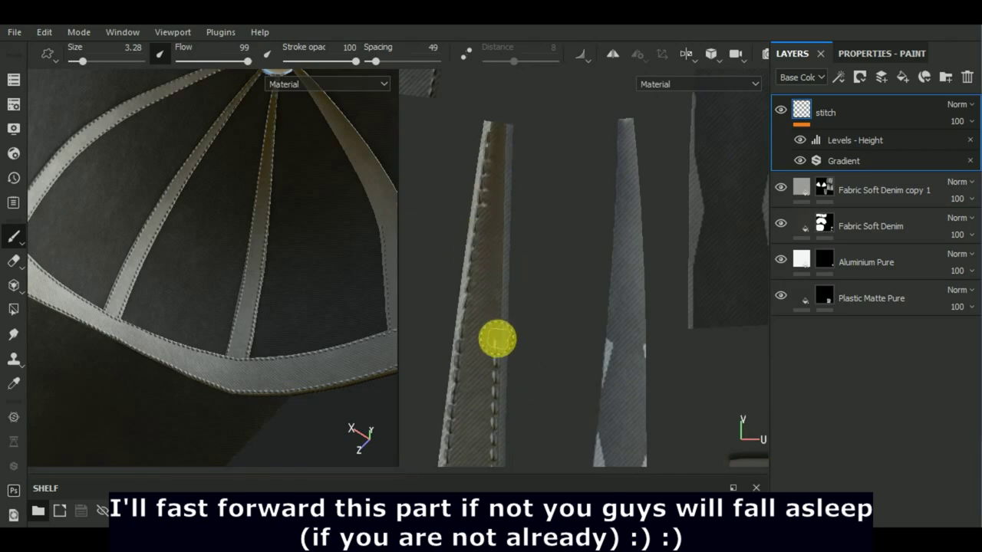
left_click(502, 131, "shift")
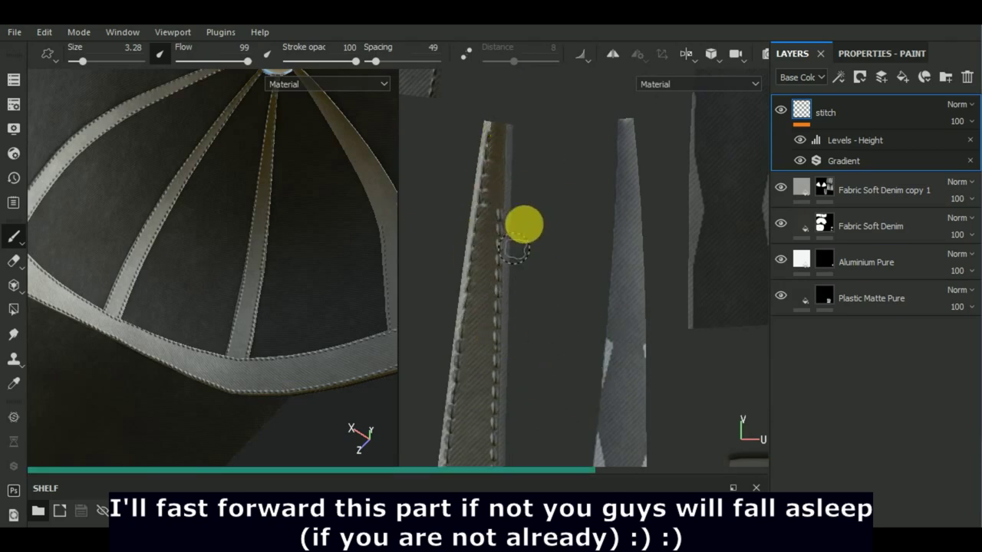
Stitch the central strap from its lower end up to the top
scroll(528, 230, "down", 4)
scroll(528, 230, "down", 3)
left_click_drag(247, 314, 322, 348, "alt")
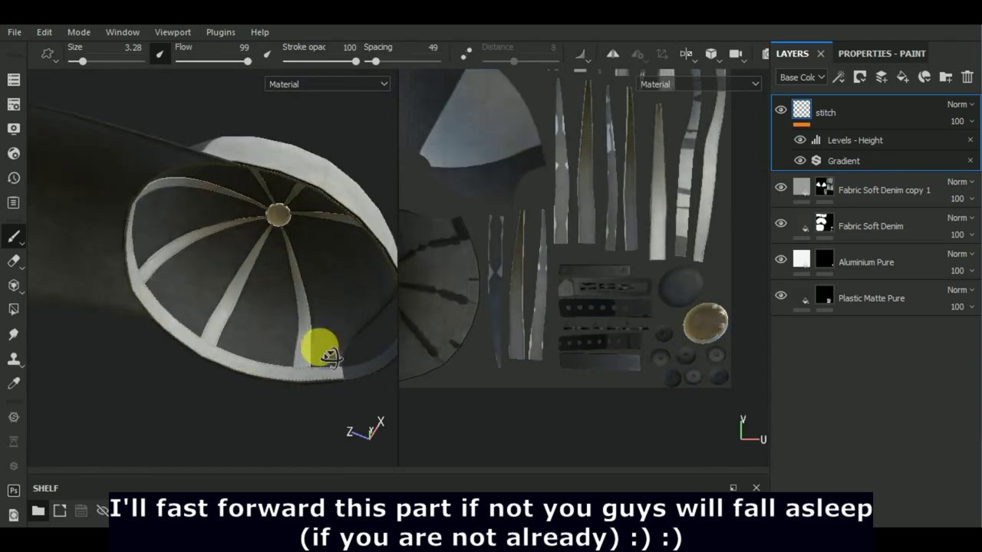
scroll(303, 347, "up", 5)
scroll(652, 313, "up", 3)
scroll(563, 364, "up", 4)
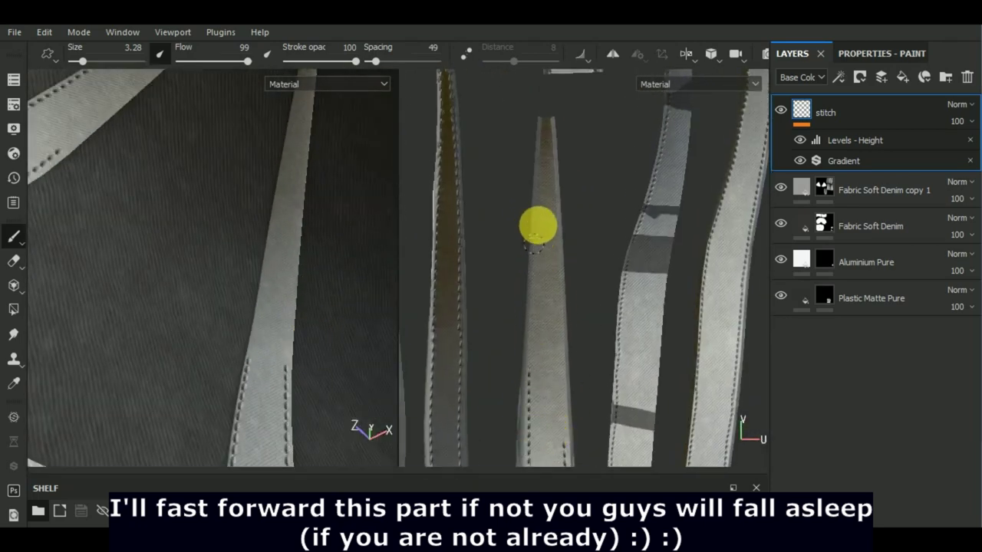
left_click(541, 119, "shift")
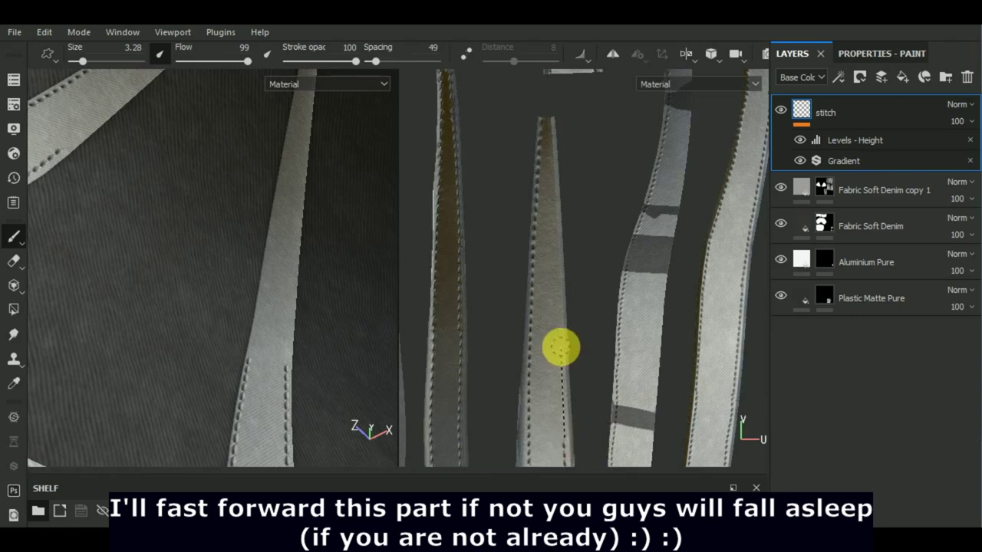
left_click_drag(561, 347, 547, 120)
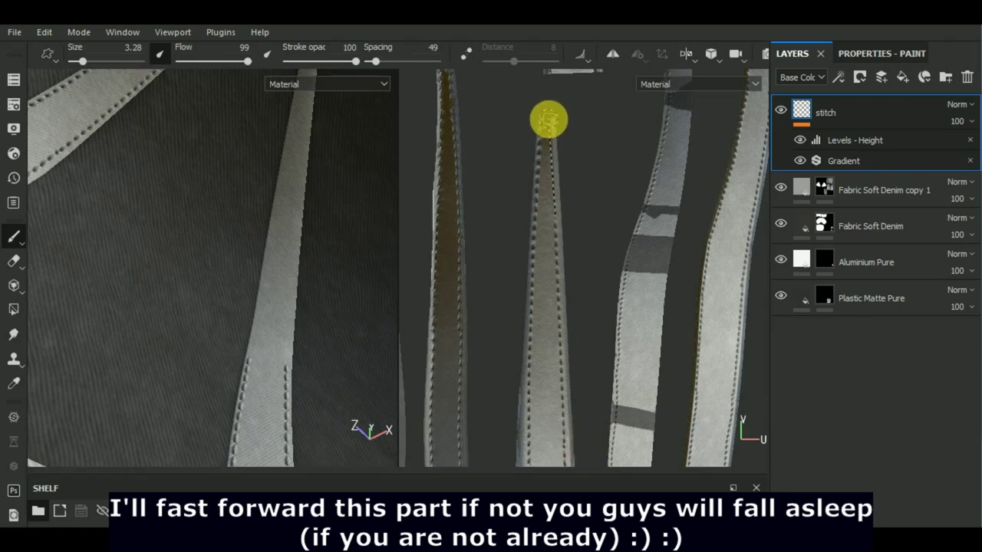
Stitch the central strip's left edge bottom to top and add stitches along the third strip
scroll(307, 349, "down", 5)
left_click_drag(314, 340, 327, 351, "alt")
mouse_move(583, 330)
middle_mouse_down()
mouse_move(692, 316)
mouse_move(574, 320)
mouse_move(576, 429)
mouse_move(567, 280)
middle_mouse_up()
scroll(564, 403, "up", 2)
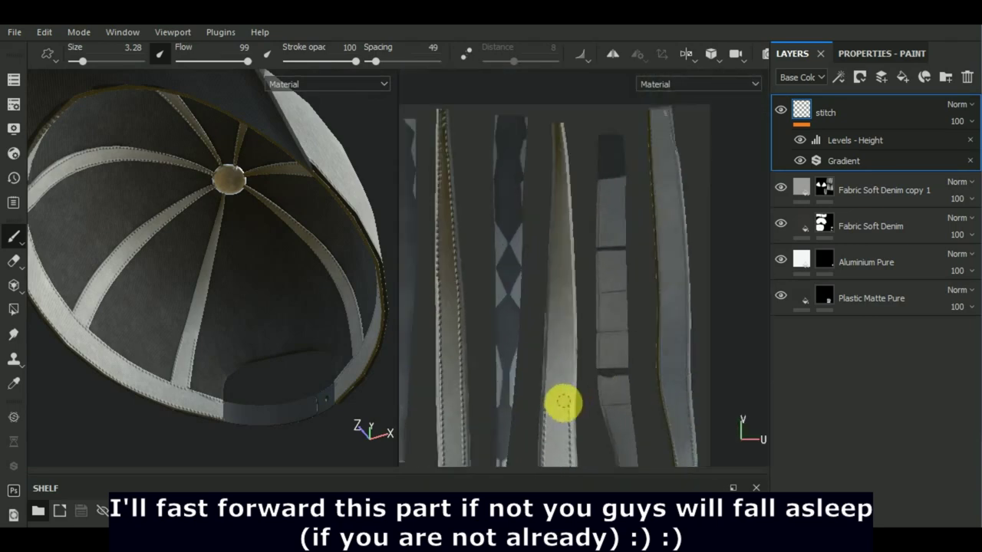
scroll(564, 403, "up", 2)
left_click(530, 459)
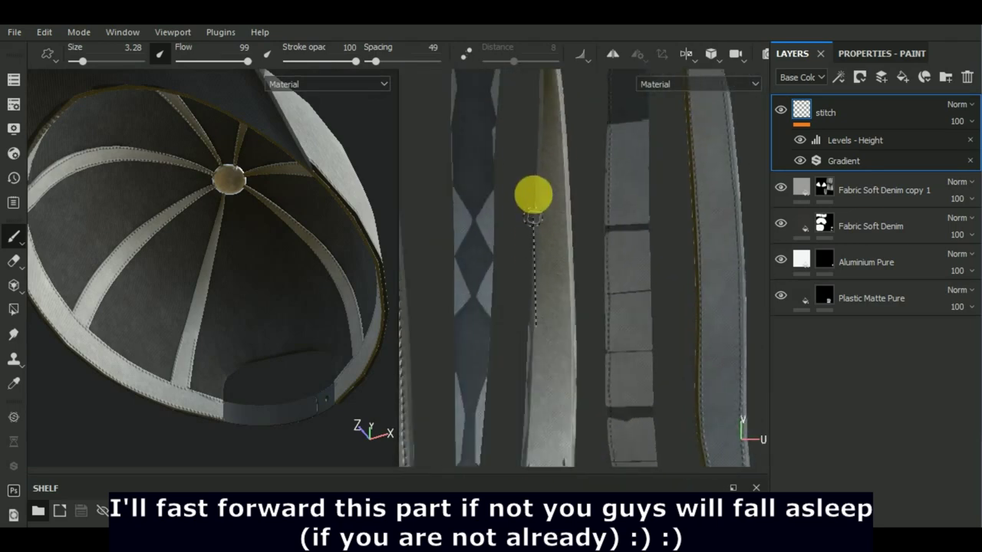
left_click(544, 100, "shift")
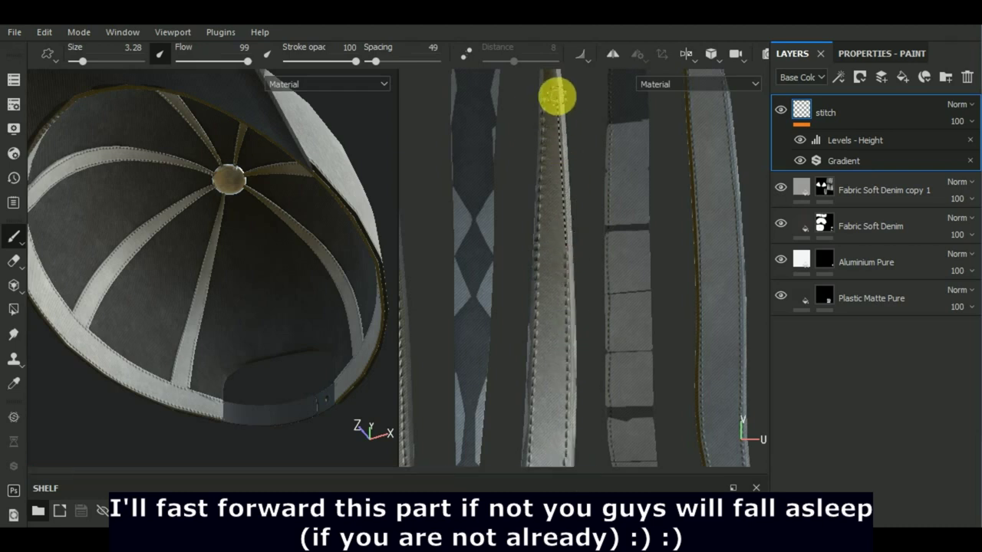
scroll(541, 321, "down", 2)
left_click_drag(537, 298, 570, 369)
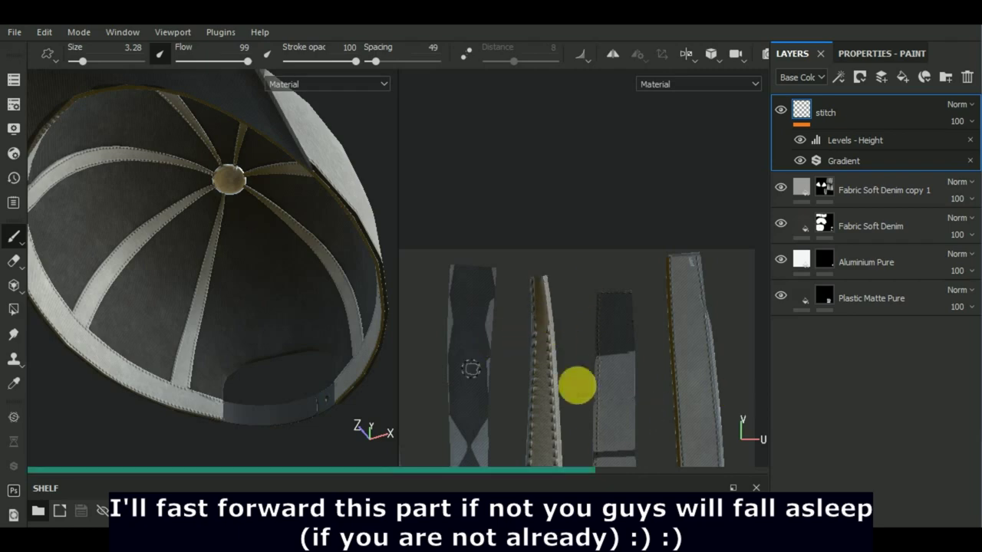
Orbit the cap toward the brim to inspect its interior
scroll(668, 283, "down", 2)
left_click_drag(368, 268, 269, 268, "alt")
scroll(270, 268, "up", 3)
mouse_move(416, 302)
left_mouse_down("alt")
mouse_move(204, 377)
mouse_move(384, 291)
mouse_move(230, 329)
mouse_move(296, 291)
mouse_move(265, 327)
mouse_move(181, 346)
mouse_move(201, 338)
left_mouse_up("alt")
scroll(204, 376, "down", 2)
scroll(230, 318, "up", 2)
scroll(238, 322, "up", 2)
scroll(296, 291, "down", 3)
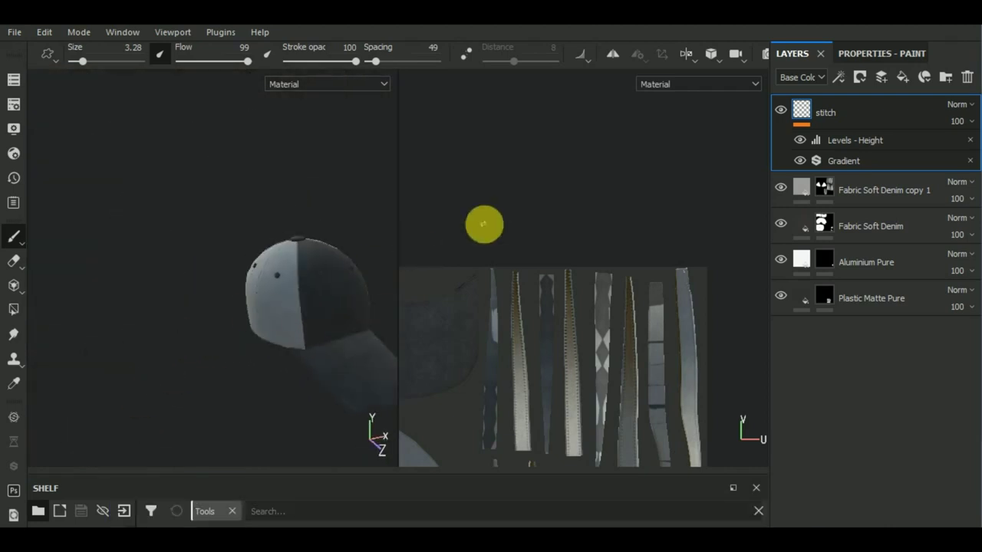
Switch to the 3D-only view and turn the cap to face the front
key("F2")
mouse_move(541, 300)
left_mouse_down("alt")
mouse_move(586, 285)
mouse_move(491, 345)
mouse_move(535, 349)
left_mouse_up("alt")
mouse_move(632, 309)
left_mouse_down("alt")
mouse_move(557, 312)
mouse_move(548, 171)
mouse_move(481, 306)
left_mouse_up("alt")
middle_click_drag(480, 305, 532, 313, "alt")
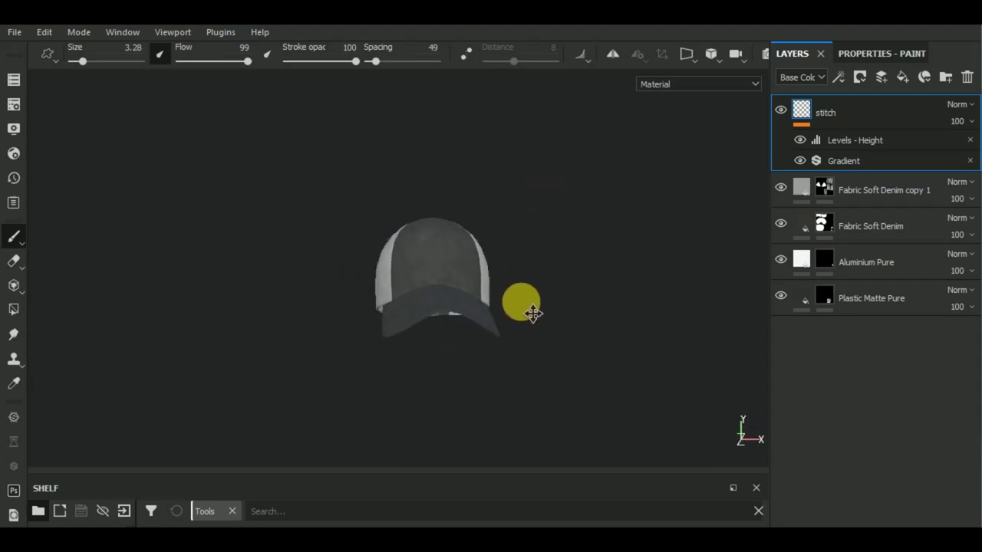
scroll(456, 312, "up", 3)
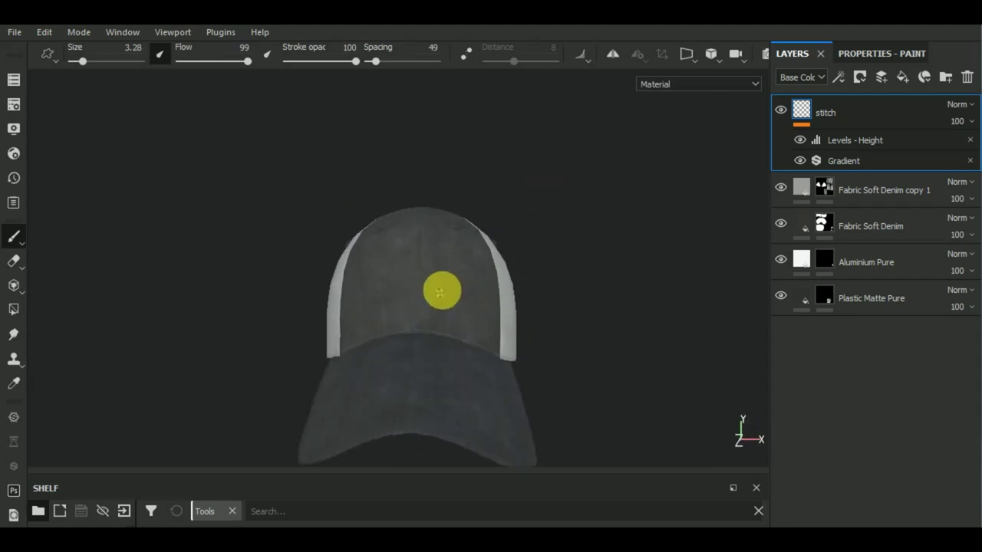
scroll(443, 287, "up", 2)
Add a new fill layer above stitch and show the Alphas category in the enlarged shelf
left_click(902, 77)
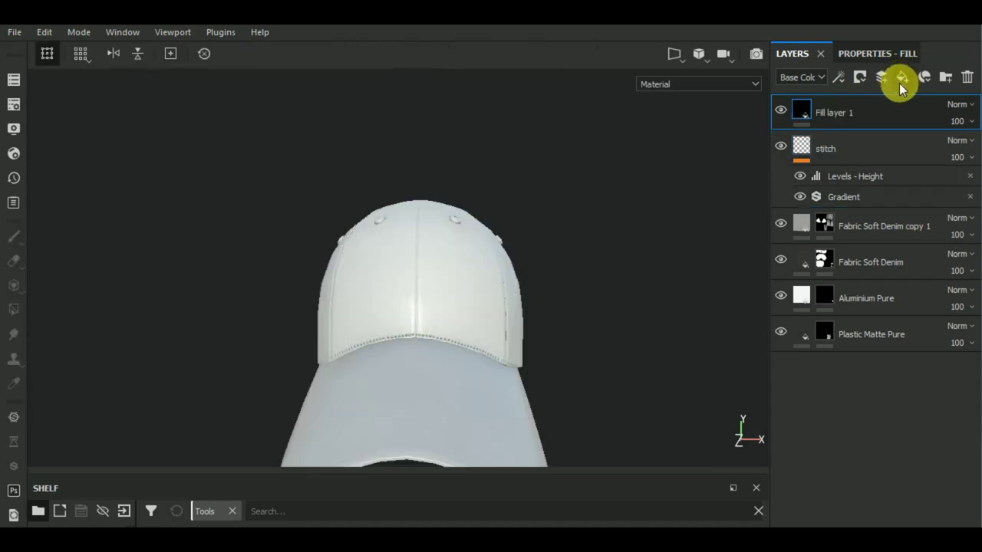
left_click(859, 78)
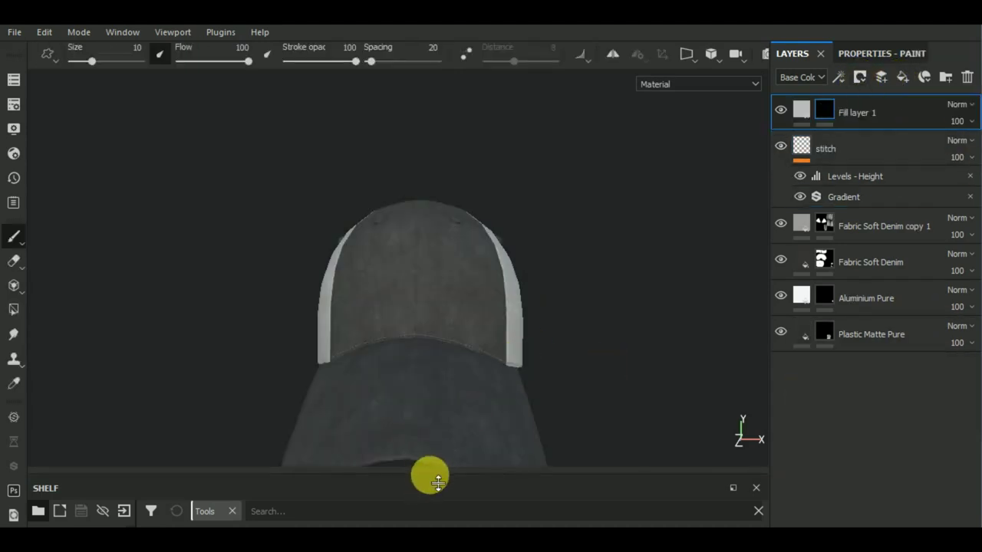
left_click_drag(429, 472, 338, 401)
scroll(89, 448, "up", 2)
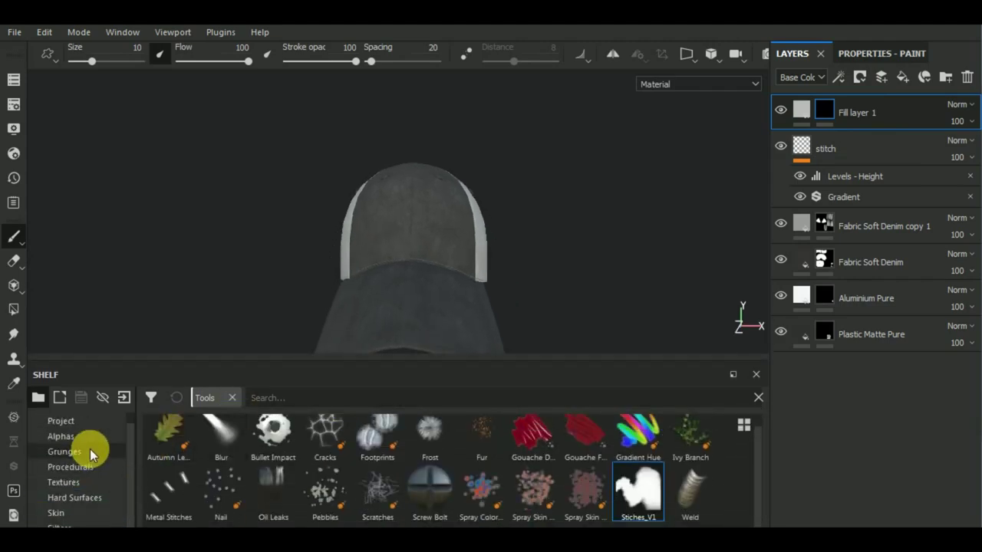
left_click(89, 439)
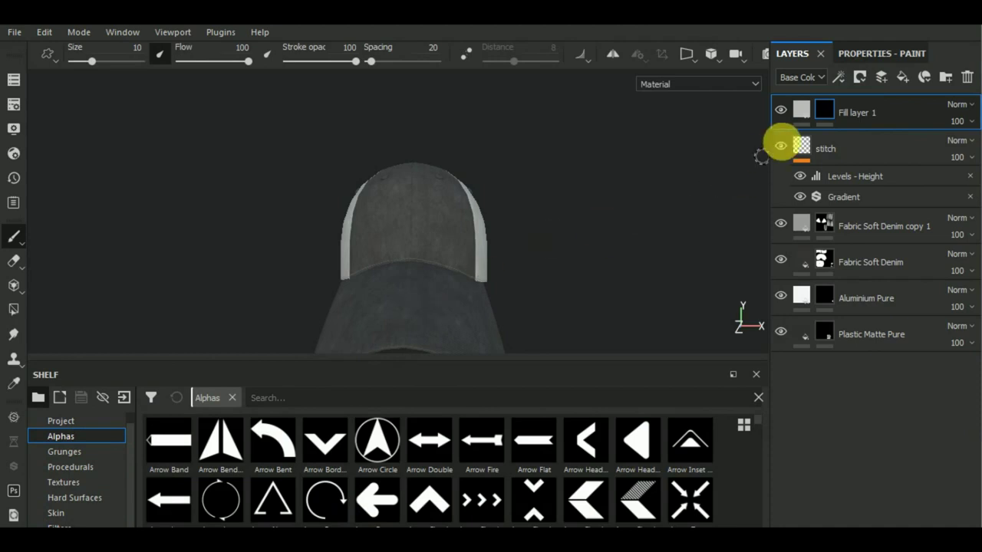
Search the material picker for 'fabric' and apply Fabric Soft Denim to Fill layer 1
left_click(803, 114)
left_click(851, 53)
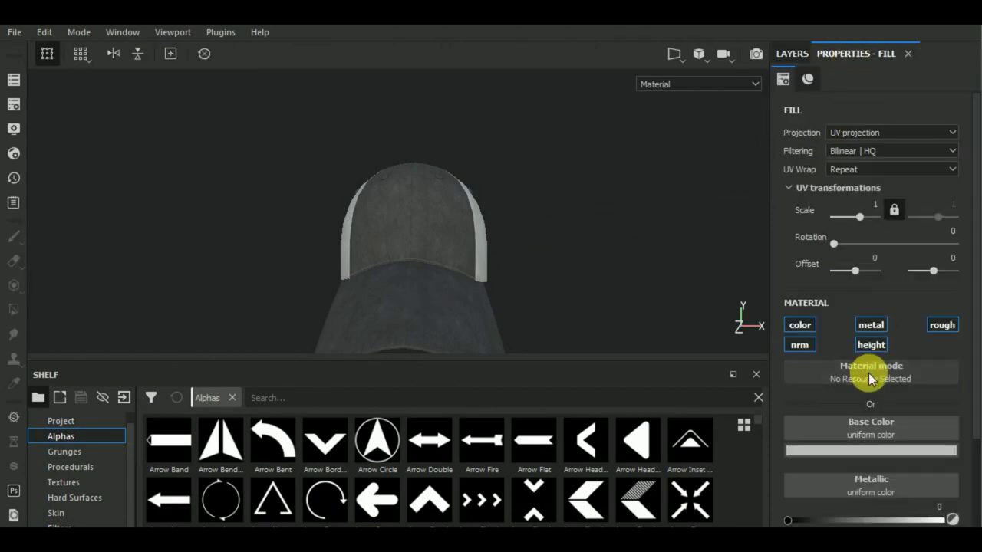
left_click(870, 375)
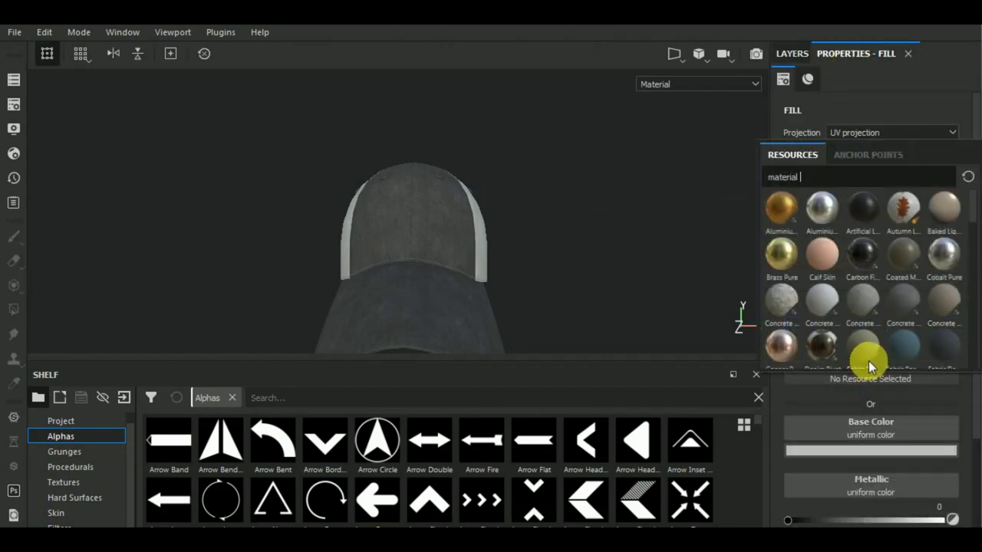
left_click(818, 177)
type("fabric")
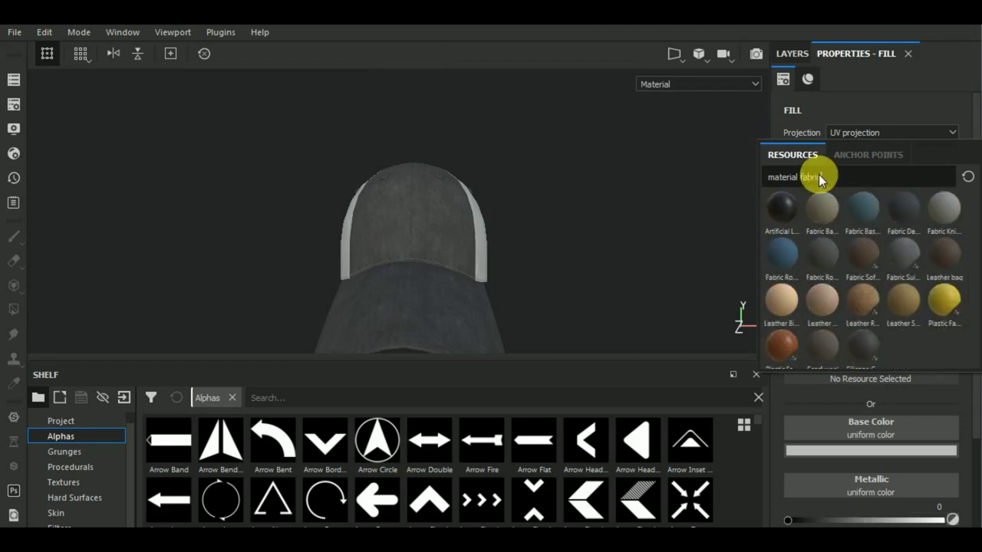
left_click(862, 259)
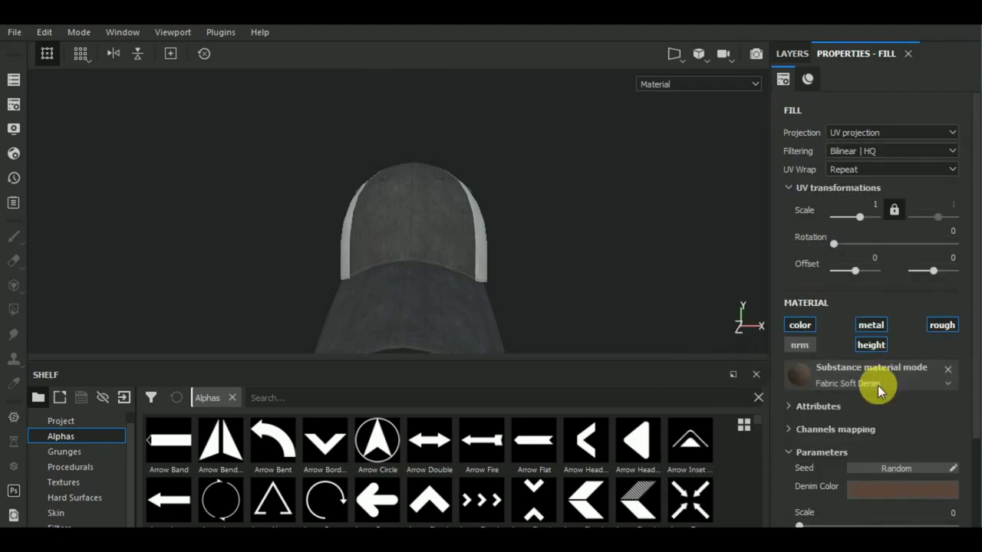
Desaturate the Denim Color to light grey and expand the material's technical parameters
left_click(888, 489)
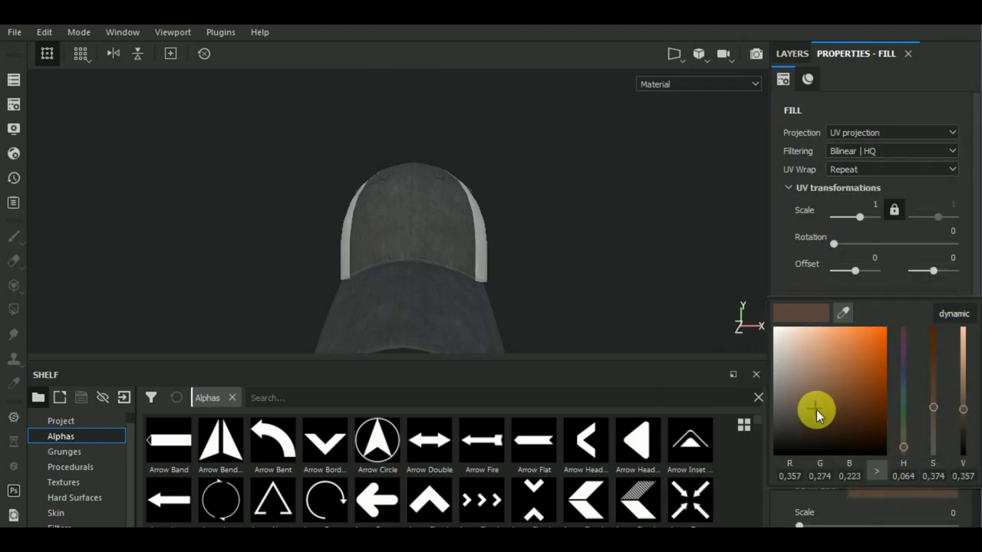
left_click_drag(816, 410, 766, 369)
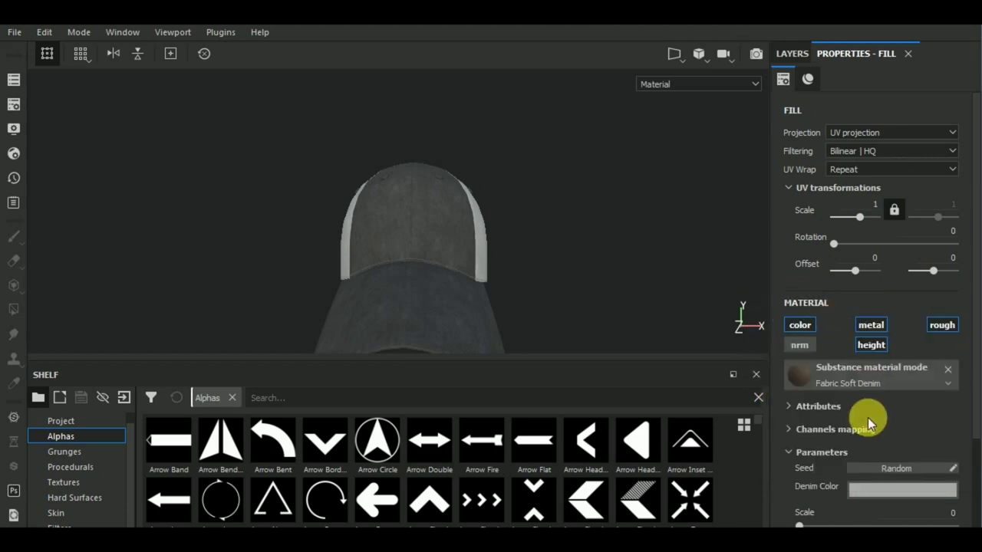
scroll(867, 419, "down", 3)
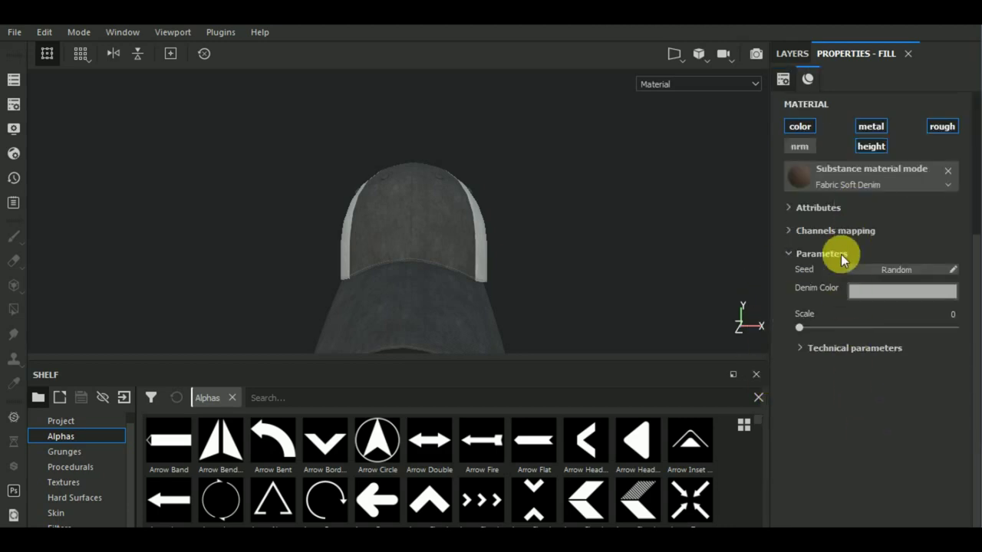
left_click(803, 349)
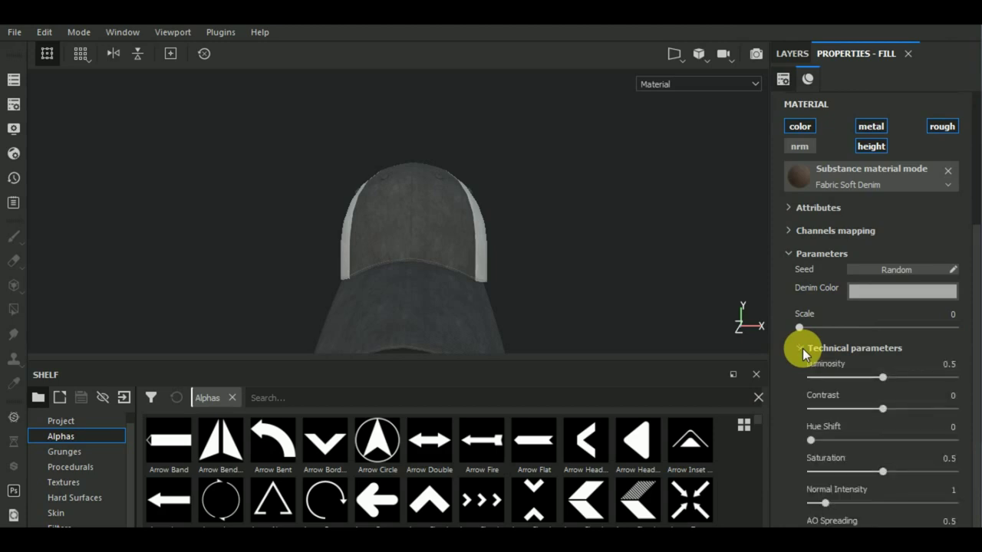
left_click(802, 348)
scroll(809, 363, "up", 3)
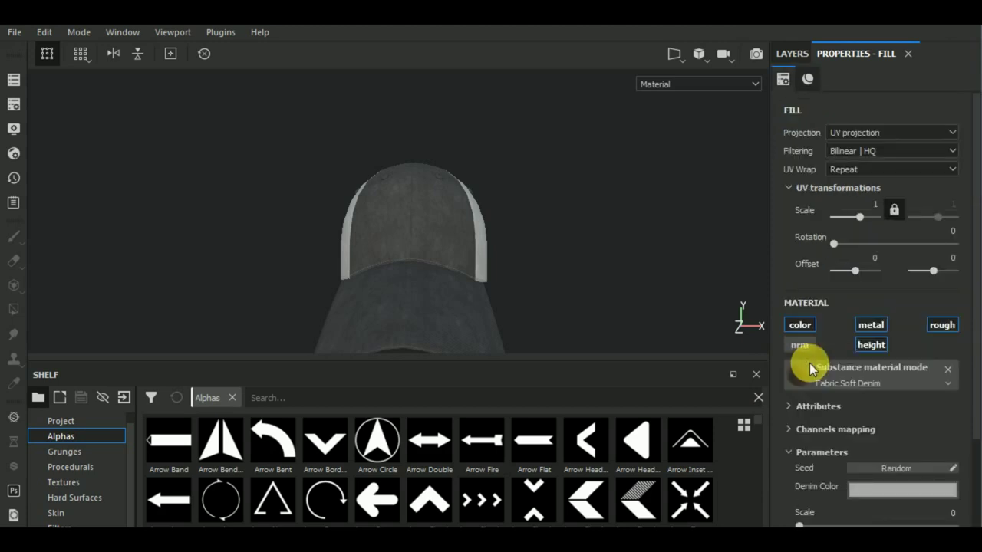
scroll(813, 367, "down", 1)
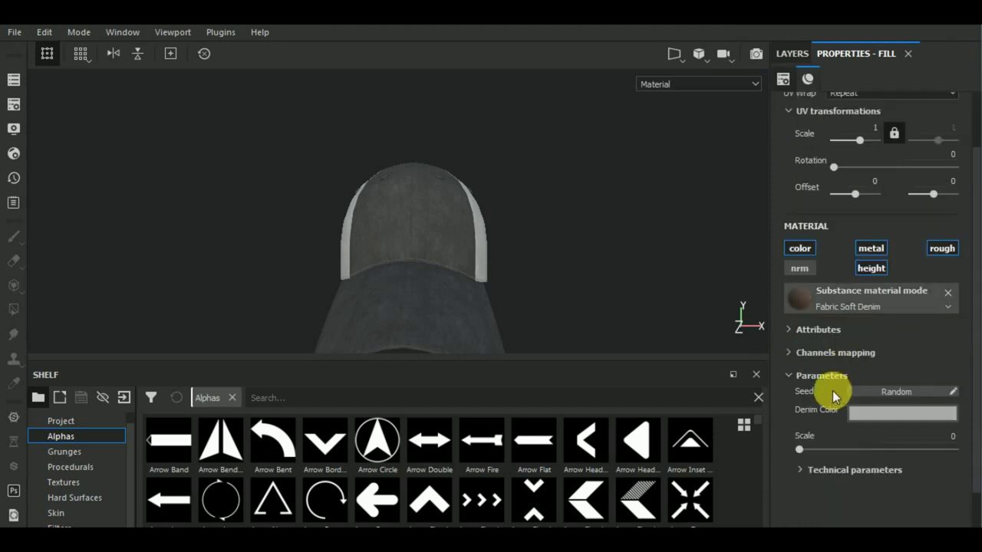
left_click(805, 468)
scroll(809, 470, "down", 2)
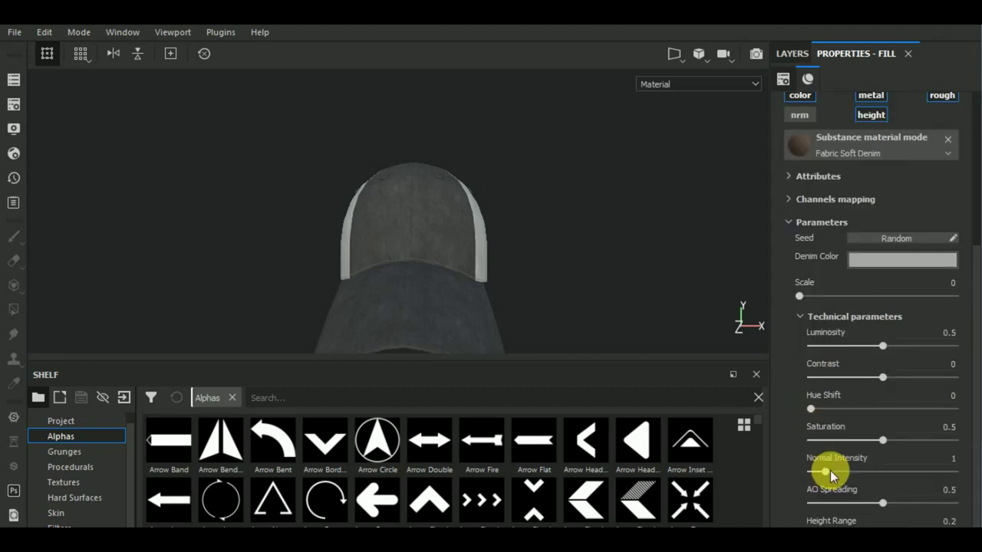
scroll(830, 476, "down", 1)
scroll(830, 474, "up", 2)
scroll(822, 467, "up", 2)
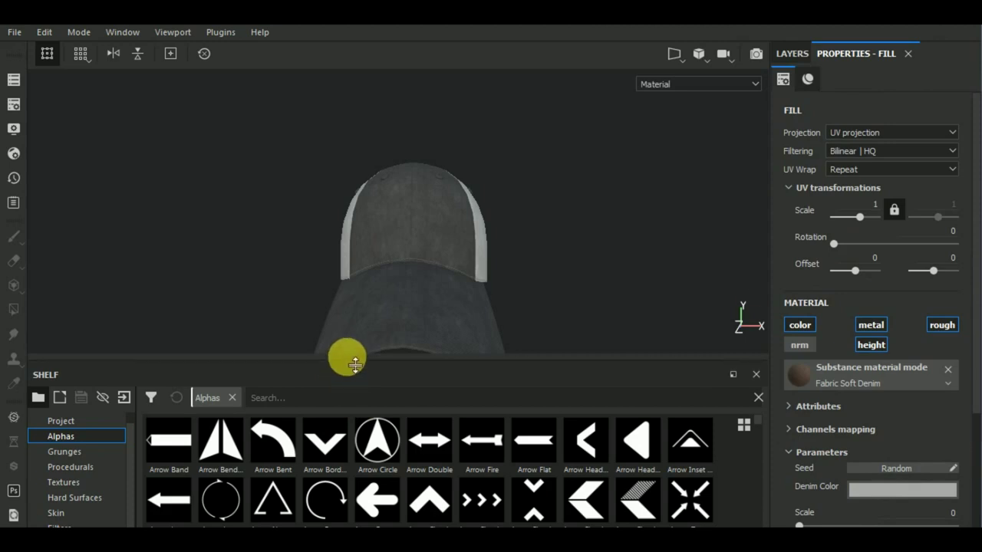
Browse the enlarged Alphas shelf and choose the Logo Substance alpha as the stamp shape
left_click_drag(347, 362, 346, 314)
scroll(356, 447, "down", 5)
scroll(356, 448, "down", 3)
scroll(357, 448, "down", 2)
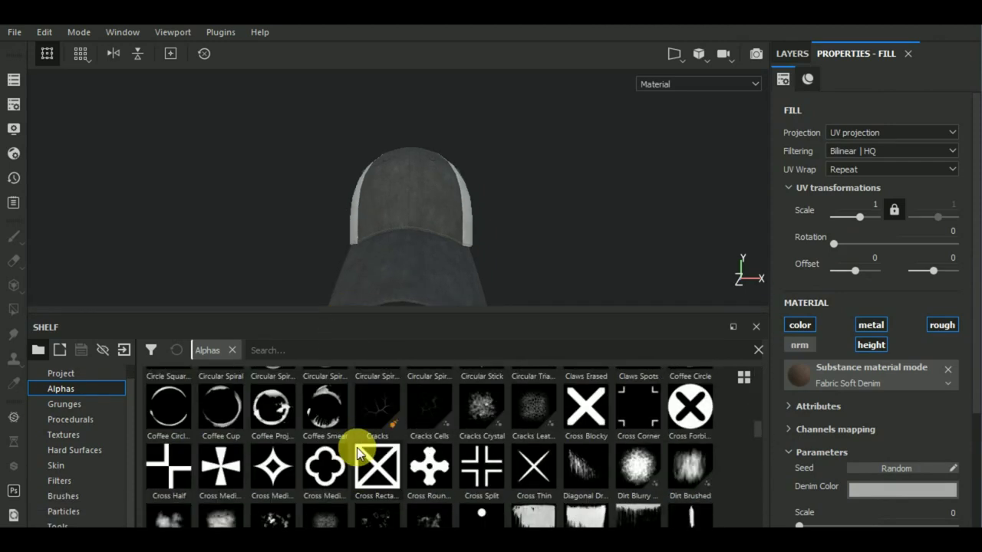
scroll(356, 448, "down", 4)
scroll(357, 447, "down", 4)
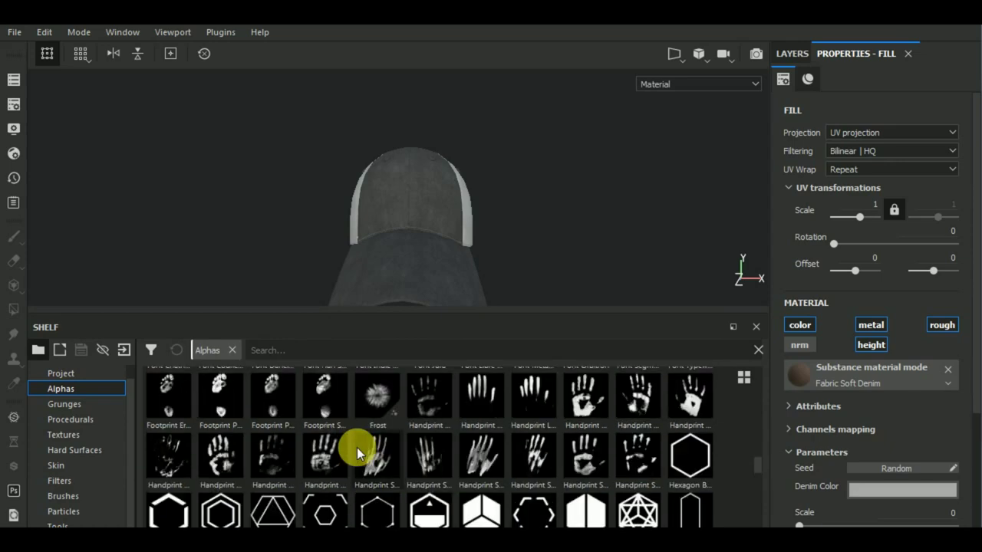
scroll(357, 447, "down", 3)
scroll(357, 447, "down", 5)
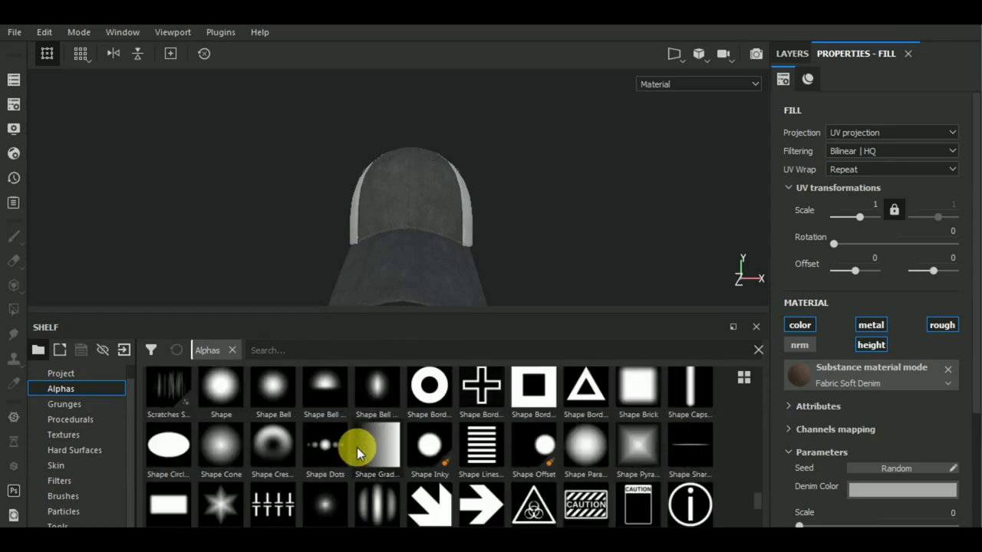
scroll(357, 447, "down", 4)
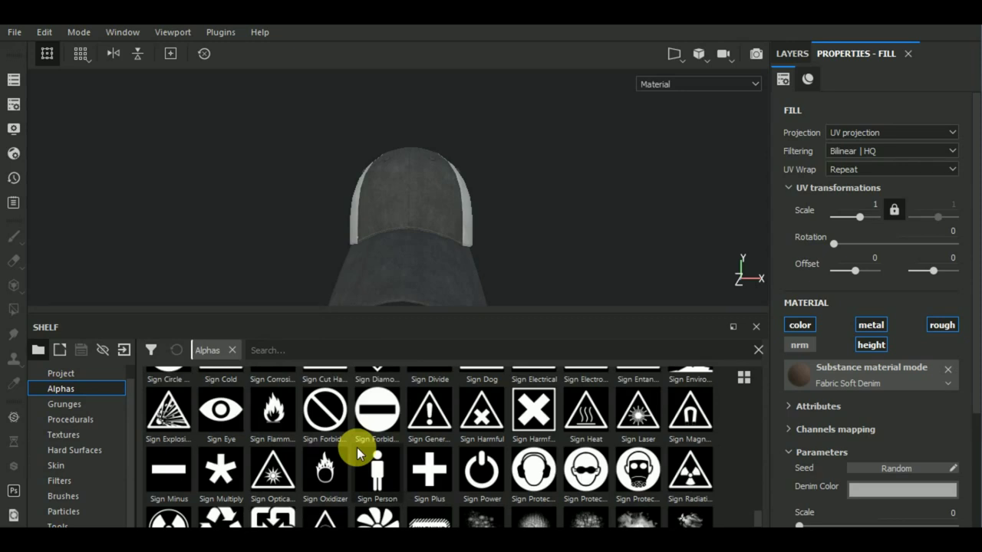
scroll(357, 447, "down", 4)
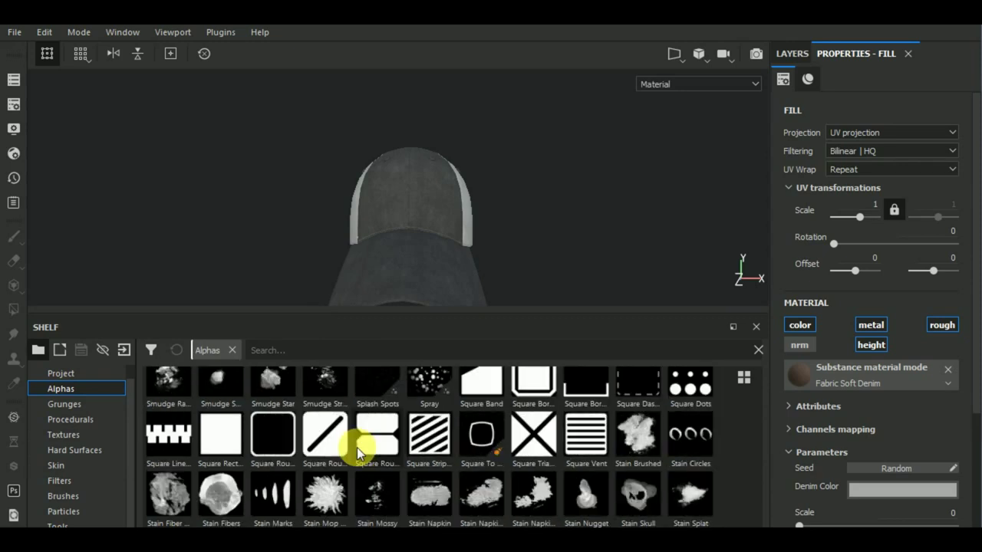
scroll(357, 447, "down", 3)
scroll(356, 448, "down", 3)
scroll(357, 447, "down", 1)
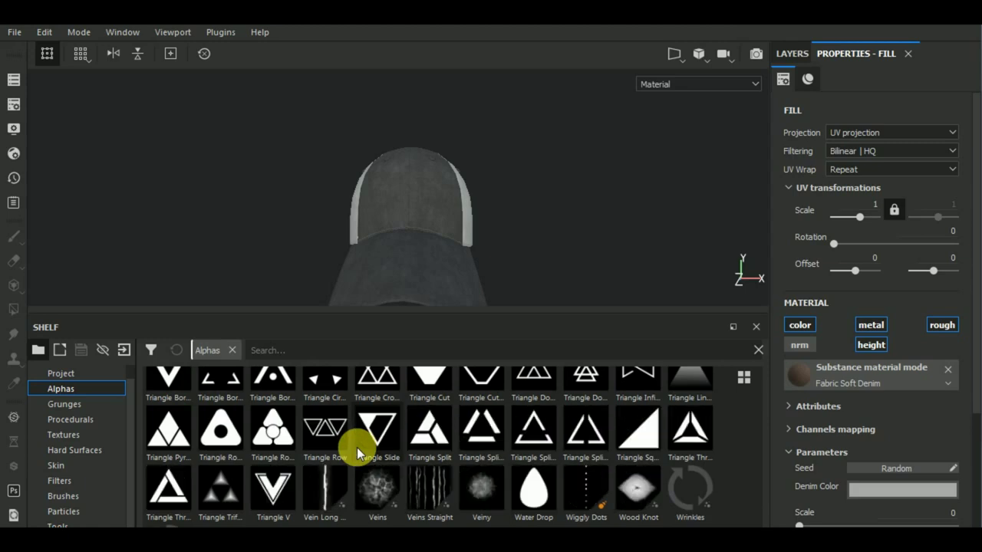
scroll(356, 447, "up", 3)
scroll(357, 448, "up", 4)
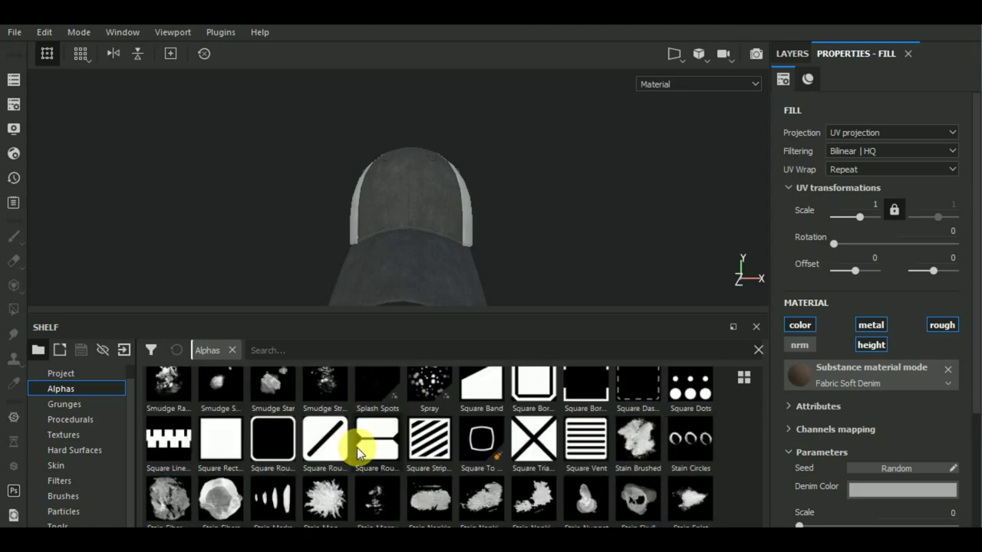
scroll(356, 447, "up", 4)
scroll(357, 447, "up", 4)
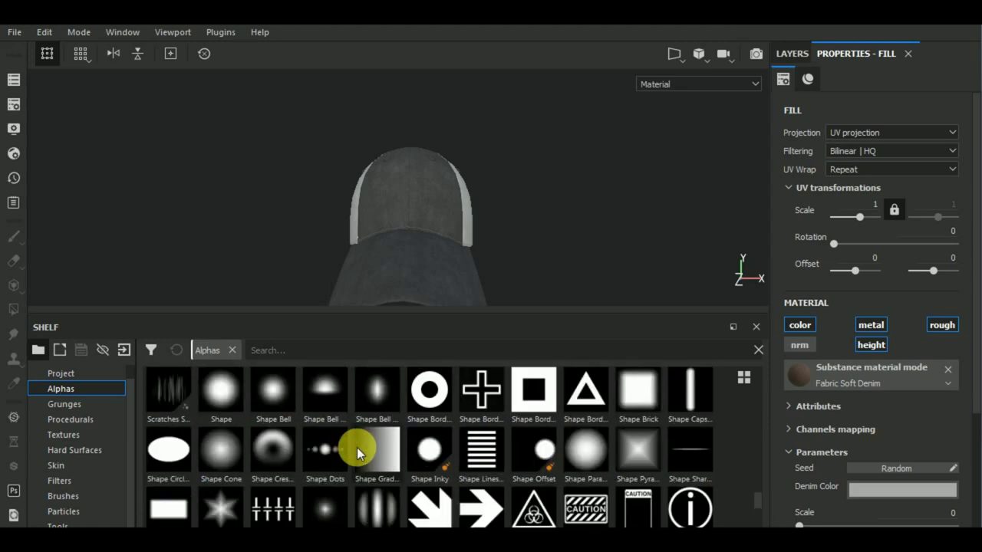
scroll(357, 447, "up", 4)
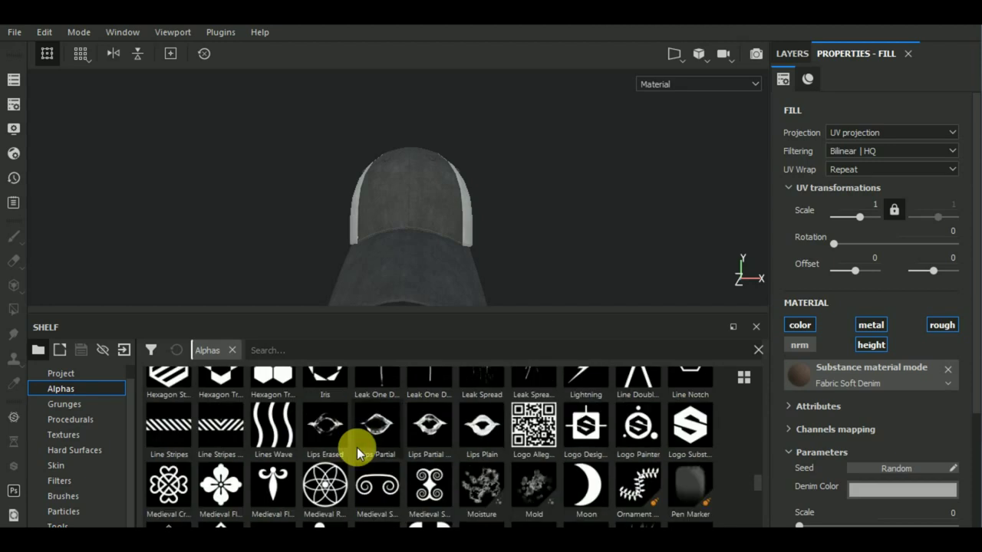
left_click(690, 424)
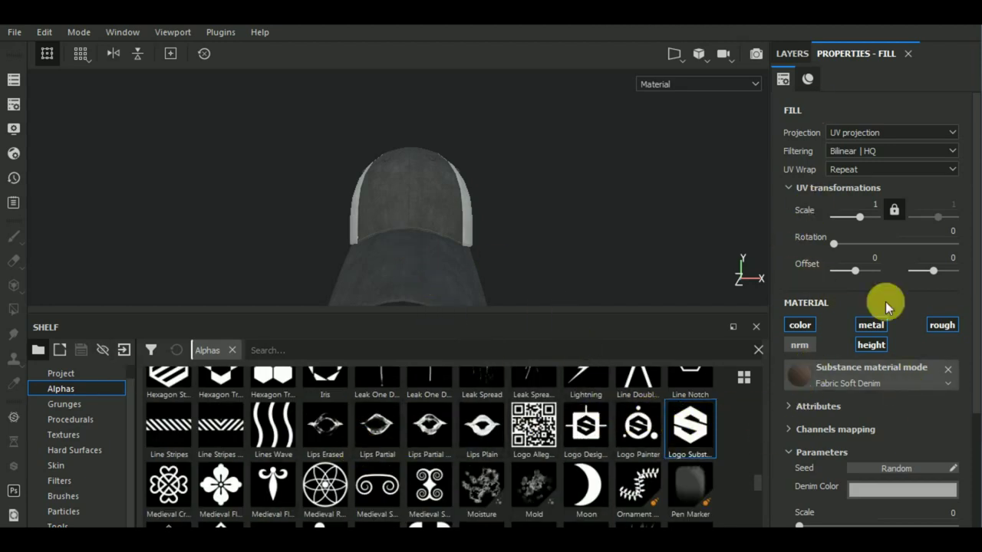
Select Fill layer 1's mask and load the Logo Substance alpha into the brush
left_click(789, 53)
left_click(828, 108)
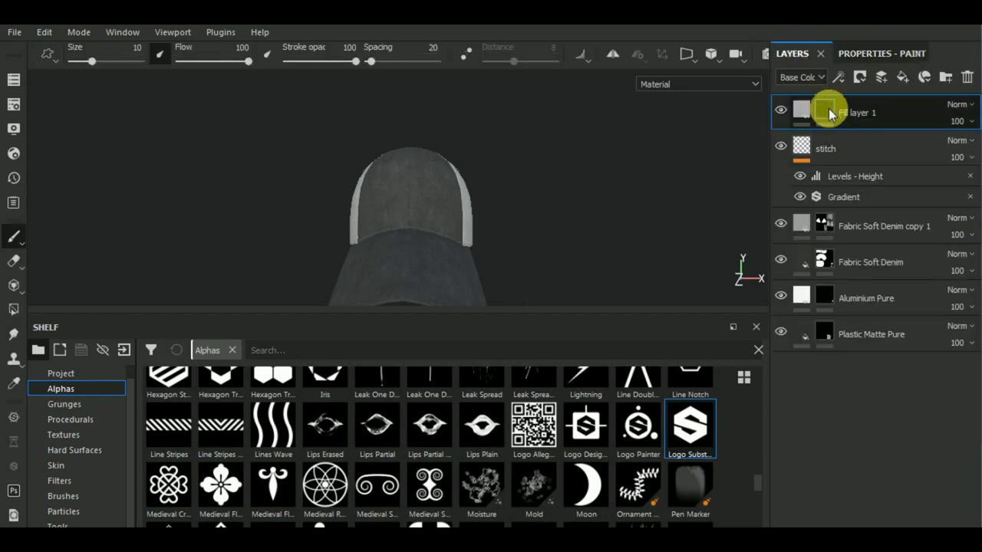
left_click(905, 56)
scroll(879, 361, "down", 3)
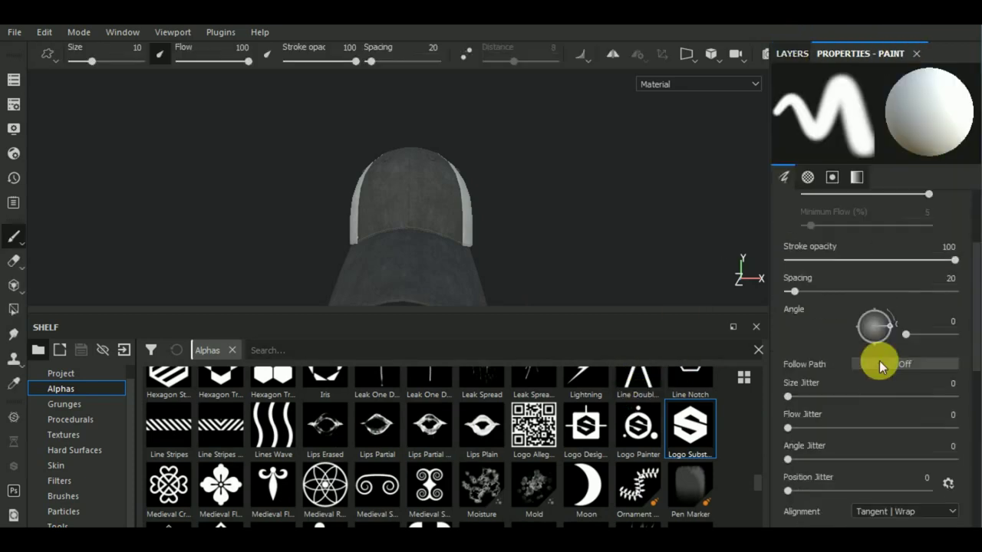
scroll(879, 361, "down", 3)
scroll(877, 355, "down", 3)
left_click(690, 425)
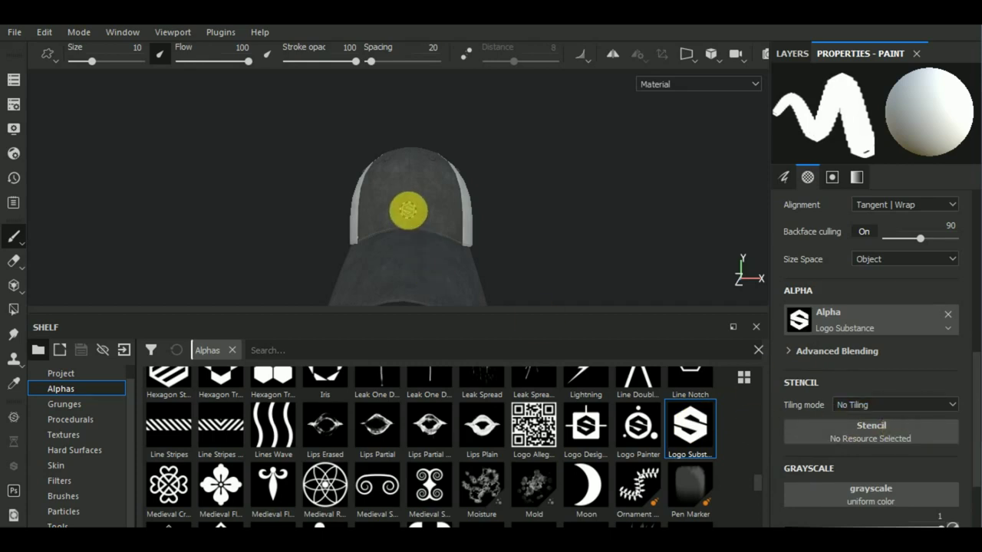
Set the brush size to 19.01 and stamp the white S logo on the cap's front crown
right_click_drag(408, 210, 408, 201, "ctrl")
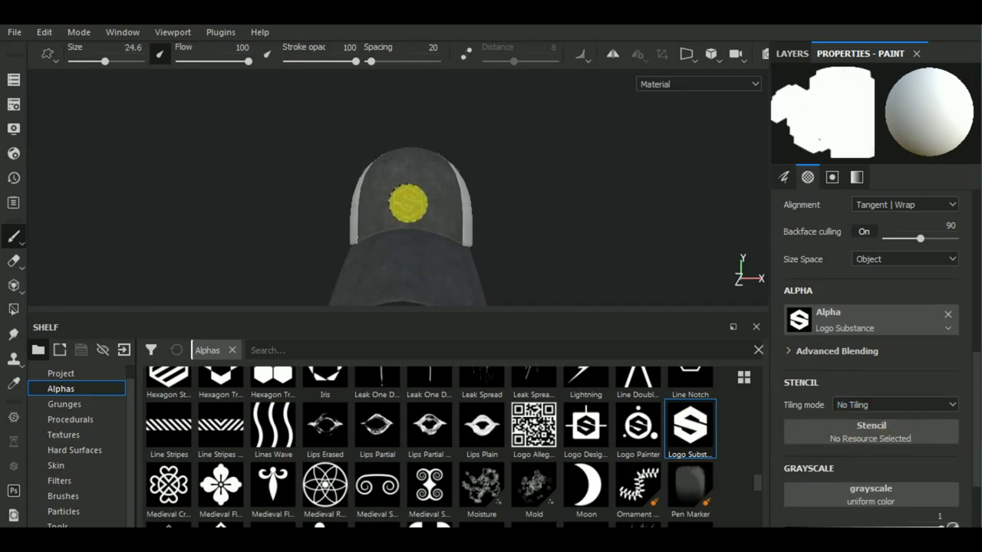
scroll(408, 202, "up", 2)
scroll(408, 205, "up", 3)
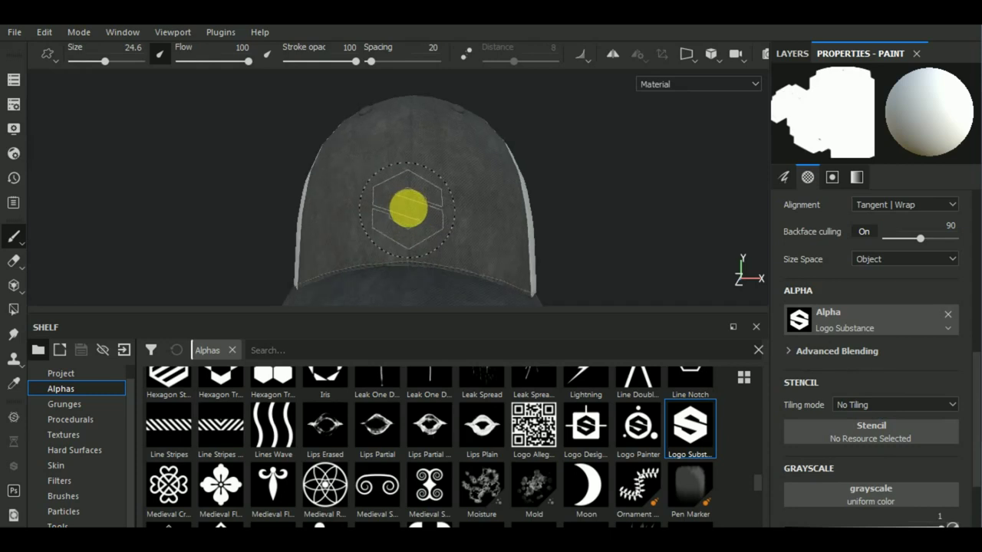
right_click_drag(408, 204, 408, 207, "ctrl")
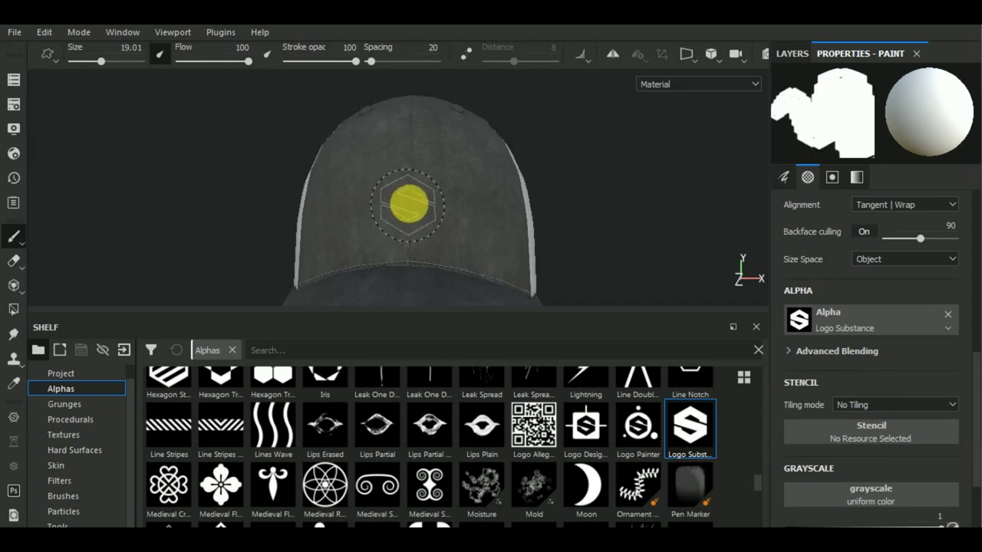
left_click(408, 205)
scroll(566, 252, "down", 1)
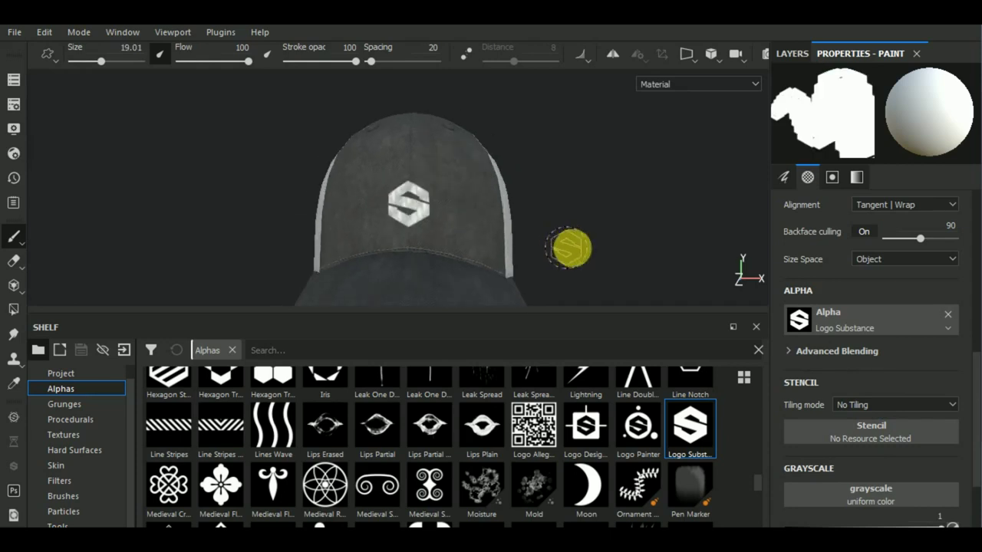
left_click(785, 57)
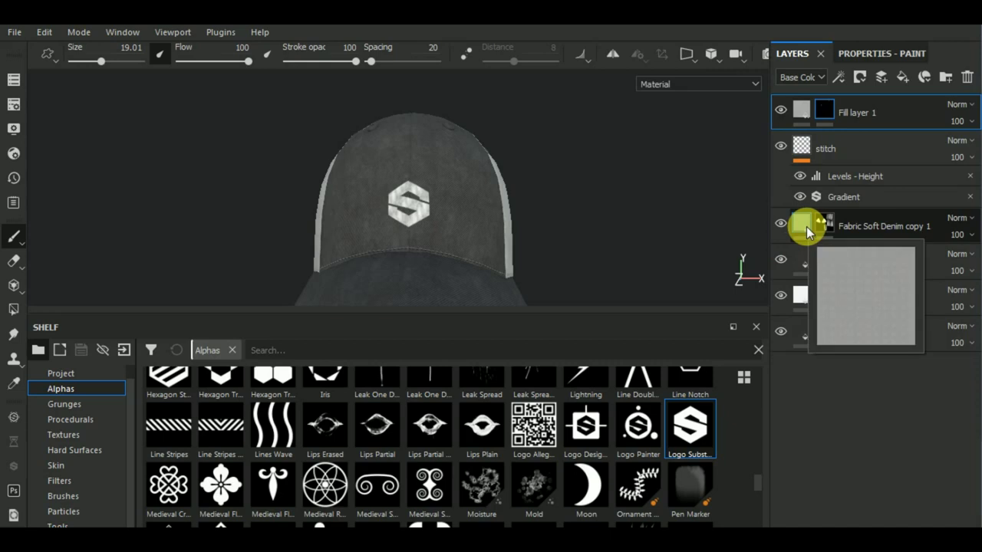
Copy the denim fill onto Fill layer 1 and change its UV scale to -8.66
left_click_drag(806, 226, 800, 110)
left_click(859, 53)
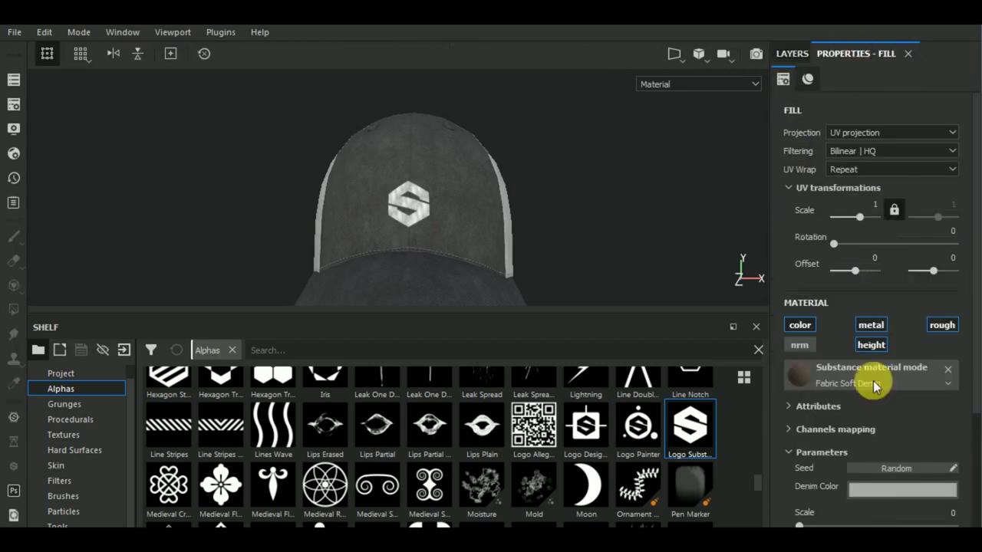
left_click_drag(679, 252, 752, 208, "alt")
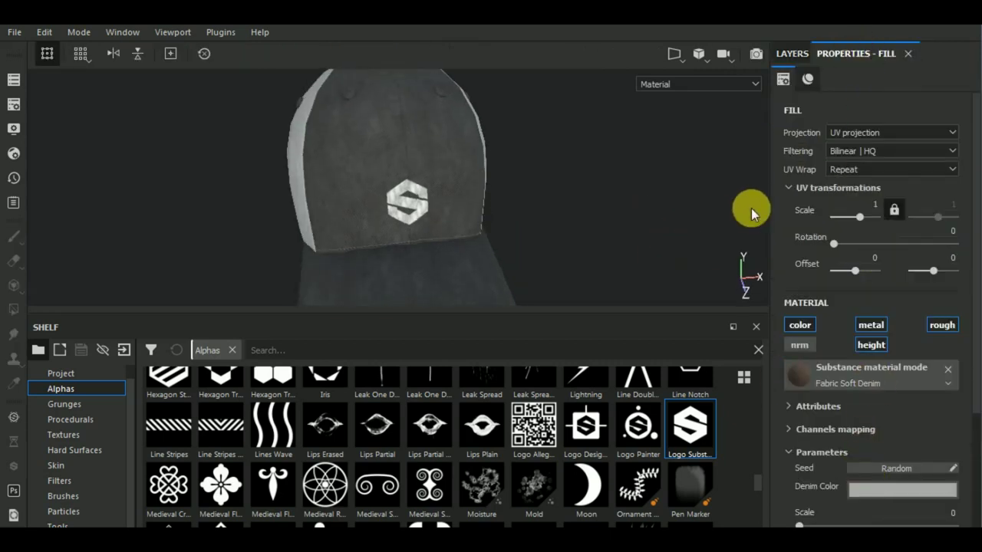
left_click_drag(859, 217, 846, 210)
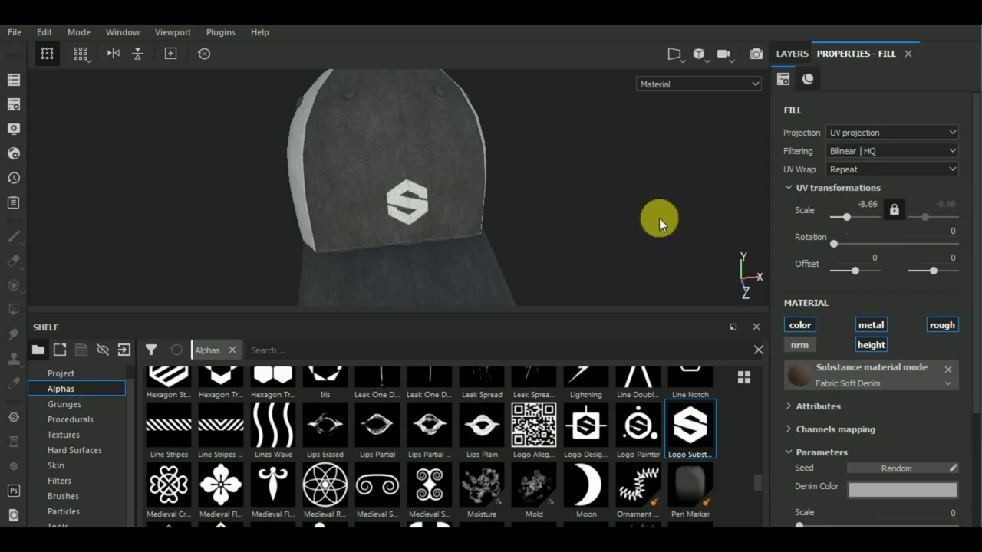
mouse_move(658, 220)
left_mouse_down("alt")
mouse_move(509, 243)
mouse_move(427, 218)
left_mouse_up("alt")
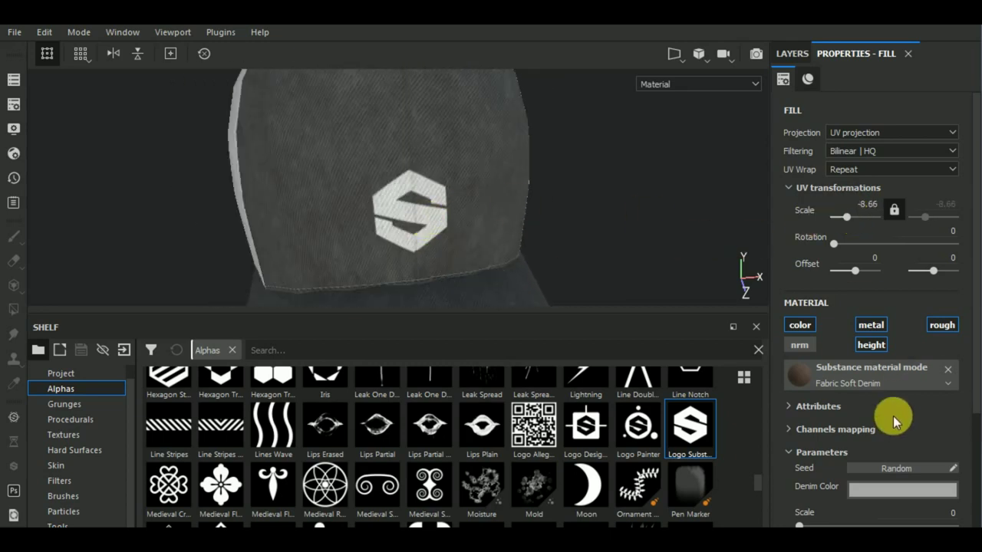
scroll(893, 416, "down", 3)
scroll(893, 416, "down", 2)
scroll(893, 416, "up", 5)
Try the Fabric Baseball Hat material on the logo fill and inspect its height settings
left_click(882, 380)
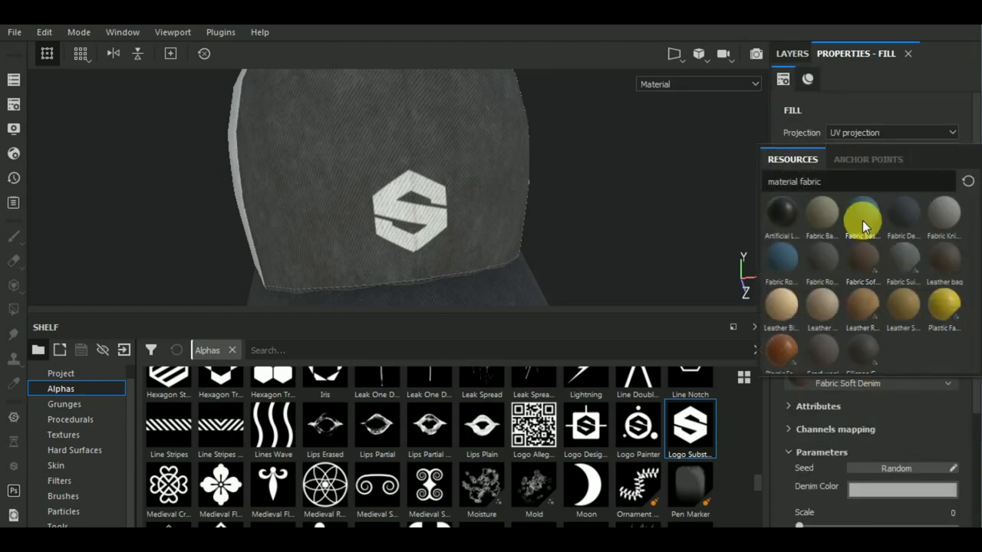
left_click(862, 220)
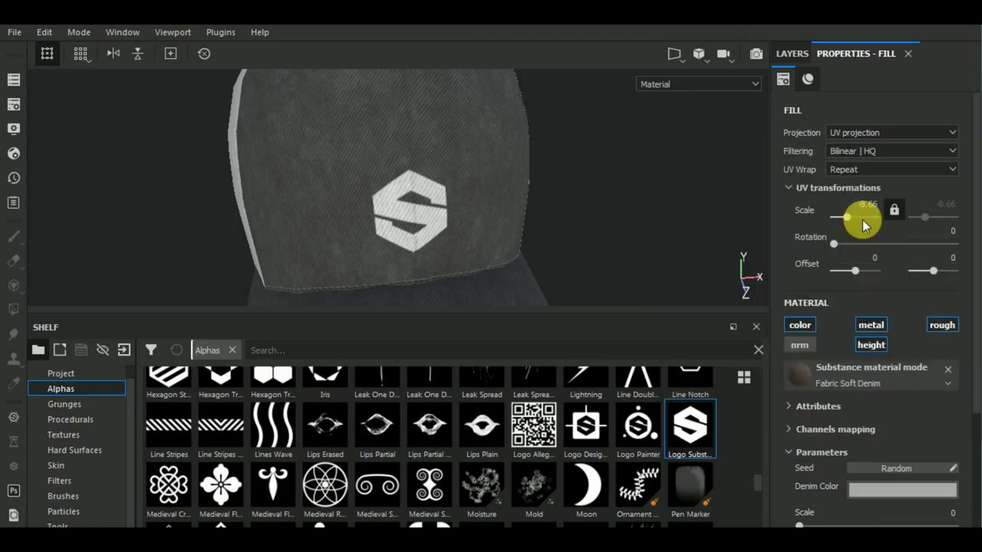
scroll(893, 461, "down", 2)
scroll(892, 463, "down", 2)
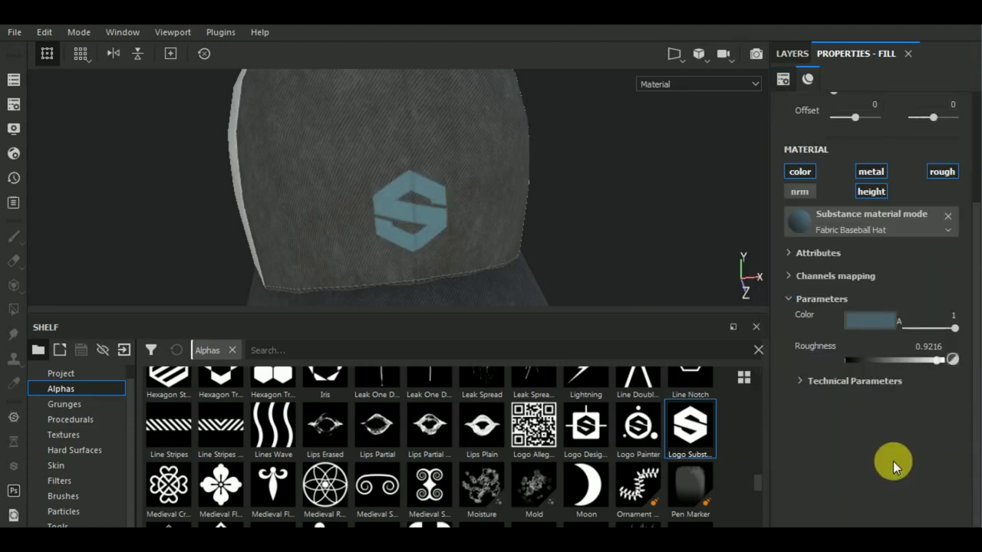
left_click(867, 192)
left_click(863, 195)
left_click(800, 378)
left_click(801, 379)
left_click(800, 380)
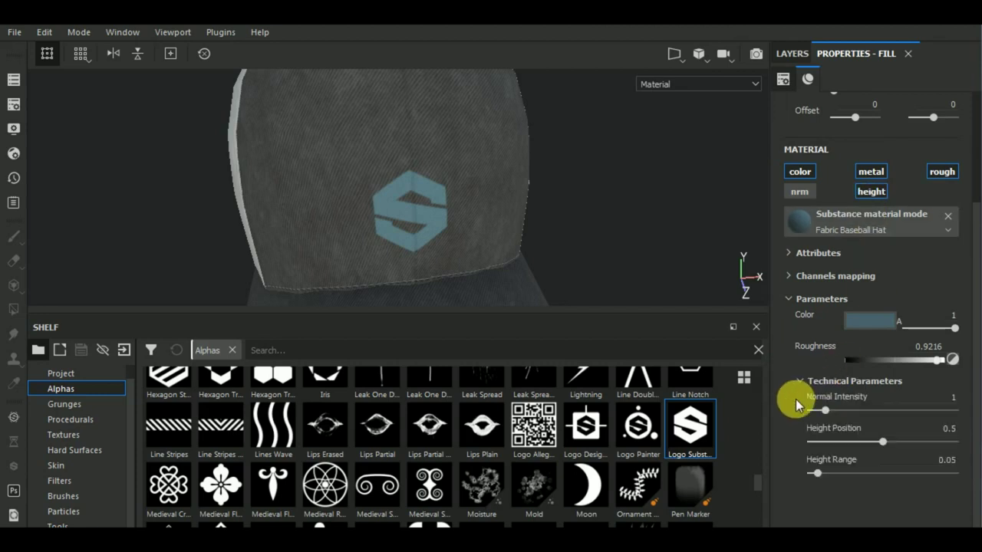
left_click(800, 380)
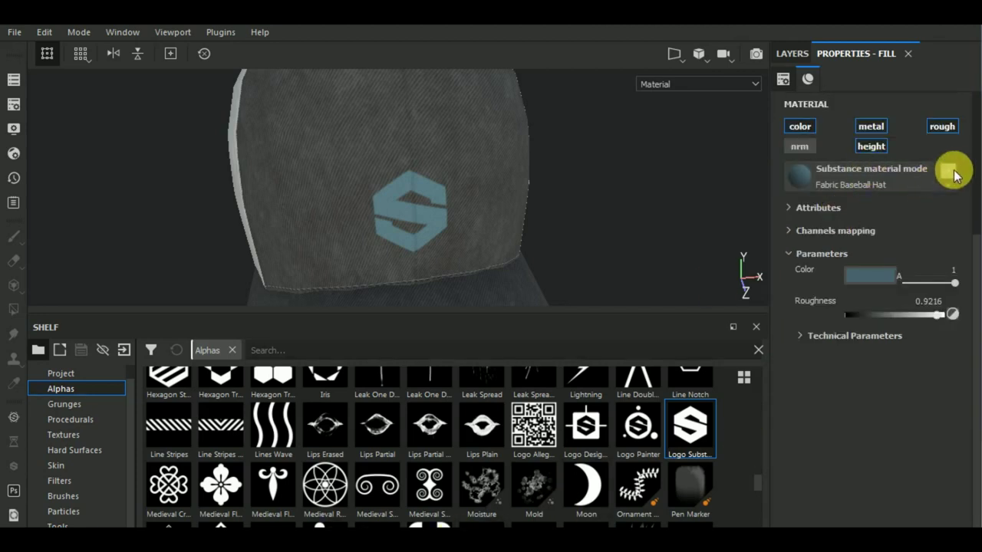
Remove Fabric Baseball Hat, raise the logo height to 0.2754, and use Fabric Soft Denim as base colour
left_click(952, 172)
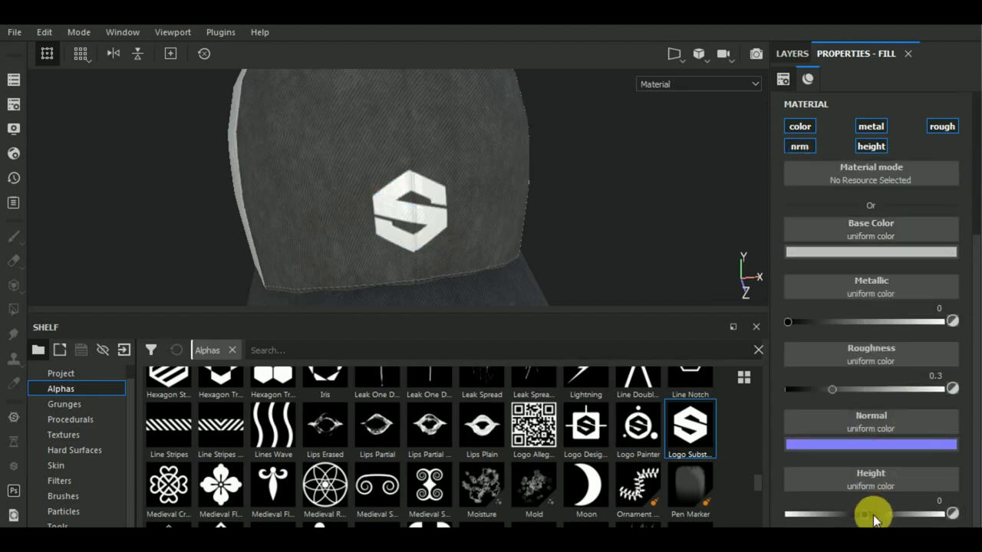
left_click_drag(873, 519, 888, 522)
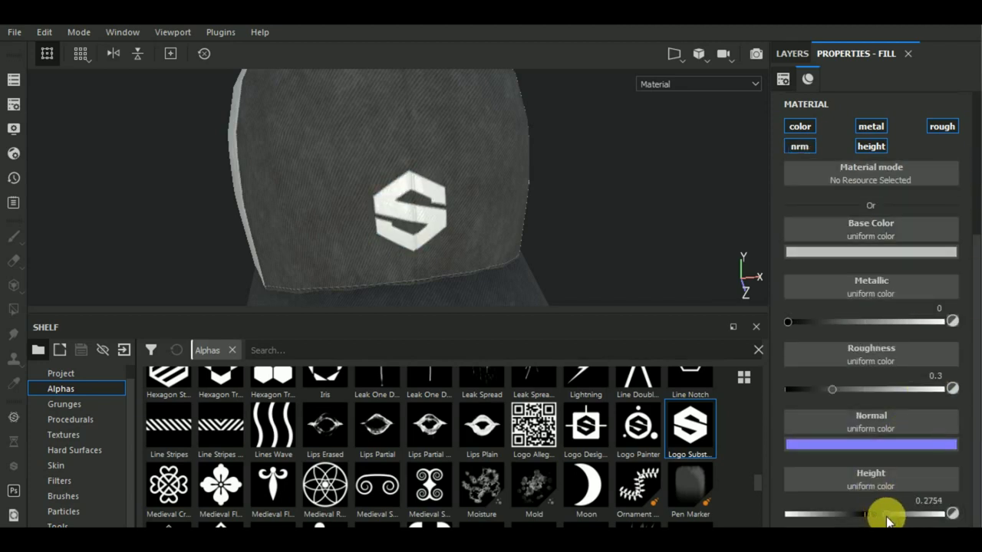
left_click(870, 228)
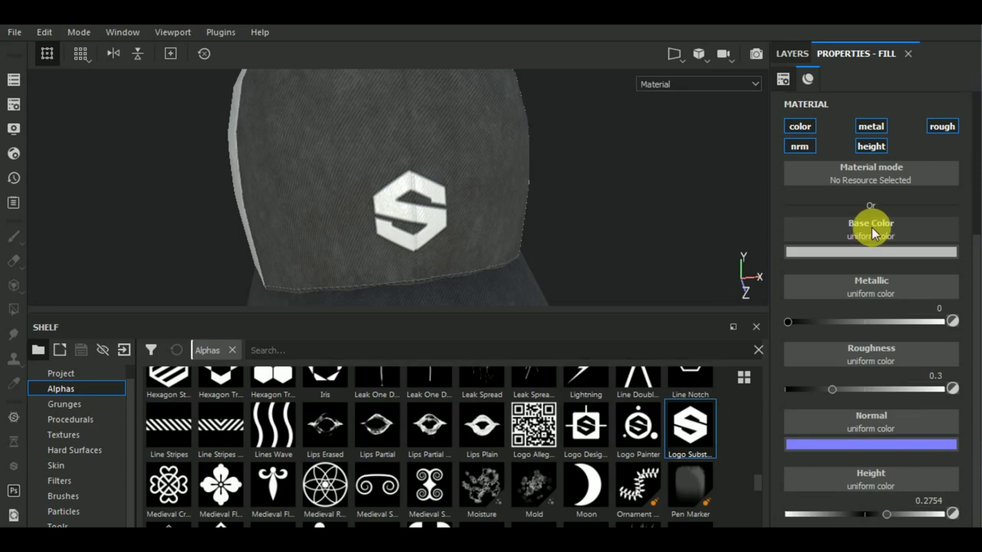
type("fabric so")
left_click(943, 341)
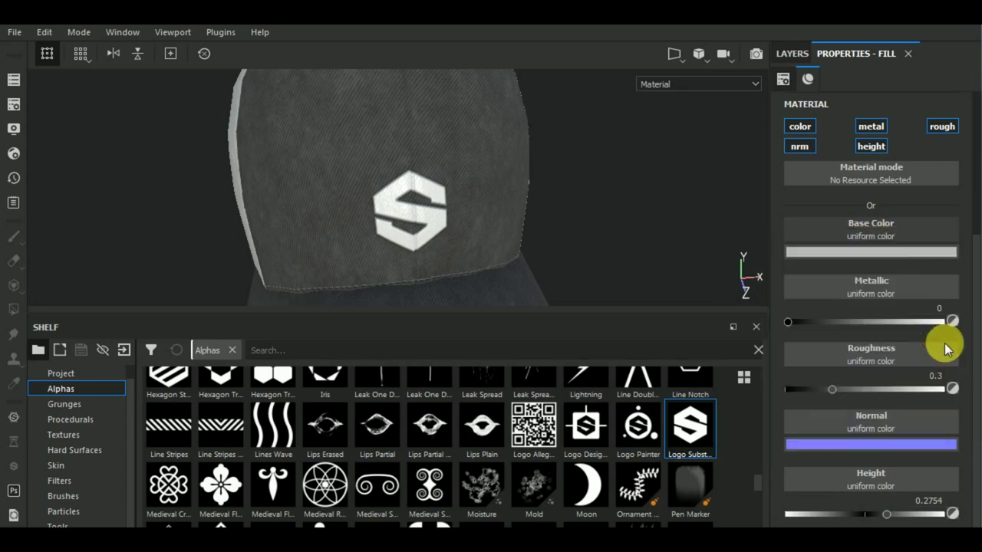
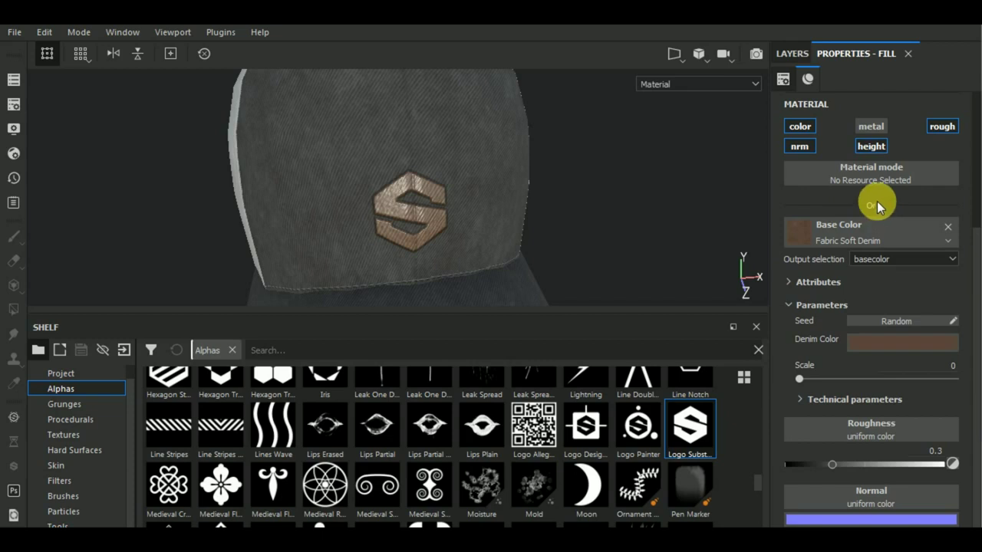
Change the logo fill's Denim Color to a light grey
mouse_move(976, 206)
left_mouse_down()
mouse_move(976, 143)
mouse_move(971, 192)
left_mouse_up()
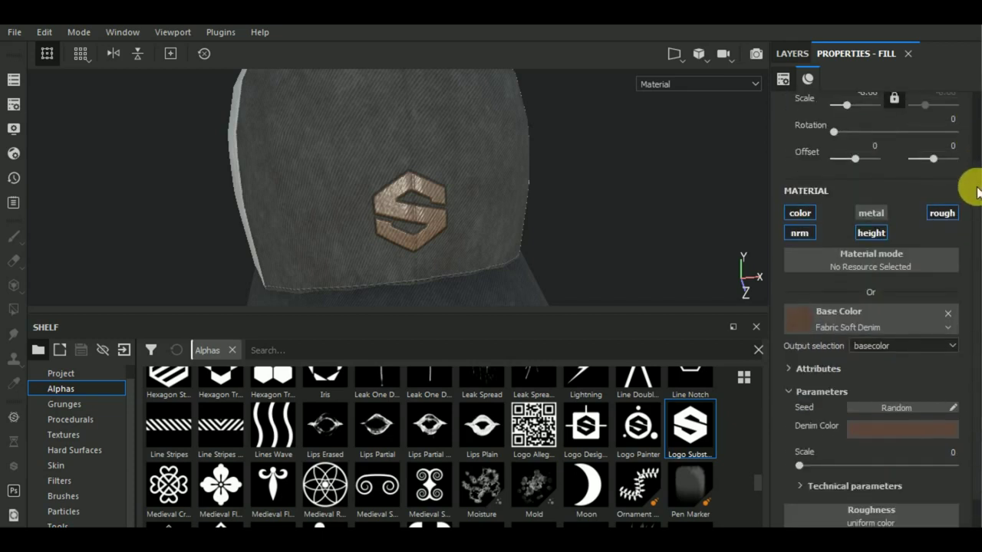
left_click(882, 412)
mouse_move(818, 342)
left_mouse_down()
mouse_move(777, 315)
mouse_move(773, 300)
left_mouse_up()
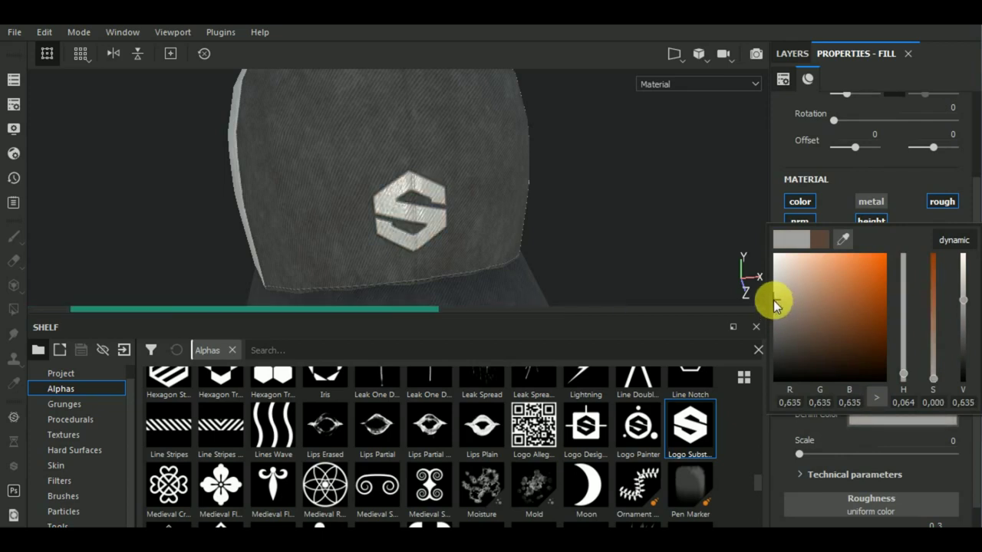
Set UV scale to -52.02 and roughness to 0.6425, then browse fabrics for the base colour
scroll(942, 165, "up", 1)
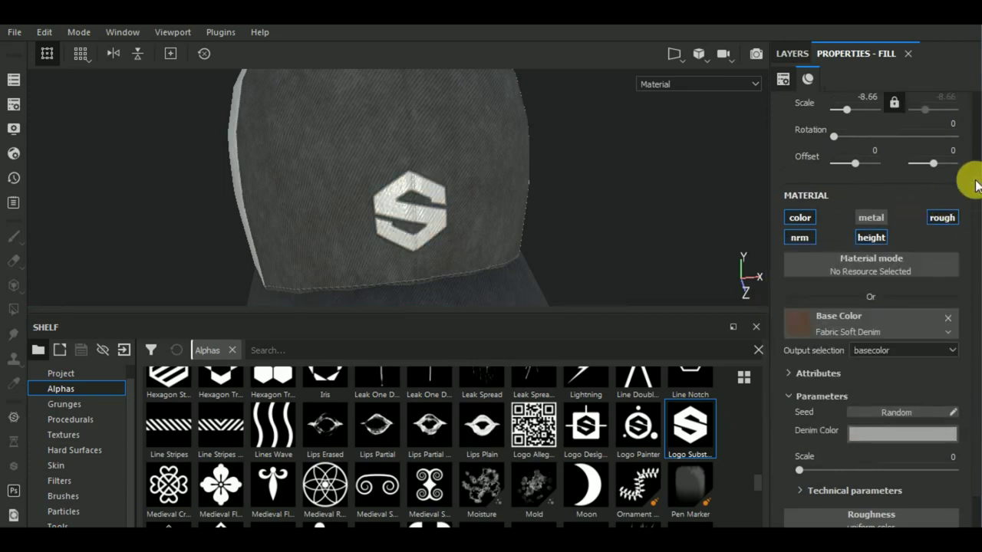
scroll(964, 154, "up", 2)
left_click_drag(845, 162, 841, 158)
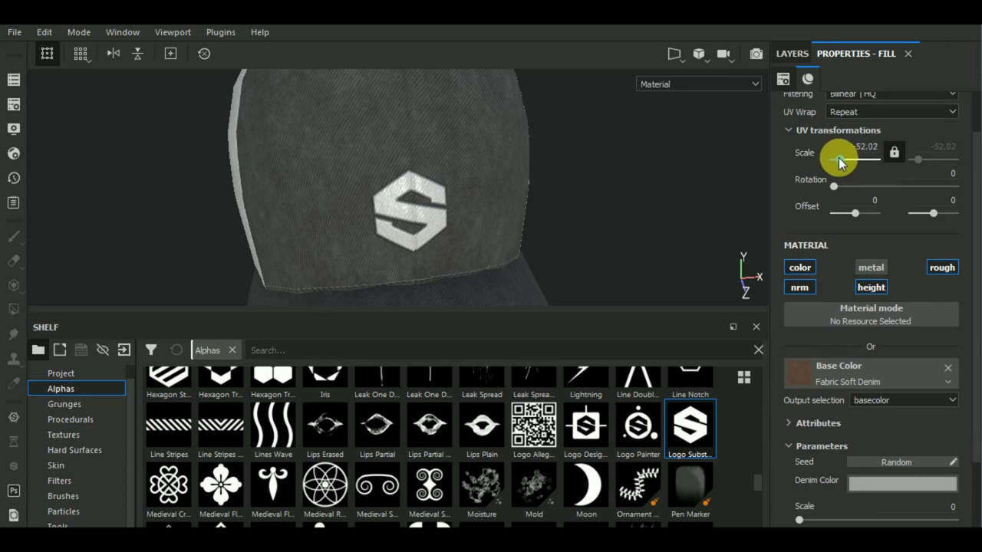
scroll(875, 440, "down", 6)
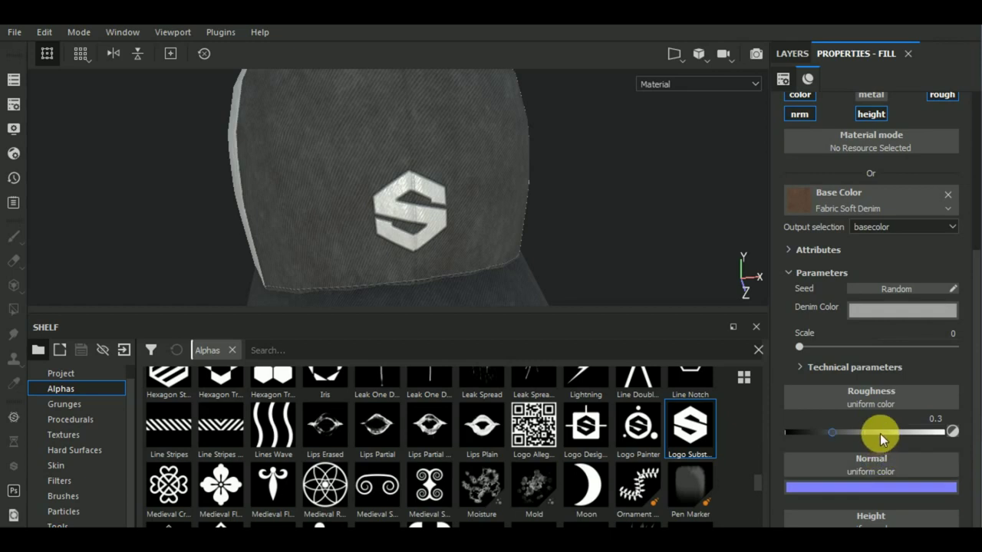
left_click(887, 432)
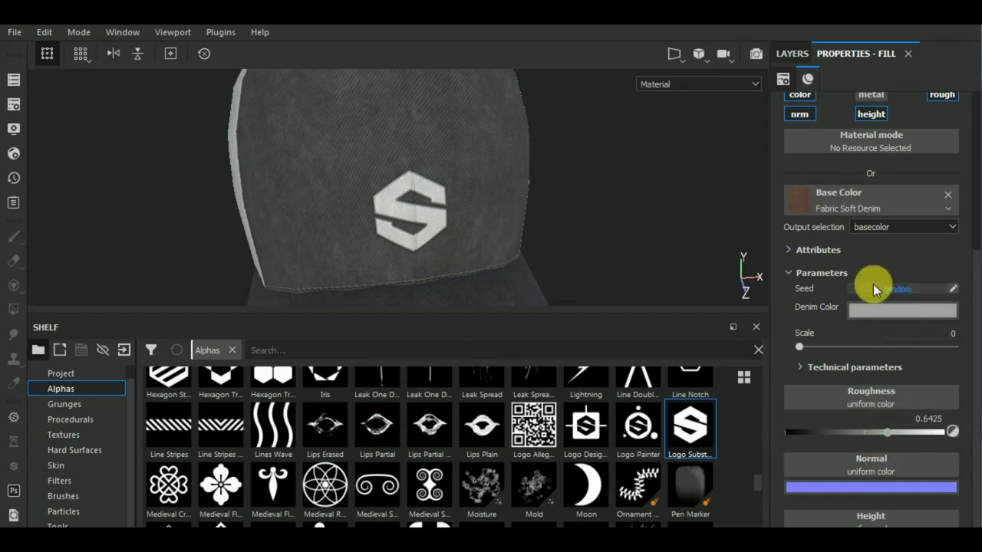
left_click(875, 204)
type("fabric so")
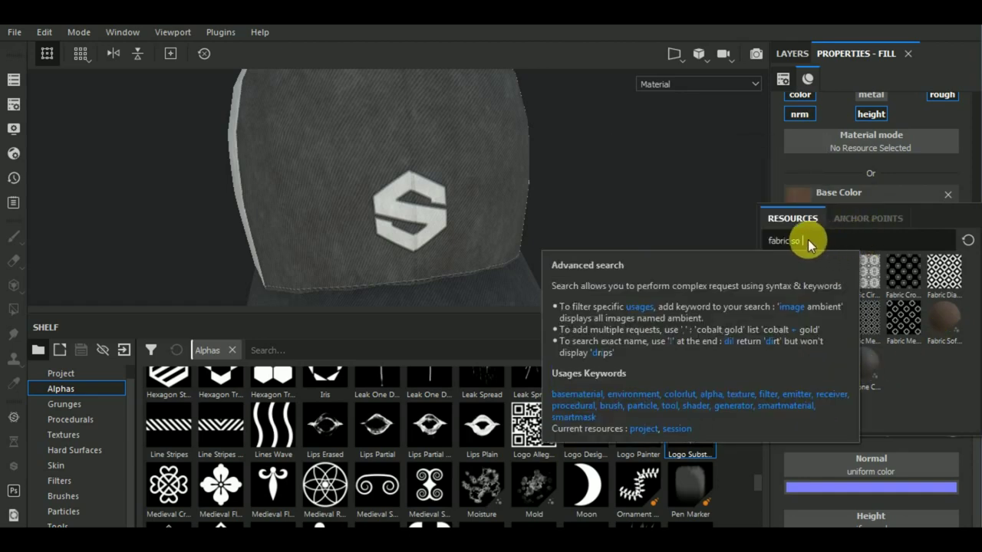
Widen the resource search to all fabrics and apply Fabric Baseball Hat to the logo
left_click_drag(808, 240, 793, 240)
key("BackSpace")
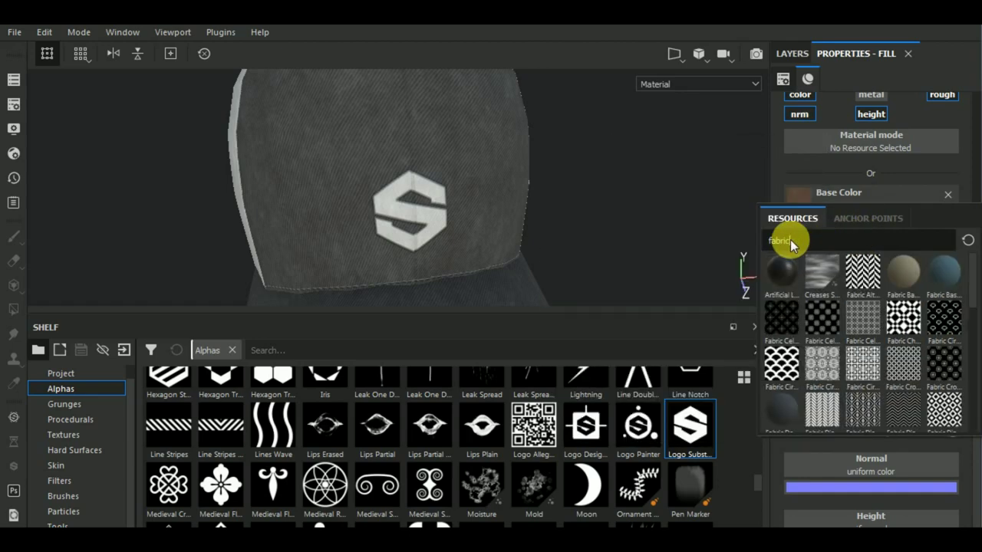
left_click(942, 272)
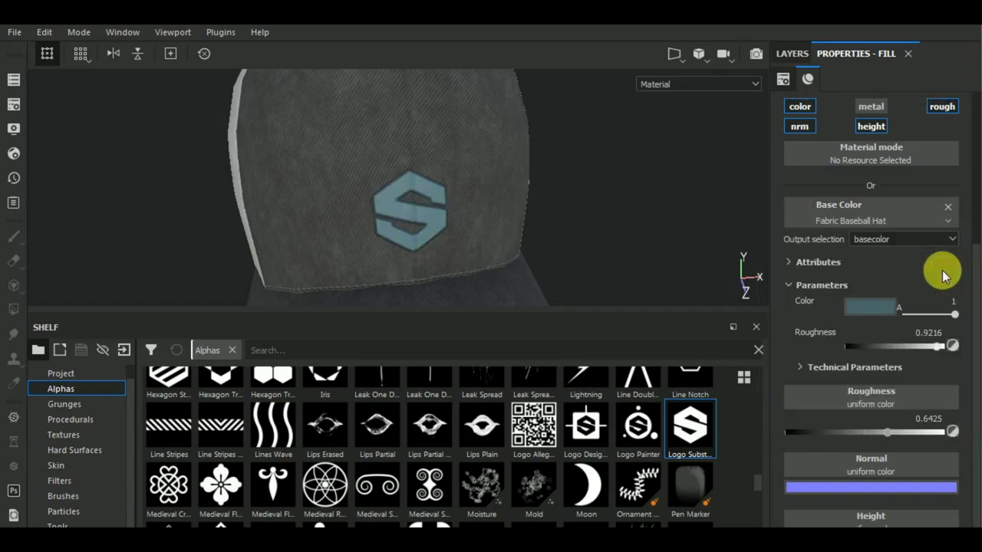
Tile the logo's denim texture finer, settling its UV scale at -6.5
scroll(902, 244, "up", 5)
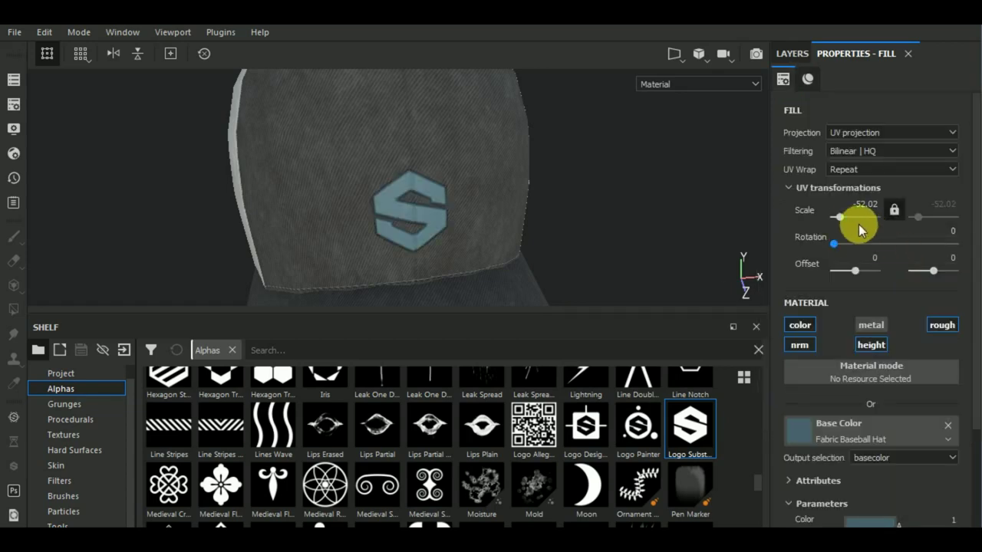
left_click_drag(840, 222, 848, 217)
scroll(394, 206, "up", 2)
scroll(393, 207, "up", 3)
scroll(392, 206, "down", 3)
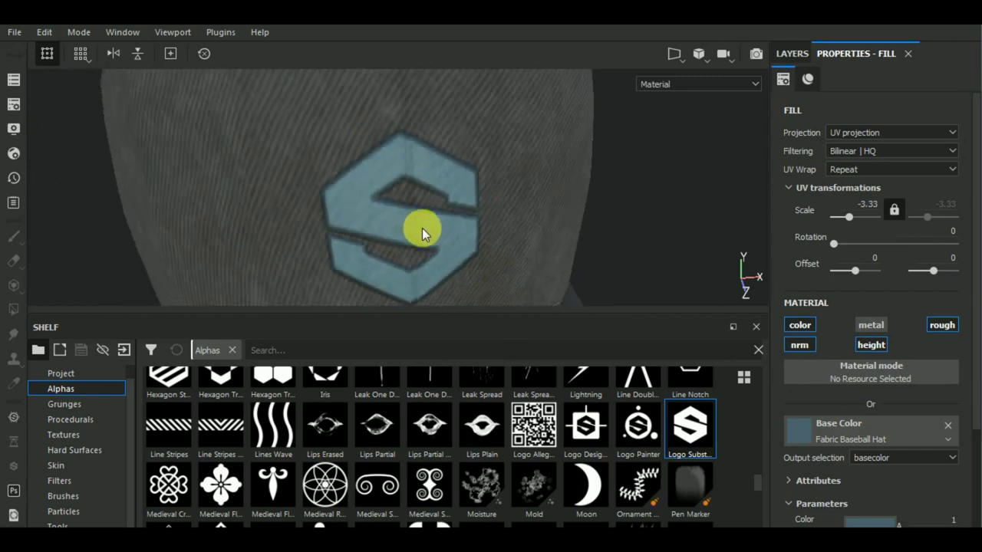
scroll(422, 227, "down", 1)
left_click_drag(848, 217, 853, 225)
left_click(861, 436)
mouse_move(781, 411)
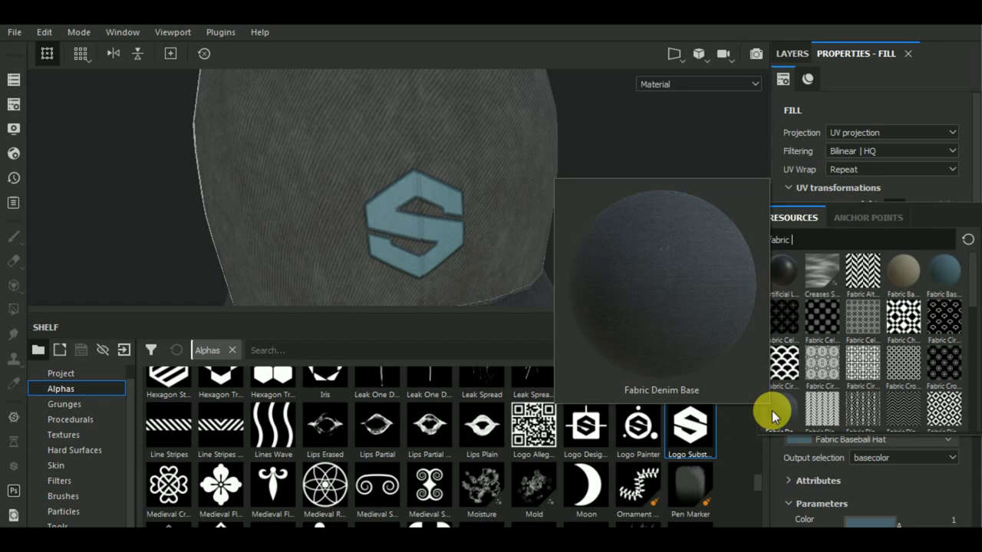
key("Escape")
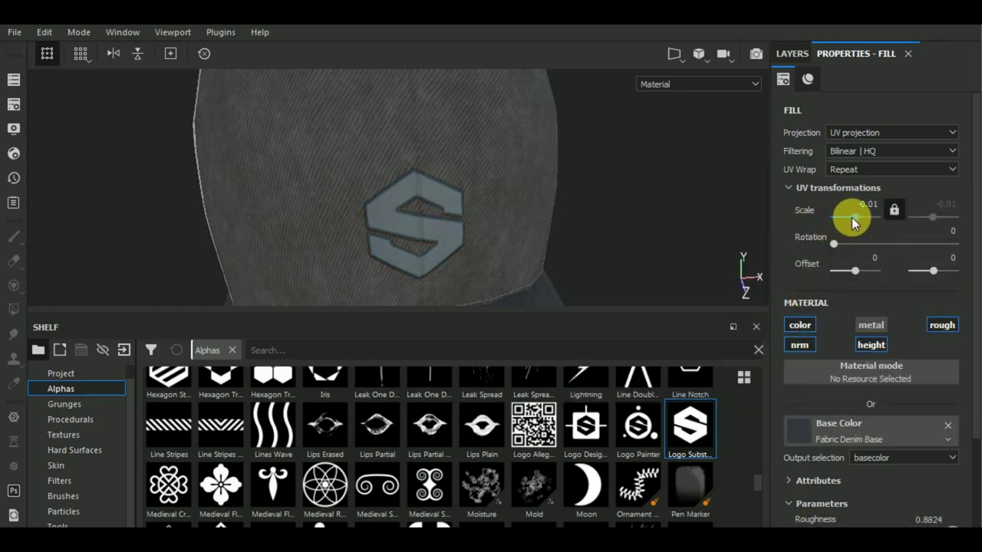
left_click_drag(847, 224, 847, 215)
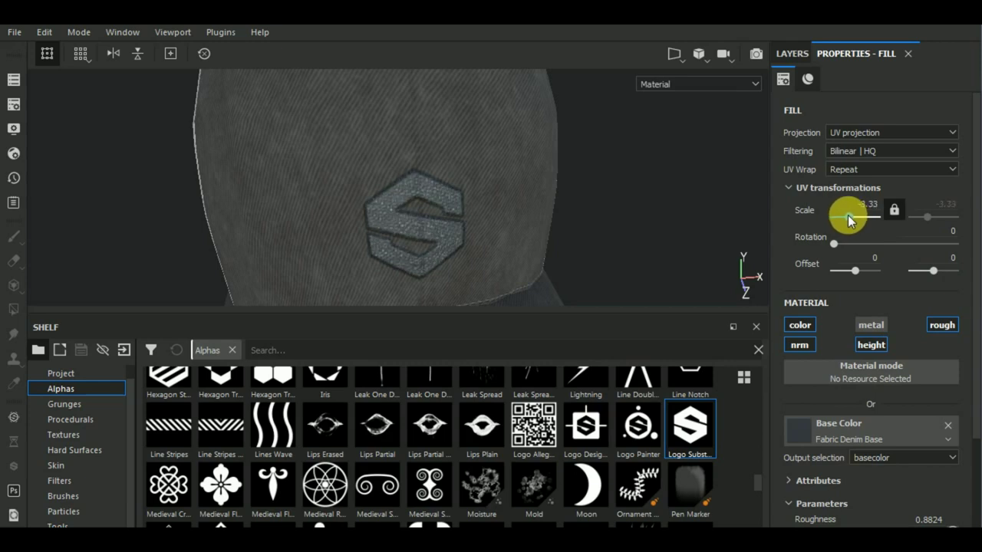
left_click_drag(847, 214, 845, 214)
left_click_drag(844, 213, 846, 213)
Bring up the fabric material choices for the logo's base colour again
scroll(907, 423, "down", 1)
scroll(906, 422, "down", 1)
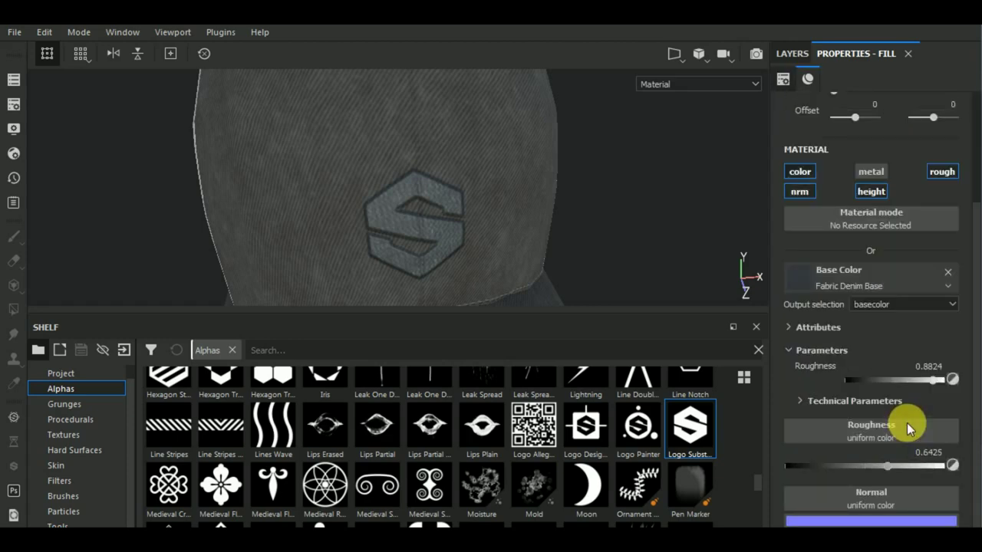
scroll(907, 423, "down", 1)
scroll(906, 423, "up", 2)
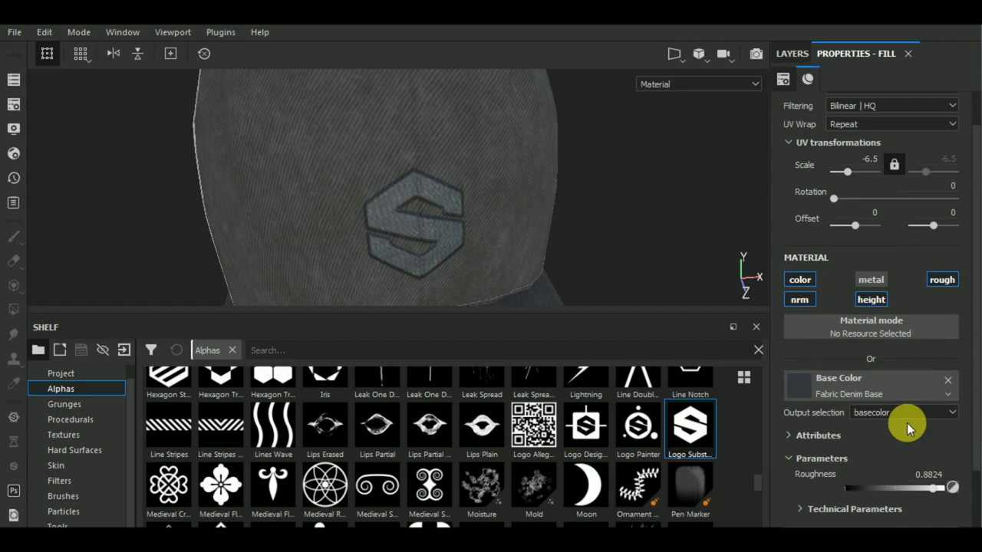
left_click(949, 385)
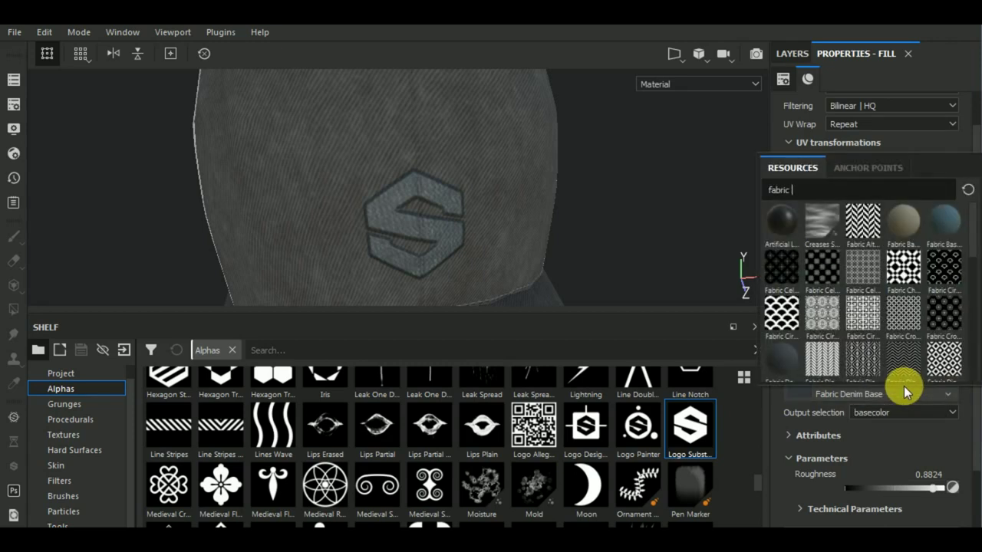
Apply Fabric Knitted Sweater to the logo, adjust its scale and rotate it to 70.63
scroll(844, 346, "down", 3)
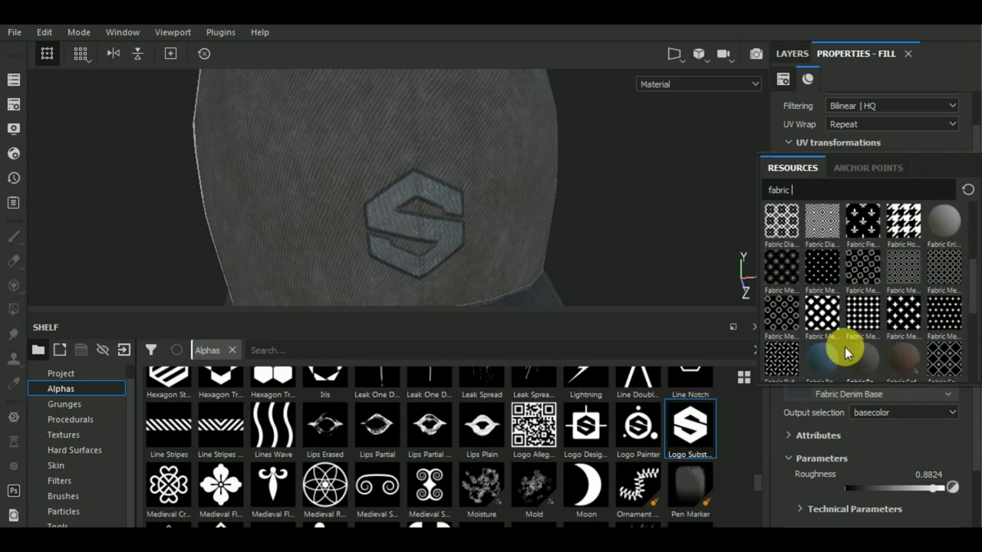
left_click(934, 231)
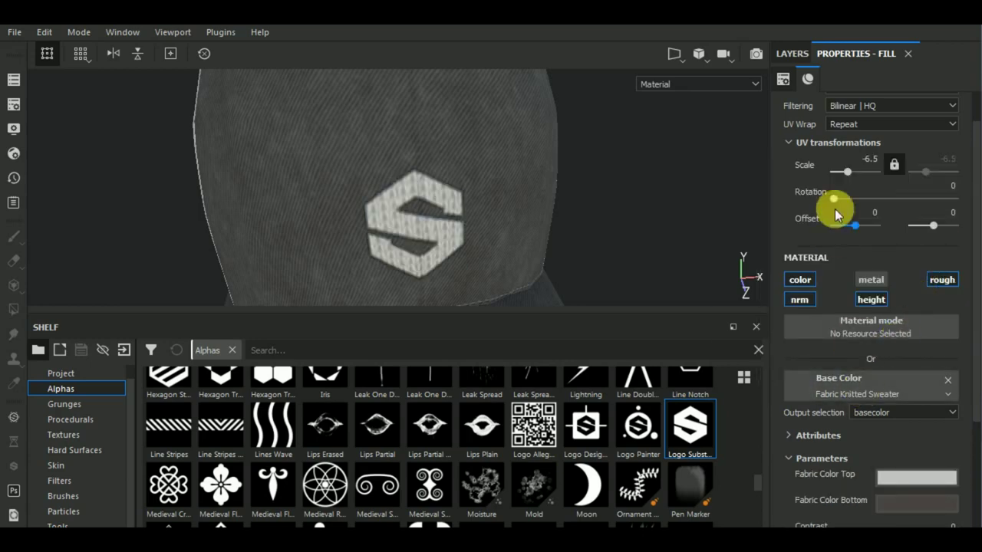
left_click_drag(842, 172, 844, 175)
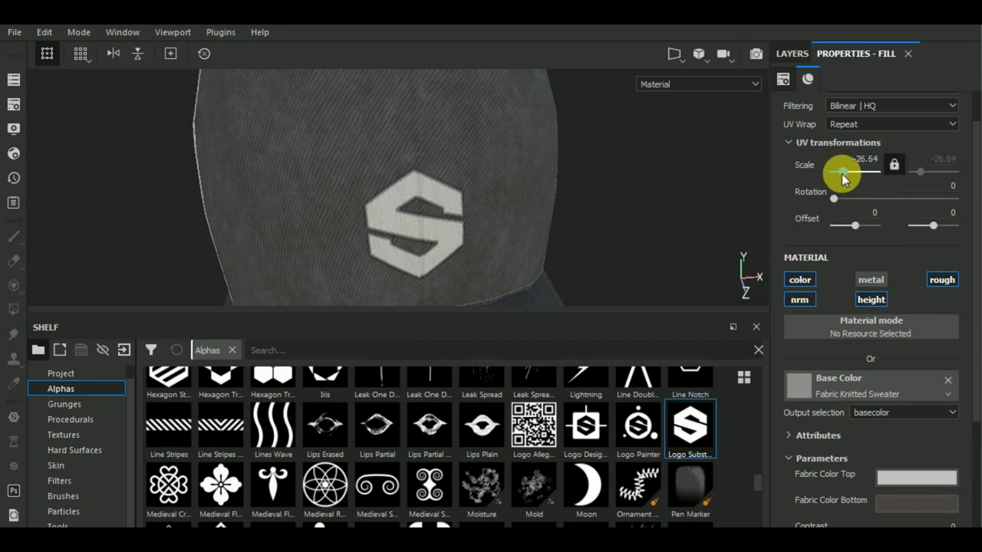
left_click_drag(856, 199, 856, 199)
Darken the knit's bottom fabric colour to dark grey and slightly brighten its top colour
mouse_move(656, 251)
left_mouse_down("alt")
mouse_move(685, 238)
mouse_move(673, 249)
mouse_move(404, 204)
left_mouse_up("alt")
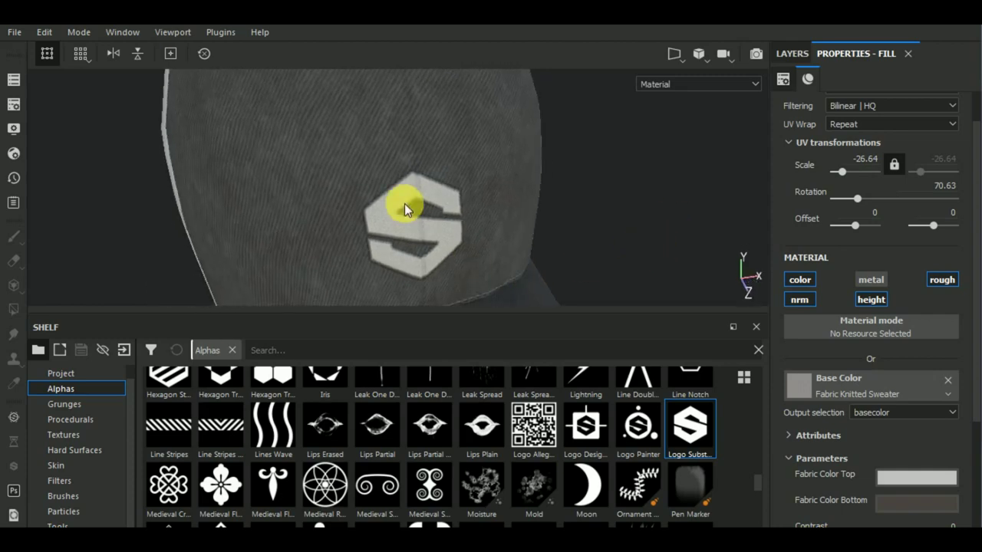
scroll(399, 192, "up", 2)
scroll(399, 192, "down", 1)
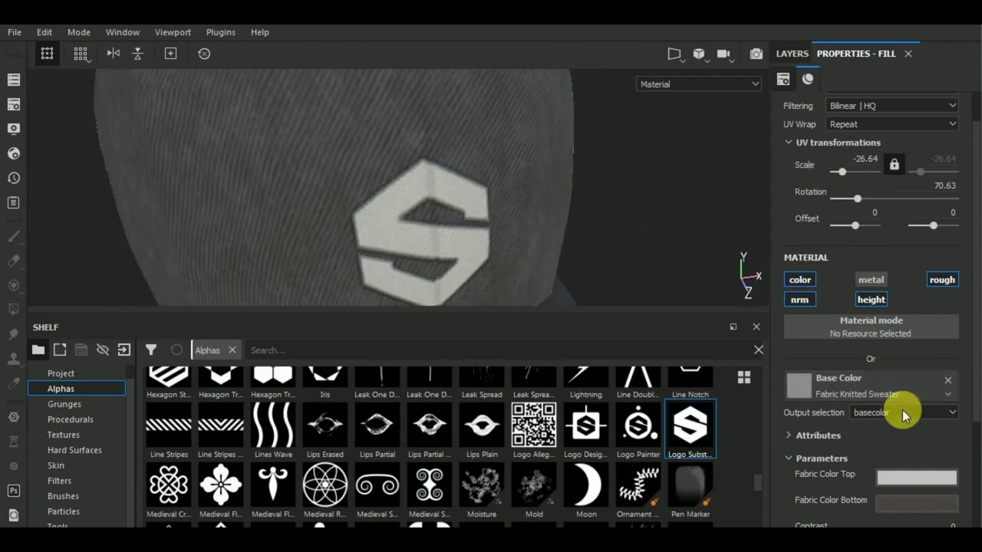
scroll(902, 410, "down", 2)
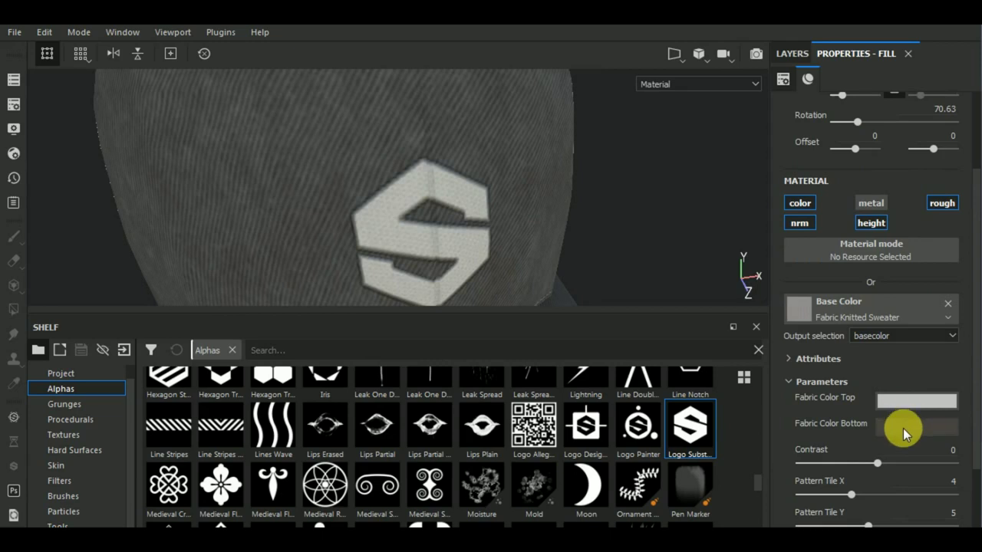
left_click(903, 428)
left_click_drag(781, 359, 774, 366)
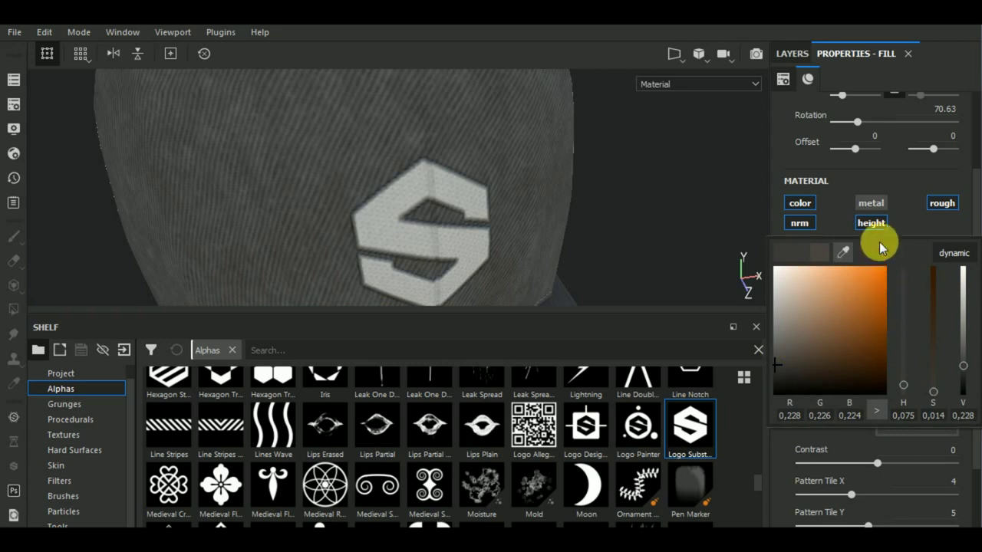
left_click(913, 405)
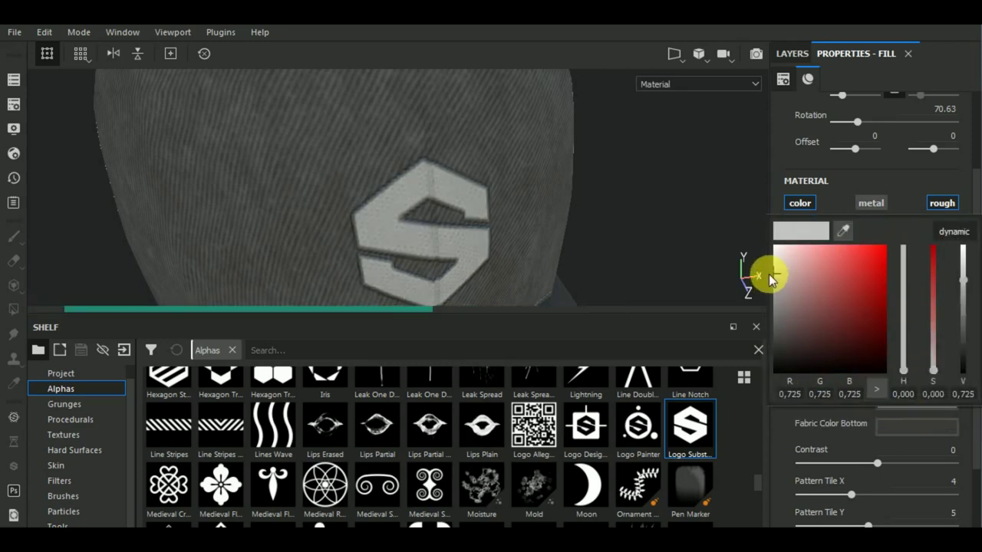
left_click_drag(775, 281, 771, 279)
left_click(797, 155)
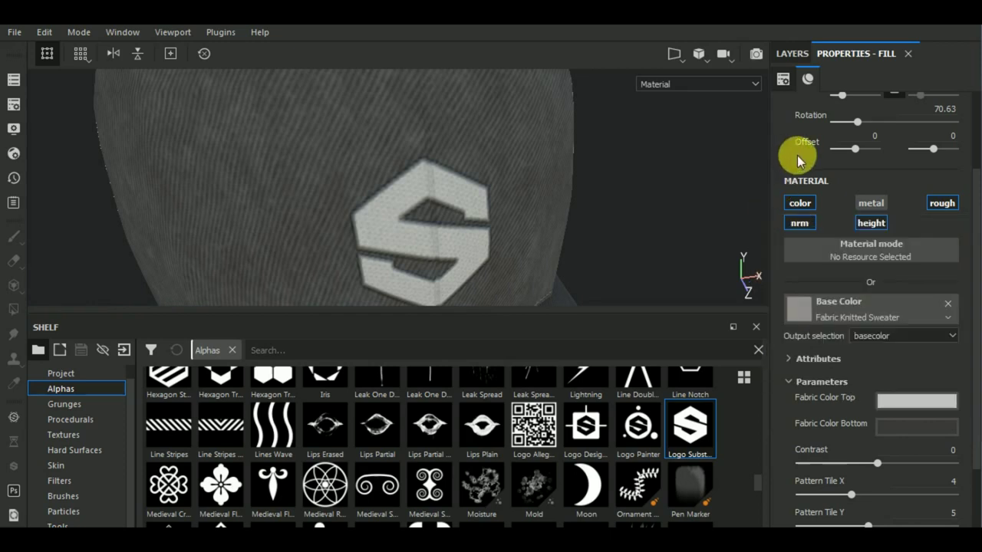
Add an empty filter effect to Fill layer 1 in the layer stack
scroll(911, 286, "up", 3)
scroll(468, 234, "down", 3)
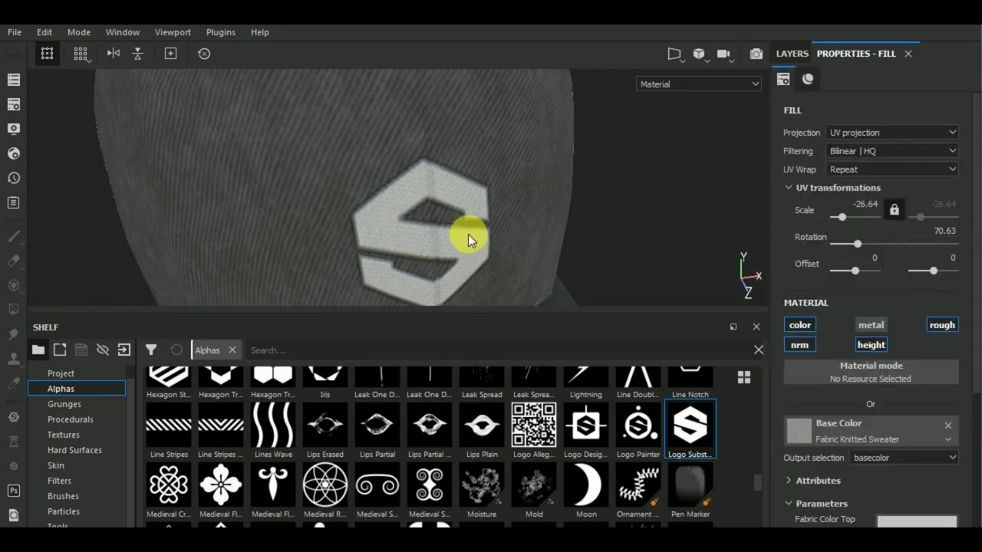
mouse_move(469, 235)
left_mouse_down("alt")
mouse_move(558, 224)
mouse_move(575, 233)
left_mouse_up("alt")
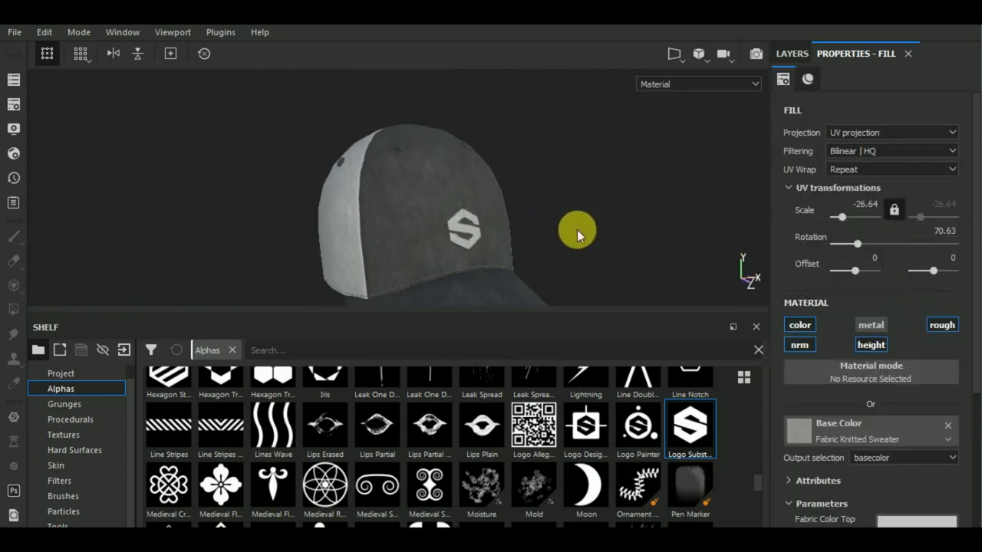
scroll(552, 228, "up", 3)
left_click(790, 54)
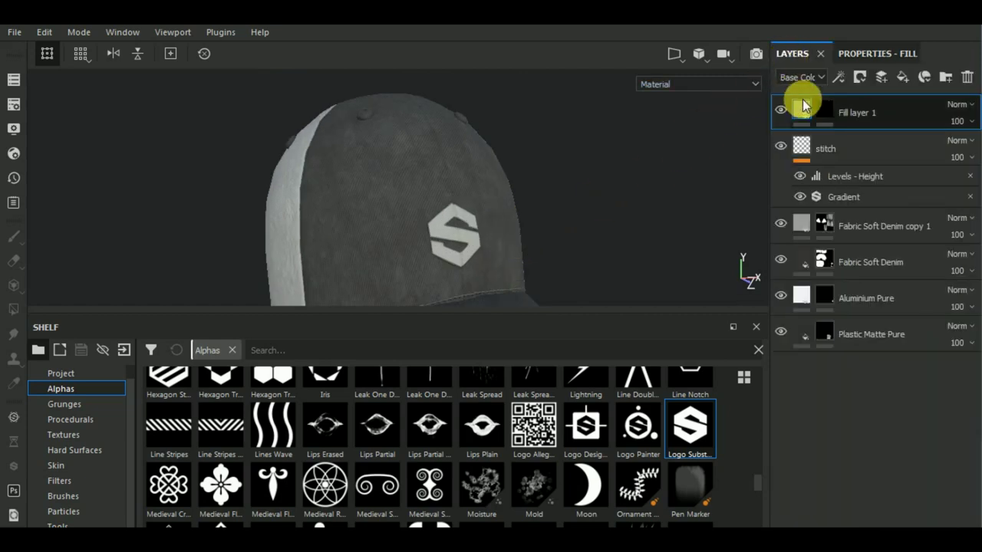
left_click(841, 77)
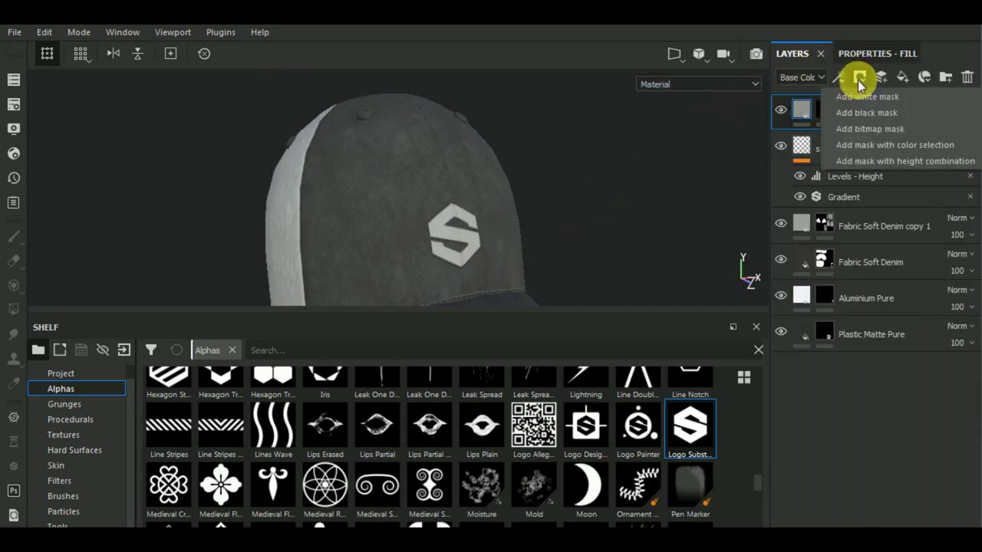
left_click(842, 80)
left_click(840, 78)
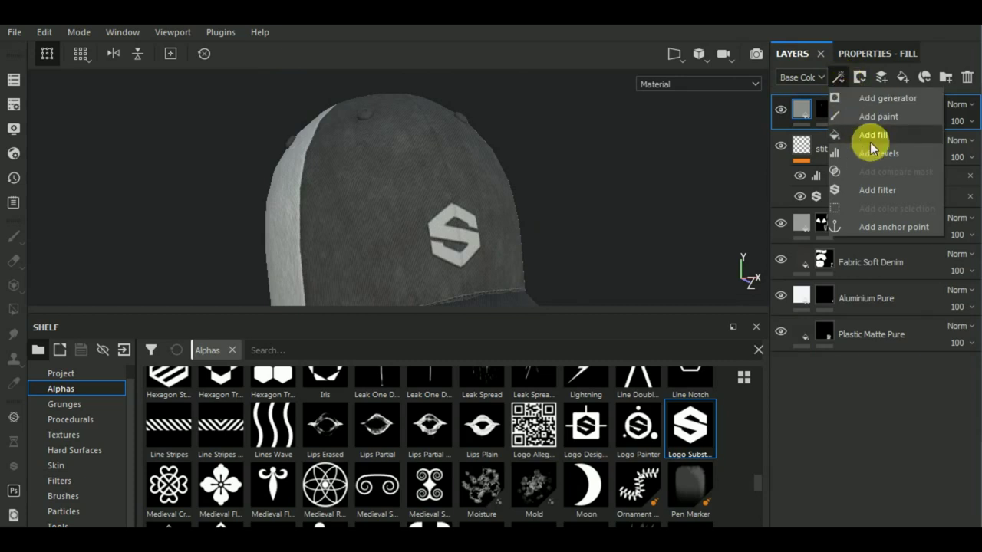
left_click(878, 192)
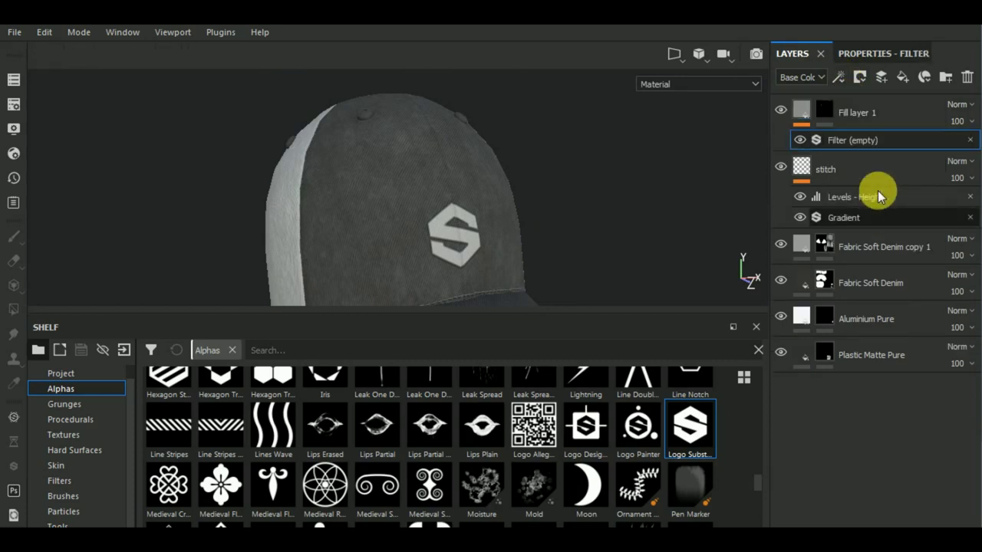
left_click(861, 54)
Make the filter a Height Blend with Height Current 0.3874, Height Bottom 0.6126 and opacity 0.31
left_click(873, 125)
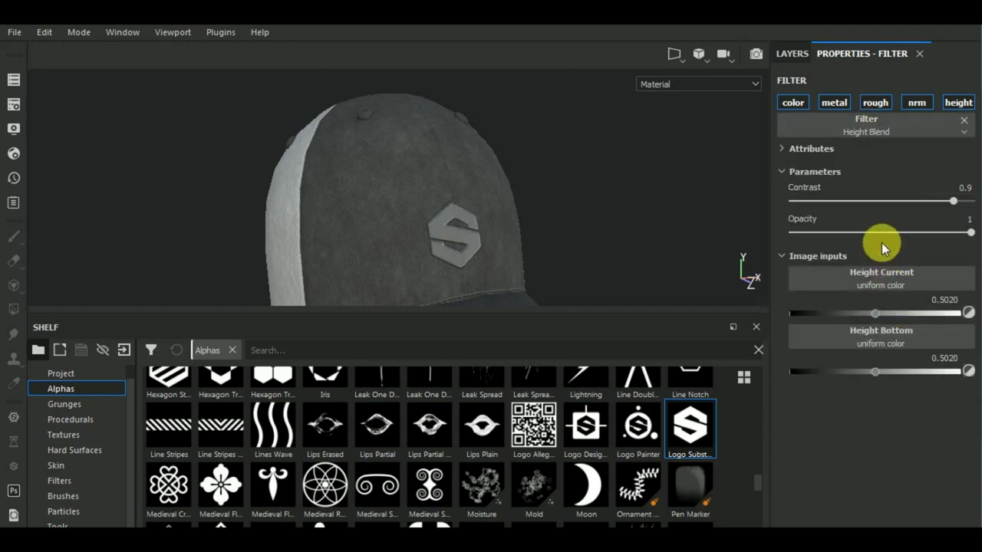
left_click(865, 313)
left_click(893, 373)
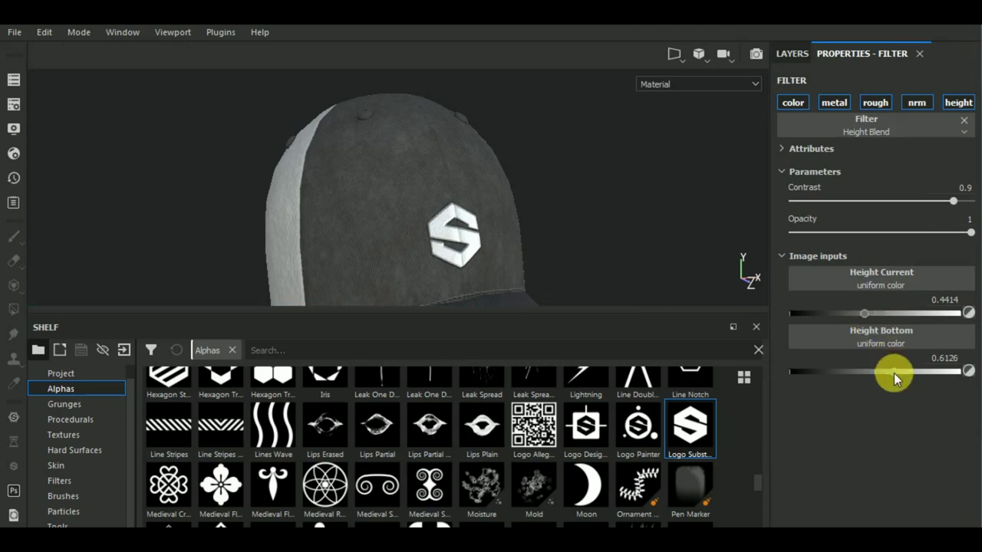
left_click(856, 313)
left_click_drag(860, 232, 848, 233)
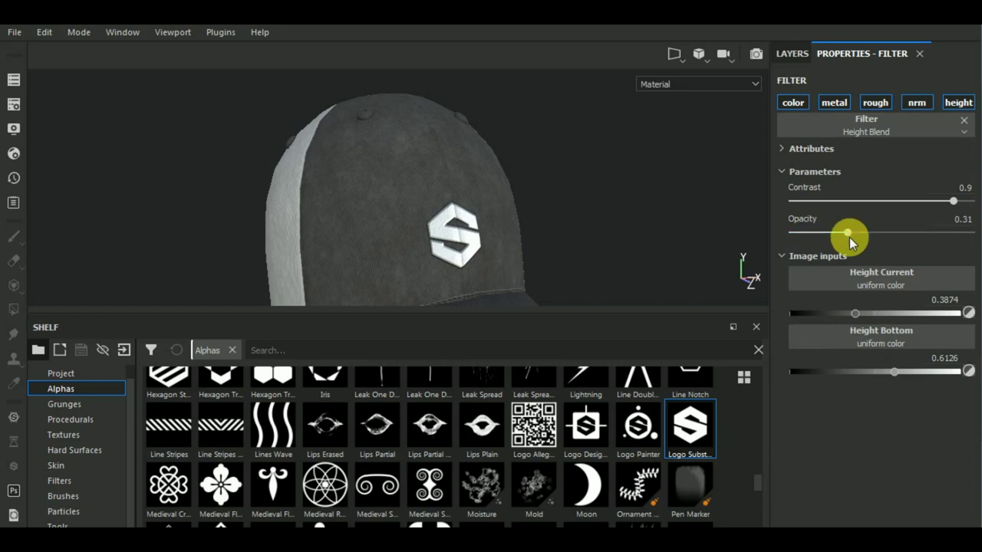
scroll(455, 222, "up", 2)
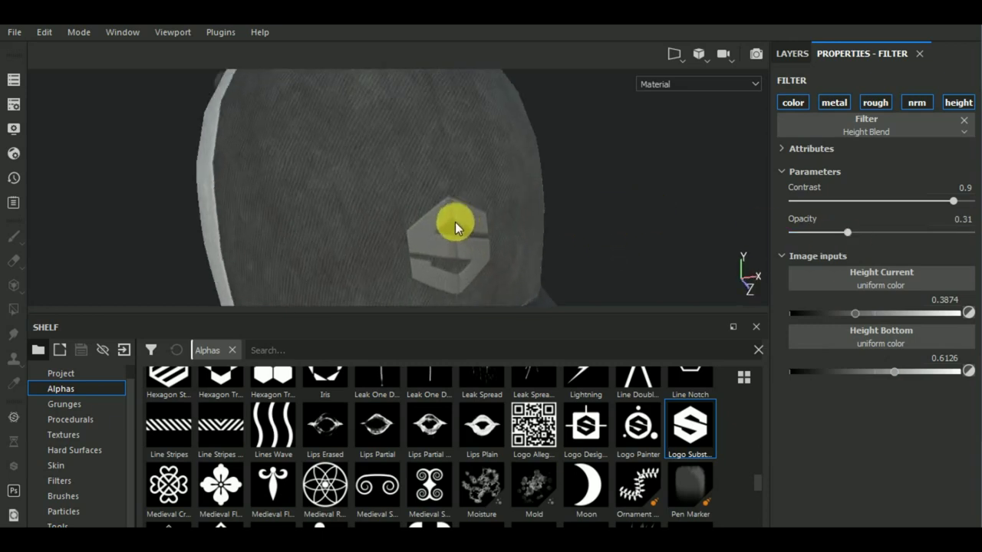
scroll(460, 221, "up", 3)
left_click_drag(478, 213, 646, 204, "alt")
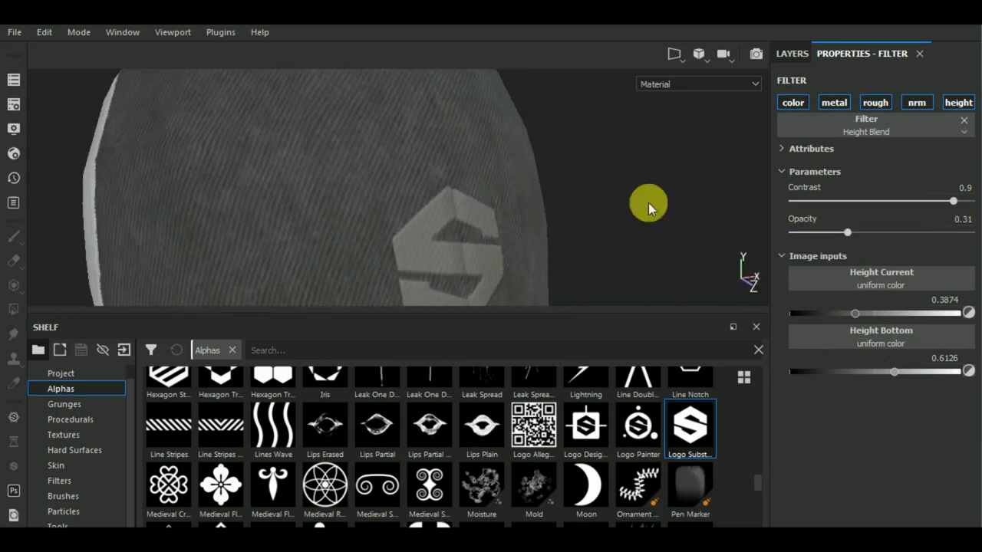
Lower blend contrast to about 0.79, raise opacity to 0.43, and rebalance Height Current and Height Bottom
left_click_drag(952, 201, 932, 201)
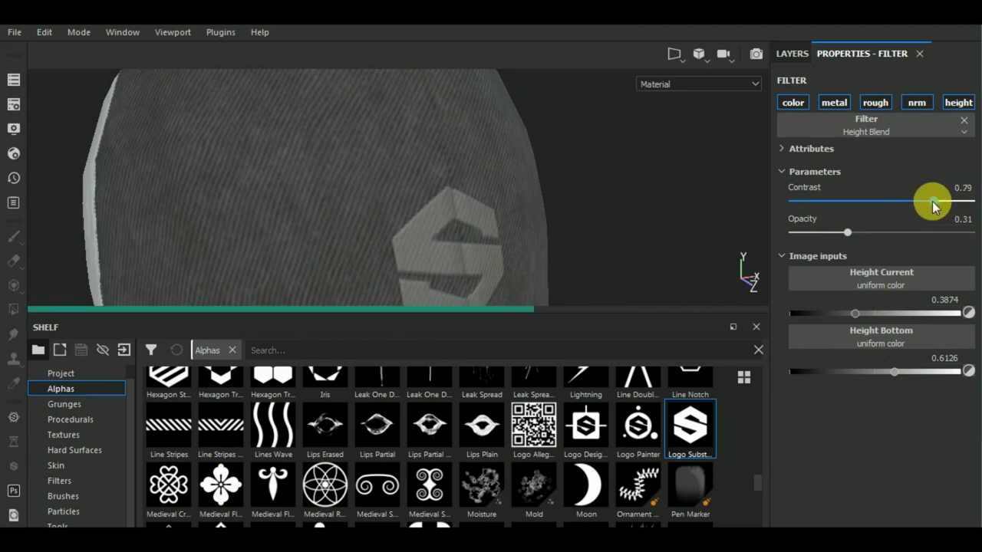
left_click_drag(932, 201, 930, 201)
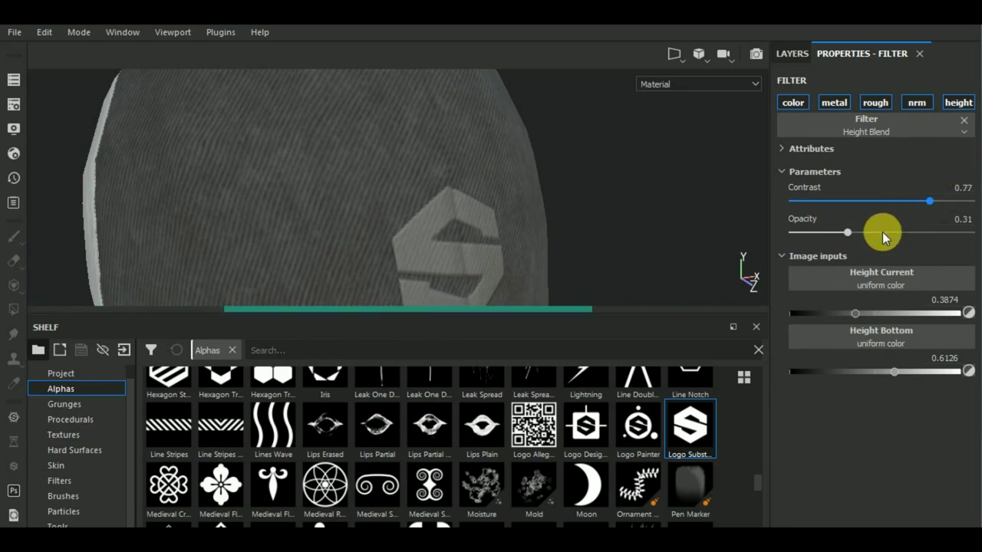
left_click(869, 231)
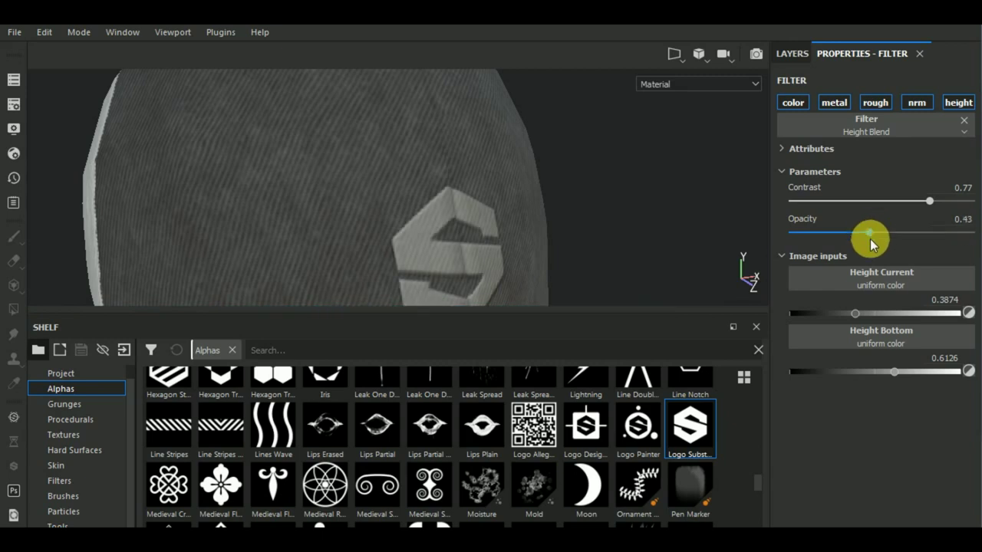
mouse_move(856, 315)
left_mouse_down()
mouse_move(844, 315)
mouse_move(864, 313)
left_mouse_up()
mouse_move(904, 366)
left_mouse_down()
mouse_move(896, 372)
mouse_move(928, 370)
left_mouse_up()
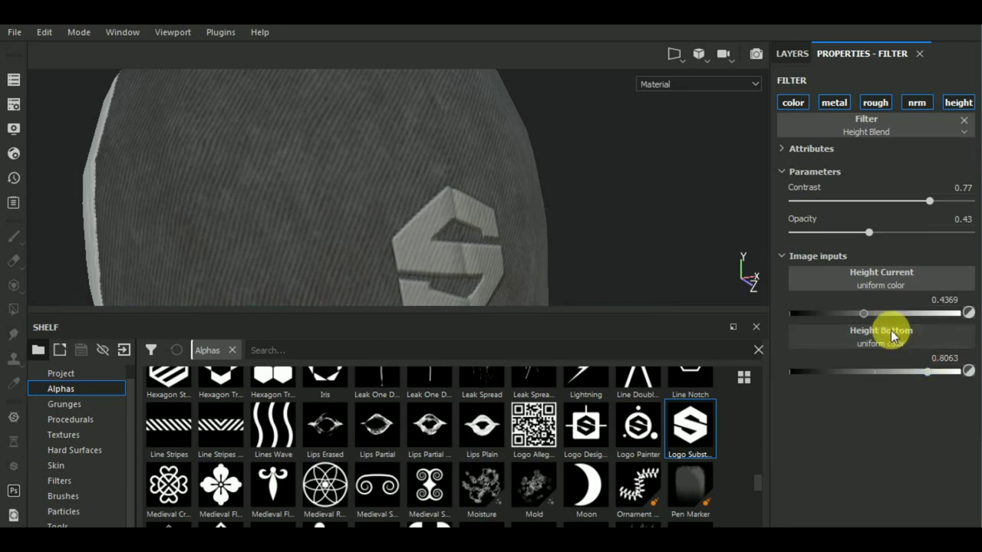
left_click_drag(866, 314, 843, 314)
Finalise the blend at contrast 0.92, opacity 0.49 and Height Current 0.4009
left_click(928, 202)
mouse_move(927, 204)
left_mouse_down()
mouse_move(972, 208)
mouse_move(818, 204)
mouse_move(957, 198)
left_mouse_up()
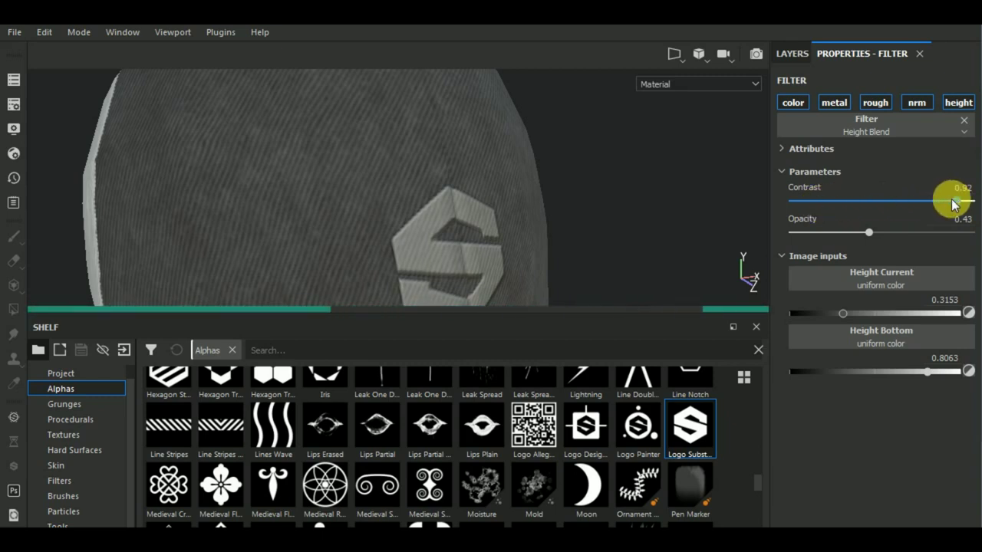
left_click_drag(889, 231, 879, 231)
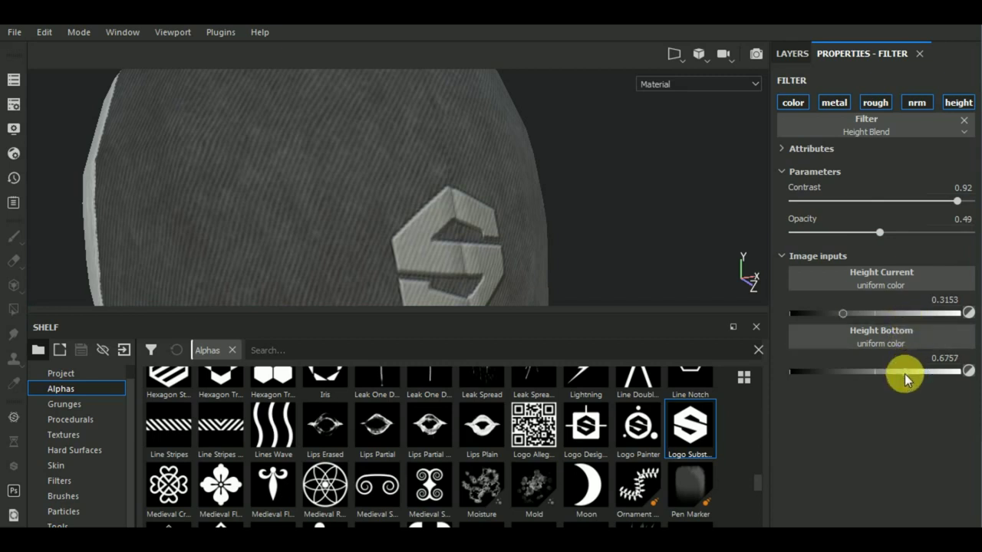
left_click_drag(845, 313, 858, 313)
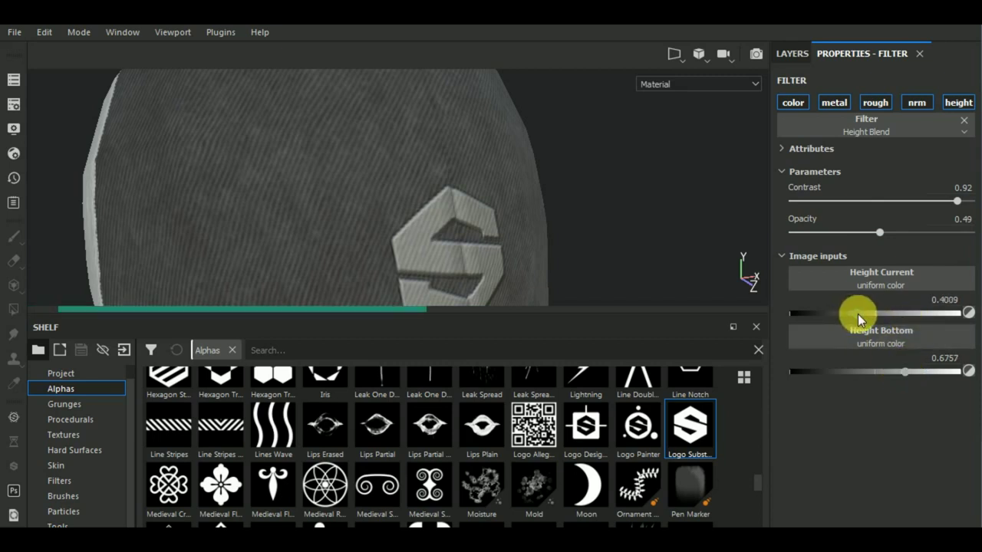
scroll(475, 254, "down", 5)
left_click_drag(440, 220, 465, 185, "alt")
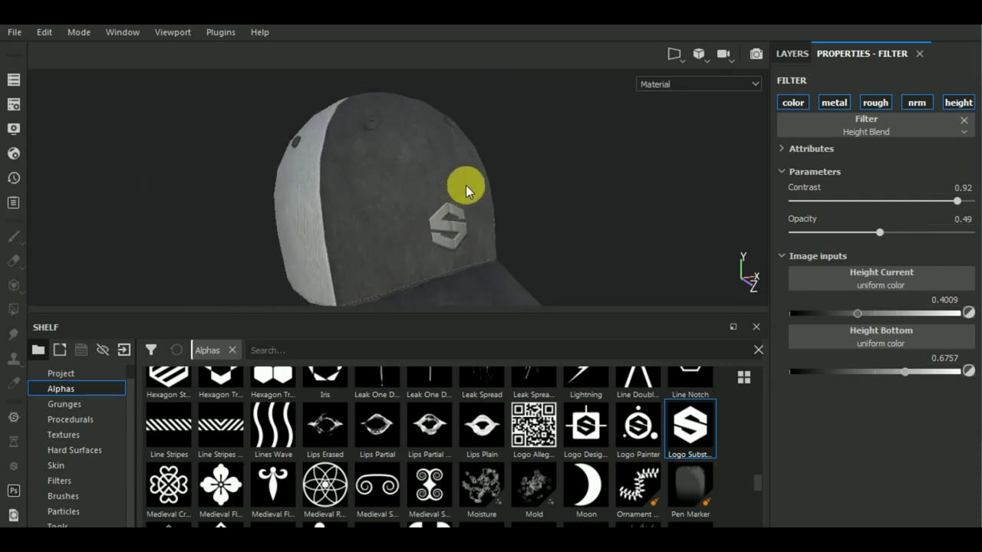
Set the knitted fabric fill's Fabric Color Top to a neutral grey
left_click(791, 53)
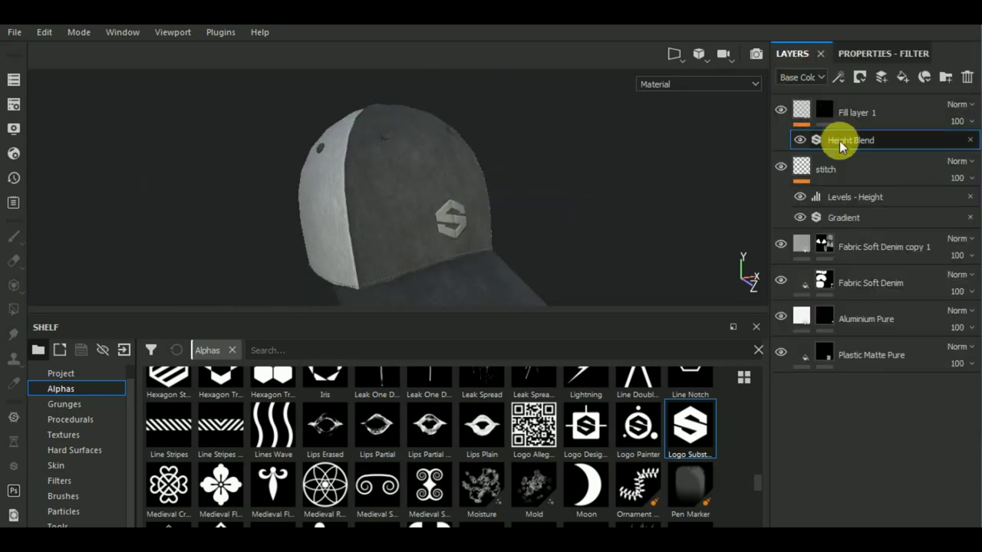
left_click(806, 113)
left_click(865, 47)
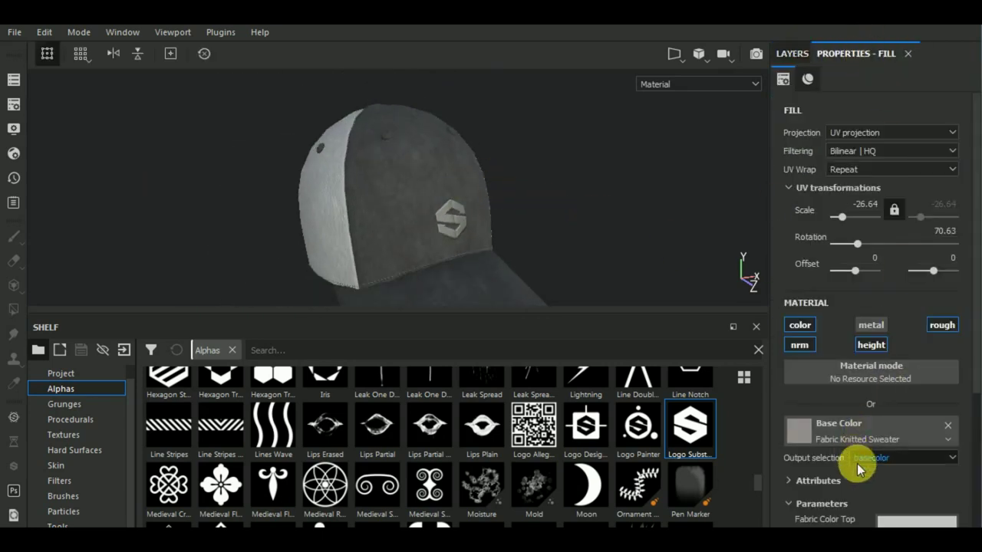
scroll(899, 472, "down", 2)
left_click(905, 447)
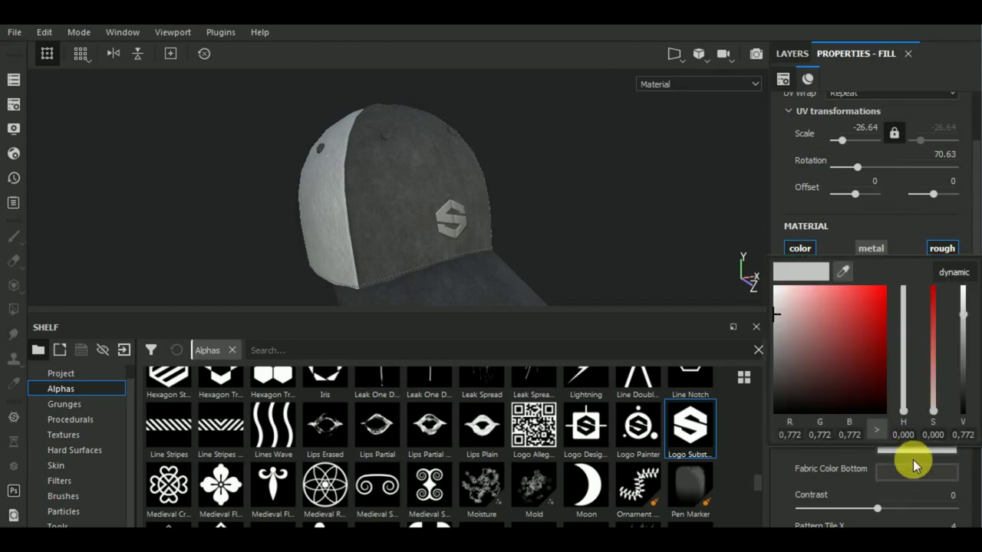
left_click_drag(779, 410, 764, 342)
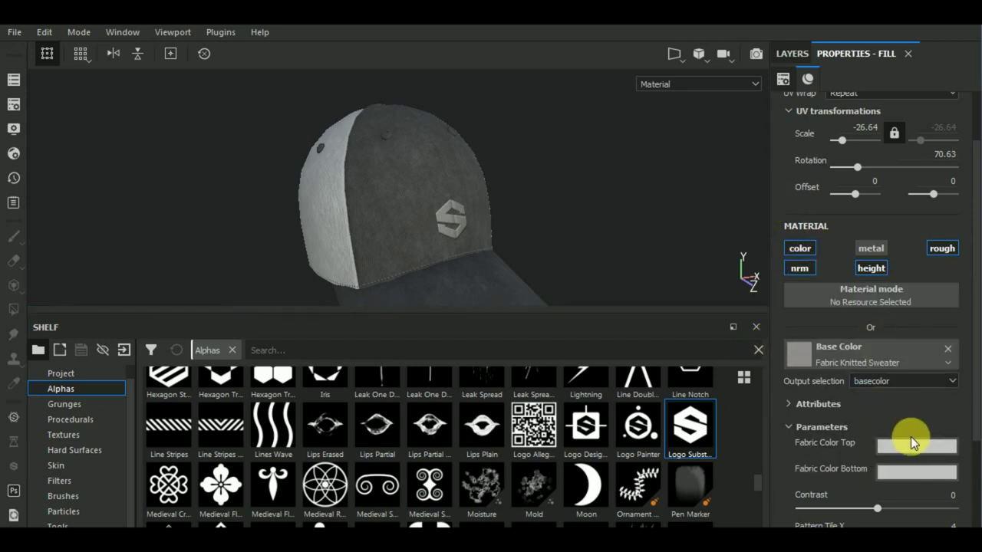
Orbit and zoom out to a front view to check the mottled knit around the logo
scroll(906, 429, "down", 1)
scroll(905, 429, "down", 2)
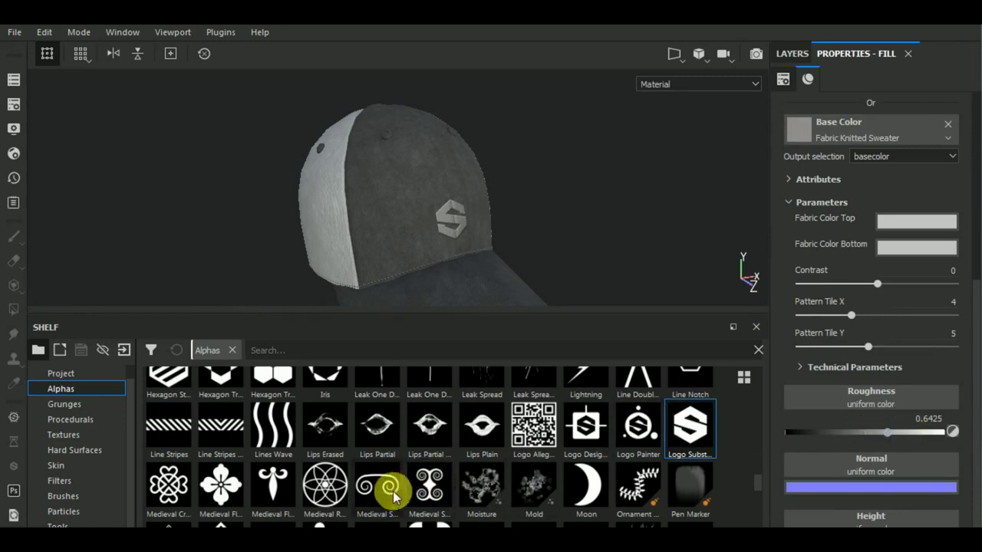
mouse_move(548, 284)
left_mouse_down("alt")
mouse_move(596, 263)
mouse_move(629, 226)
mouse_move(528, 245)
left_mouse_up("alt")
scroll(463, 217, "up", 3)
scroll(454, 231, "up", 2)
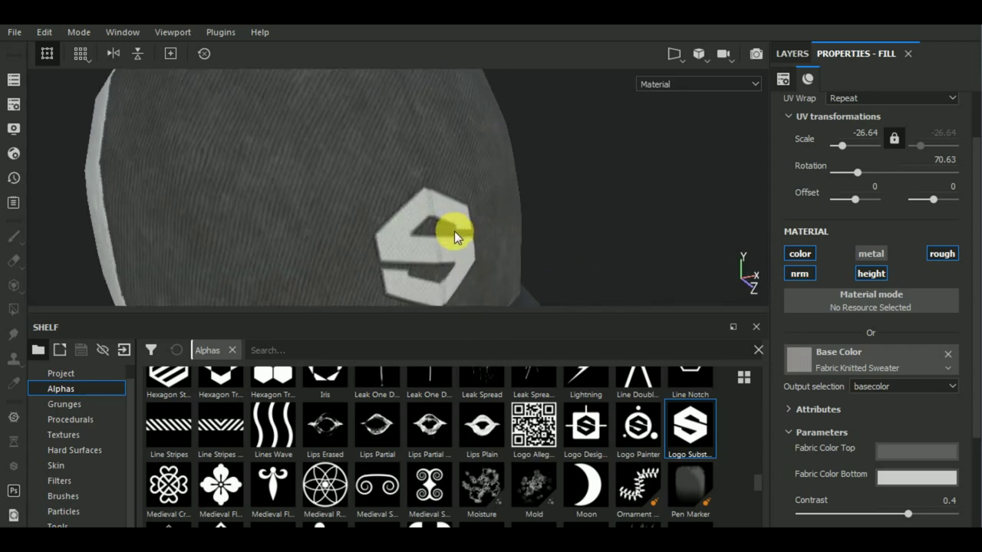
scroll(455, 232, "down", 4)
scroll(458, 223, "down", 3)
mouse_move(457, 222)
left_mouse_down("alt")
mouse_move(599, 212)
mouse_move(503, 263)
mouse_move(530, 250)
mouse_move(511, 268)
mouse_move(534, 273)
left_mouse_up("alt")
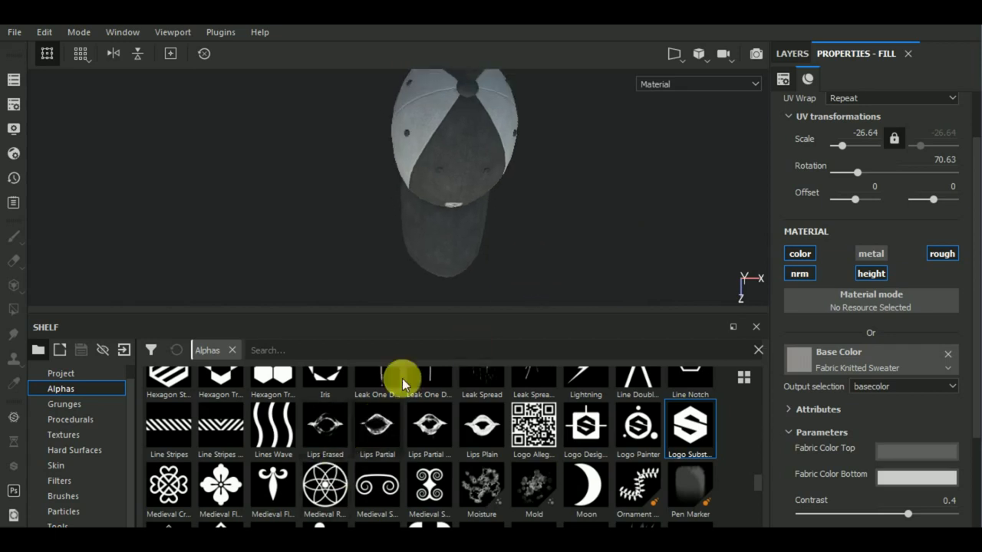
mouse_move(402, 378)
left_mouse_down("alt")
mouse_move(640, 191)
mouse_move(668, 189)
mouse_move(596, 236)
mouse_move(545, 235)
mouse_move(618, 279)
mouse_move(611, 246)
mouse_move(457, 223)
left_mouse_up("alt")
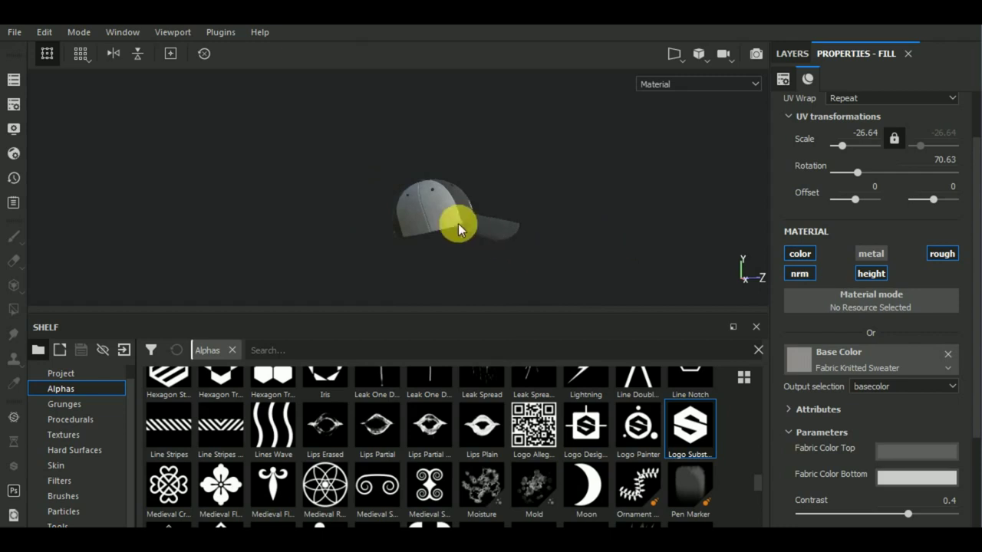
mouse_move(458, 223)
right_mouse_down("alt")
mouse_move(477, 258)
mouse_move(402, 276)
mouse_move(495, 263)
mouse_move(491, 277)
mouse_move(621, 208)
right_mouse_up("alt")
left_click_drag(620, 208, 532, 202, "alt")
right_click_drag(533, 202, 577, 203, "alt")
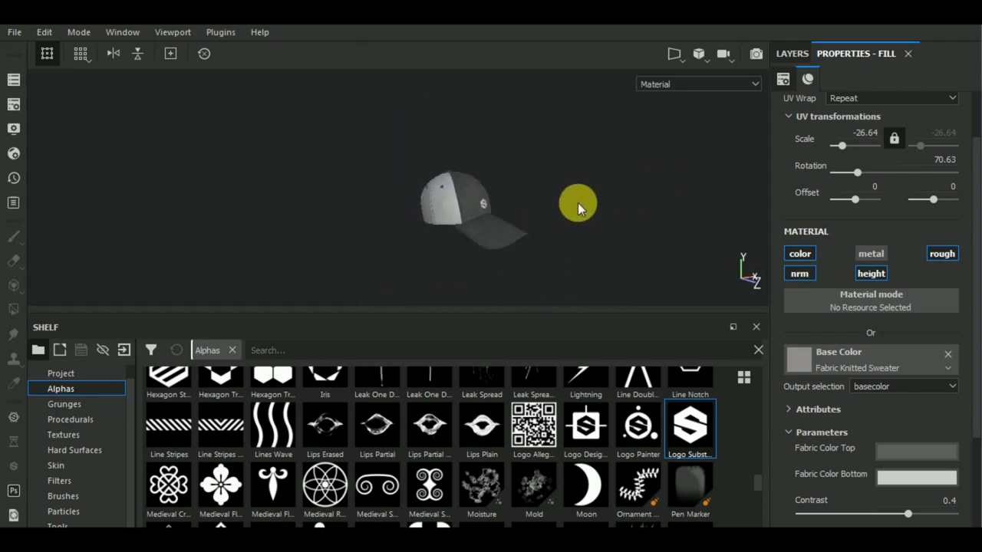
mouse_move(578, 203)
left_mouse_down("alt")
mouse_move(512, 238)
mouse_move(521, 290)
mouse_move(628, 269)
mouse_move(613, 267)
left_mouse_up("alt")
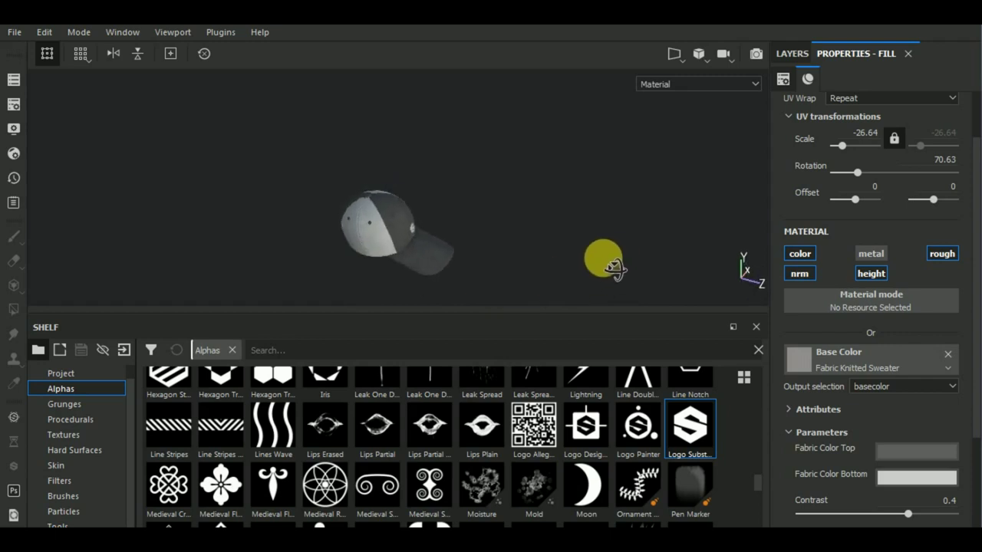
mouse_move(613, 267)
right_mouse_down("alt")
mouse_move(548, 234)
mouse_move(438, 230)
mouse_move(429, 299)
right_mouse_up("alt")
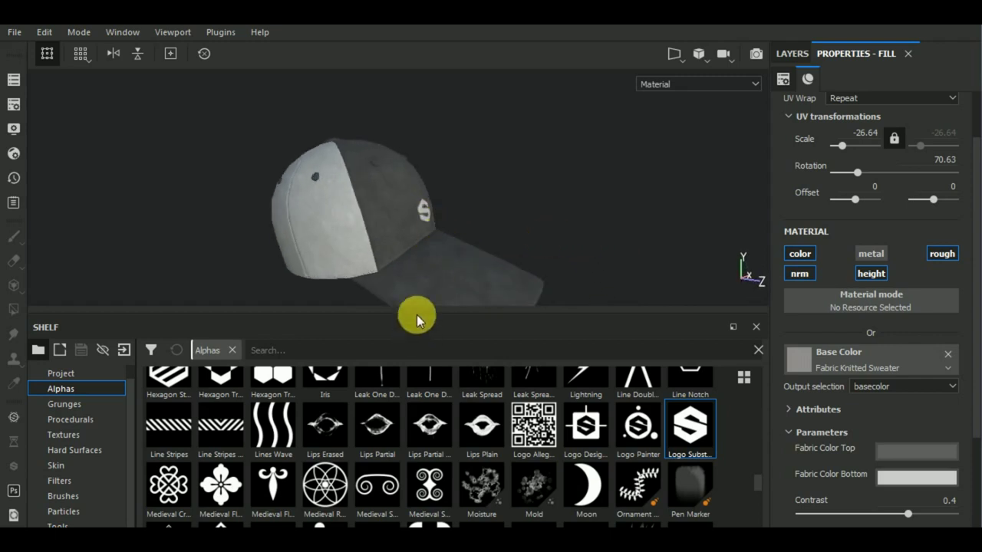
left_click_drag(418, 314, 425, 421)
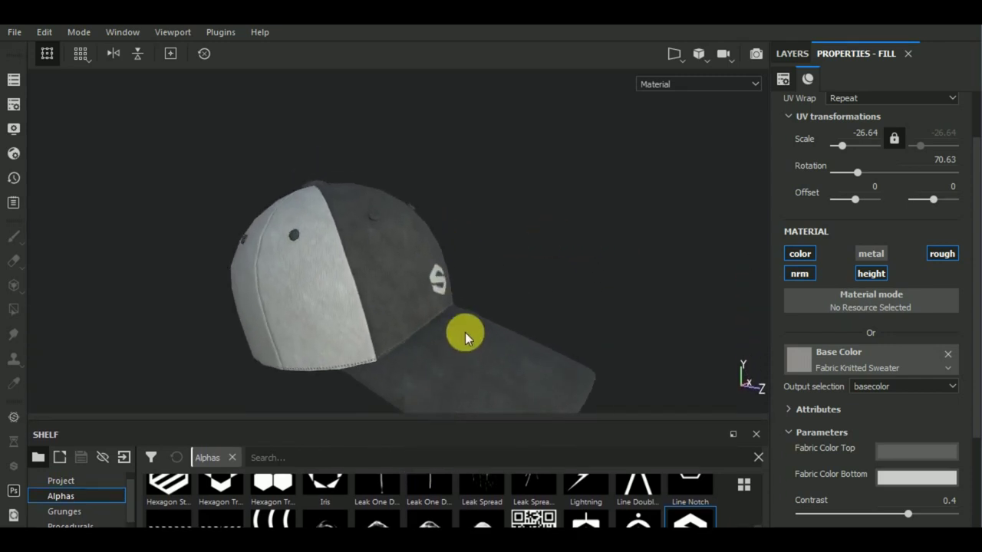
mouse_move(499, 317)
left_mouse_down("alt")
mouse_move(532, 257)
mouse_move(519, 272)
left_mouse_up("alt")
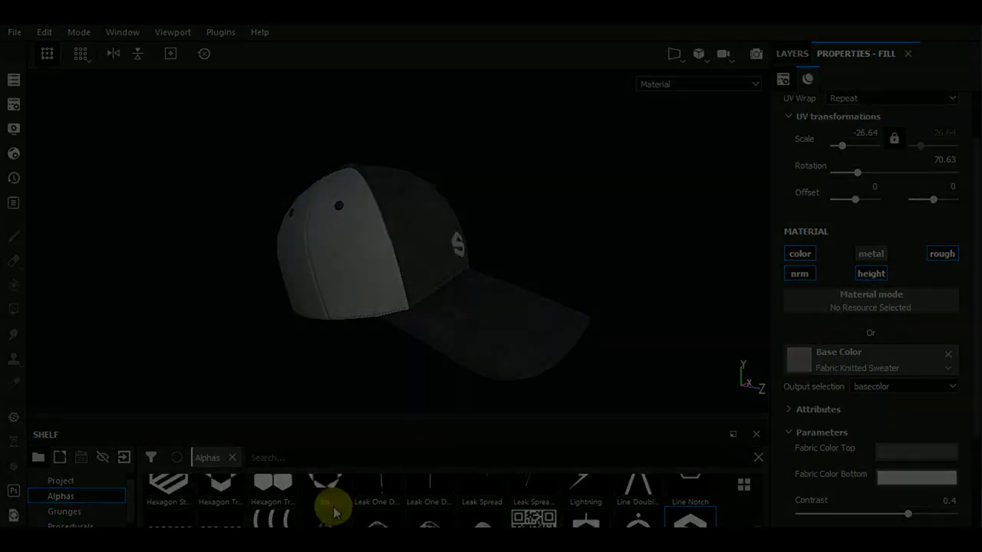